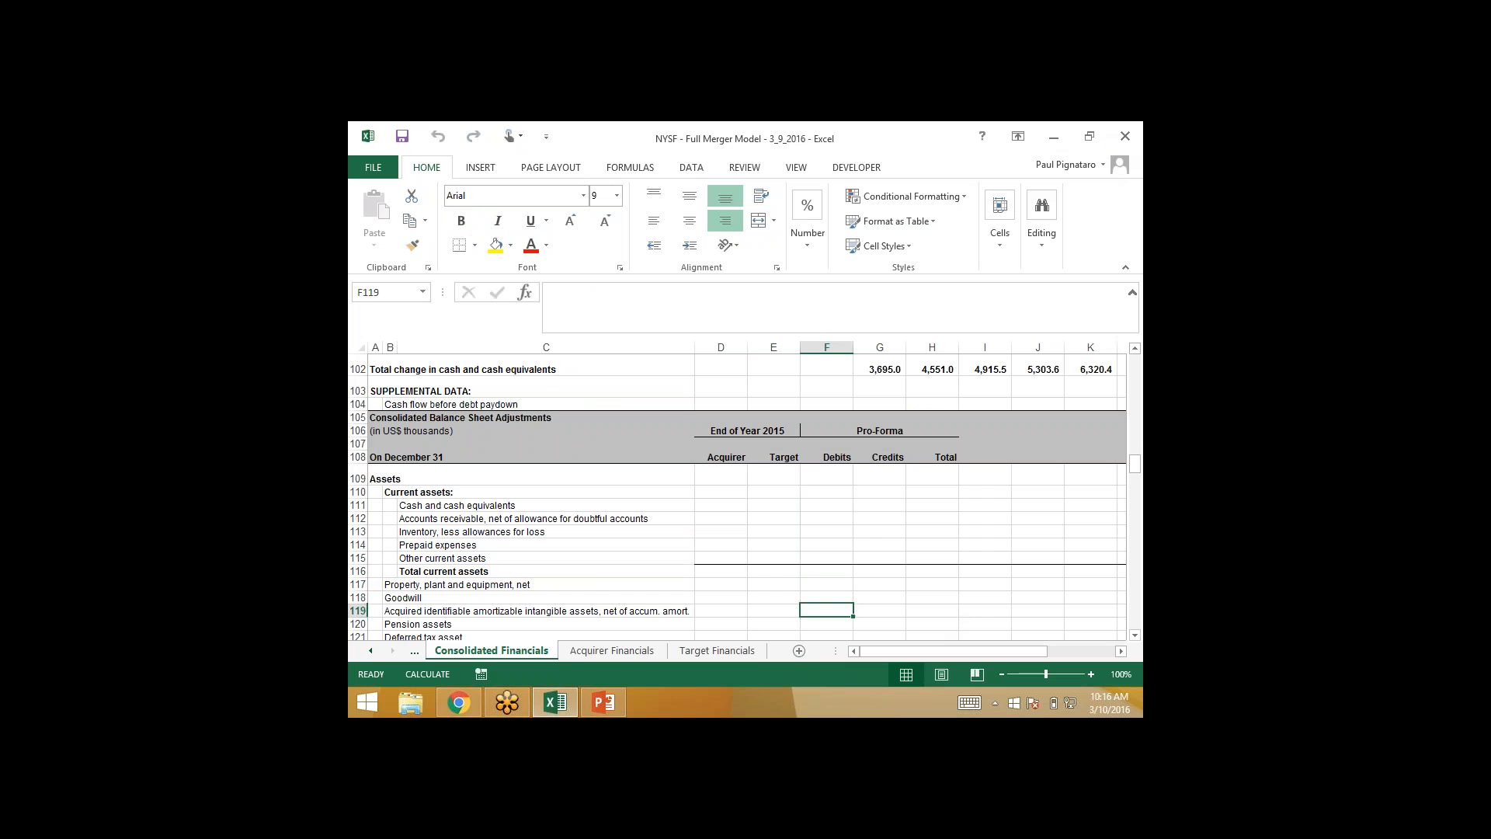
# - Examine the column headings of the Consolidated Balance Sheet Adjustments section
pyautogui.press('Up')
pyautogui.press('Up')
pyautogui.press('Up')
pyautogui.press('Up')
pyautogui.press('Up')
pyautogui.press('Up')
pyautogui.press('Up')
pyautogui.press('Up')
pyautogui.press('Up')
pyautogui.press('Up')
pyautogui.press('Up')
pyautogui.press('Up')
pyautogui.press('Up')
pyautogui.press('Up')
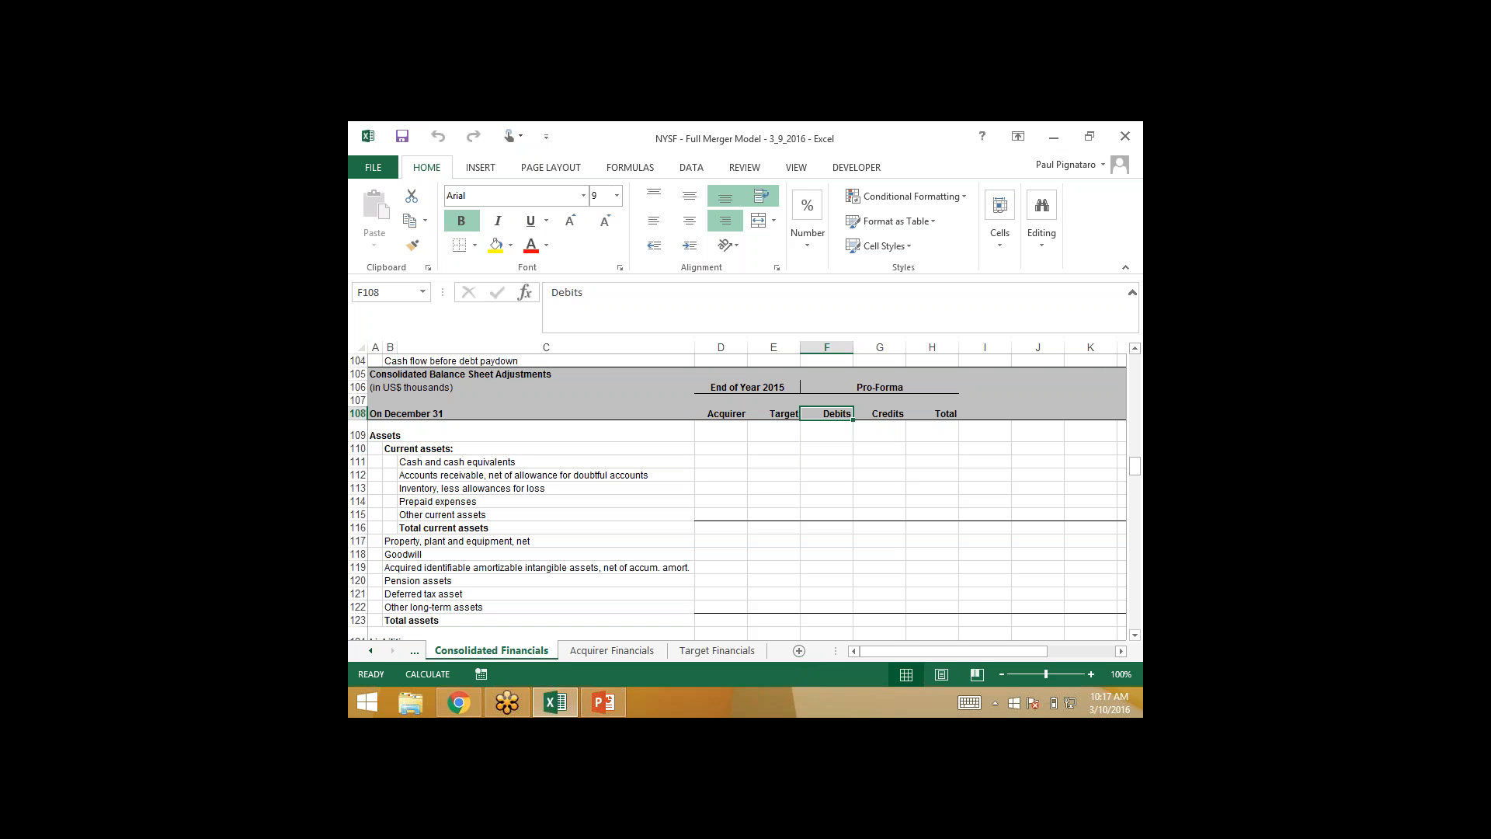
# - Link the acquirer's cash and cash equivalents in D111 to the 2015A value in F105 of the Acquirer Financials sheet
pyautogui.press('Down')
pyautogui.press('Down')
pyautogui.press('Left')
pyautogui.press('Left')
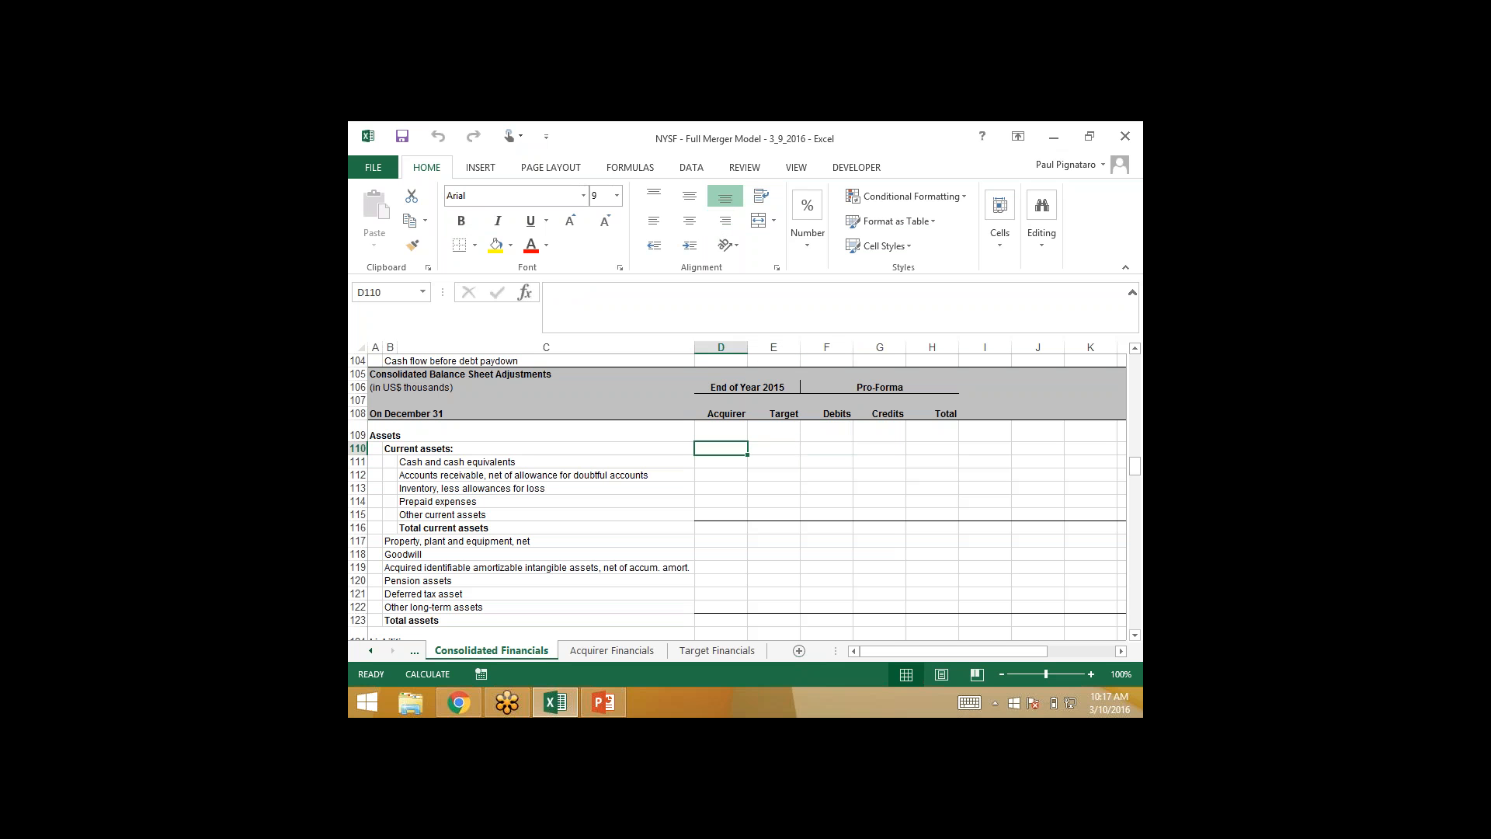
pyautogui.press('Down')
pyautogui.press('Up')
pyautogui.press('Down')
pyautogui.write('=')
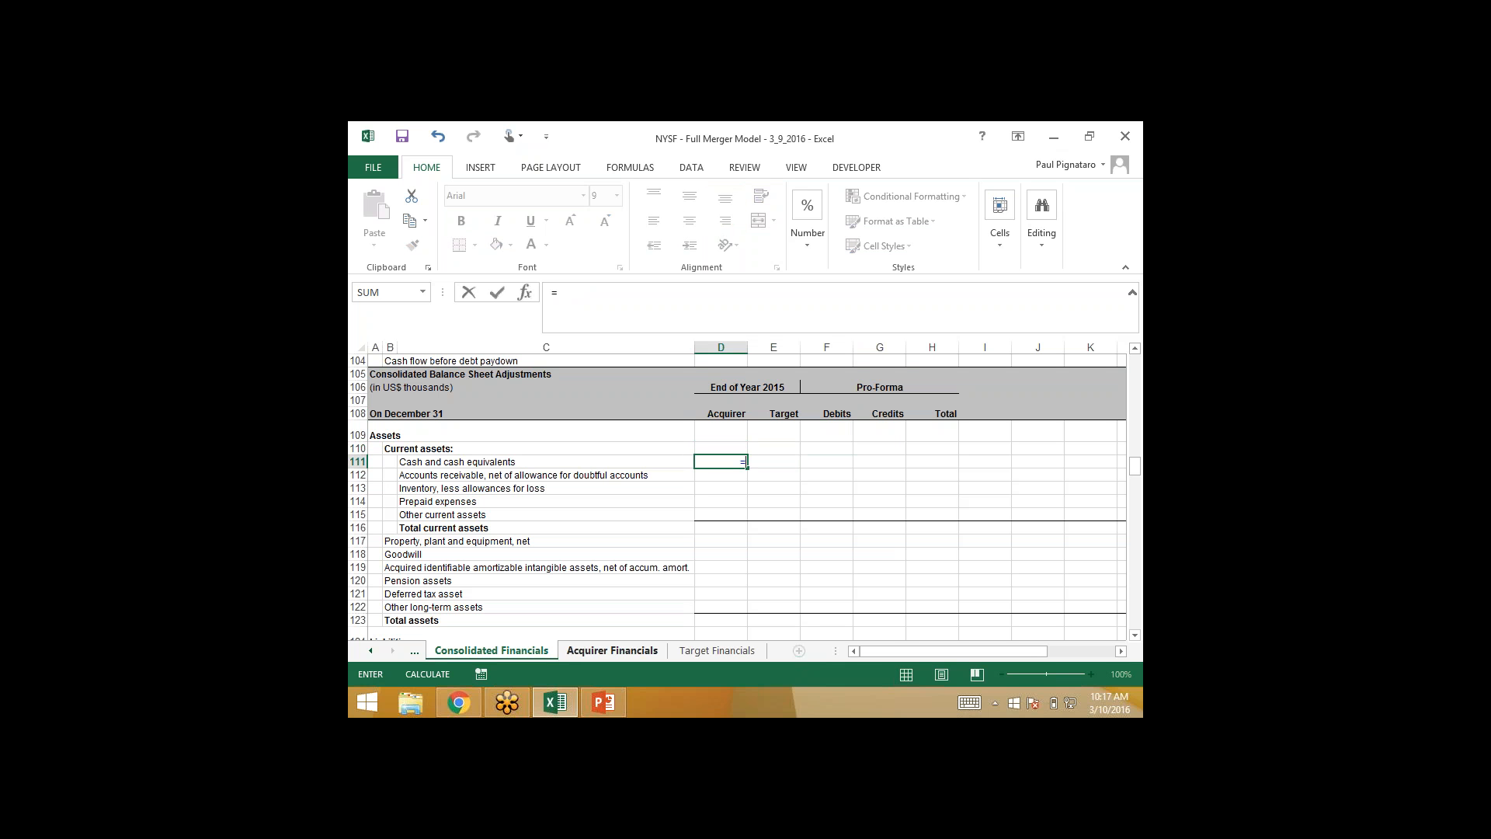
pyautogui.click(612, 649)
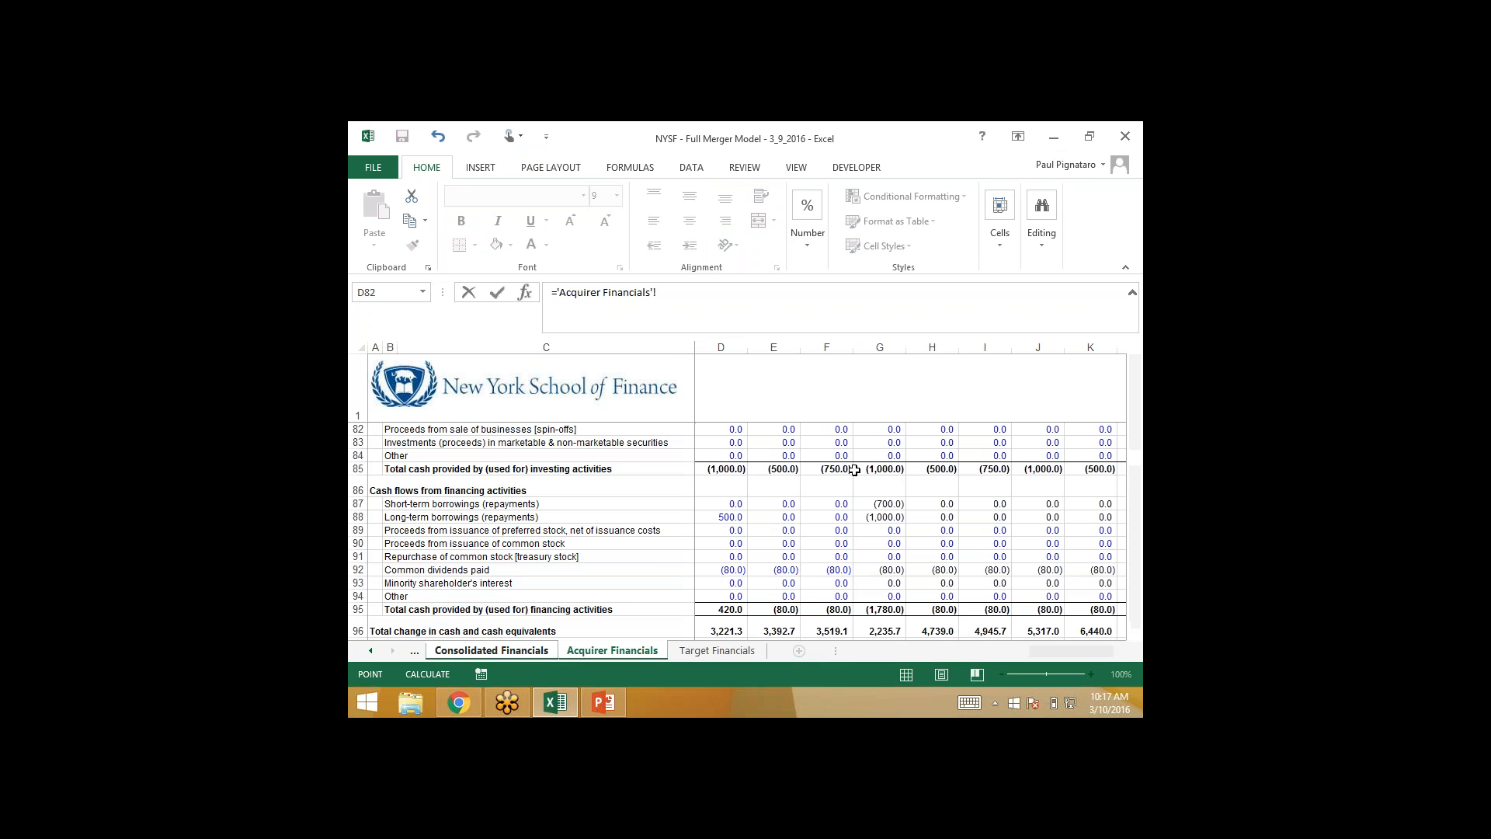
pyautogui.scroll(3, 870, 512)
pyautogui.scroll(-4, 871, 512)
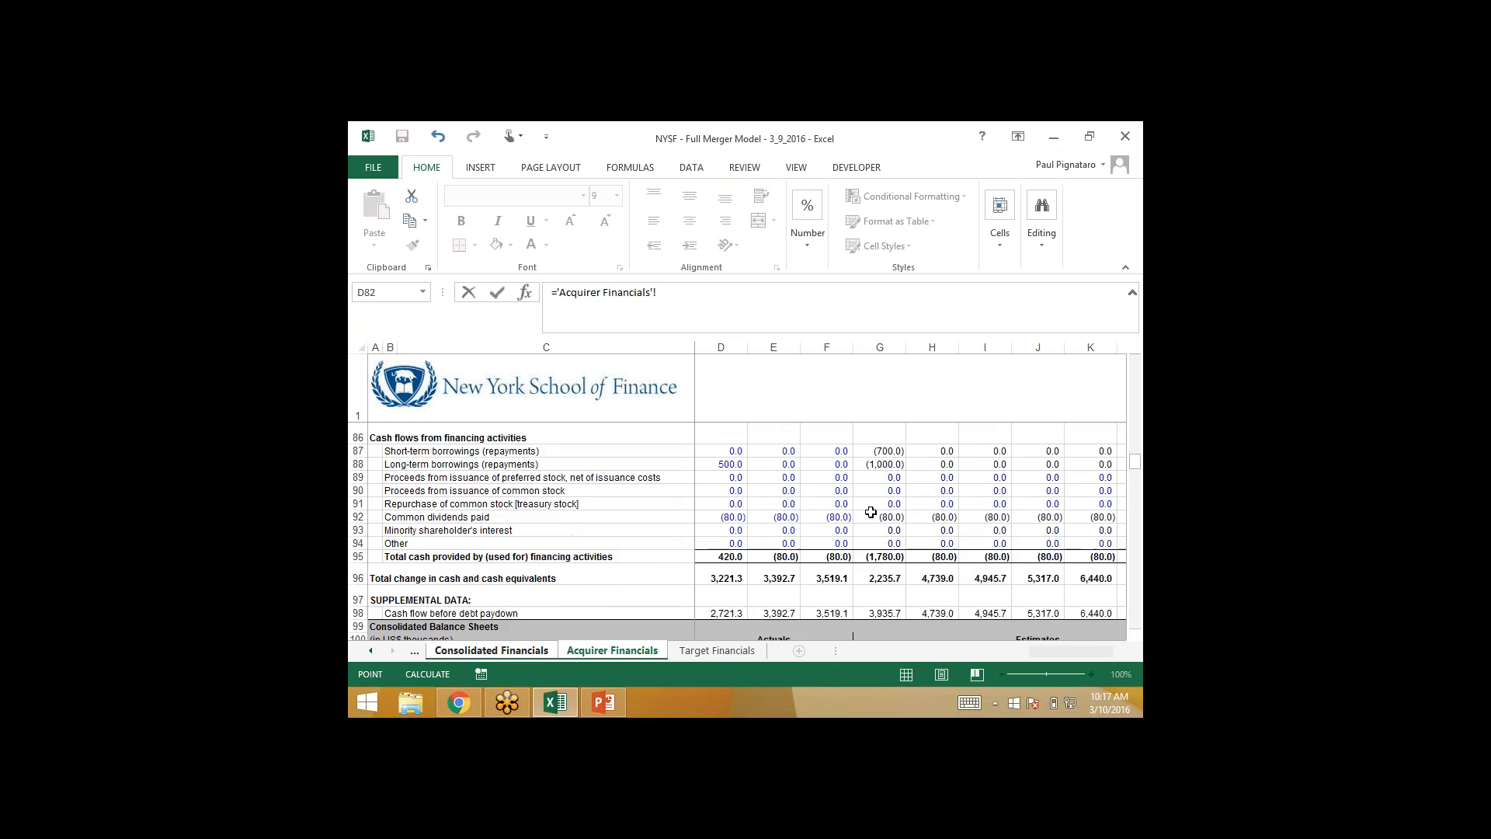
pyautogui.scroll(-4, 871, 513)
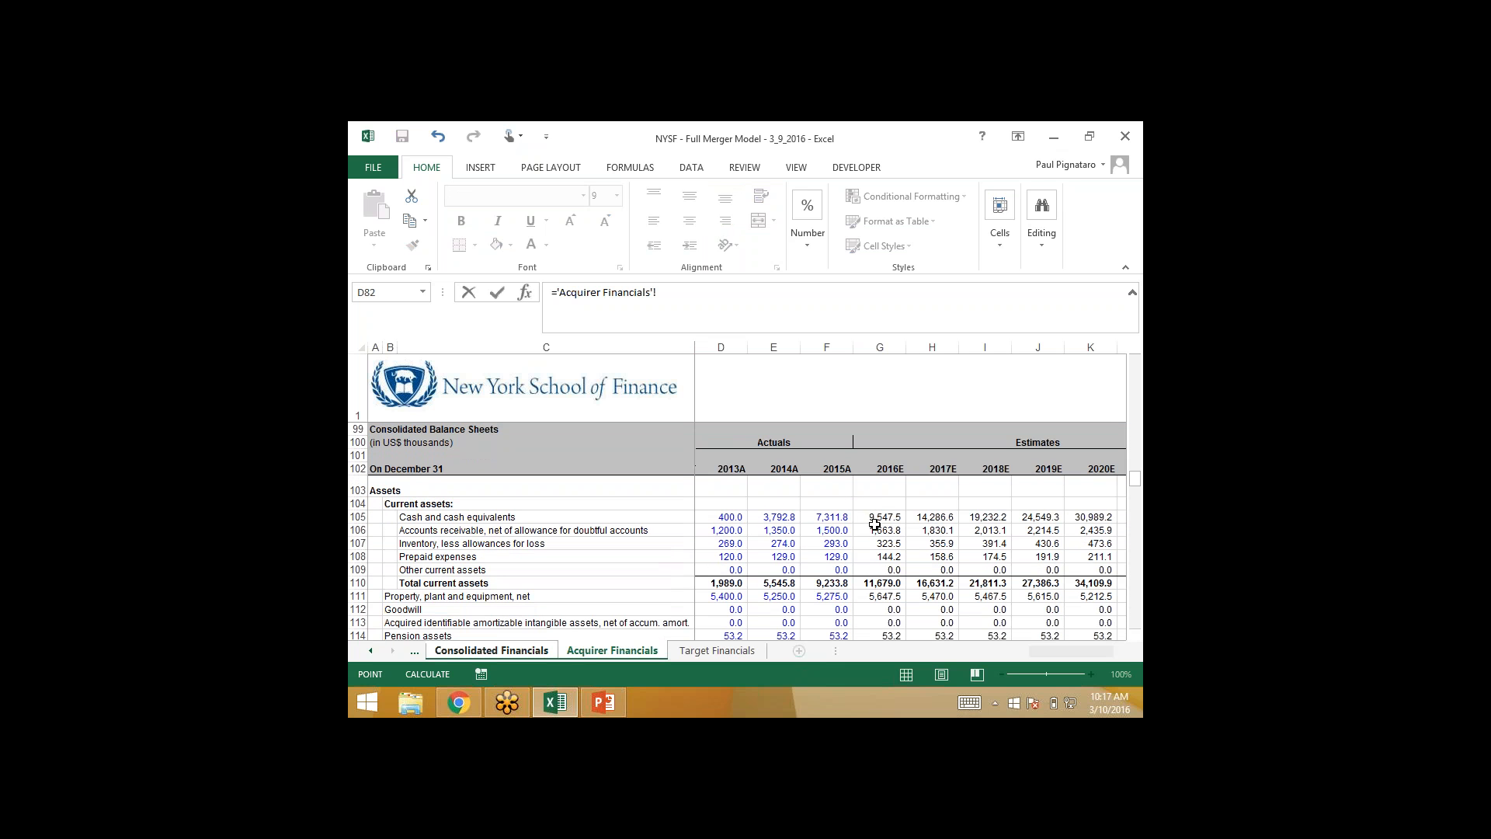
pyautogui.click(867, 518)
pyautogui.press('Left')
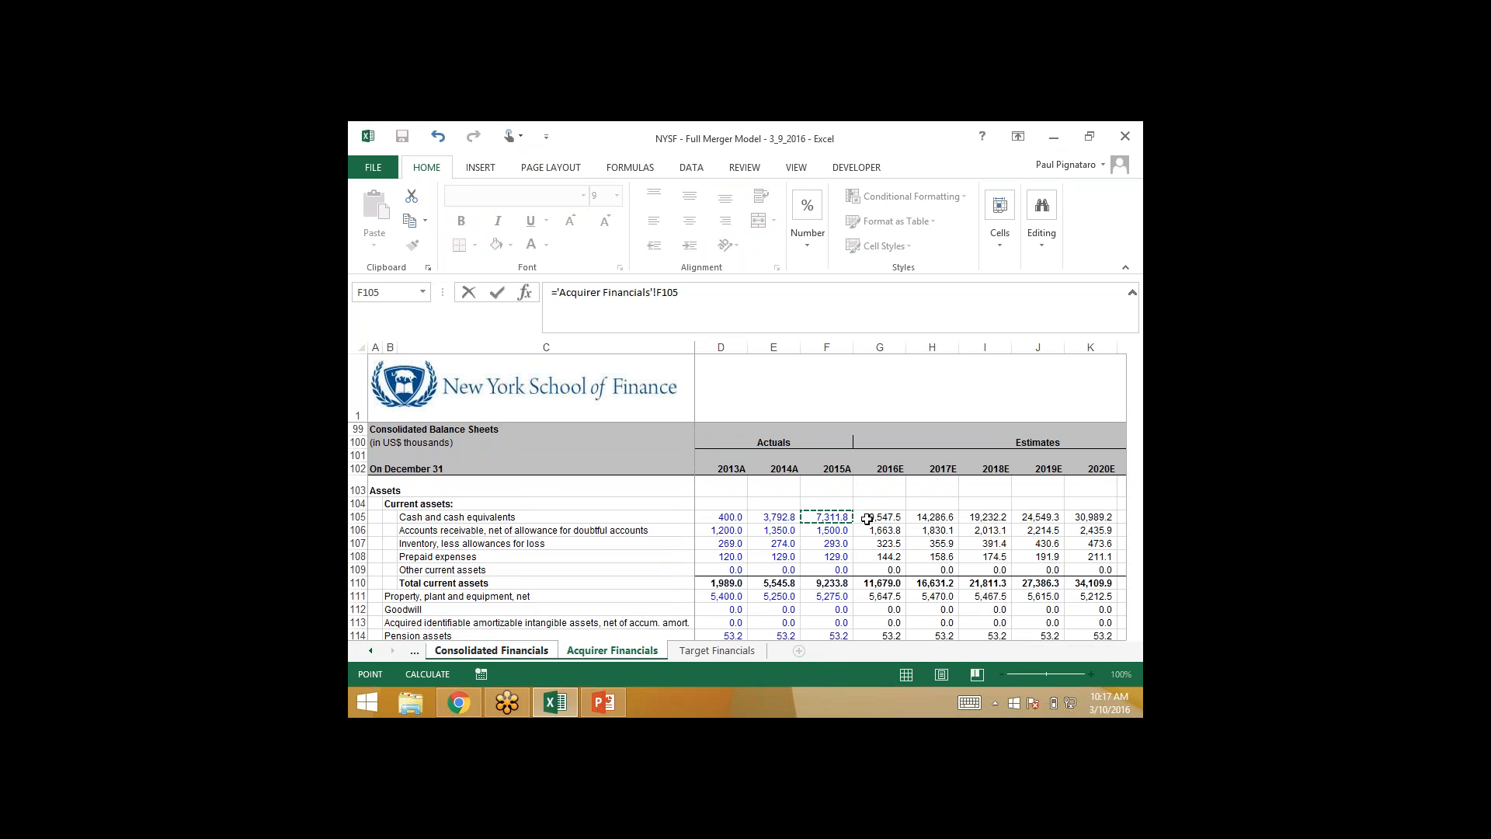
pyautogui.hotkey('ctrl', 'Return')
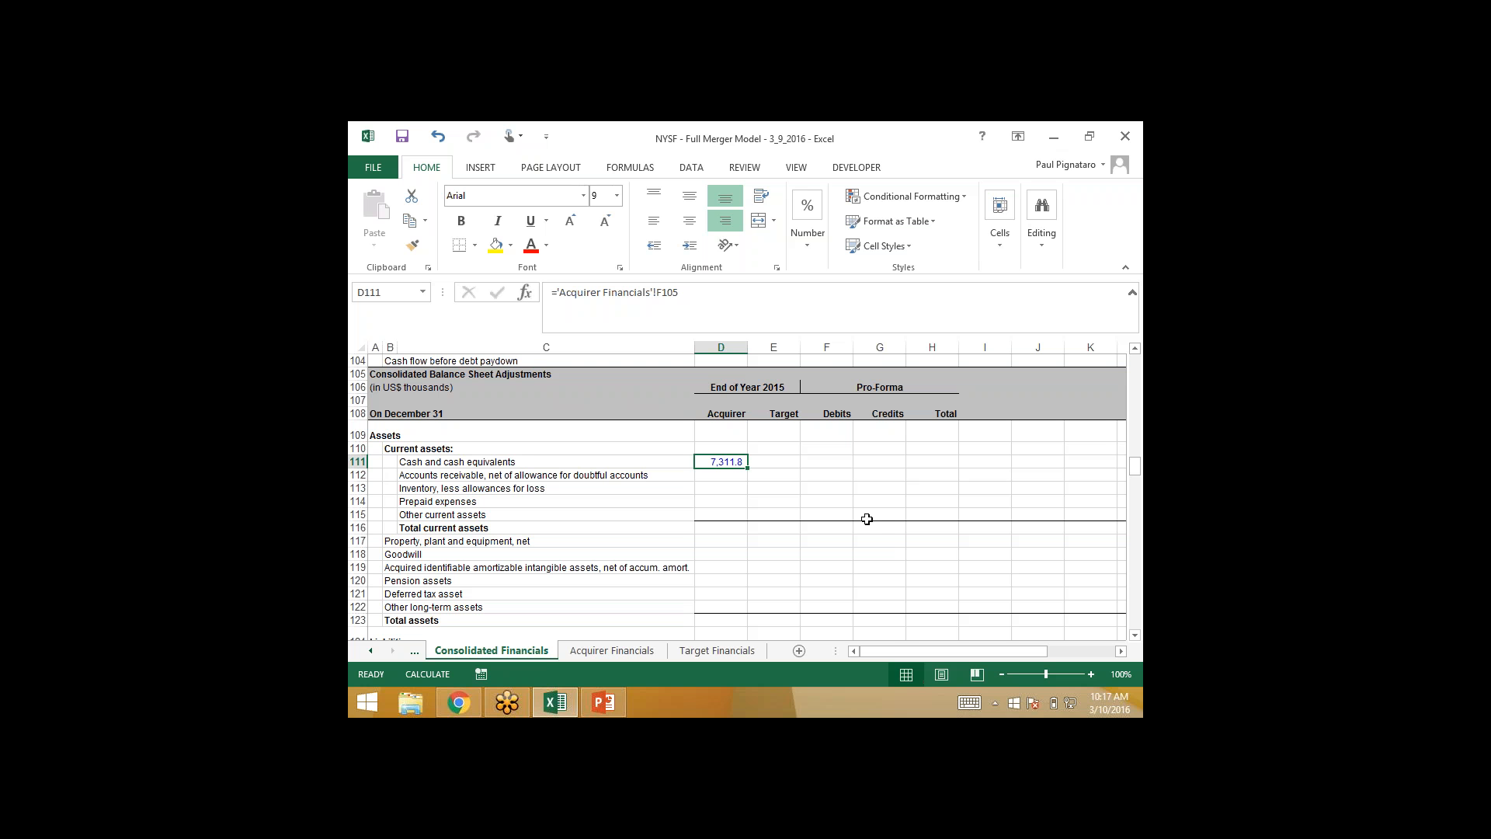
# - Copy the D111 link down the Acquirer column through D143, pasting formulas only with Paste Special
pyautogui.hotkey('ctrl', 'c')
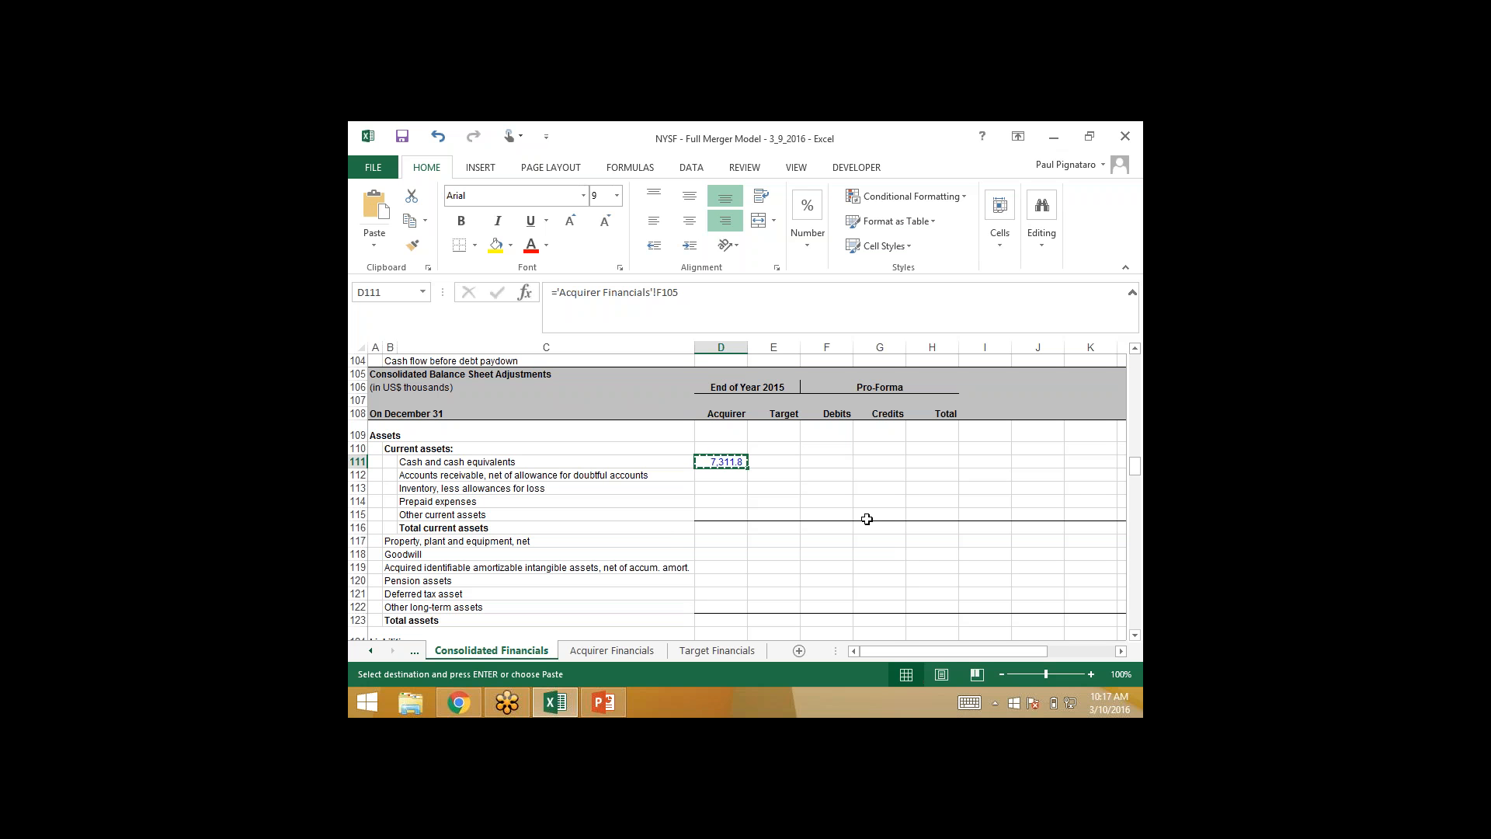
pyautogui.hotkey('shift', 'Down')
pyautogui.hotkey('shift', 'Down')
pyautogui.hotkey('shift', 'Down')
pyautogui.hotkey('shift', 'Down')
pyautogui.hotkey('shift', 'Down')
pyautogui.hotkey('shift', 'Down')
pyautogui.hotkey('shift', 'Down')
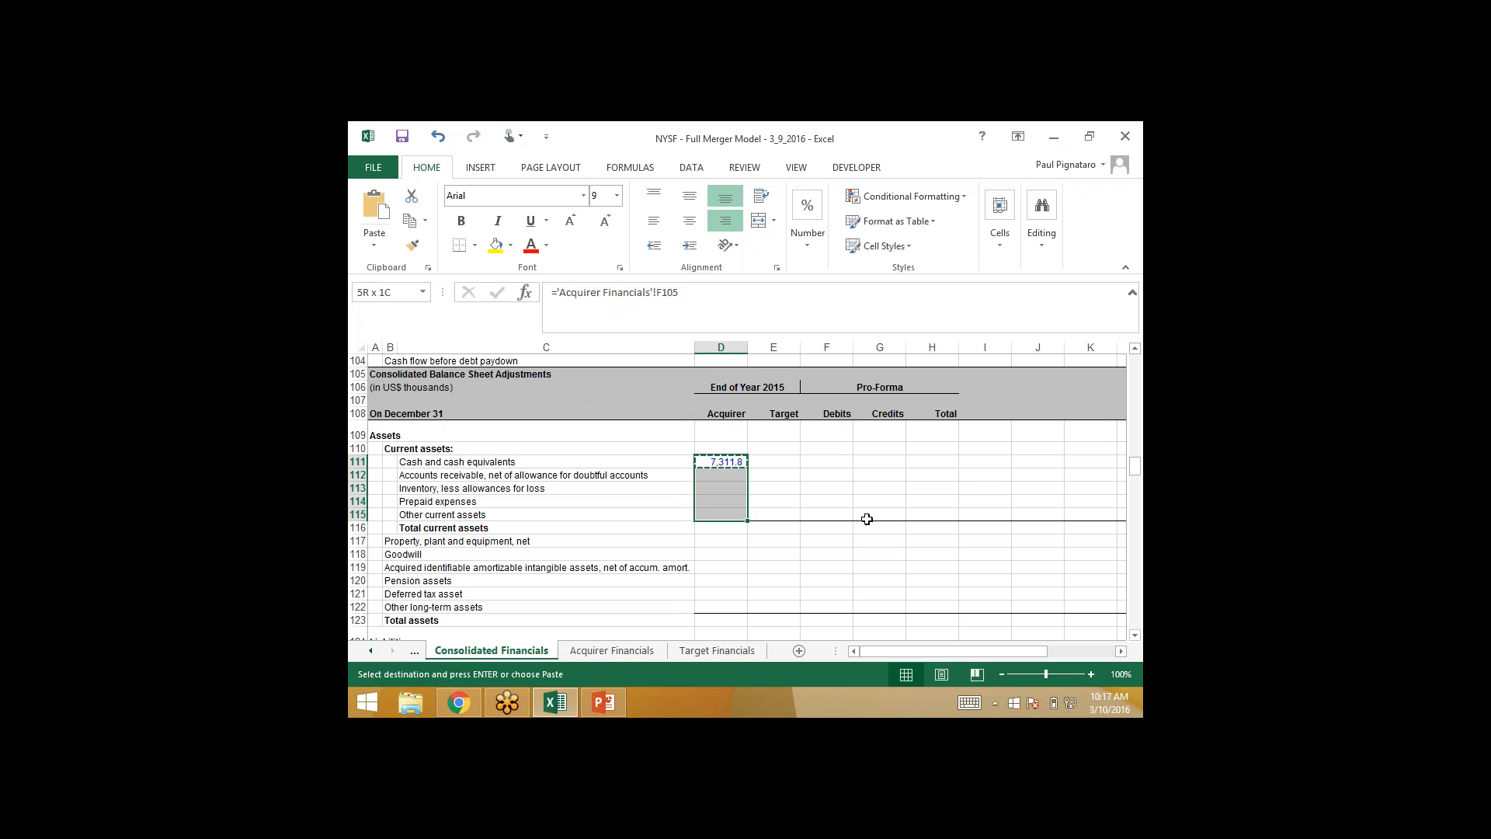
pyautogui.hotkey('shift', 'Down')
pyautogui.hotkey('shift', 'Down')
pyautogui.hotkey('shift', 'Down')
pyautogui.hotkey('shift', 'Down')
pyautogui.hotkey('shift', 'Down')
pyautogui.hotkey('shift', 'Down')
pyautogui.hotkey('shift', 'Down')
pyautogui.hotkey('shift', 'Down')
pyautogui.hotkey('shift', 'Down')
pyautogui.hotkey('shift', 'Down')
pyautogui.hotkey('shift', 'Down')
pyautogui.hotkey('shift', 'Down')
pyautogui.hotkey('shift', 'Down')
pyautogui.hotkey('shift', 'Down')
pyautogui.hotkey('shift', 'Down')
pyautogui.hotkey('shift', 'Down')
pyautogui.hotkey('shift', 'Down')
pyautogui.hotkey('shift', 'Down')
pyautogui.hotkey('shift', 'Down')
pyautogui.hotkey('shift', 'Down')
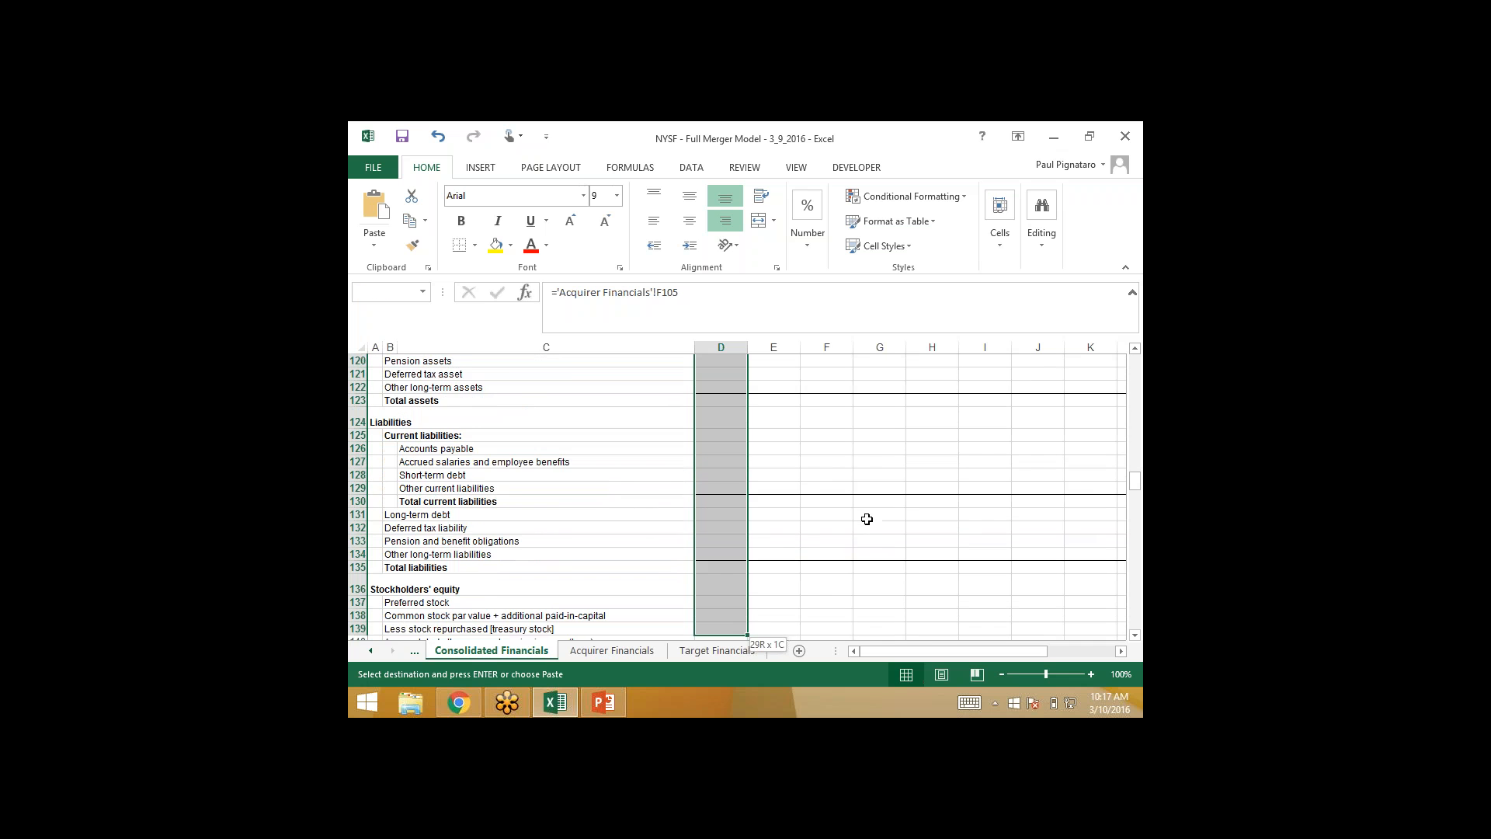
pyautogui.hotkey('shift', 'Down')
pyautogui.hotkey('shift', 'Down')
pyautogui.hotkey('shift', 'Down')
pyautogui.hotkey('shift', 'Down')
pyautogui.hotkey('shift', 'Down')
pyautogui.hotkey('shift', 'Up')
pyautogui.hotkey('shift', 'Up')
pyautogui.hotkey('shift', 'Up')
pyautogui.hotkey('shift', 'Up')
pyautogui.hotkey('shift', 'Up')
pyautogui.hotkey('shift', 'Up')
pyautogui.hotkey('shift', 'Up')
pyautogui.hotkey('shift', 'Up')
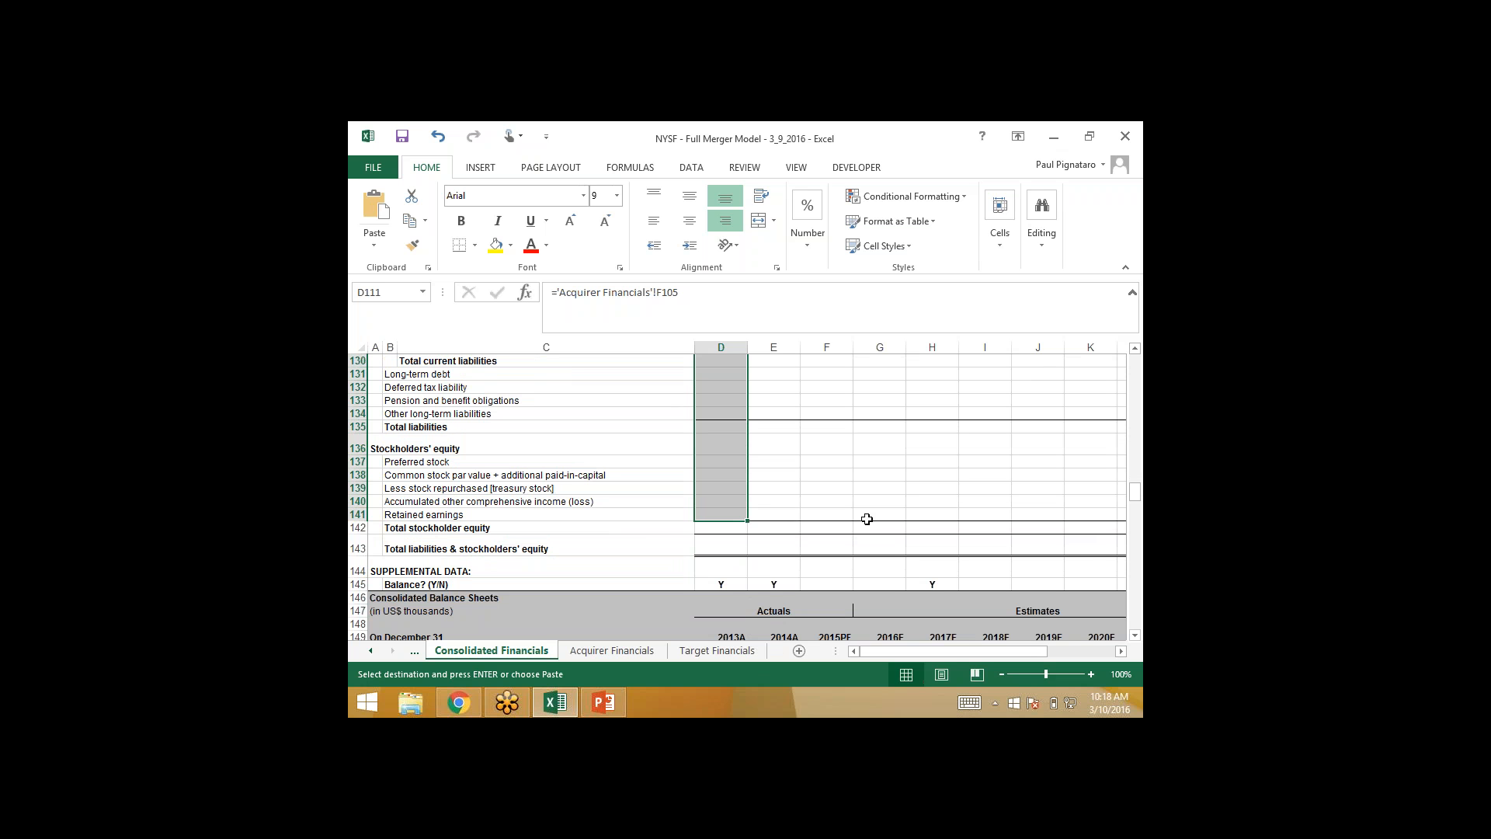
pyautogui.hotkey('shift', 'Down')
pyautogui.hotkey('shift', 'Down')
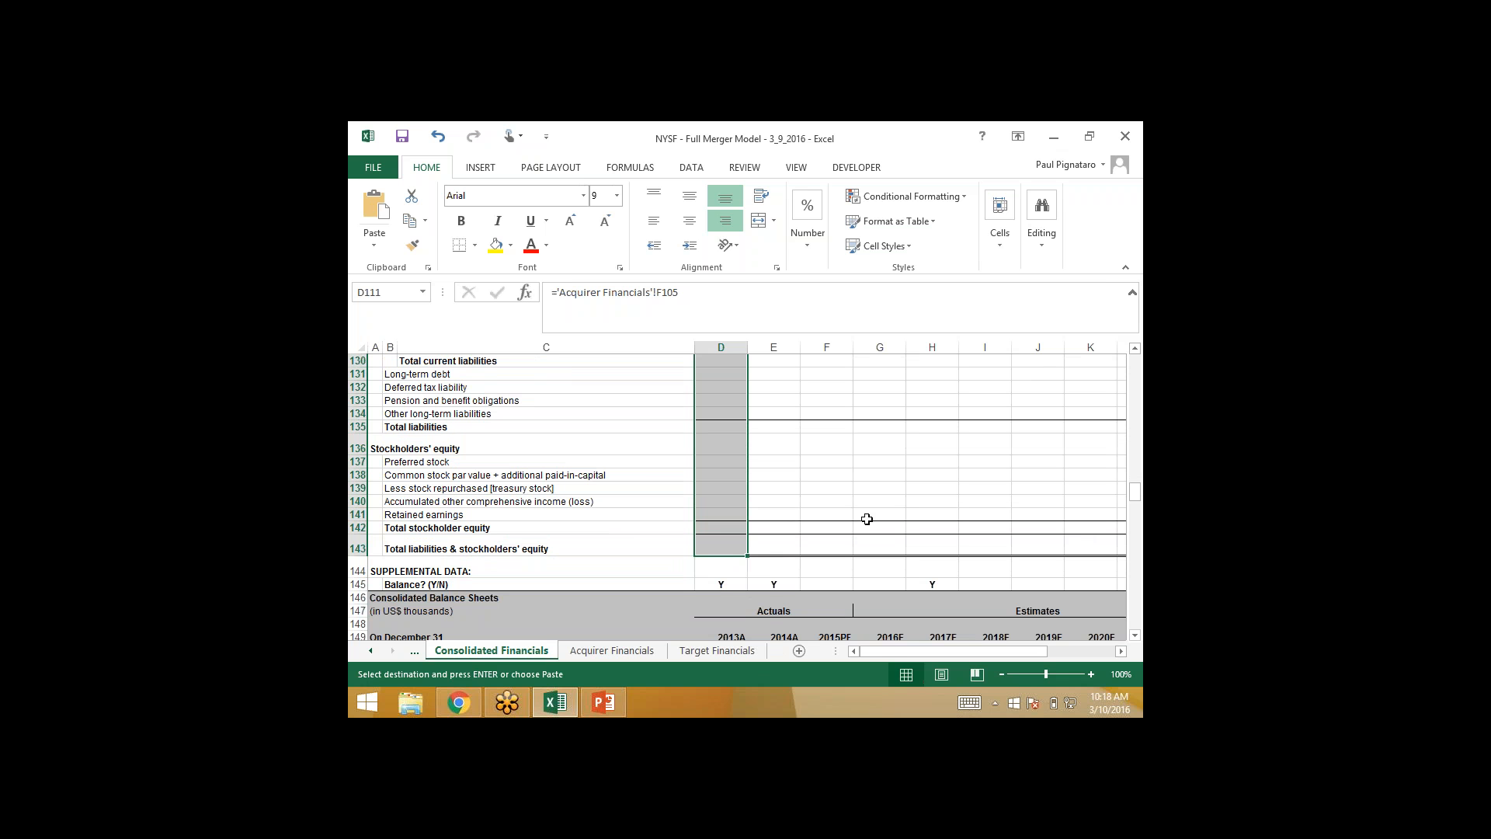
pyautogui.hotkey('alt', 'e')
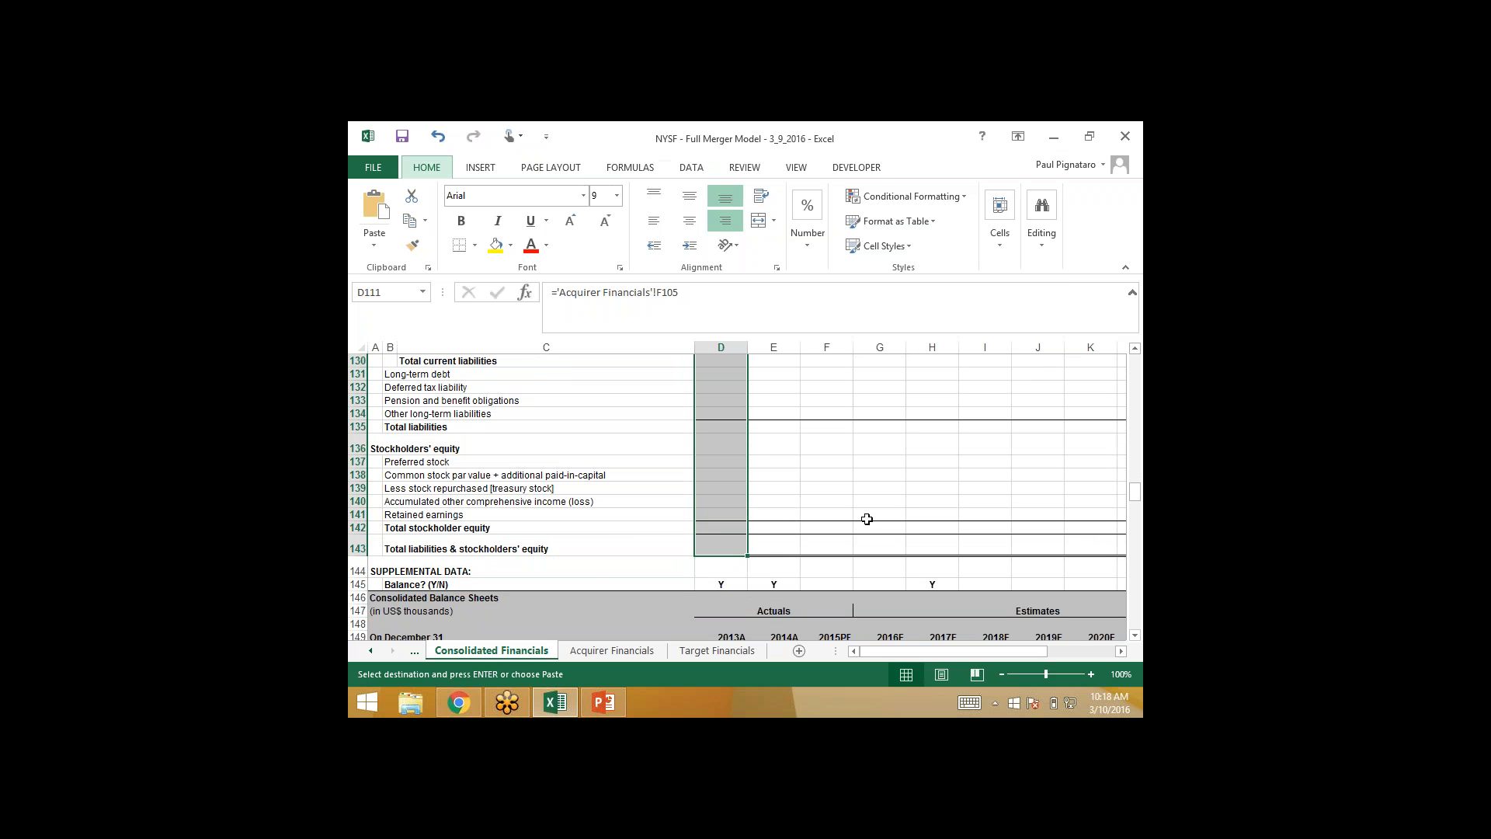
pyautogui.press('s')
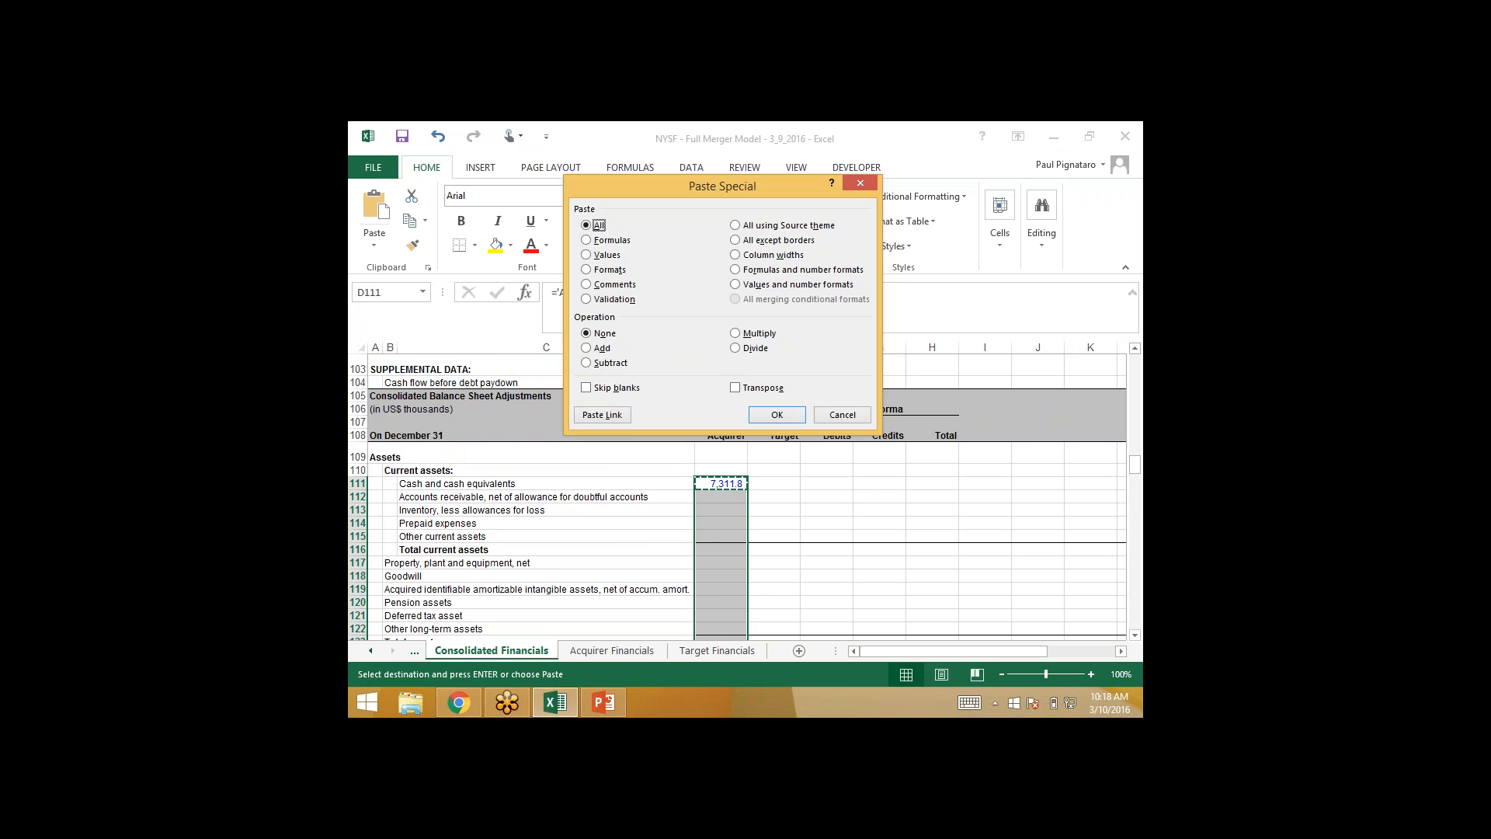
pyautogui.press('f')
pyautogui.press('Return')
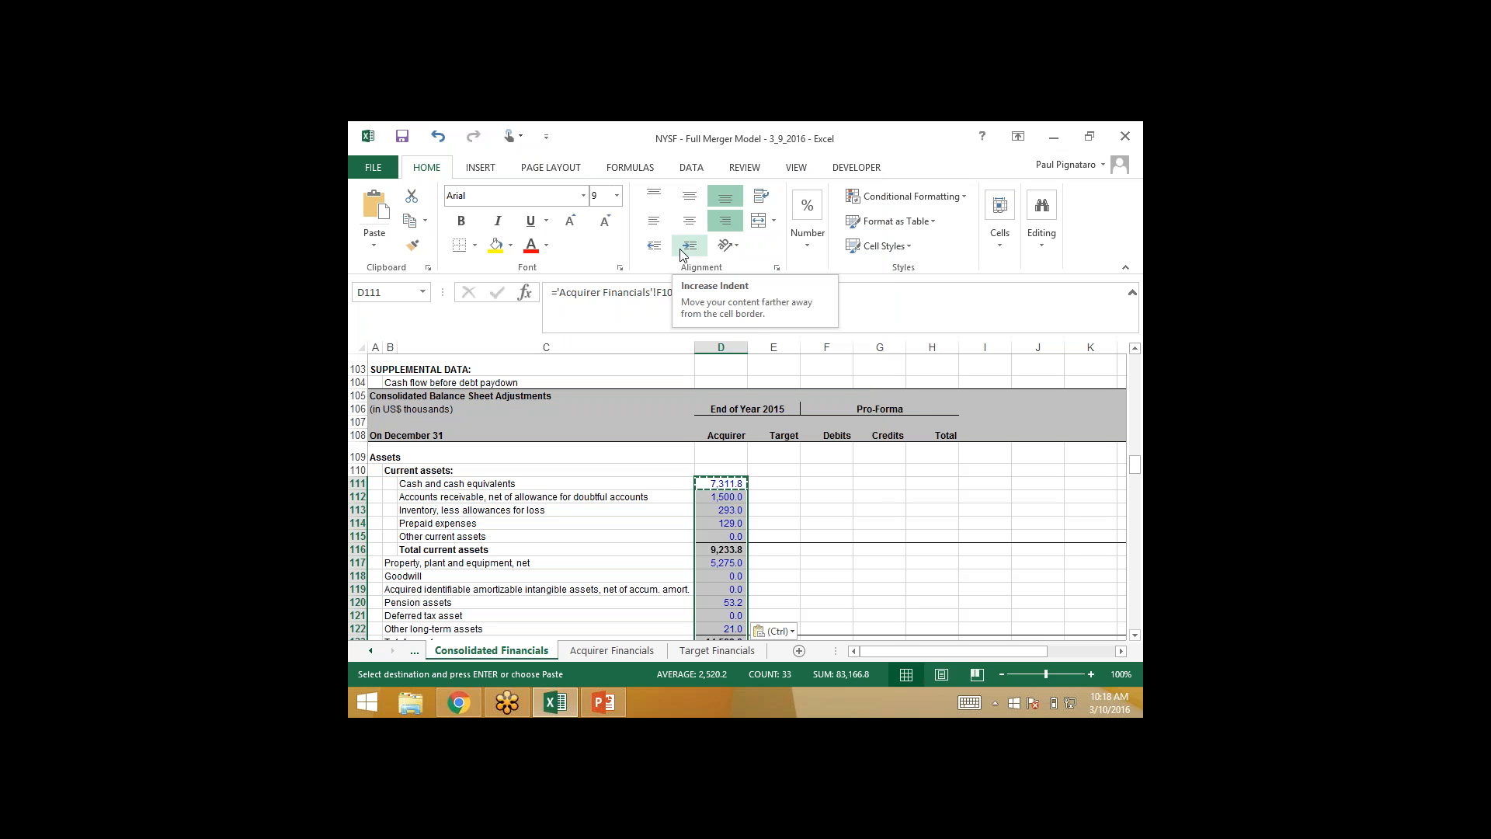
# - Link the target's cash in E111 to the 2015A value in F105 of the Target Financials sheet and copy that cell
pyautogui.press('Right')
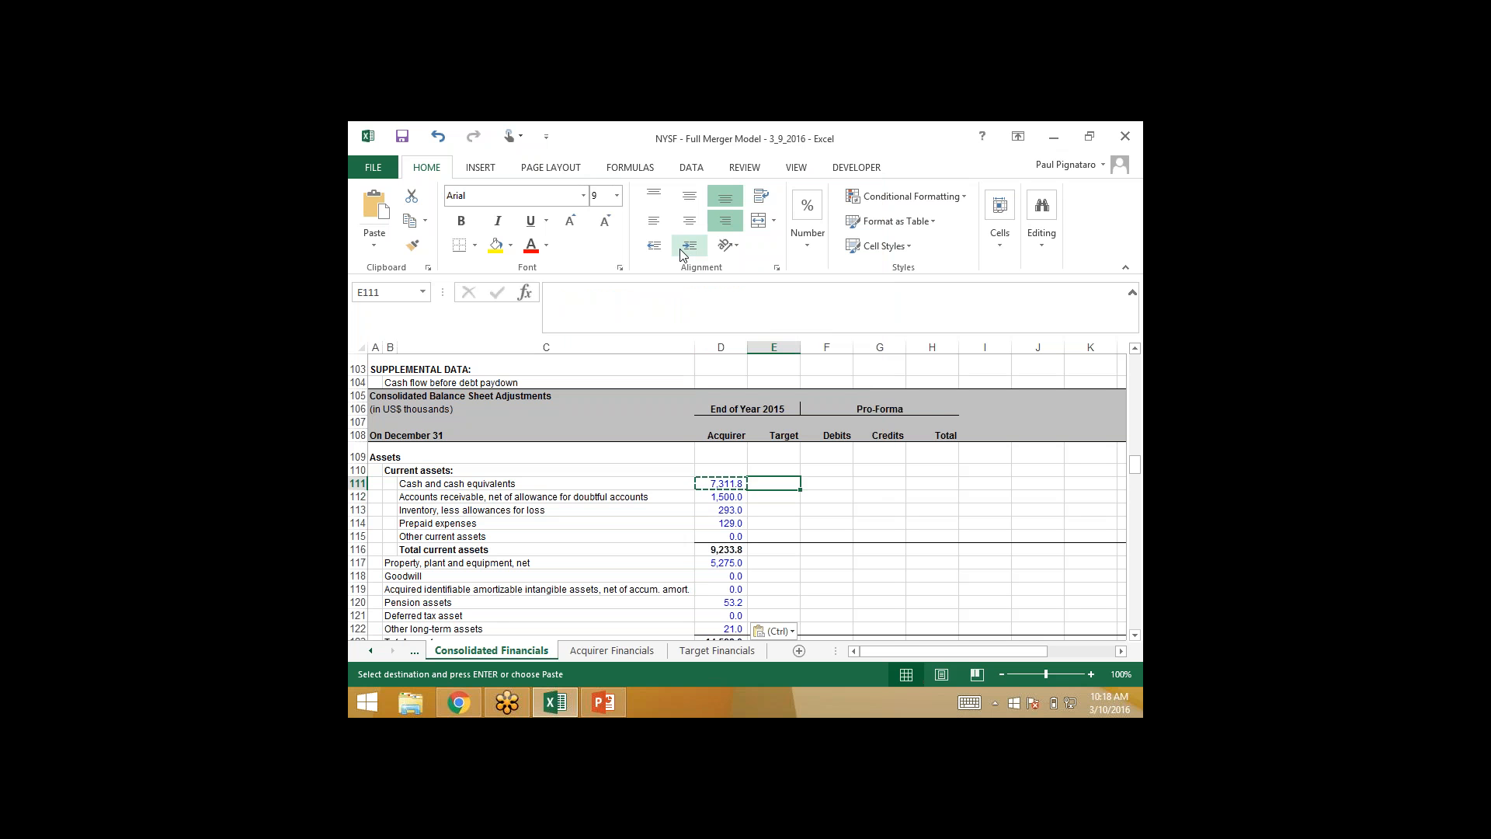
pyautogui.write('=')
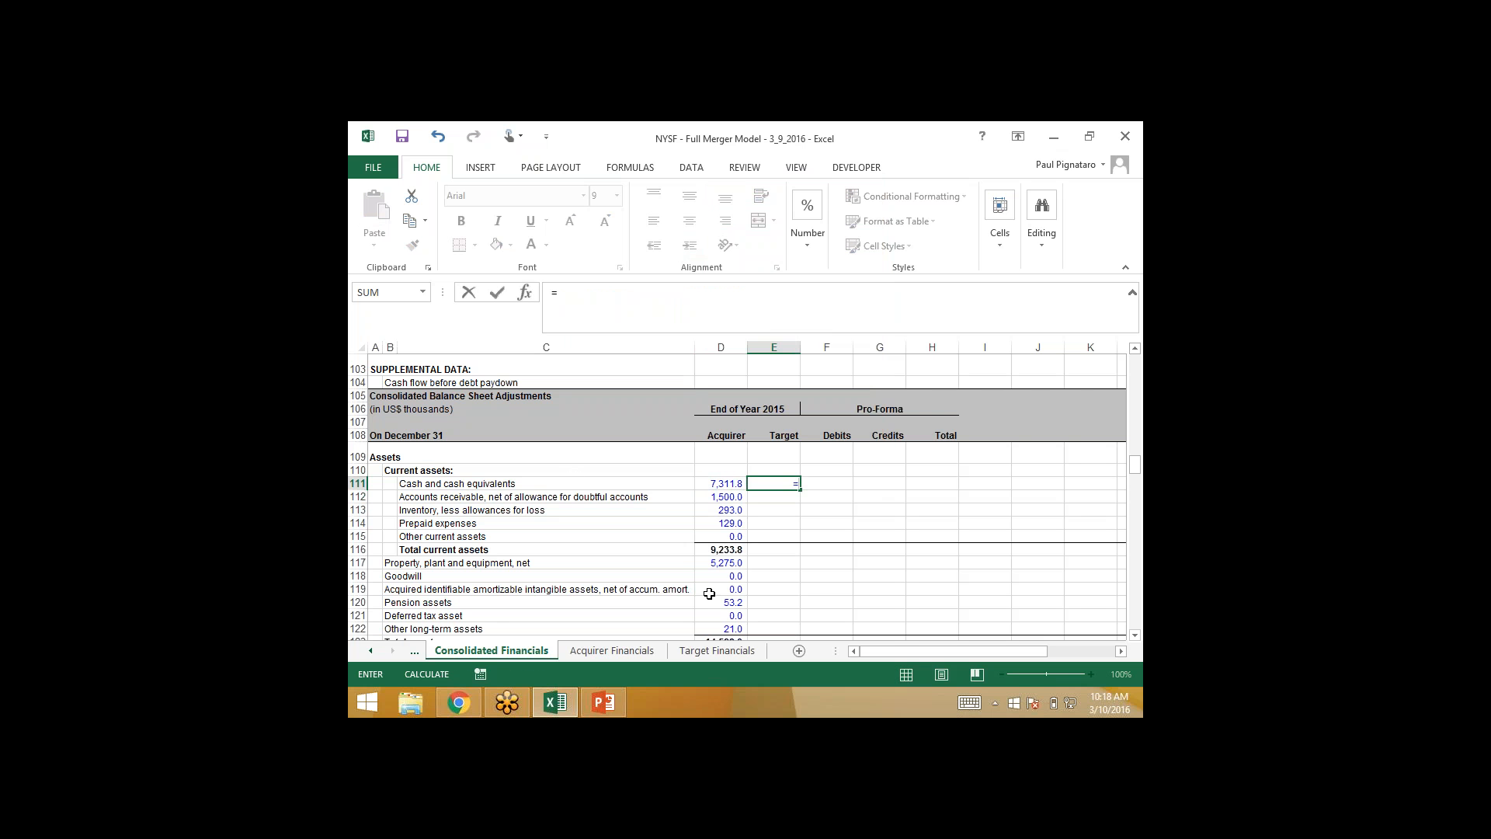
pyautogui.click(714, 650)
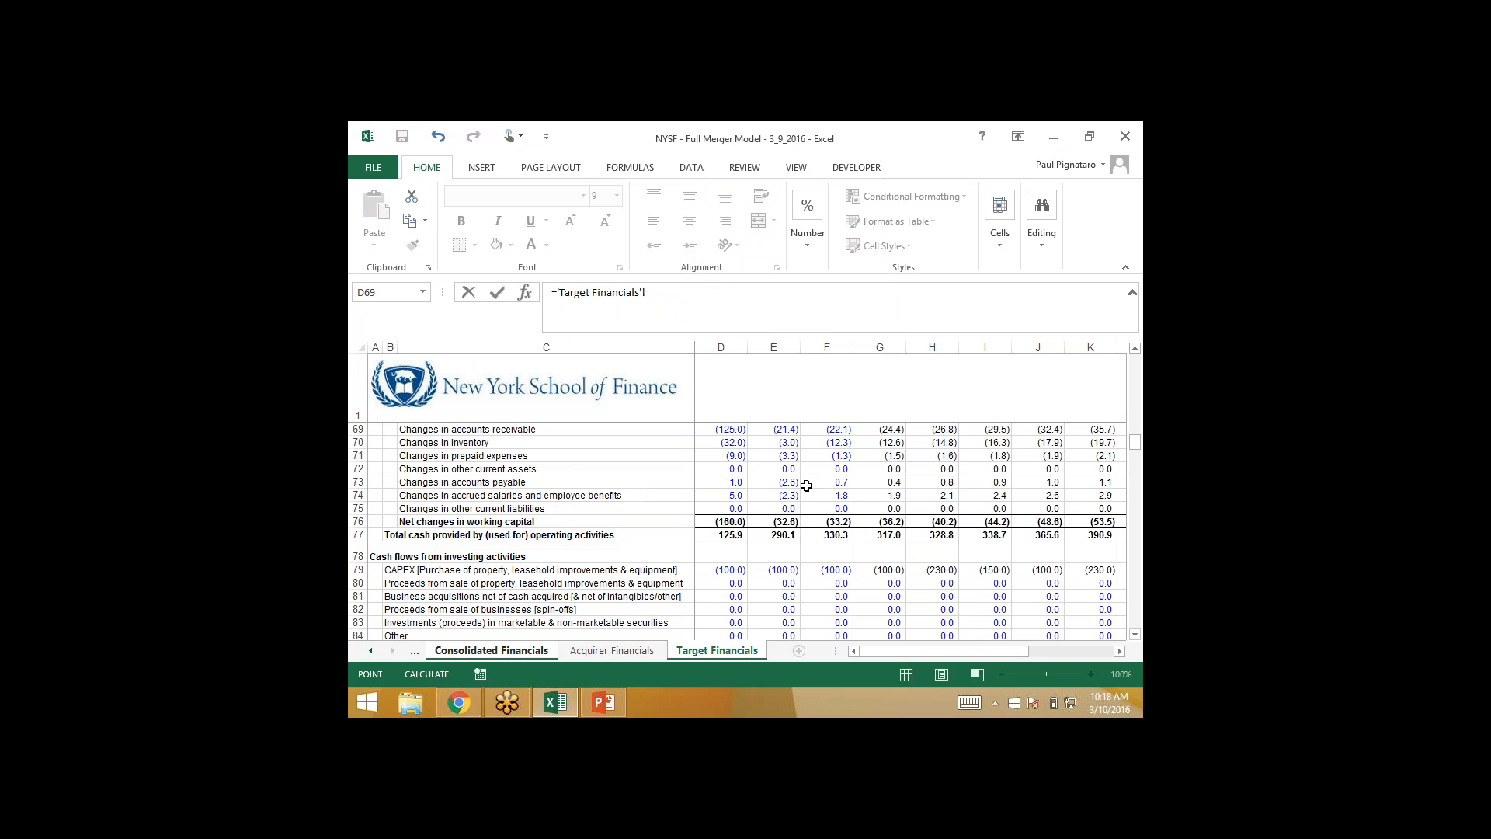
pyautogui.scroll(-9, 807, 485)
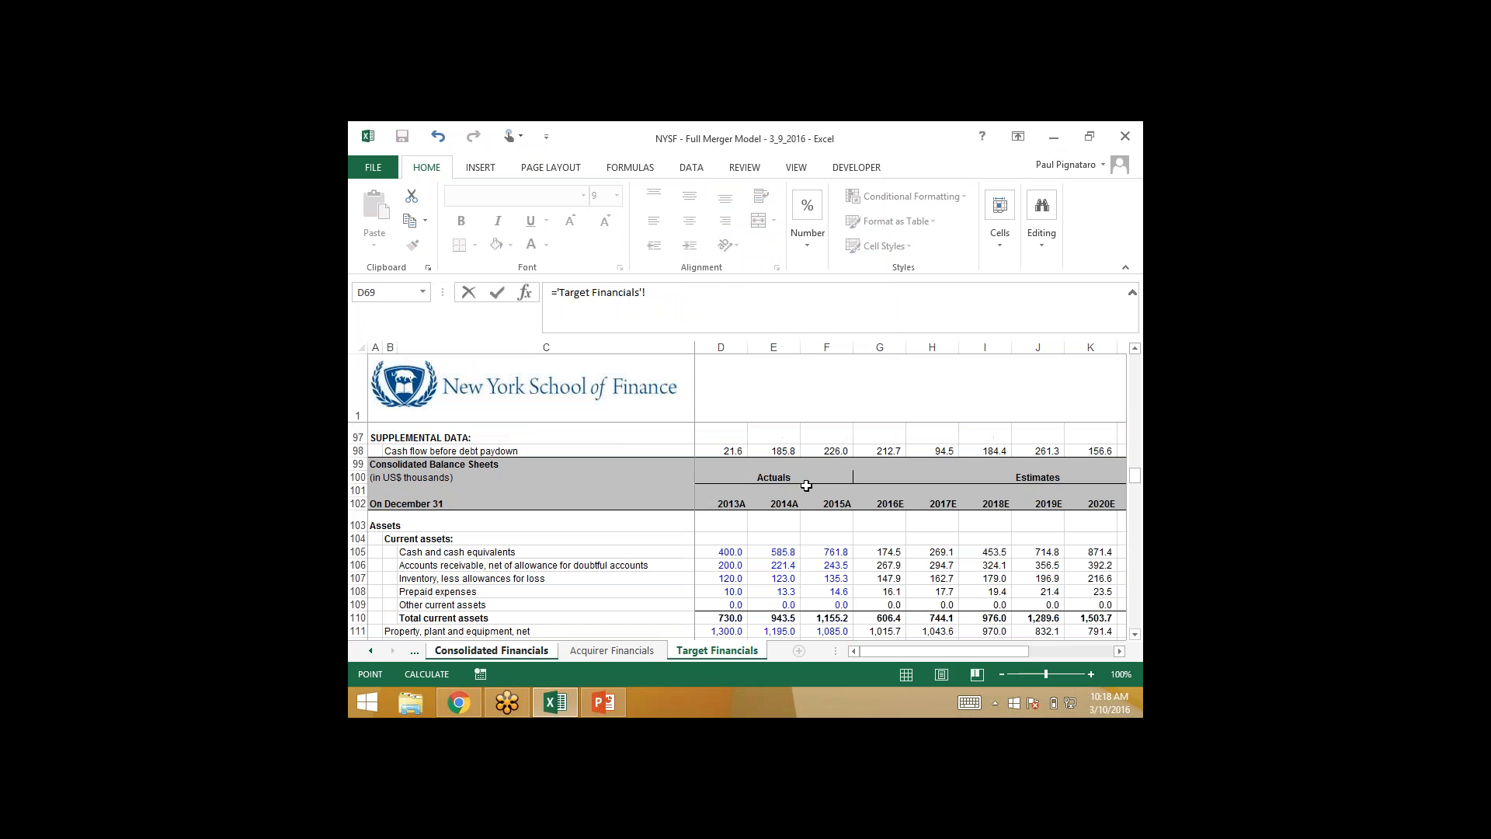
pyautogui.click(827, 565)
pyautogui.press('Up')
pyautogui.press('Return')
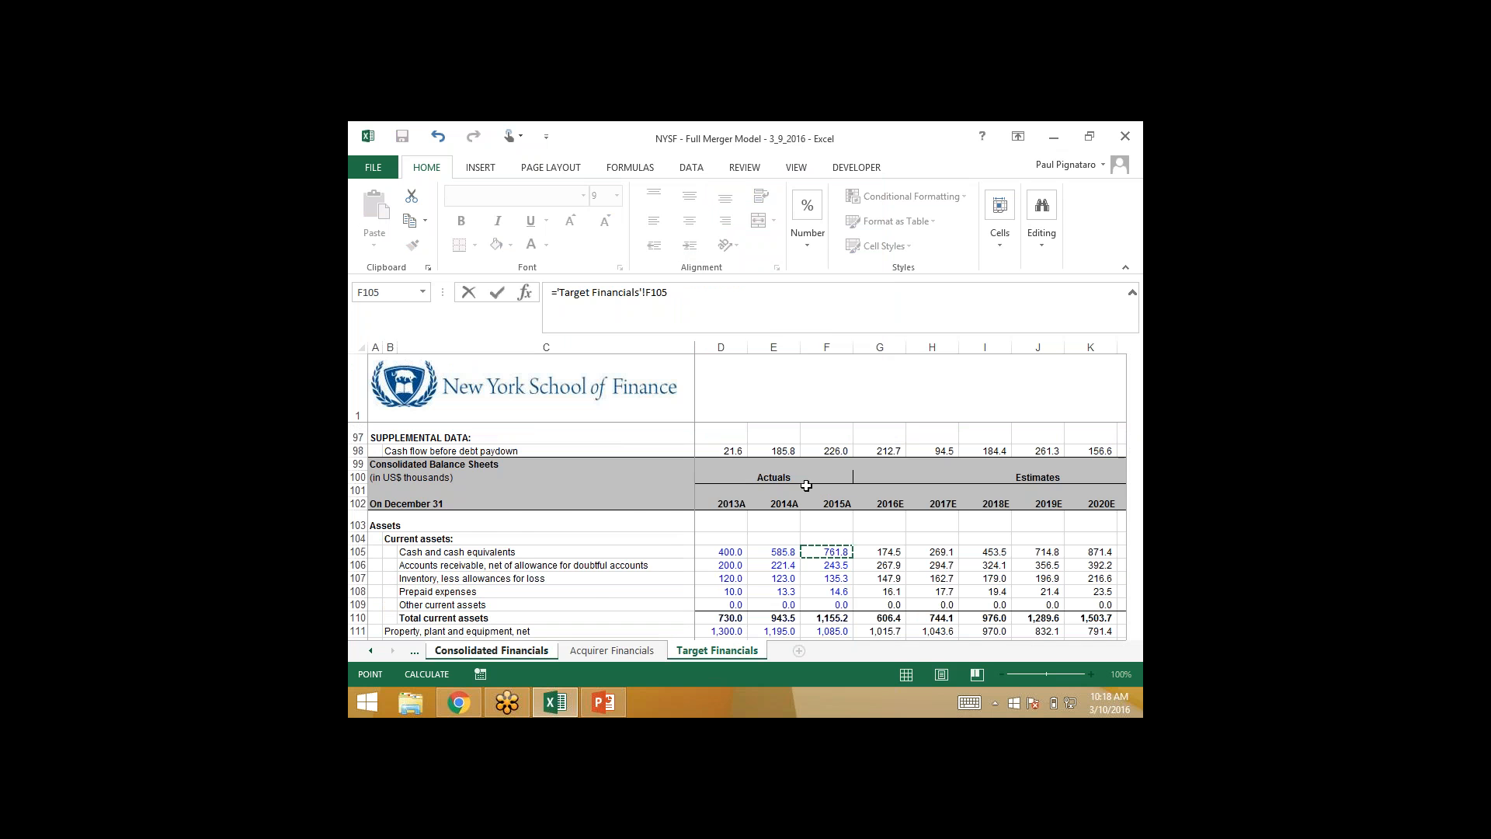
pyautogui.hotkey('ctrl', 'c')
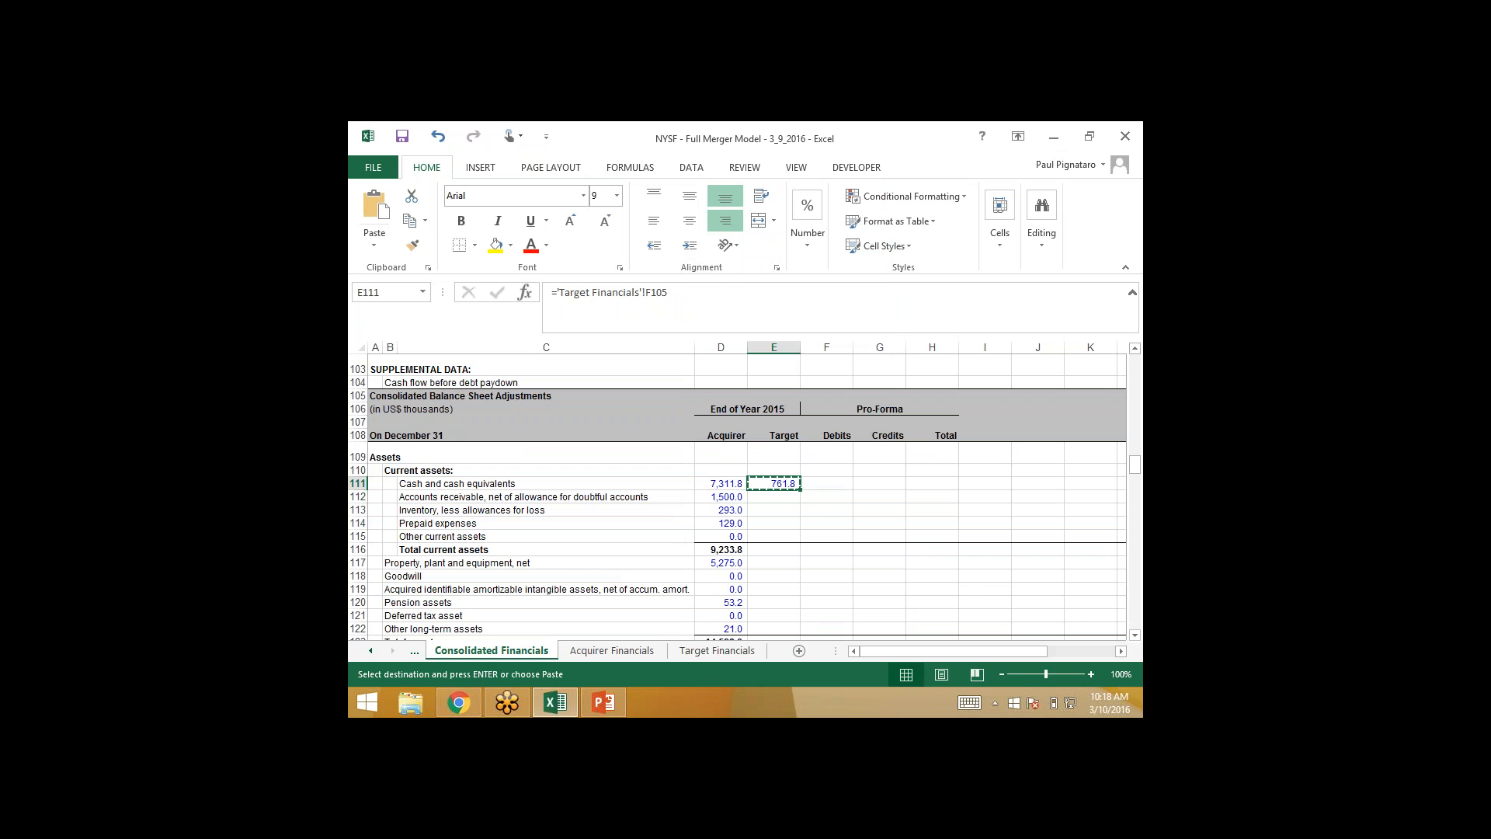
# - Try to paste the copied Target link down the column through E143 with Paste Special
pyautogui.moveTo(773, 496); pyautogui.dragTo(800, 542)
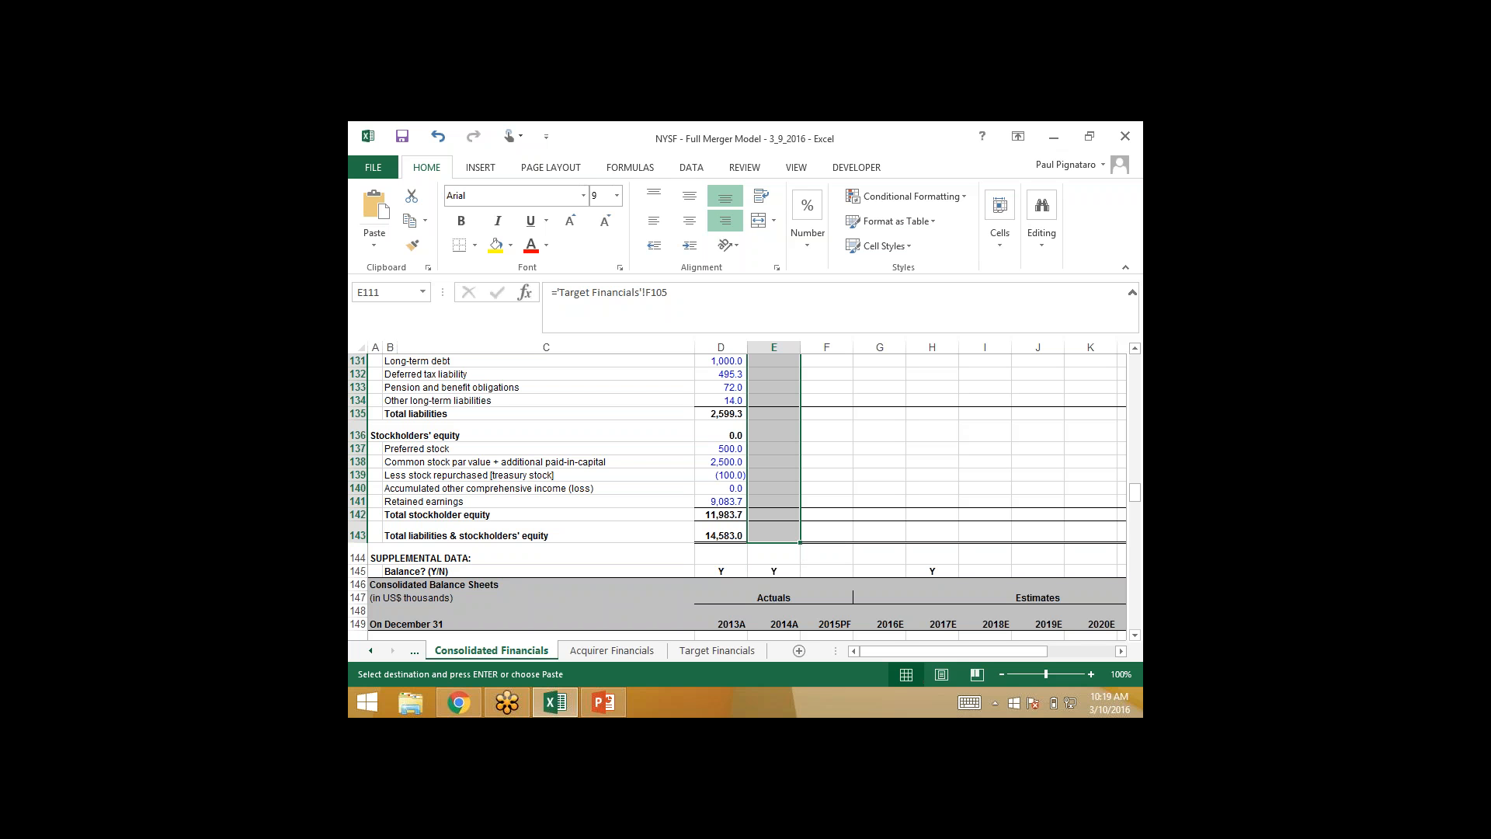
pyautogui.press('alt')
pyautogui.press('e')
pyautogui.press('s')
pyautogui.press('Return')
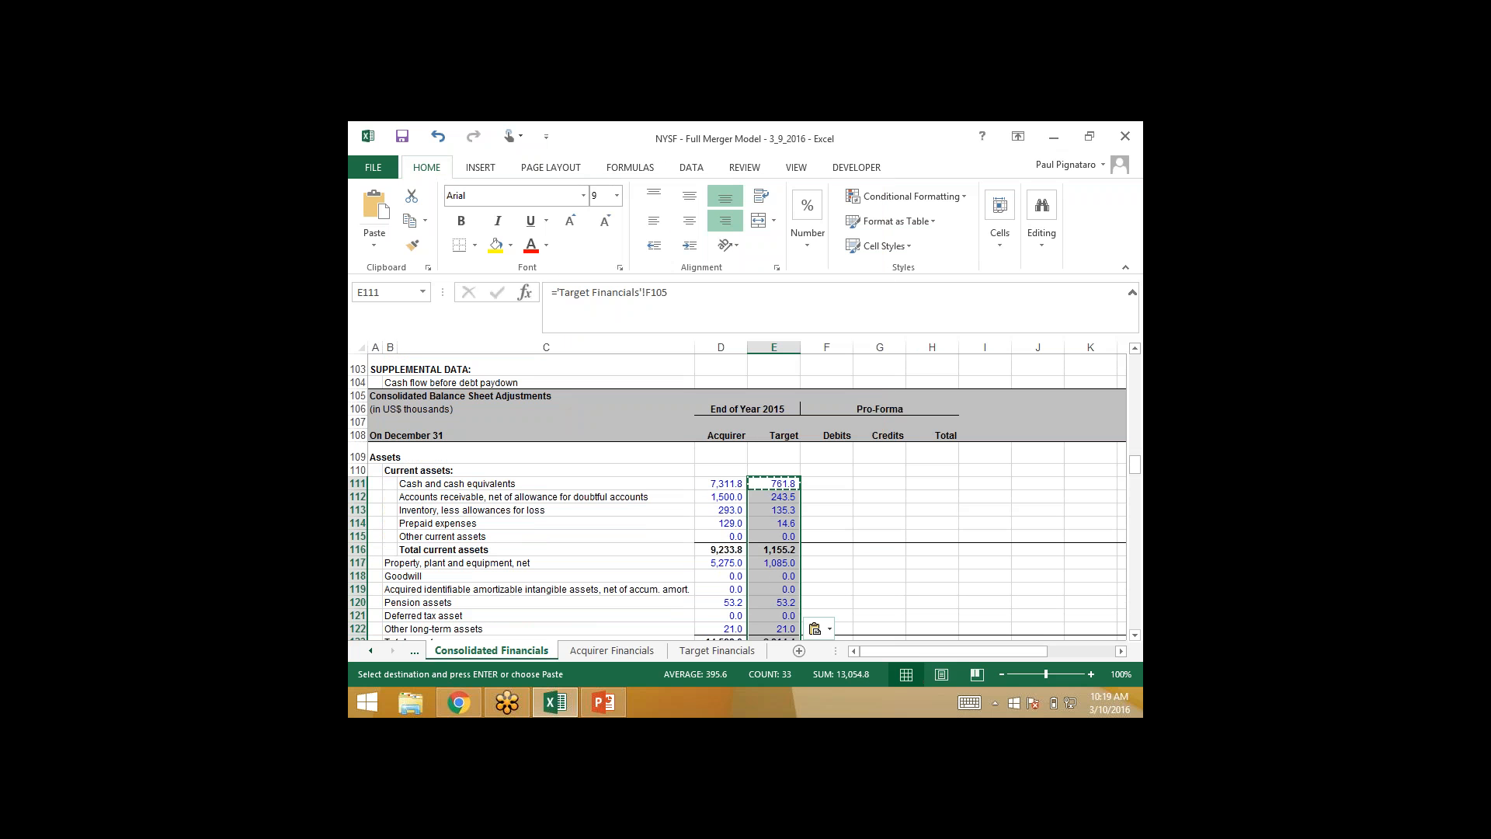
pyautogui.press('Escape')
pyautogui.hotkey('ctrl', 'z')
# - Paste the copied Target link as formulas only down the Target column through E143 with Paste Special
pyautogui.hotkey('shift', 'Down')
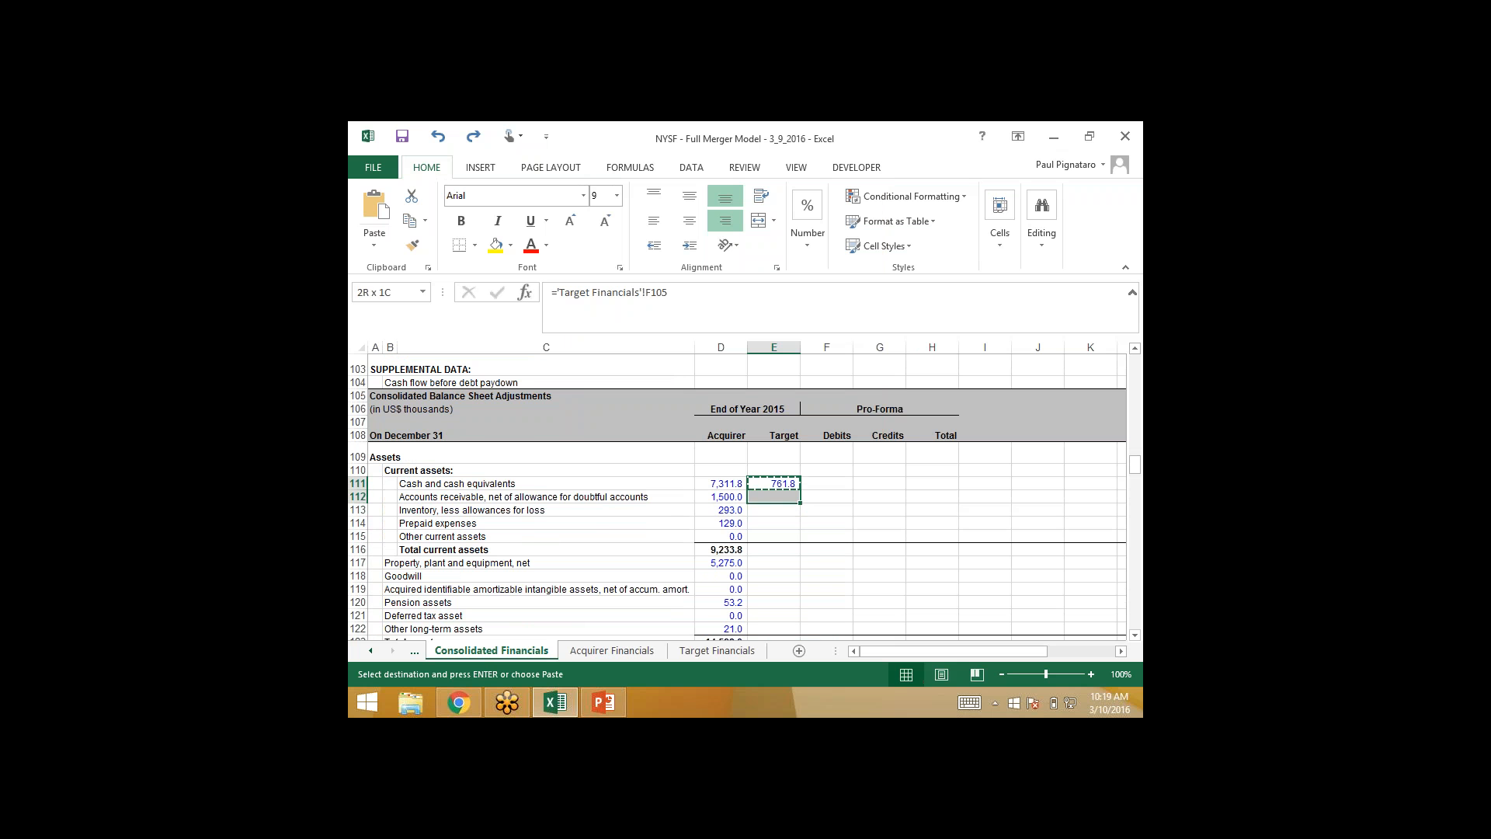
pyautogui.hotkey('shift', 'Down')
pyautogui.hotkey('shift', 'Down')
pyautogui.hotkey('shift', 'Down')
pyautogui.hotkey('shift', 'Down')
pyautogui.hotkey('shift', 'Down')
pyautogui.hotkey('shift', 'Down')
pyautogui.hotkey('shift', 'Down')
pyautogui.hotkey('shift', 'Down')
pyautogui.hotkey('shift', 'Down')
pyautogui.hotkey('shift', 'Down')
pyautogui.hotkey('shift', 'Down')
pyautogui.hotkey('shift', 'Down')
pyautogui.hotkey('shift', 'Down')
pyautogui.hotkey('shift', 'Down')
pyautogui.hotkey('shift', 'Down')
pyautogui.hotkey('shift', 'Down')
pyautogui.hotkey('shift', 'Down')
pyautogui.hotkey('shift', 'Down')
pyautogui.hotkey('shift', 'Down')
pyautogui.hotkey('shift', 'Down')
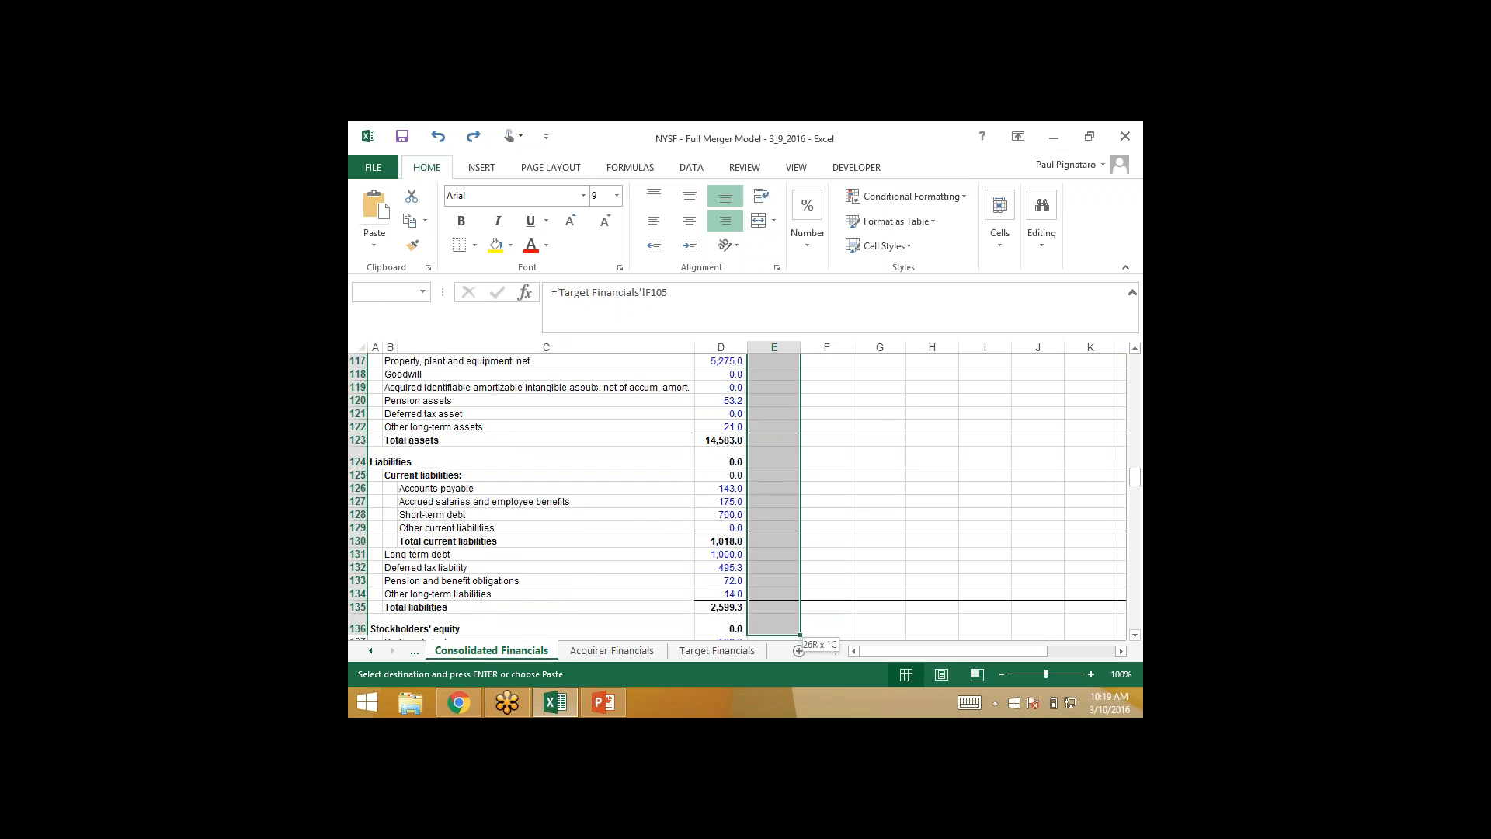
pyautogui.hotkey('shift', 'Down')
pyautogui.hotkey('shift', 'Up')
pyautogui.press('alt')
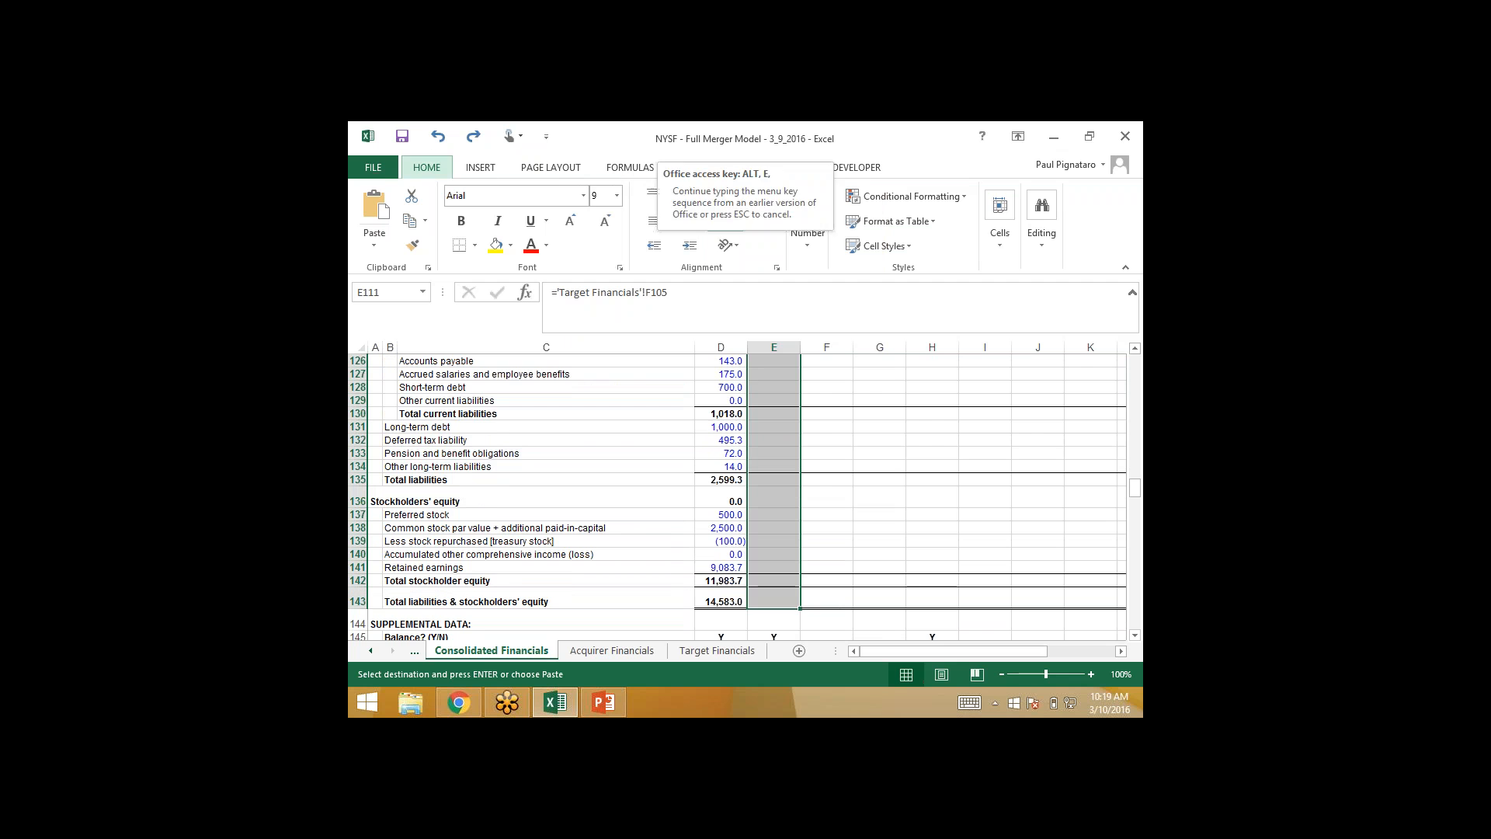
pyautogui.press('e')
pyautogui.press('s')
pyautogui.press('f')
pyautogui.press('Return')
pyautogui.press('Escape')
# - Review the Target column's 2015 figures against the Acquirer column in the balance sheet adjustments
pyautogui.press('Down')
pyautogui.press('Up')
pyautogui.press('Down')
pyautogui.press('Down')
pyautogui.press('Down')
pyautogui.press('Down')
pyautogui.press('Down')
pyautogui.press('Down')
pyautogui.press('Down')
pyautogui.press('Down')
pyautogui.press('Down')
pyautogui.press('Down')
pyautogui.press('Down')
pyautogui.press('Down')
pyautogui.press('Down')
pyautogui.press('Down')
pyautogui.press('Down')
pyautogui.press('Down')
pyautogui.press('Down')
pyautogui.press('Down')
pyautogui.press('Up')
pyautogui.press('Up')
pyautogui.press('Up')
pyautogui.press('Up')
pyautogui.press('Up')
pyautogui.press('Up')
pyautogui.press('Up')
pyautogui.press('Up')
pyautogui.press('Up')
pyautogui.press('Up')
pyautogui.press('Up')
pyautogui.press('Up')
pyautogui.press('Up')
pyautogui.press('Up')
pyautogui.press('Up')
pyautogui.press('Up')
pyautogui.press('Up')
pyautogui.press('Up')
pyautogui.press('Up')
pyautogui.press('Up')
pyautogui.press('Down')
pyautogui.press('Up')
pyautogui.press('Up')
pyautogui.press('Up')
pyautogui.press('Up')
pyautogui.press('Up')
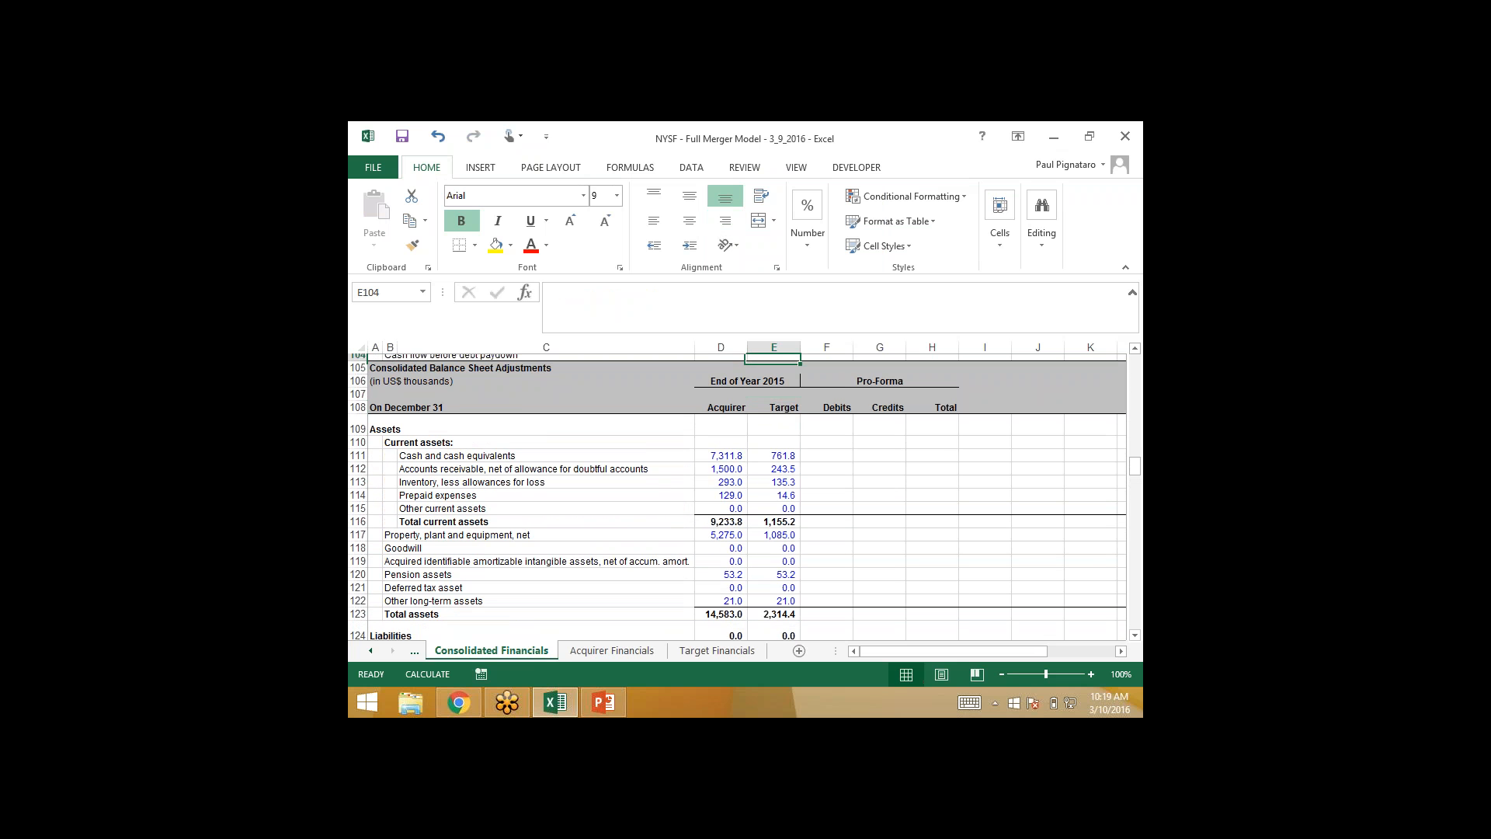
# - Look over the consolidated cash flow section above the balance sheet adjustments and return to the End of Year 2015 heading
pyautogui.press('Up')
pyautogui.press('Up')
pyautogui.press('Up')
pyautogui.press('Up')
pyautogui.press('Up')
pyautogui.press('Up')
pyautogui.press('Up')
pyautogui.press('Up')
pyautogui.press('Up')
pyautogui.press('Up')
pyautogui.press('Up')
pyautogui.press('Up')
pyautogui.press('Up')
pyautogui.press('Up')
pyautogui.press('Up')
pyautogui.press('Down')
pyautogui.press('Down')
pyautogui.press('Down')
pyautogui.press('Down')
pyautogui.press('Down')
pyautogui.press('Down')
pyautogui.press('Down')
pyautogui.press('Down')
pyautogui.press('Down')
pyautogui.press('Down')
pyautogui.press('Down')
pyautogui.press('Down')
pyautogui.press('Down')
pyautogui.press('Down')
pyautogui.press('Down')
pyautogui.press('Down')
pyautogui.press('Down')
pyautogui.press('Left')
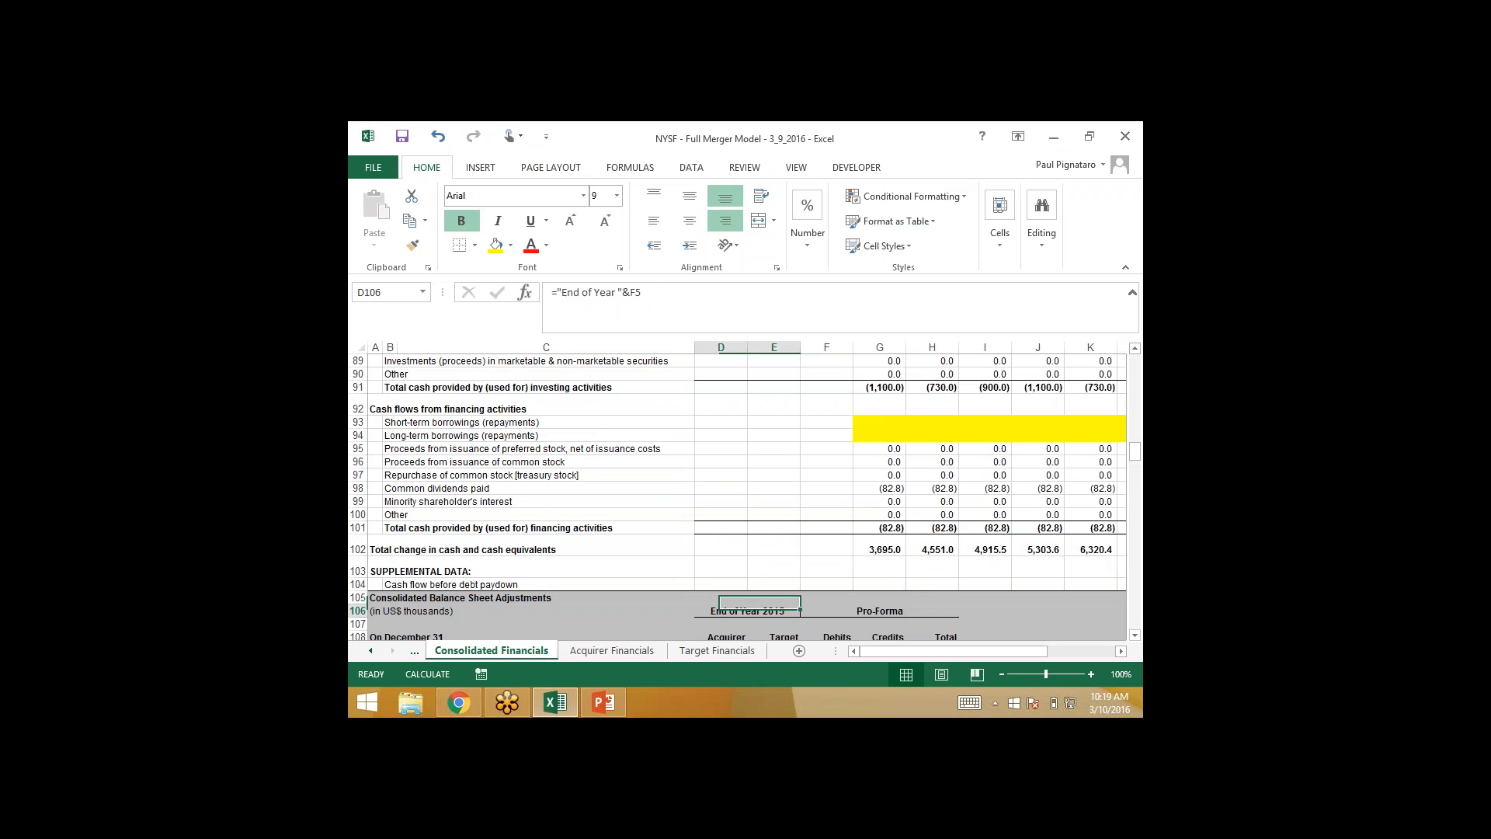
# - Examine the layout of the balance sheet adjustments, from the Acquirer, Target and Pro-Forma headings through the line items
pyautogui.press('Down')
pyautogui.press('Down')
pyautogui.press('Up')
pyautogui.press('Up')
pyautogui.press('Up')
pyautogui.press('Up')
pyautogui.press('Up')
pyautogui.press('Up')
pyautogui.press('Right')
pyautogui.press('Right')
pyautogui.press('Left')
pyautogui.press('Down')
pyautogui.press('Down')
pyautogui.press('Down')
pyautogui.press('Down')
pyautogui.press('Down')
pyautogui.press('Down')
pyautogui.press('Down')
pyautogui.press('Down')
pyautogui.press('Down')
pyautogui.press('Down')
pyautogui.press('Down')
pyautogui.press('Down')
pyautogui.press('Down')
pyautogui.press('Down')
pyautogui.press('Down')
pyautogui.press('Left')
pyautogui.press('Down')
pyautogui.press('Down')
pyautogui.press('Down')
pyautogui.press('Down')
pyautogui.press('Left')
pyautogui.press('Up')
pyautogui.press('Up')
pyautogui.press('Up')
pyautogui.press('Up')
pyautogui.press('Up')
pyautogui.press('Up')
pyautogui.press('Up')
pyautogui.press('Up')
pyautogui.press('Up')
pyautogui.press('Up')
pyautogui.press('Up')
pyautogui.press('Up')
pyautogui.press('Up')
pyautogui.press('Right')
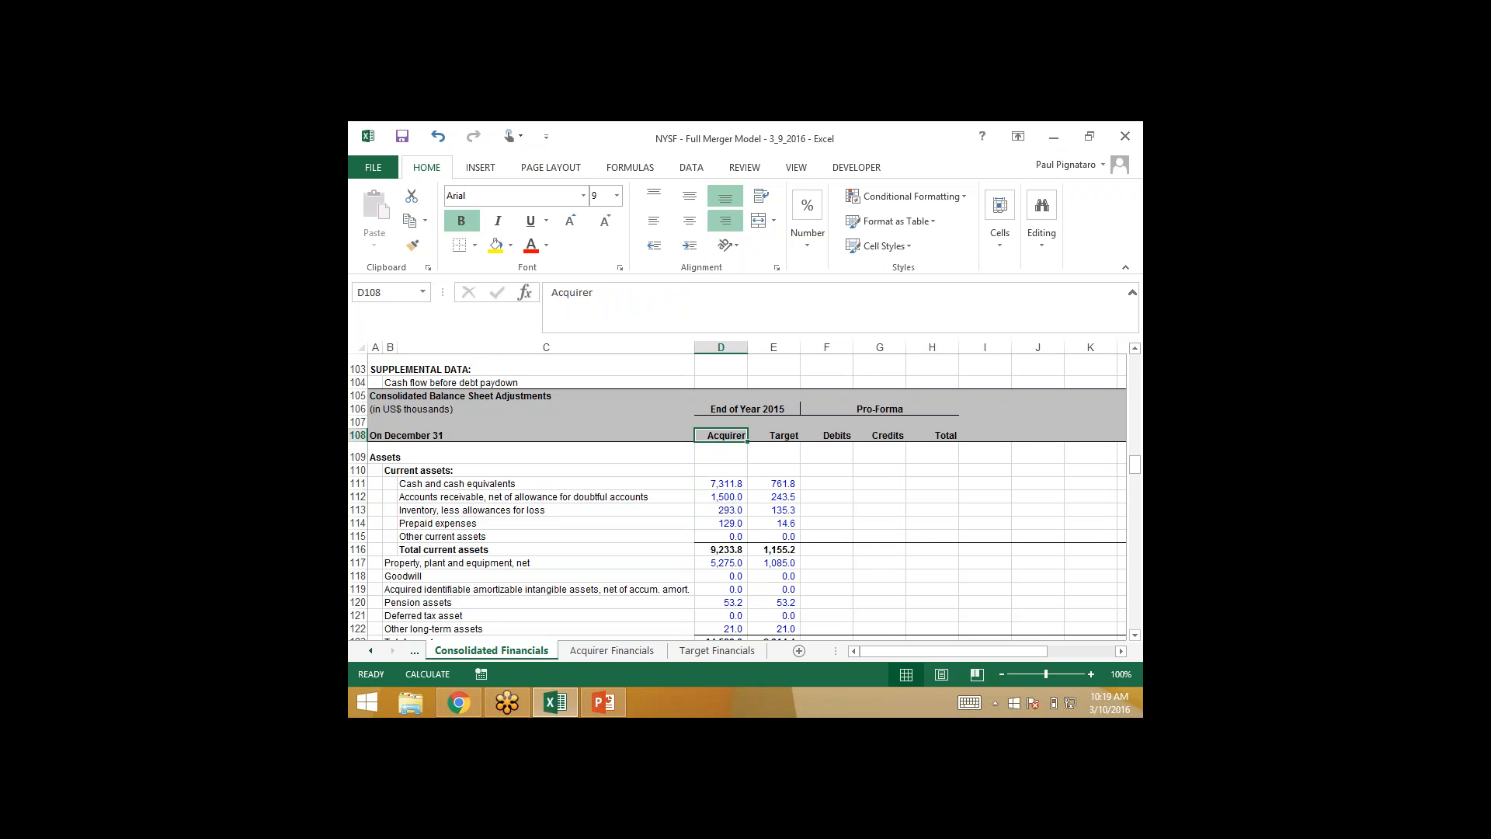
# - Examine the cash and cash equivalents row across the Acquirer, Target, Debits, Credits and Total columns of the balance sheet adjustments
pyautogui.press('Left')
pyautogui.press('Down')
pyautogui.press('Down')
pyautogui.press('Down')
pyautogui.press('Right')
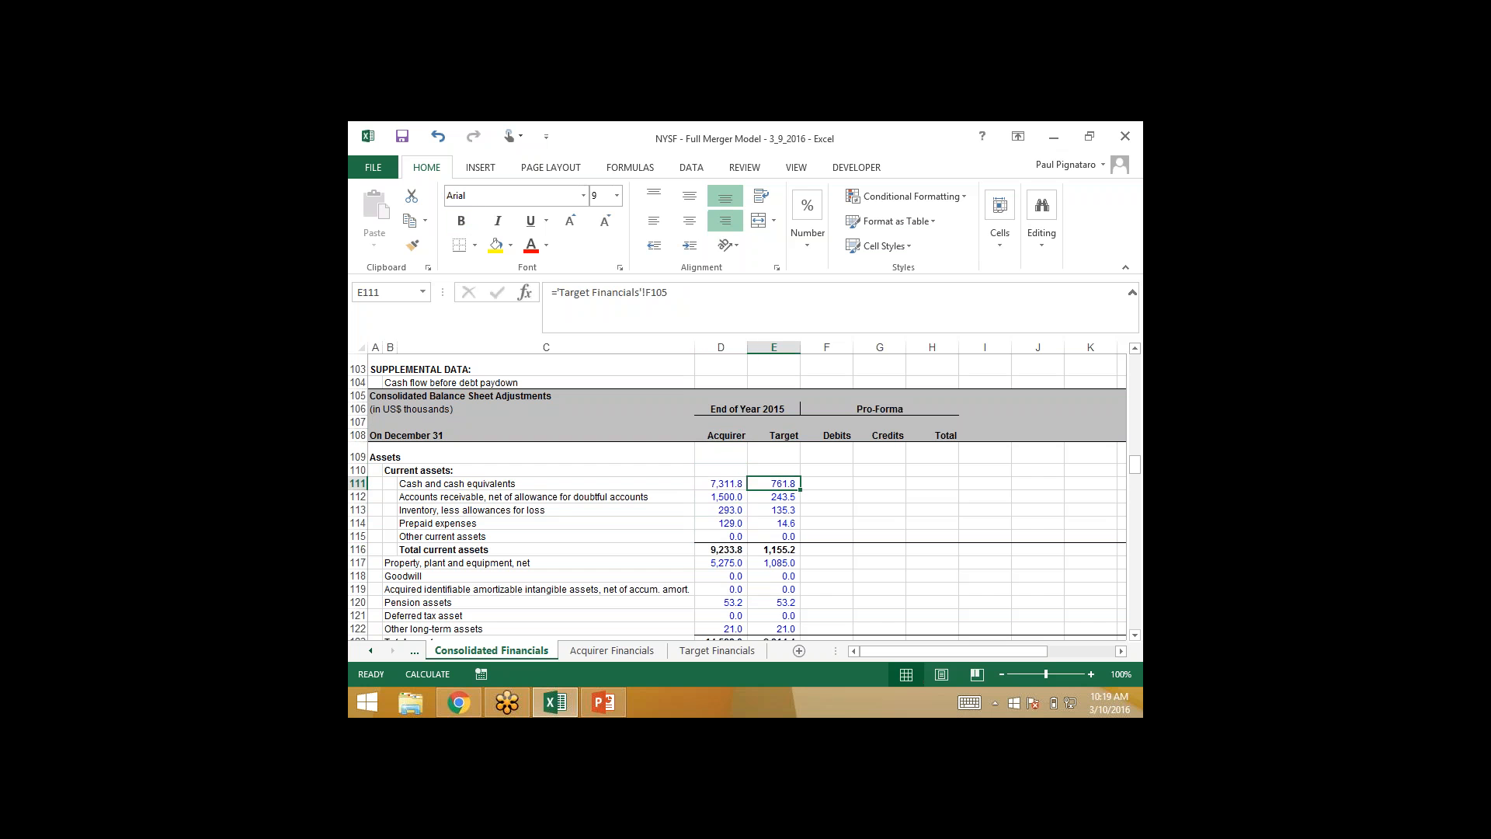
pyautogui.press('Right')
pyautogui.press('Right')
pyautogui.press('Right')
pyautogui.press('Left')
pyautogui.press('Left')
pyautogui.press('Right')
pyautogui.press('Right')
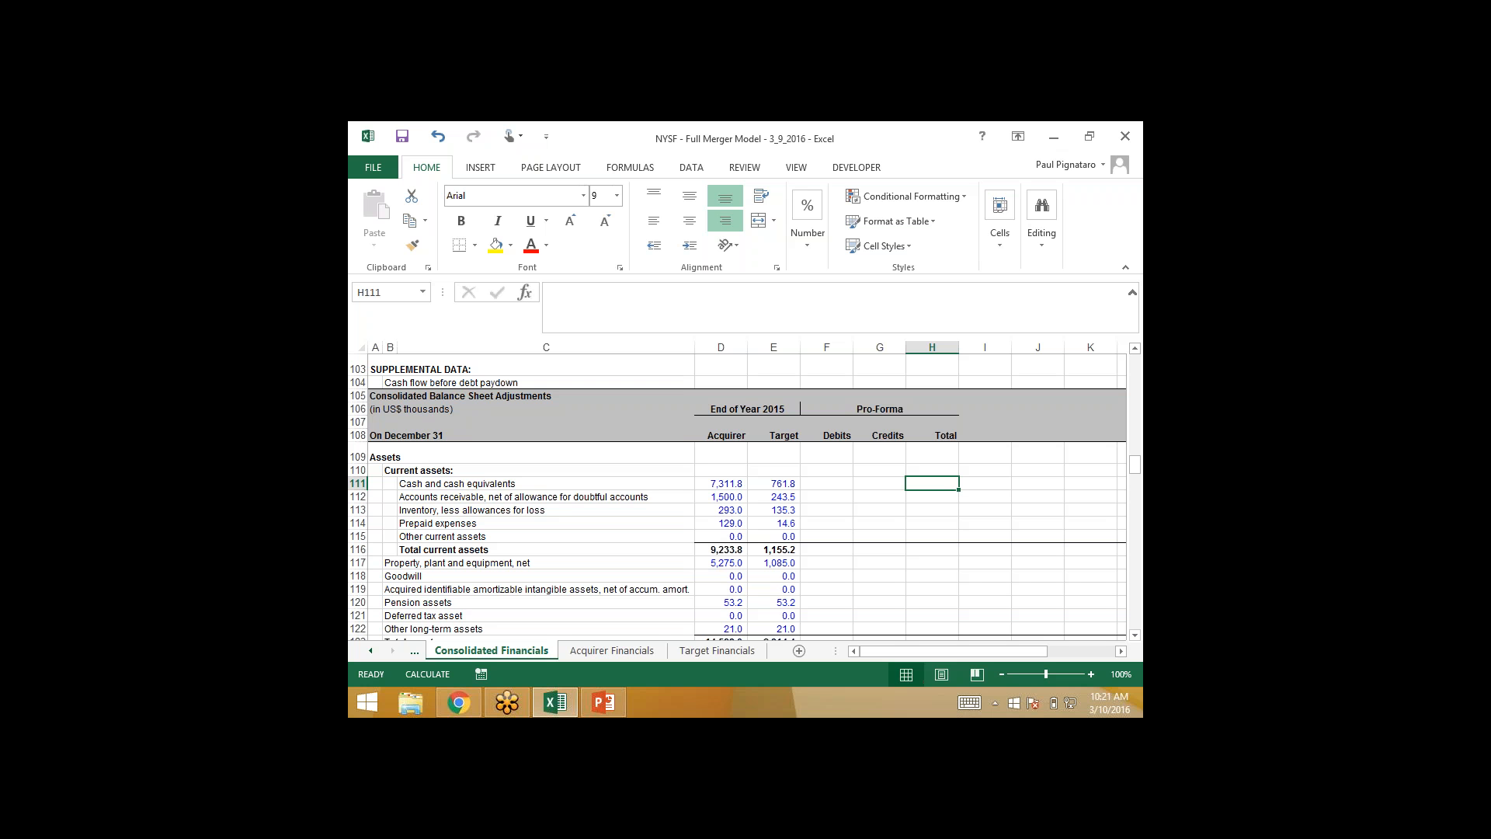
# - Enter the pro-forma cash total in H111 as Acquirer plus Target plus debits minus credits, =D111+E111+F111-G111
pyautogui.write('=')
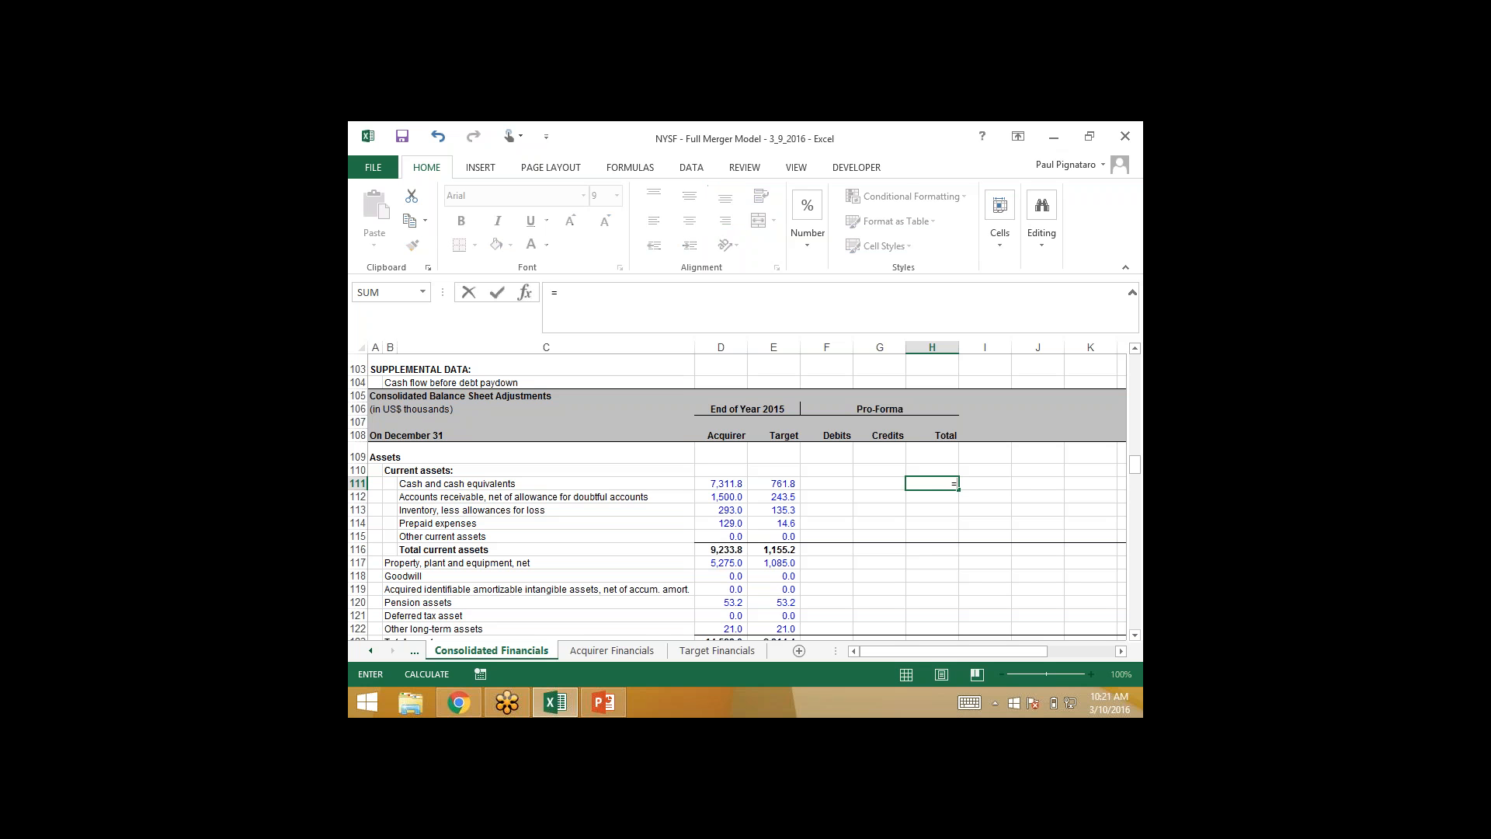
pyautogui.press('Left')
pyautogui.press('Left')
pyautogui.press('Left')
pyautogui.press('Left')
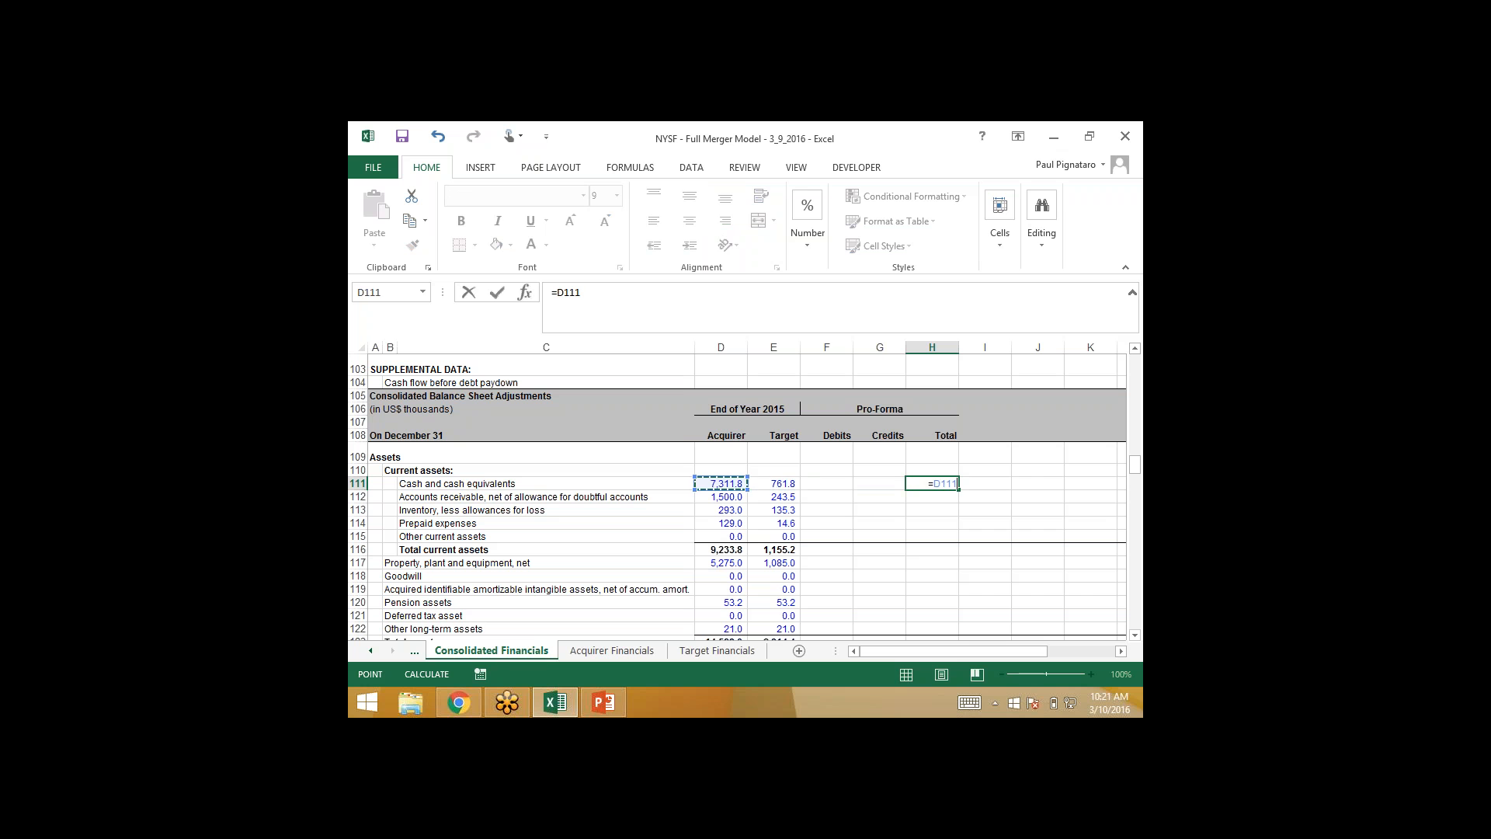
pyautogui.write('+')
pyautogui.press('Left')
pyautogui.press('Left')
pyautogui.press('Left')
pyautogui.write('+')
pyautogui.press('Left')
pyautogui.press('Left')
pyautogui.write('-')
pyautogui.press('Left')
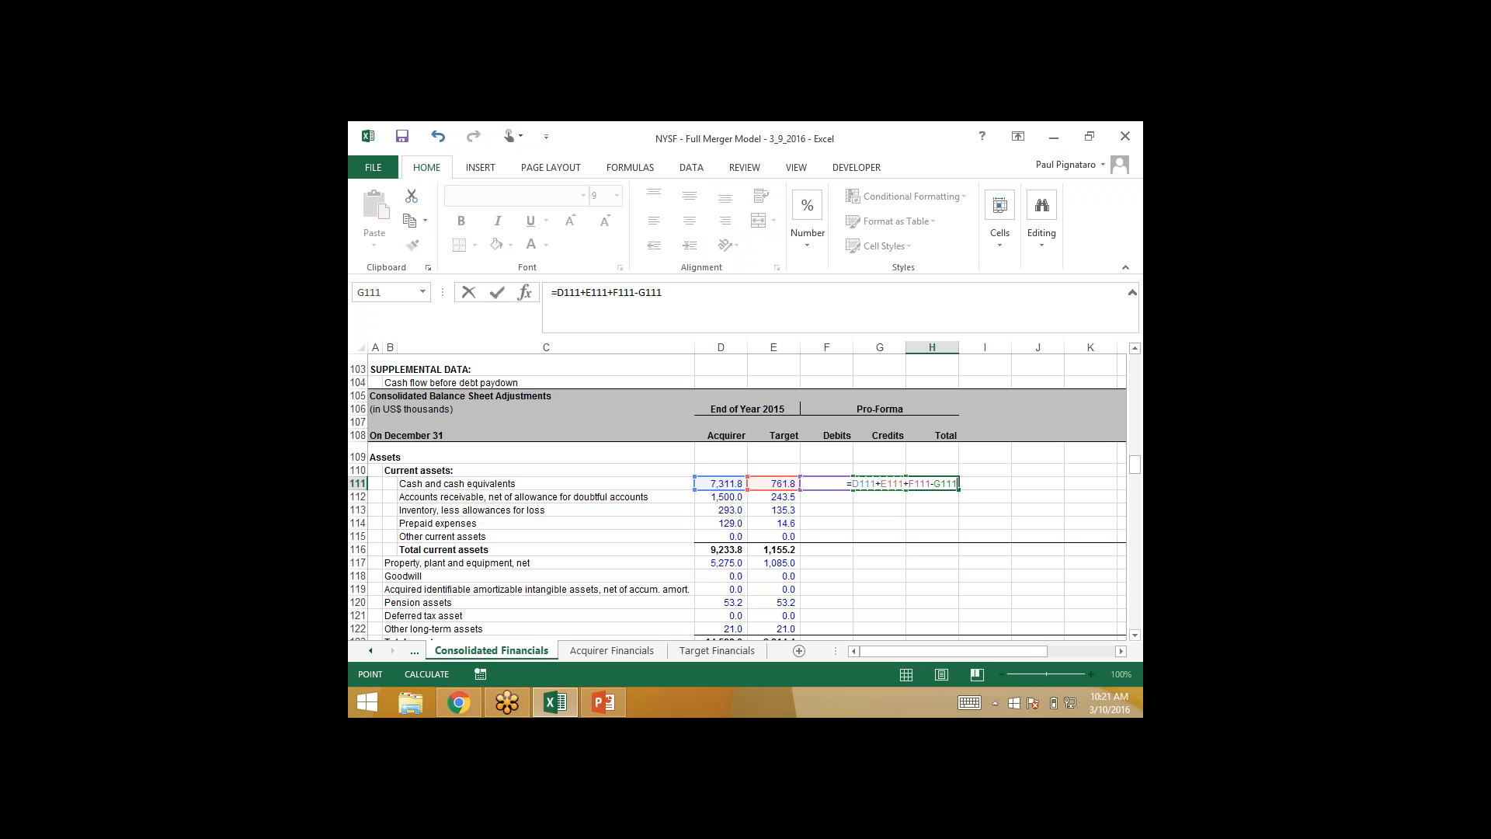
pyautogui.hotkey('ctrl', 'Return')
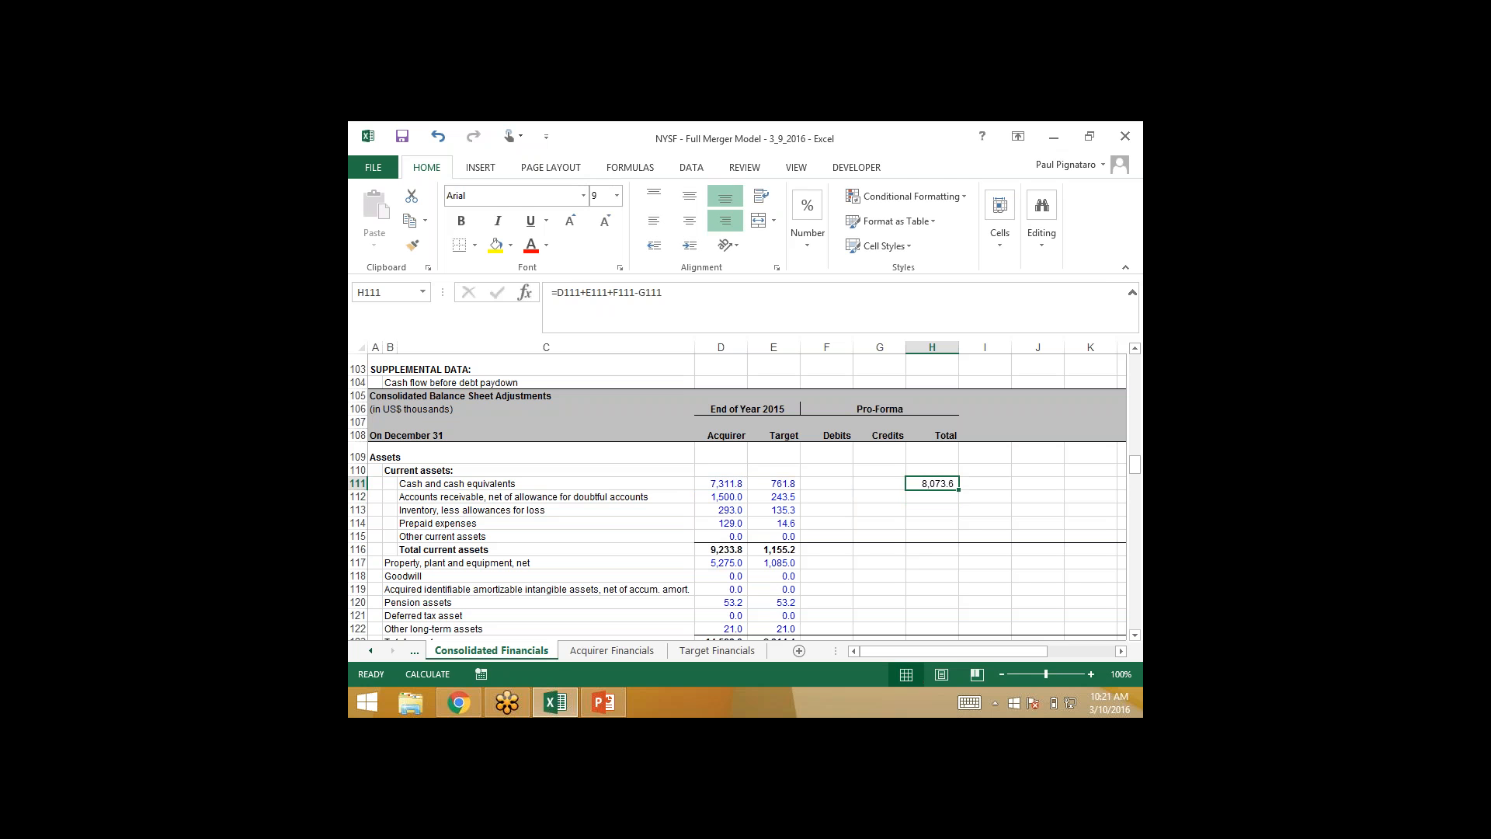
pyautogui.press('F2')
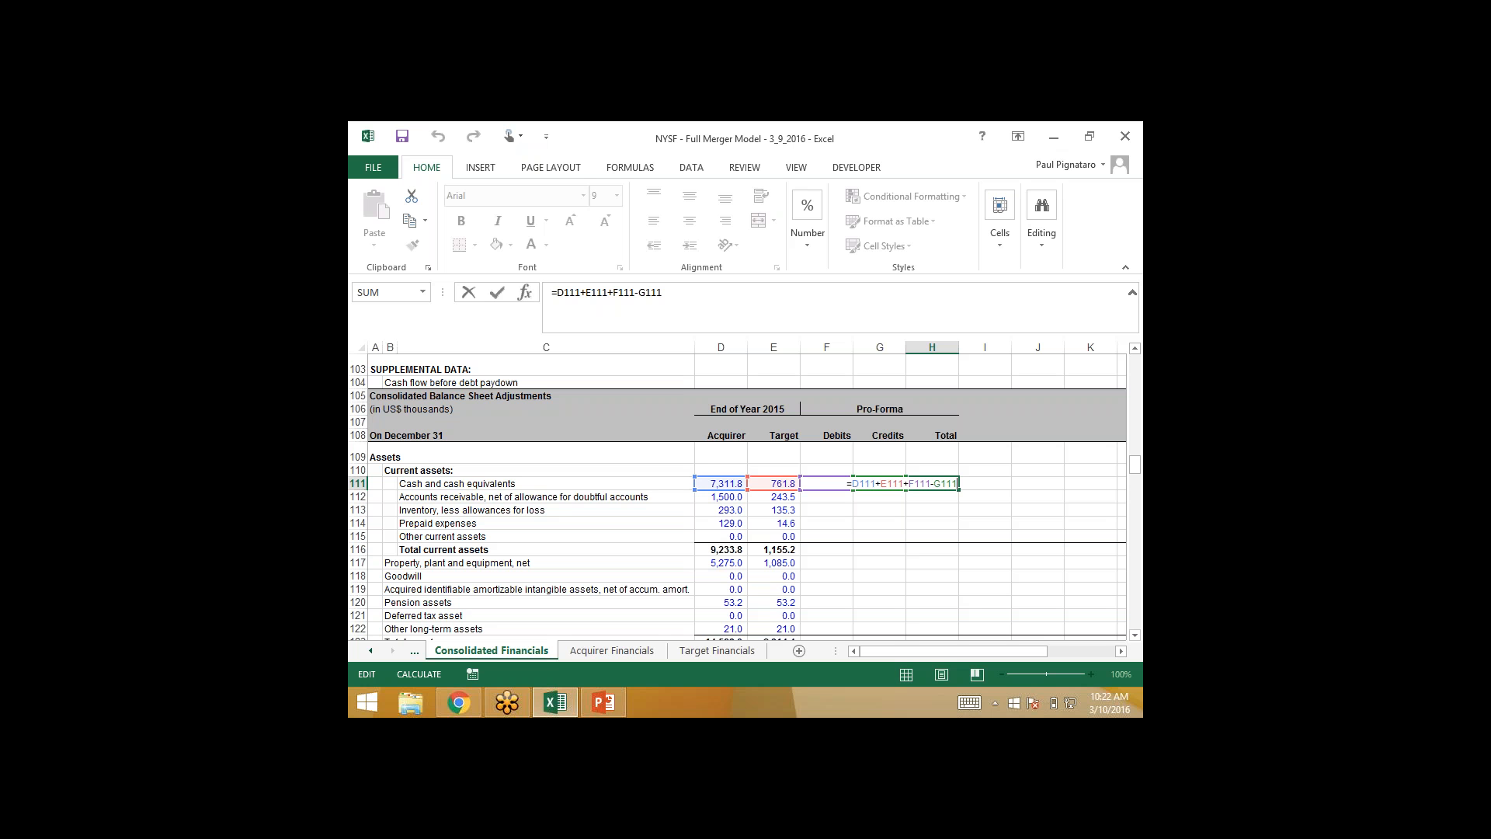
pyautogui.hotkey('ctrl', 'Return')
# - Copy the pro-forma cash total formula and paste it as formulas only down the Total column through total assets in H123
pyautogui.hotkey('ctrl', 'c')
pyautogui.hotkey('shift', 'Down')
pyautogui.hotkey('shift', 'Down')
pyautogui.hotkey('shift', 'Down')
pyautogui.hotkey('shift', 'Down')
pyautogui.hotkey('shift', 'Down')
pyautogui.hotkey('shift', 'Down')
pyautogui.hotkey('shift', 'Down')
pyautogui.hotkey('shift', 'Down')
pyautogui.hotkey('shift', 'Down')
pyautogui.hotkey('shift', 'Down')
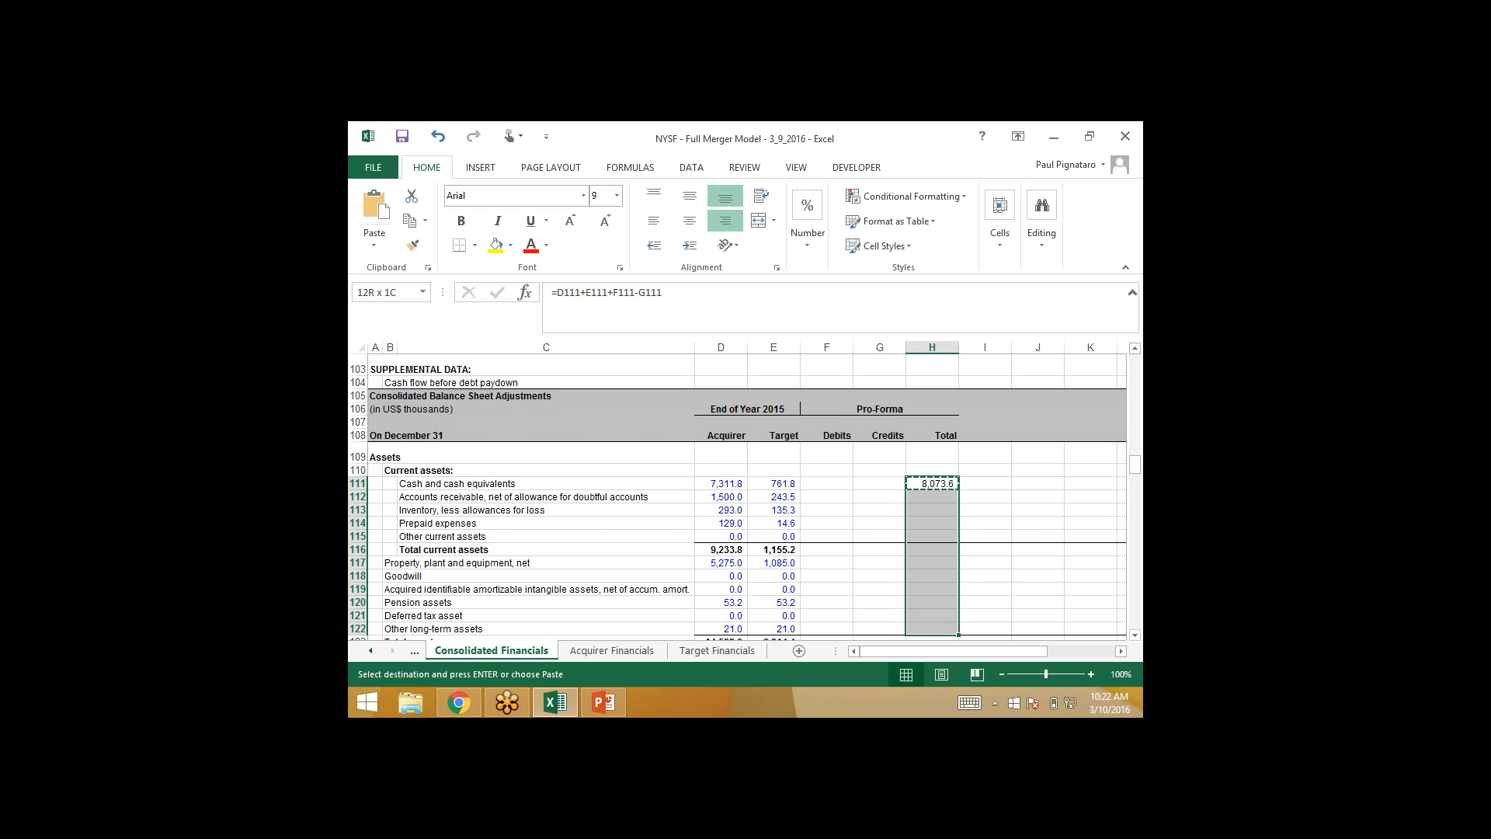
pyautogui.hotkey('shift', 'Down')
pyautogui.hotkey('shift', 'Down')
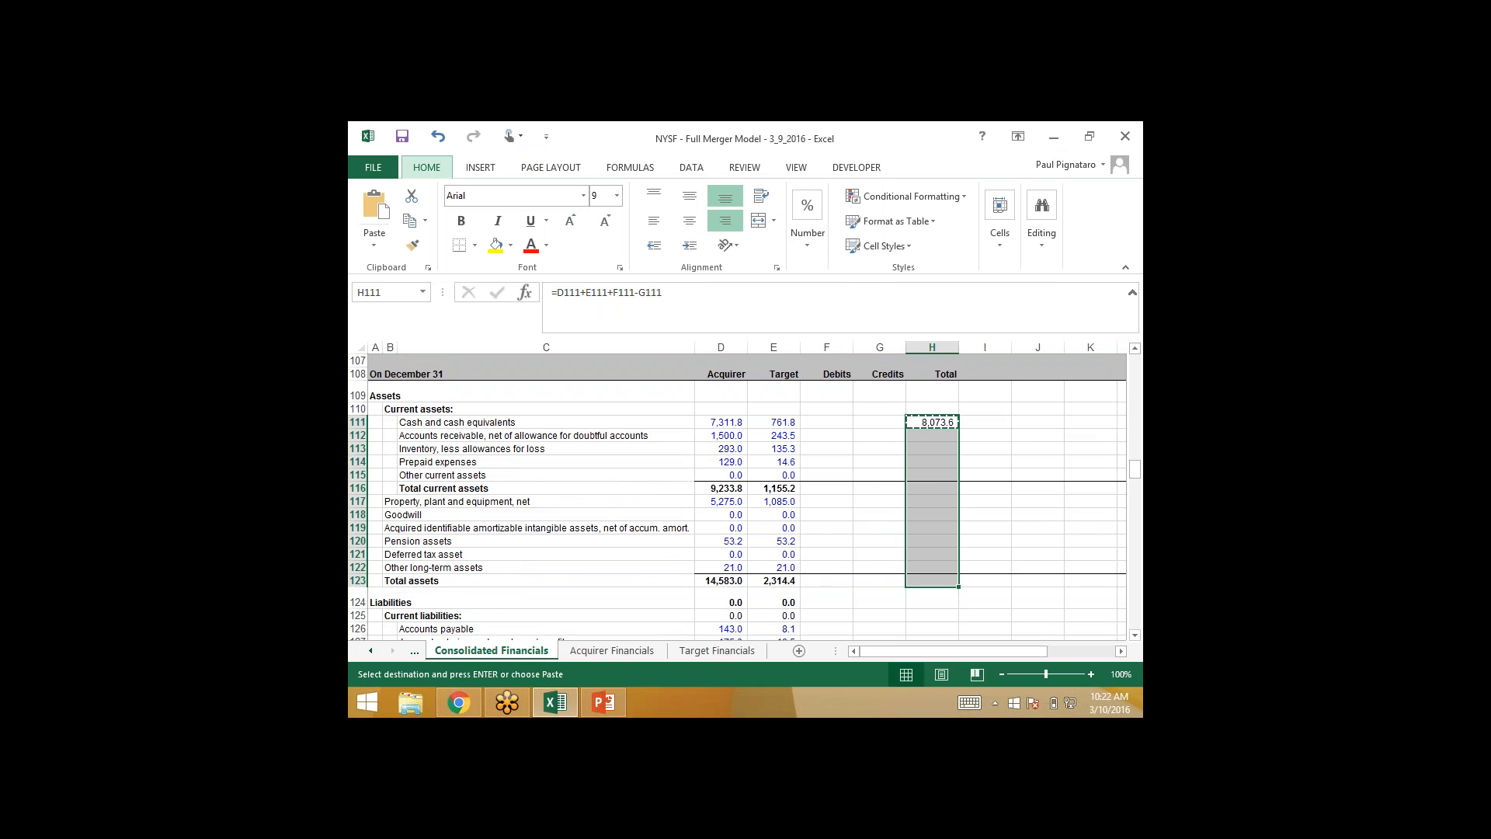
pyautogui.hotkey('ctrl', 'alt', 'v')
pyautogui.press('f')
pyautogui.press('Return')
# - Replace the pasted formula for pro-forma total current assets in H116 with =SUM(H111:H115)
pyautogui.press('Down')
pyautogui.press('Down')
pyautogui.press('Down')
pyautogui.press('Down')
pyautogui.press('Up')
pyautogui.press('Down')
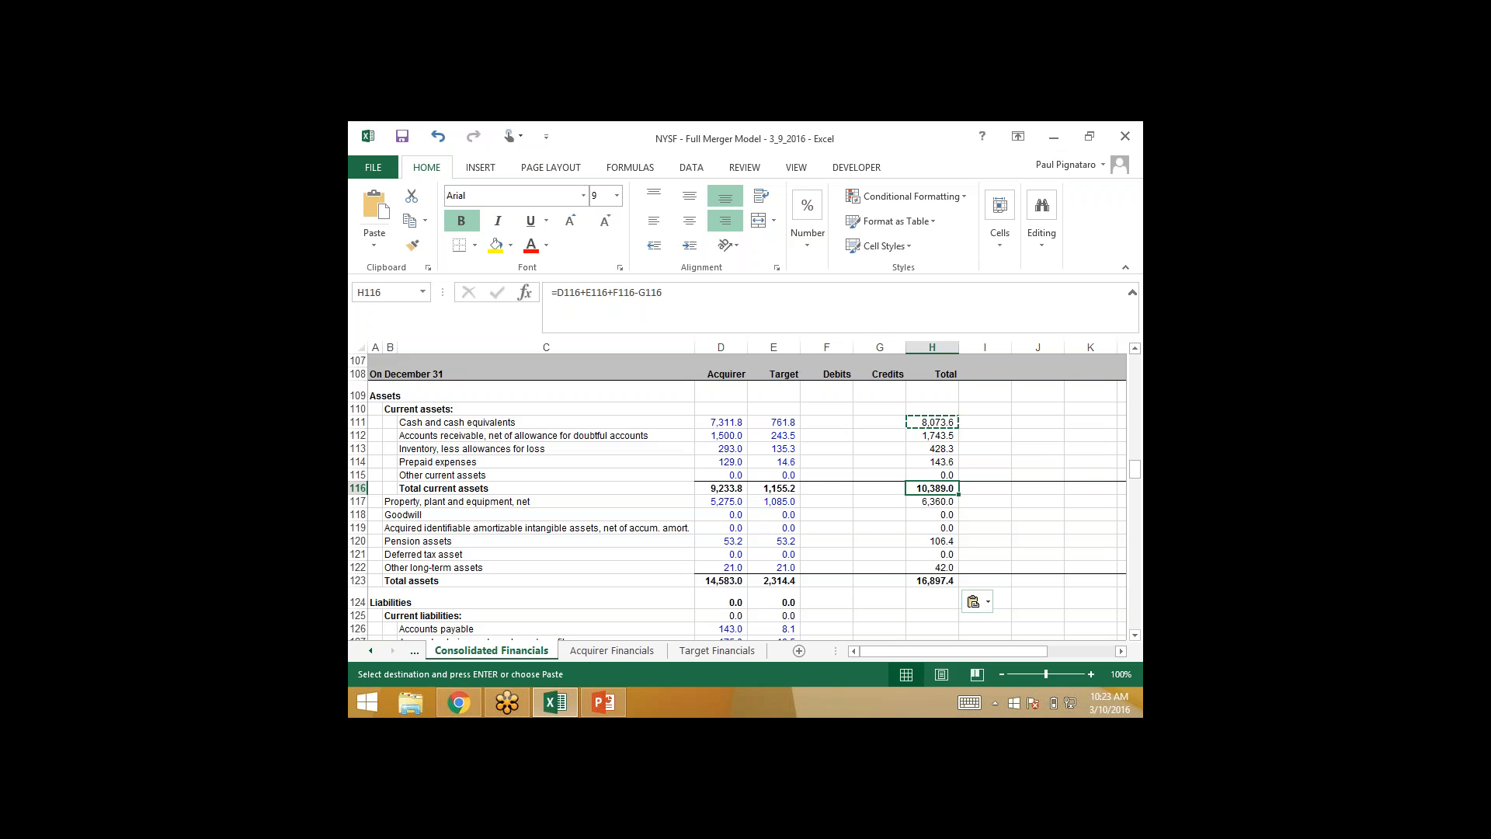
pyautogui.press('Delete')
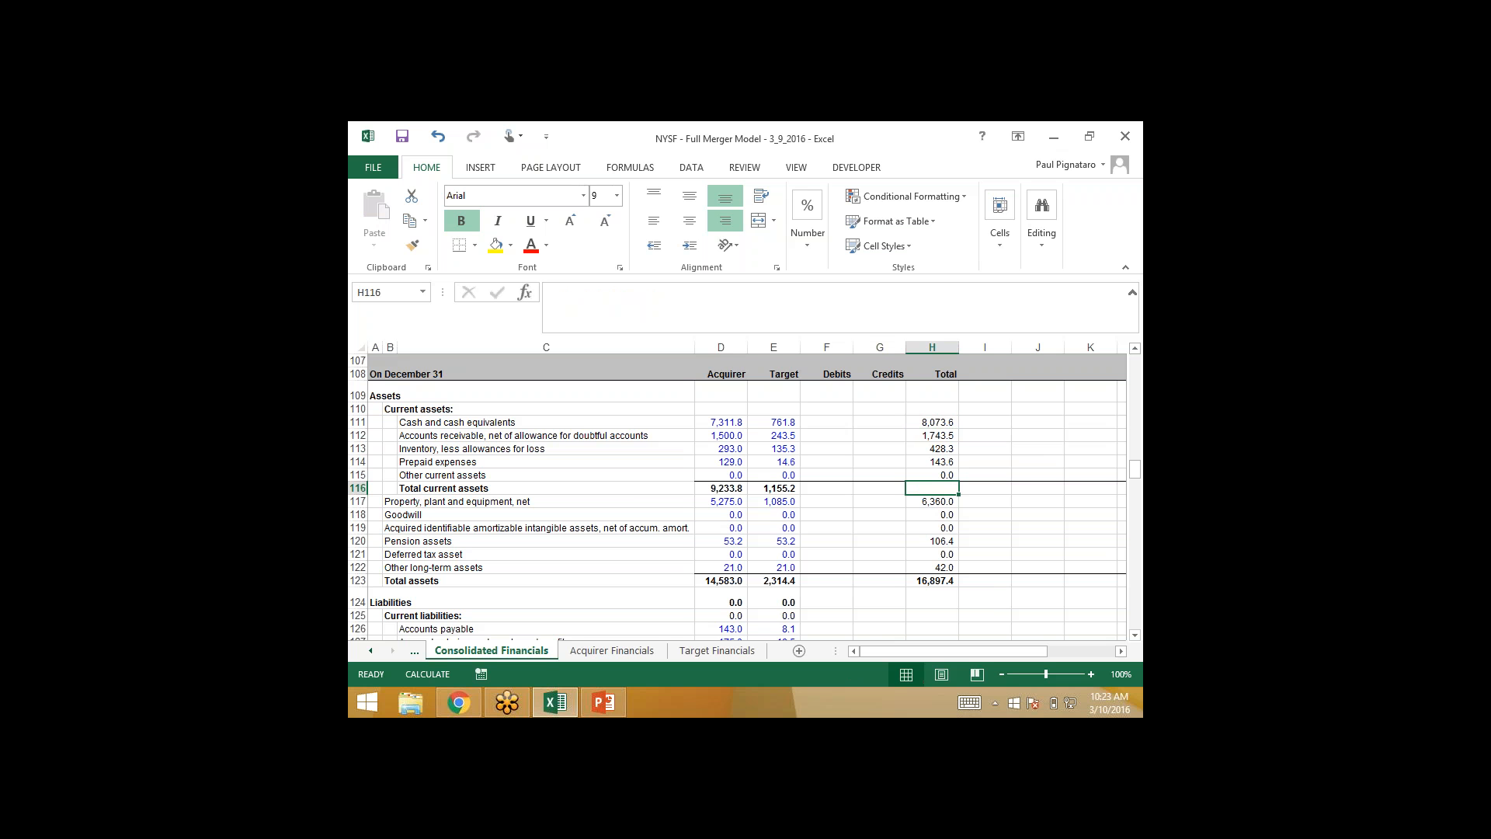
pyautogui.hotkey('alt', '=')
pyautogui.press('Return')
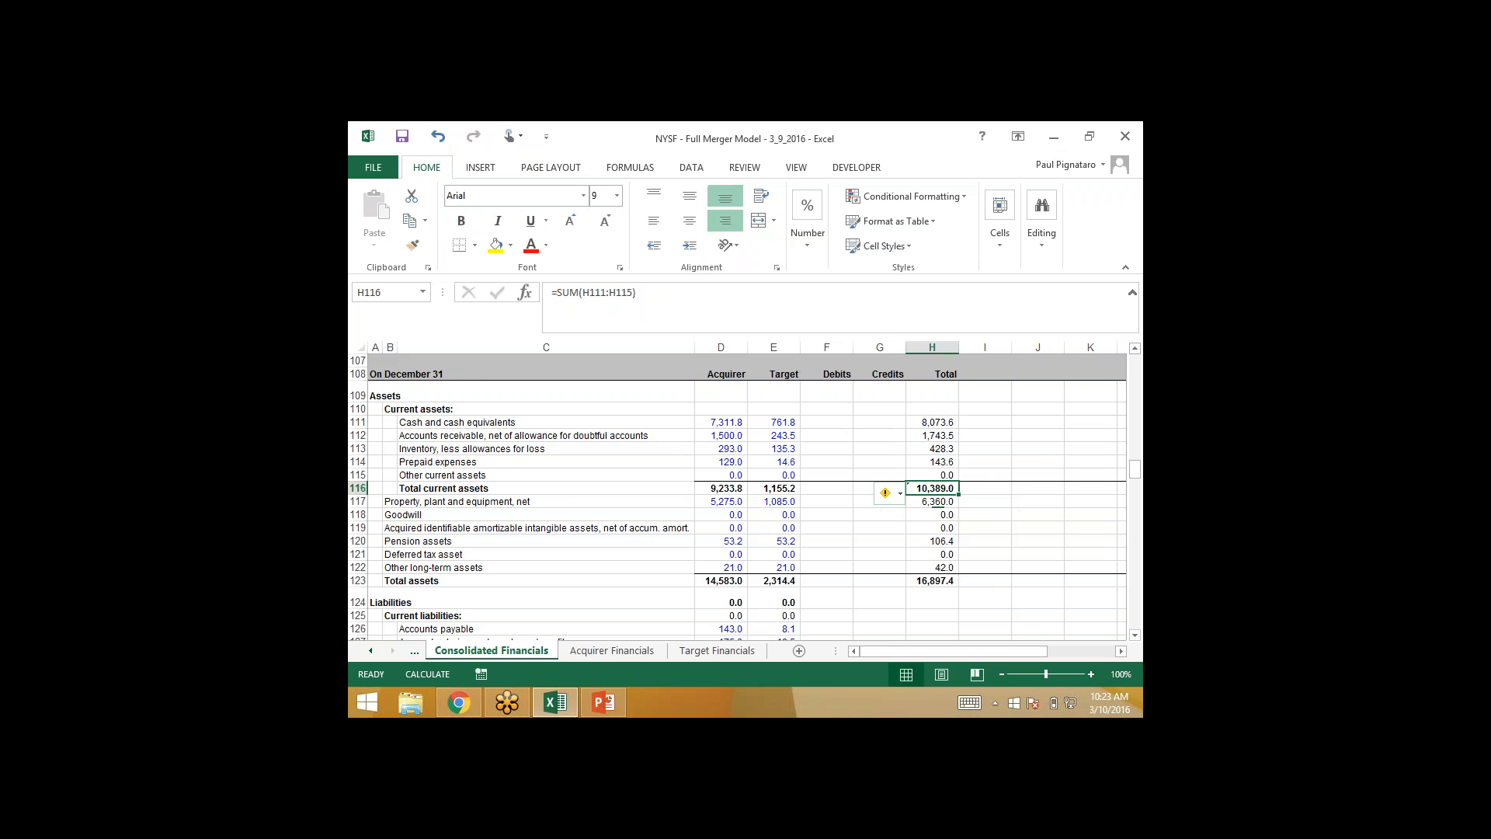
# - Replace the pro-forma total assets formula in H123 with =SUM(H116:H122)
pyautogui.press('Up')
pyautogui.press('Left')
pyautogui.press('Left')
pyautogui.press('Left')
pyautogui.press('Left')
pyautogui.press('Right')
pyautogui.press('Left')
pyautogui.press('Right')
pyautogui.press('Right')
pyautogui.press('Down')
pyautogui.press('Down')
pyautogui.press('Down')
pyautogui.press('Down')
pyautogui.press('Down')
pyautogui.press('Down')
pyautogui.press('Down')
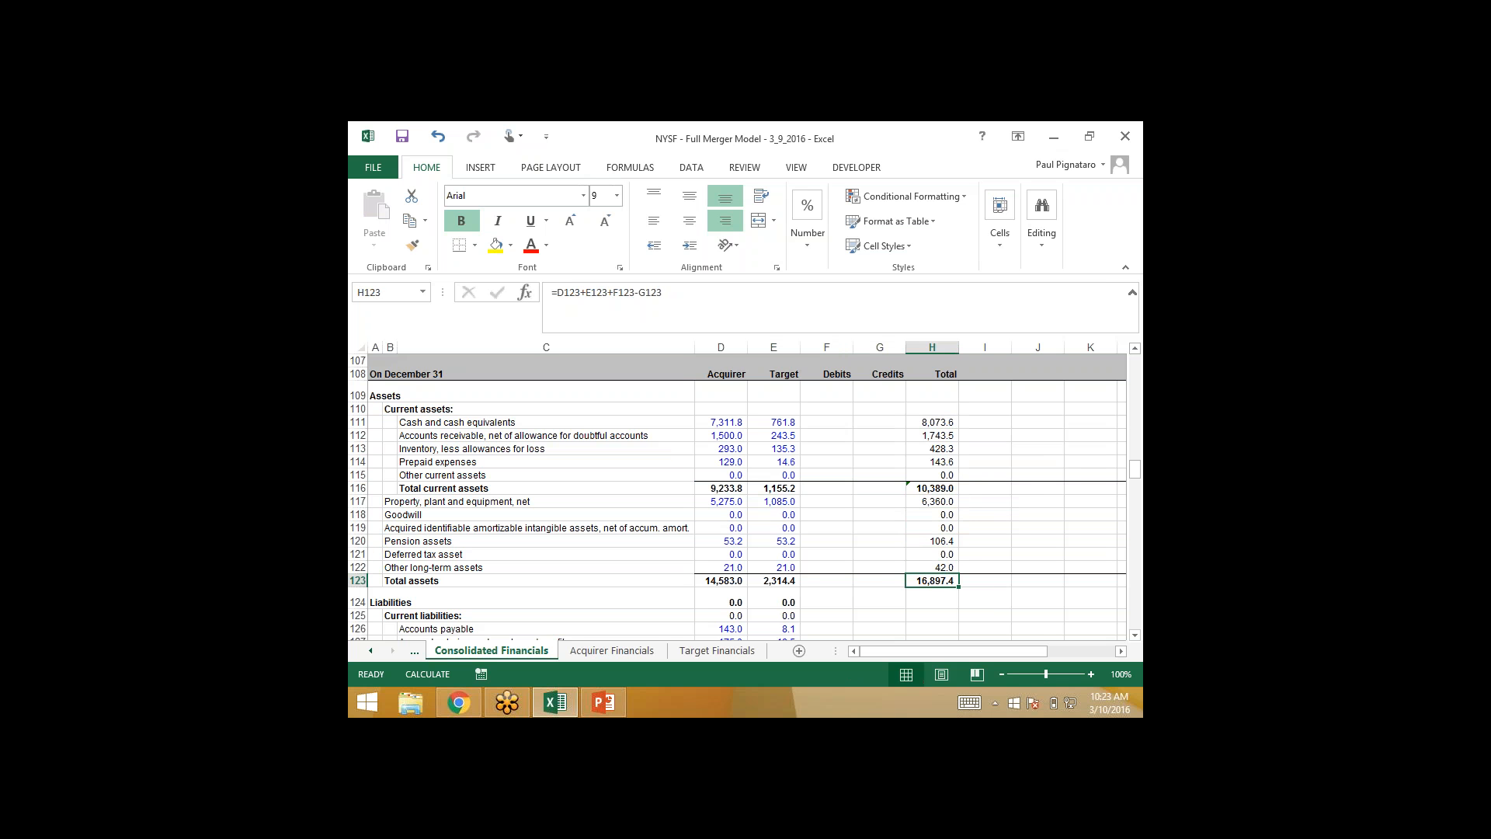
pyautogui.write('=SUM(')
pyautogui.press('Up')
pyautogui.hotkey('shift', 'Up')
pyautogui.hotkey('shift', 'Up')
pyautogui.hotkey('shift', 'Up')
pyautogui.hotkey('shift', 'Up')
pyautogui.hotkey('shift', 'Up')
pyautogui.hotkey('shift', 'Up')
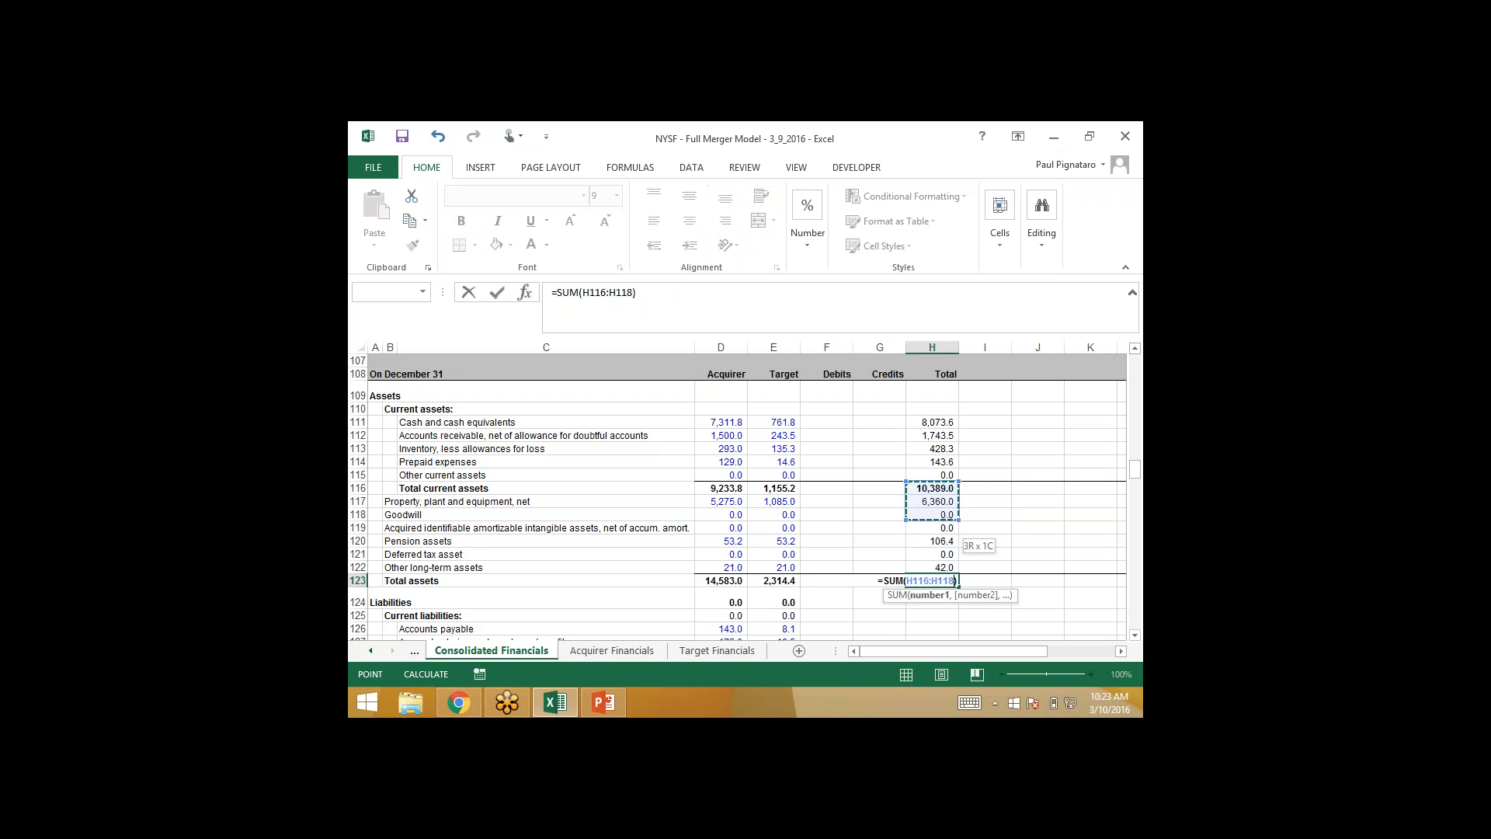
pyautogui.hotkey('ctrl', 'Return')
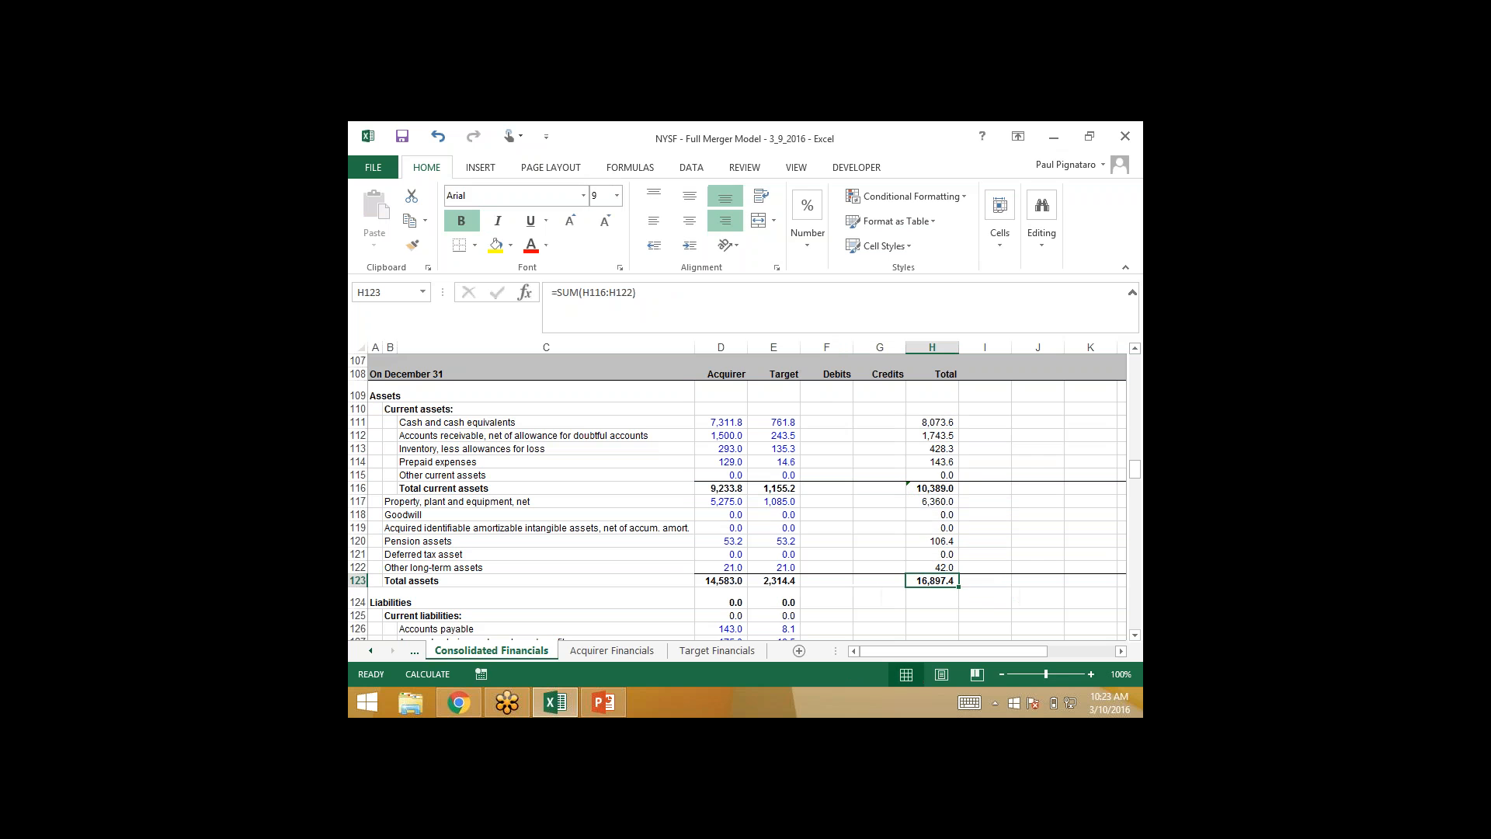
# - Check the formulas in the pro-forma Total column between total current assets and total assets
pyautogui.press('Up')
pyautogui.press('Up')
pyautogui.press('Up')
pyautogui.press('Up')
pyautogui.press('Up')
pyautogui.press('Up')
pyautogui.press('Up')
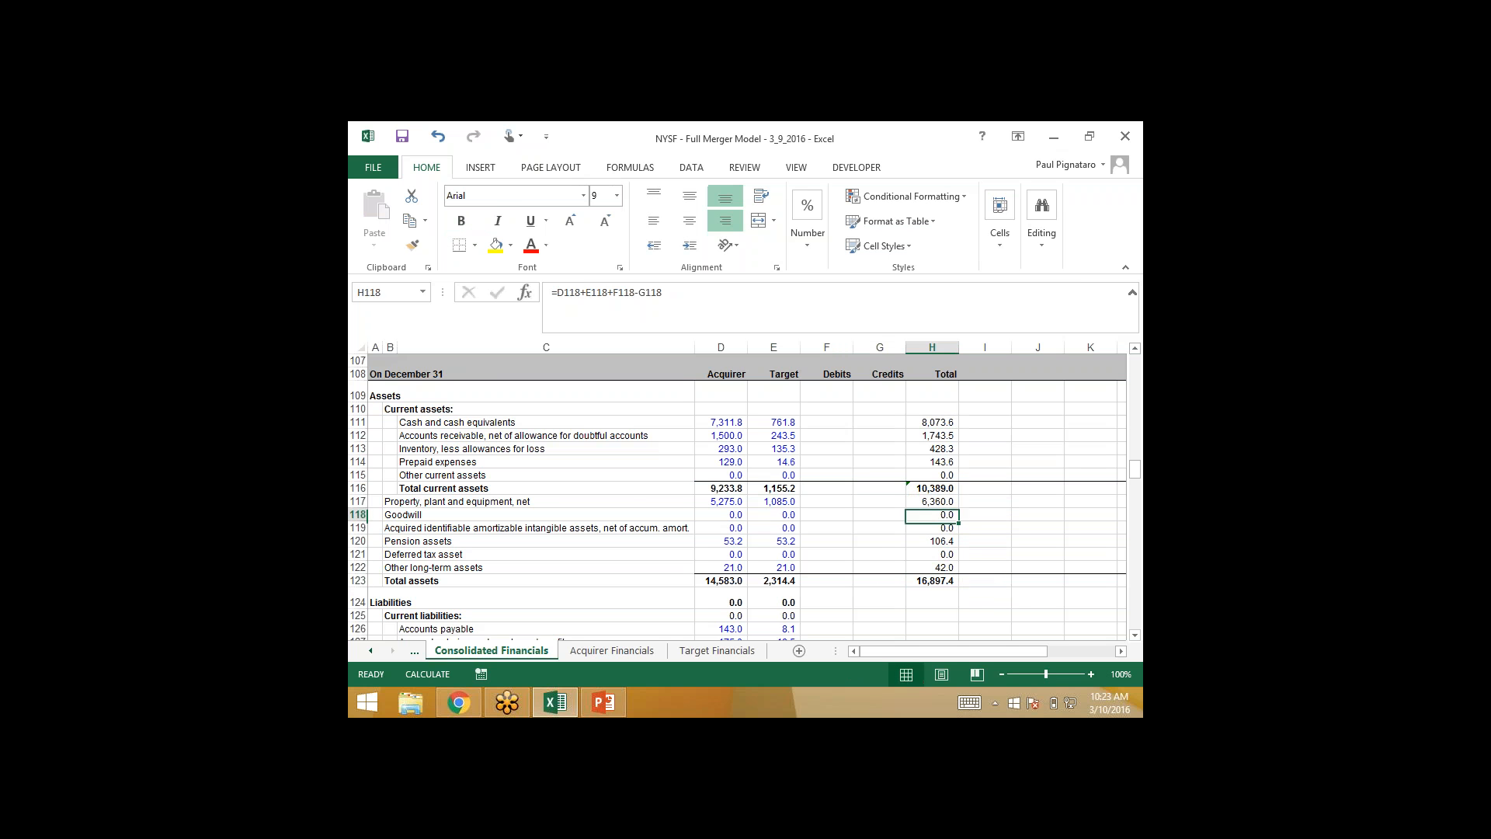
pyautogui.press('F2')
pyautogui.press('Escape')
pyautogui.press('Down')
pyautogui.press('Down')
pyautogui.press('Down')
pyautogui.press('Down')
pyautogui.press('Down')
pyautogui.press('Down')
pyautogui.press('Down')
pyautogui.press('F2')
pyautogui.press('Escape')
# - Clear the unneeded Acquirer and Target links beside the Liabilities and Current liabilities headings in D124:E125
pyautogui.press('Down')
pyautogui.press('Left')
pyautogui.press('Left')
pyautogui.press('Left')
pyautogui.press('Left')
pyautogui.hotkey('shift', 'Right')
pyautogui.hotkey('shift', 'Down')
pyautogui.press('Delete')
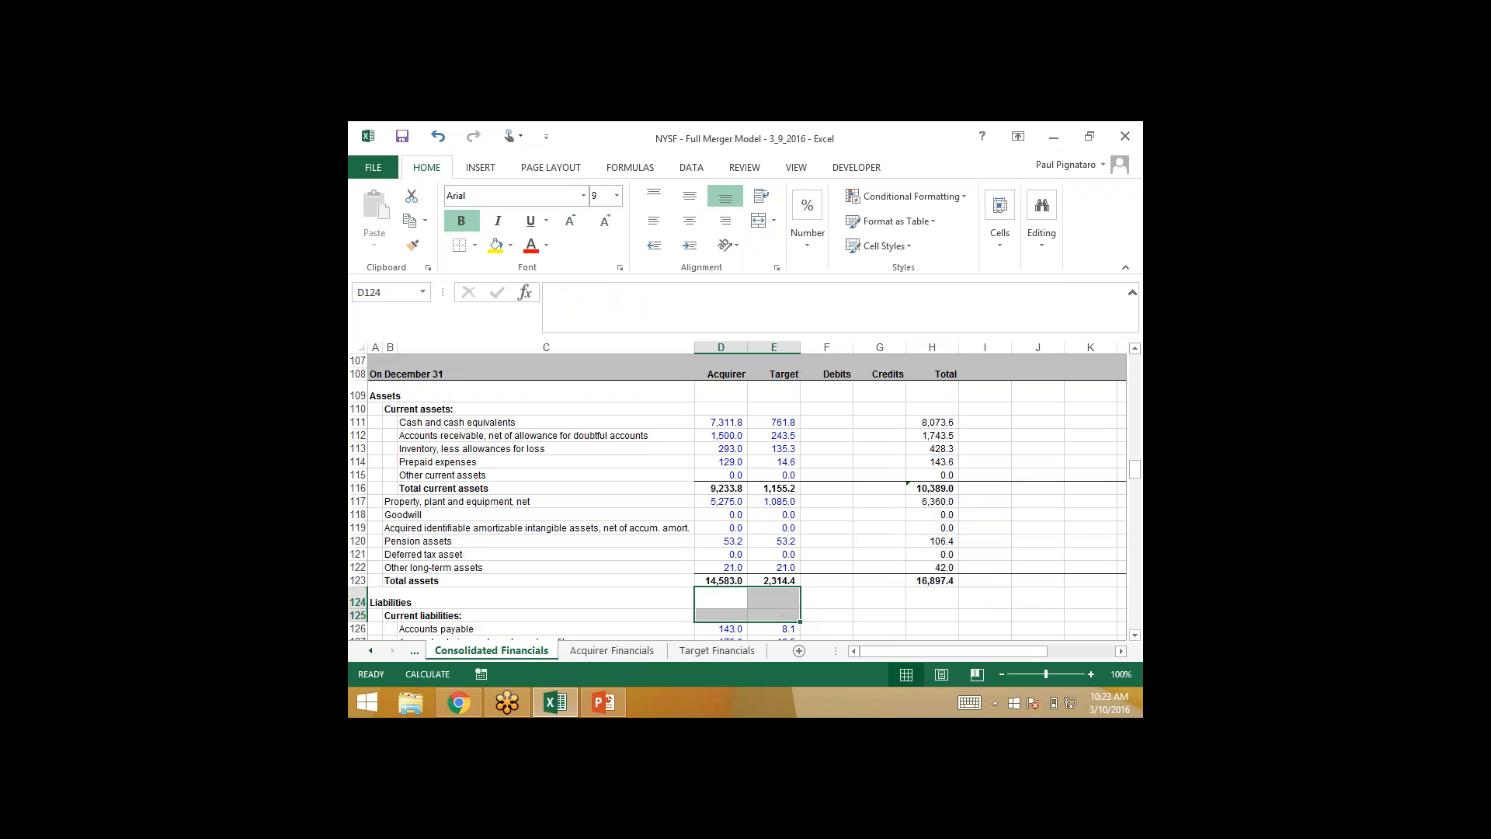
# - Clear the unneeded Acquirer and Target links beside the Stockholders' equity heading in D136:E136
pyautogui.press('Down')
pyautogui.press('Down')
pyautogui.press('Down')
pyautogui.press('Down')
pyautogui.press('Down')
pyautogui.press('Down')
pyautogui.press('Down')
pyautogui.press('Down')
pyautogui.press('Down')
pyautogui.press('Down')
pyautogui.press('Down')
pyautogui.press('Down')
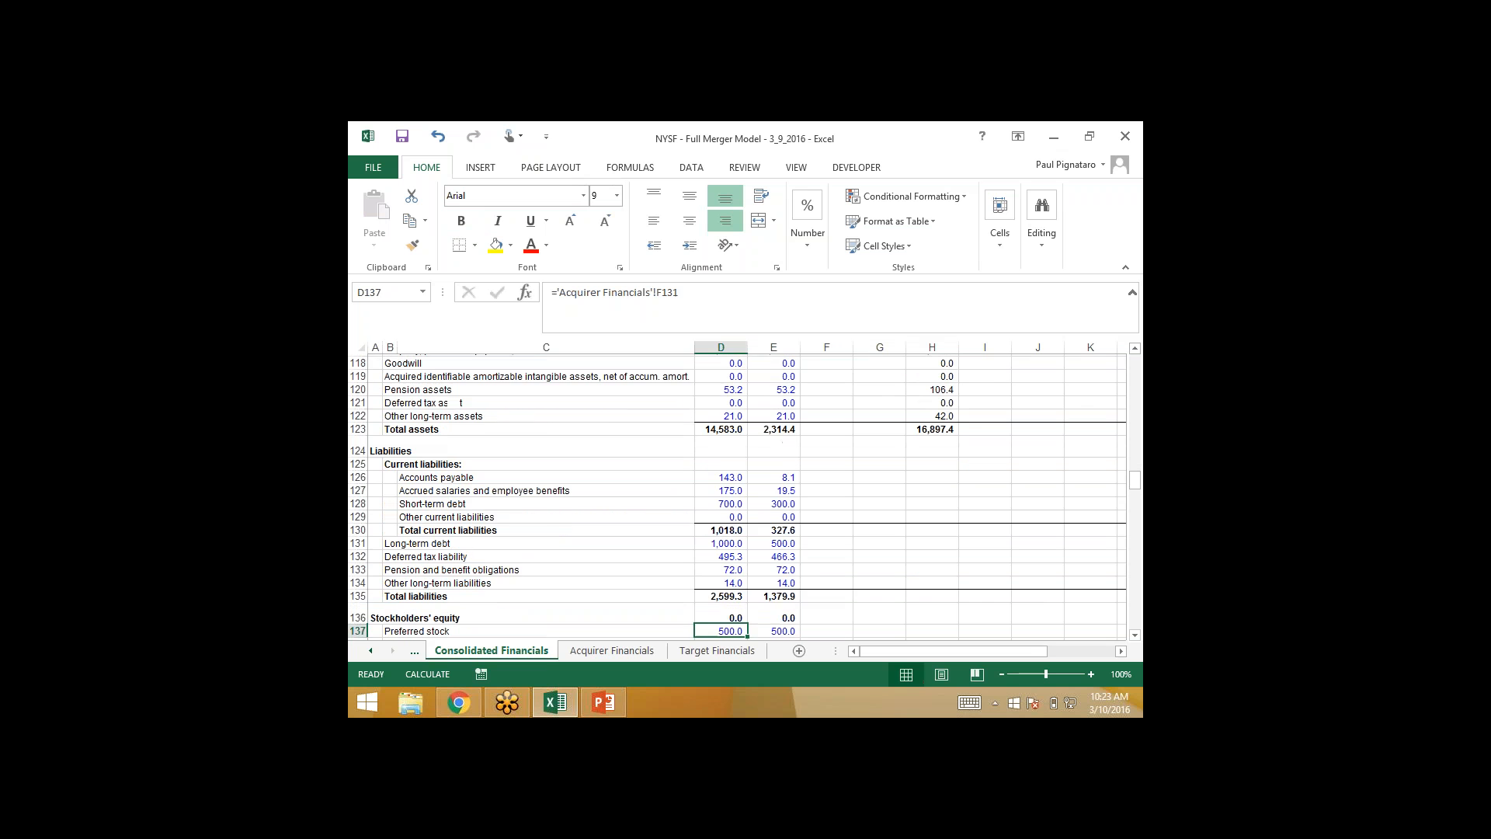
pyautogui.hotkey('shift', 'Right')
pyautogui.press('Delete')
# - Look over the stockholders' equity rows down to total liabilities and stockholders' equity, and return to the current assets rows
pyautogui.press('Down')
pyautogui.press('Down')
pyautogui.press('Down')
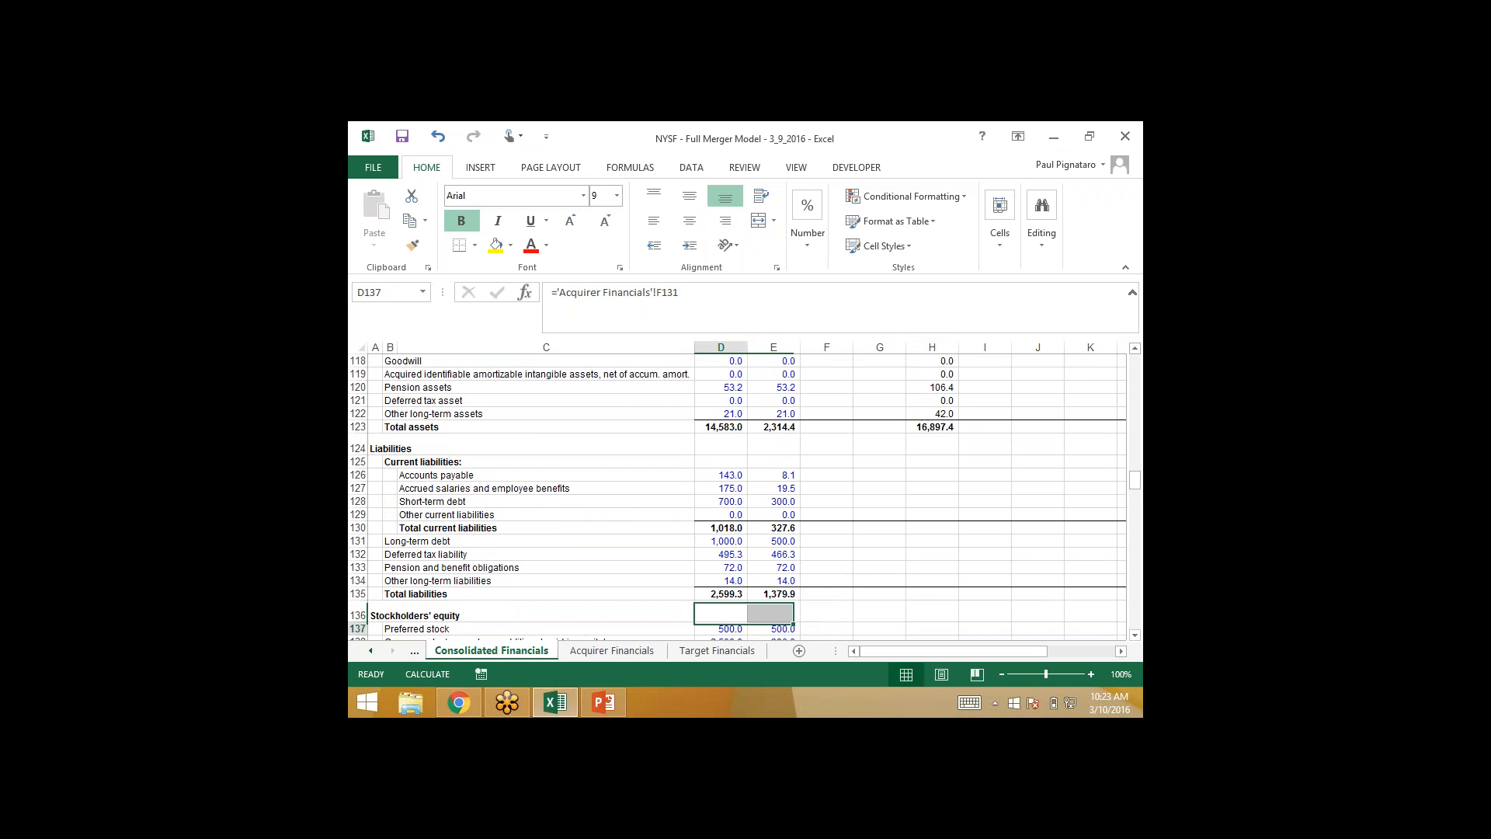
pyautogui.press('Down')
pyautogui.press('Down')
pyautogui.press('Down')
pyautogui.press('Down')
pyautogui.press('Down')
pyautogui.press('Down')
pyautogui.press('Up')
pyautogui.press('Up')
pyautogui.press('Up')
pyautogui.press('Up')
pyautogui.press('Up')
pyautogui.press('Up')
pyautogui.press('Up')
pyautogui.press('Up')
pyautogui.press('Up')
pyautogui.press('Up')
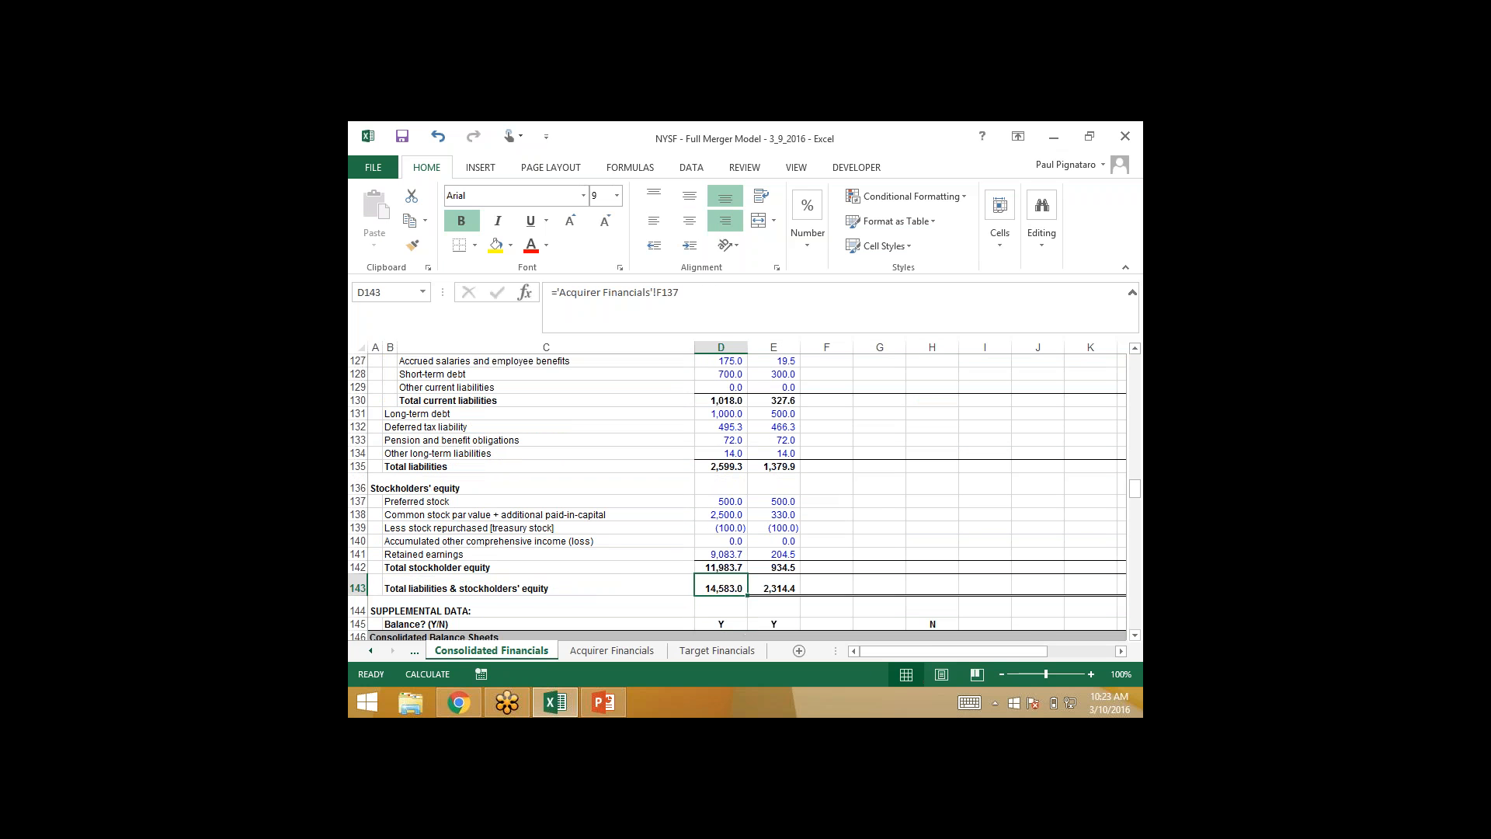
pyautogui.press('Up')
pyautogui.press('Up')
pyautogui.press('Up')
pyautogui.press('Up')
pyautogui.press('Up')
pyautogui.press('Up')
pyautogui.press('Up')
pyautogui.press('Up')
pyautogui.press('Up')
pyautogui.press('Up')
pyautogui.press('Up')
pyautogui.press('Up')
pyautogui.press('Up')
pyautogui.press('Up')
pyautogui.press('Up')
pyautogui.press('Up')
pyautogui.press('Up')
pyautogui.press('Up')
pyautogui.press('Up')
pyautogui.press('Up')
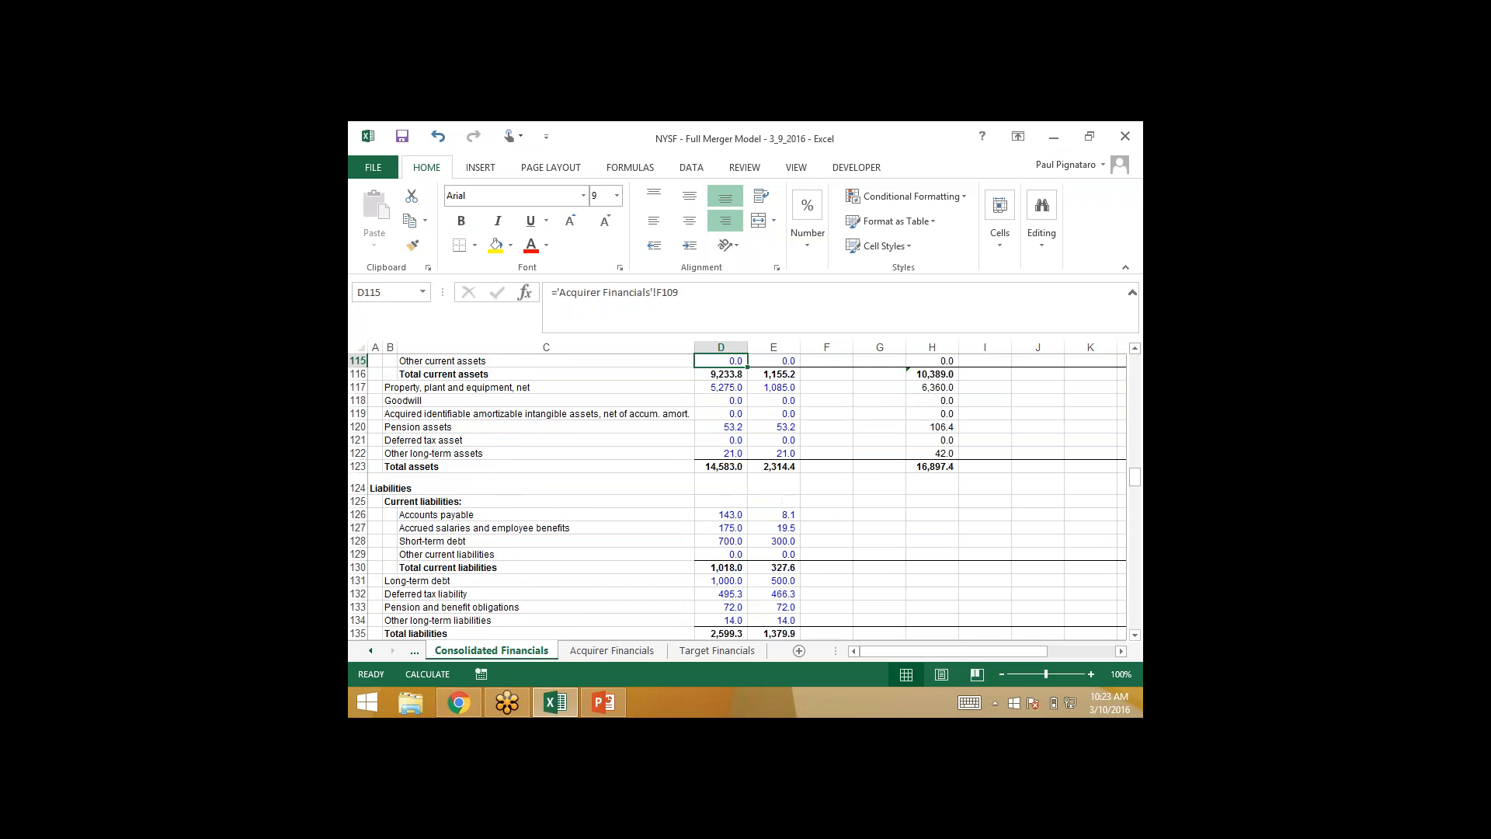
# - Go to the Total column cell for Accounts payable, H126
pyautogui.press('Up')
pyautogui.press('Down')
pyautogui.press('Down')
pyautogui.press('Down')
pyautogui.press('Down')
pyautogui.press('Down')
pyautogui.press('Down')
pyautogui.press('Down')
pyautogui.press('Down')
pyautogui.press('Down')
pyautogui.press('Down')
pyautogui.press('Down')
pyautogui.press('Right')
pyautogui.press('Right')
pyautogui.press('Right')
pyautogui.press('Right')
pyautogui.press('Down')
pyautogui.press('Down')
pyautogui.press('Down')
pyautogui.press('Down')
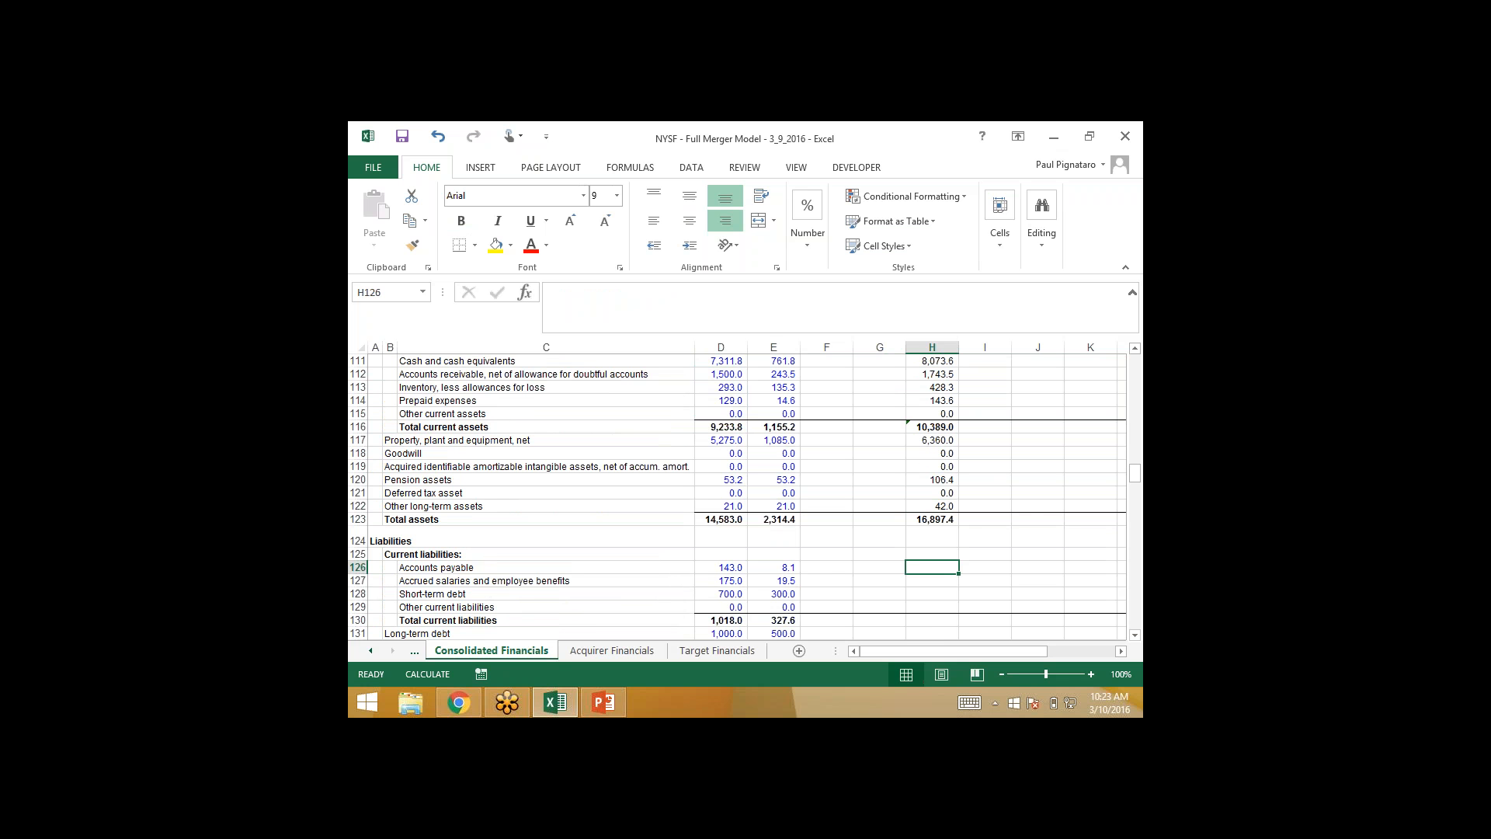
# - Save the workbook on the Desktop under the new name NYSF - Full Merger Model - 3_10_2016
pyautogui.hotkey('alt', 'f')
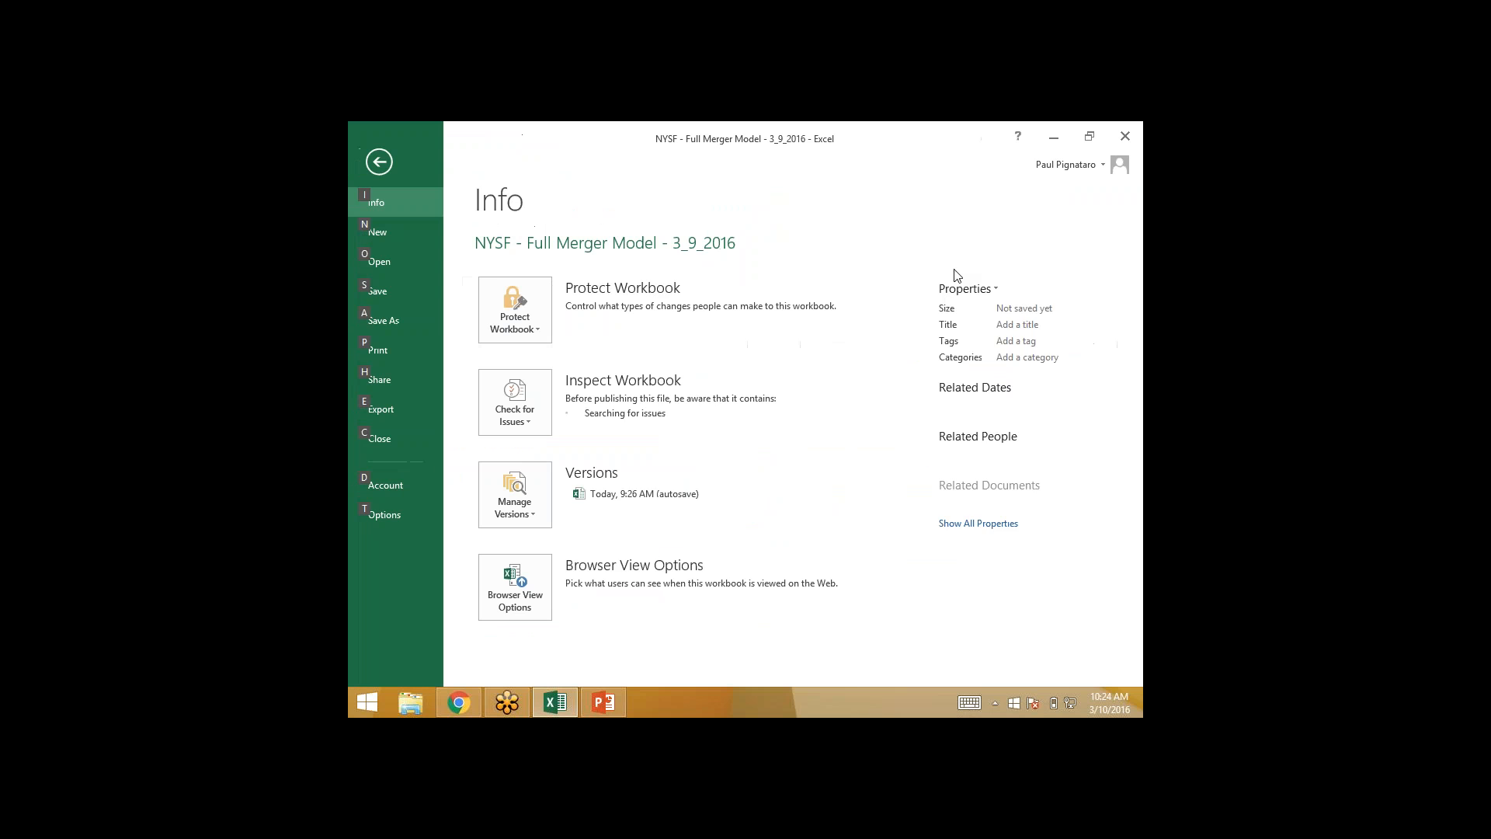
pyautogui.press('a')
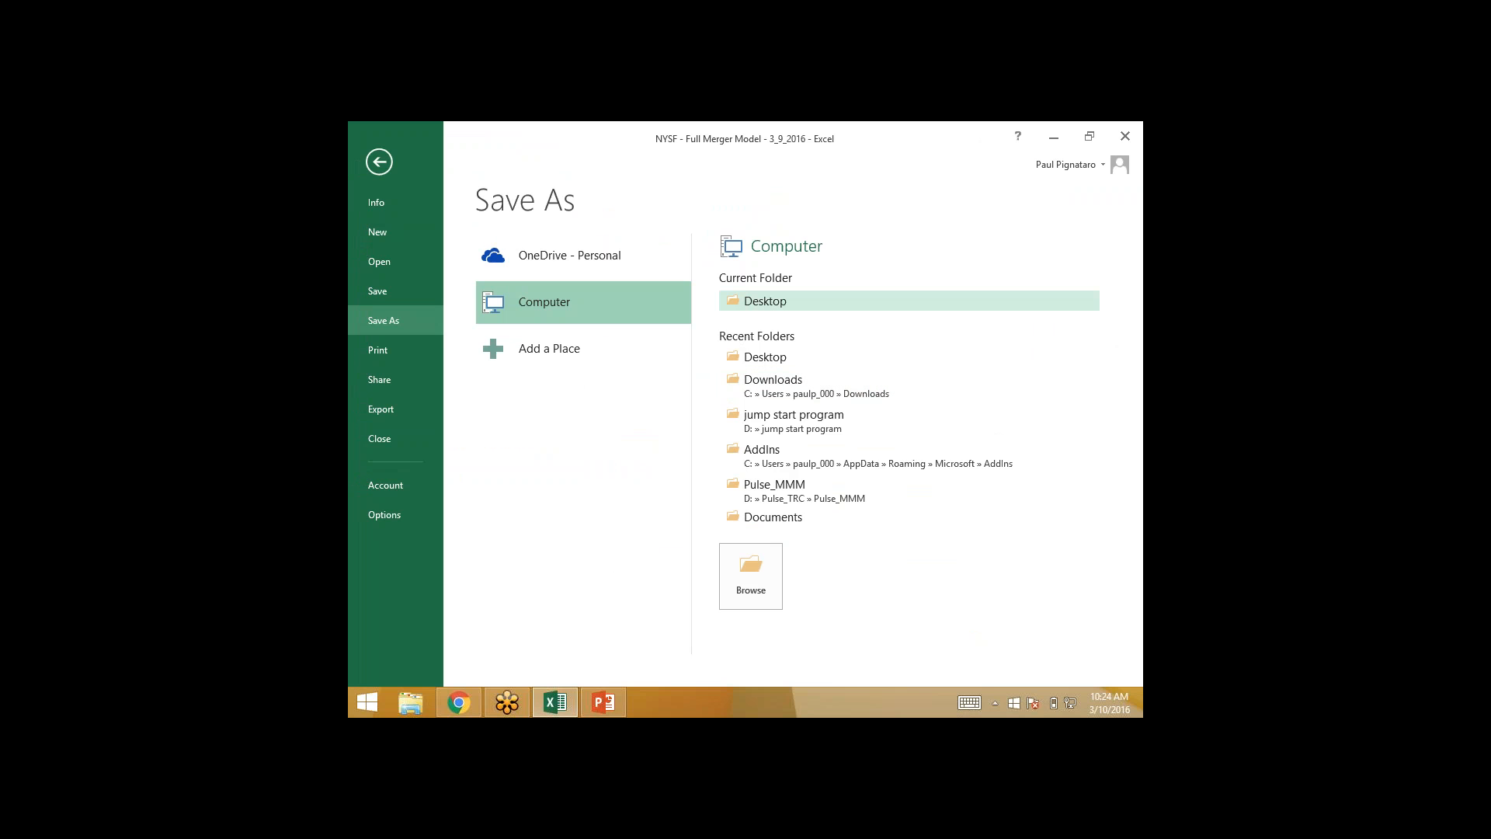
pyautogui.click(742, 304)
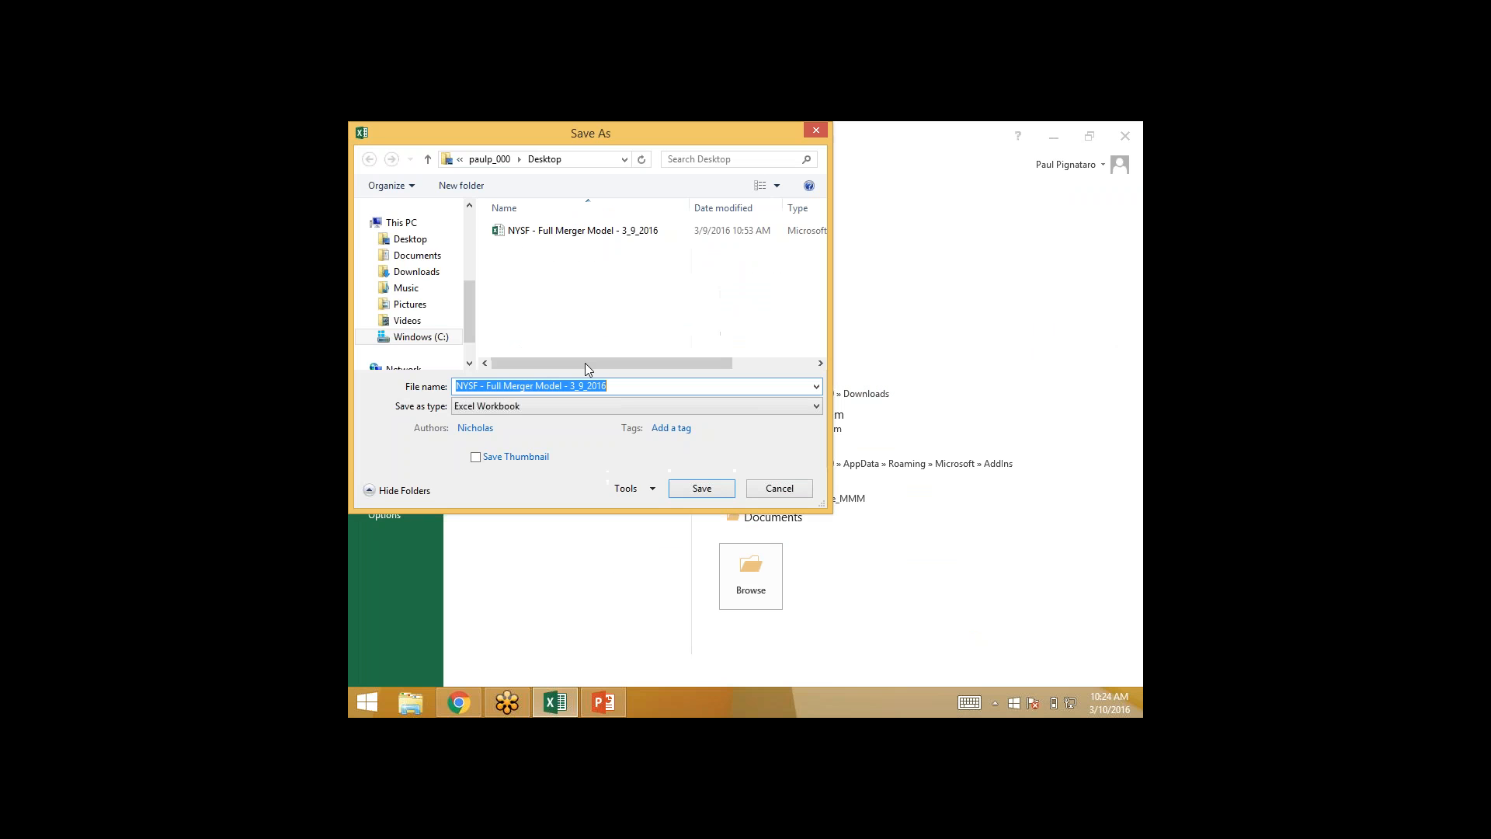
pyautogui.press('Right')
pyautogui.press('Left')
pyautogui.press('Left')
pyautogui.press('Left')
pyautogui.press('Left')
pyautogui.press('Left')
pyautogui.press('BackSpace')
pyautogui.write('10')
pyautogui.press('Return')
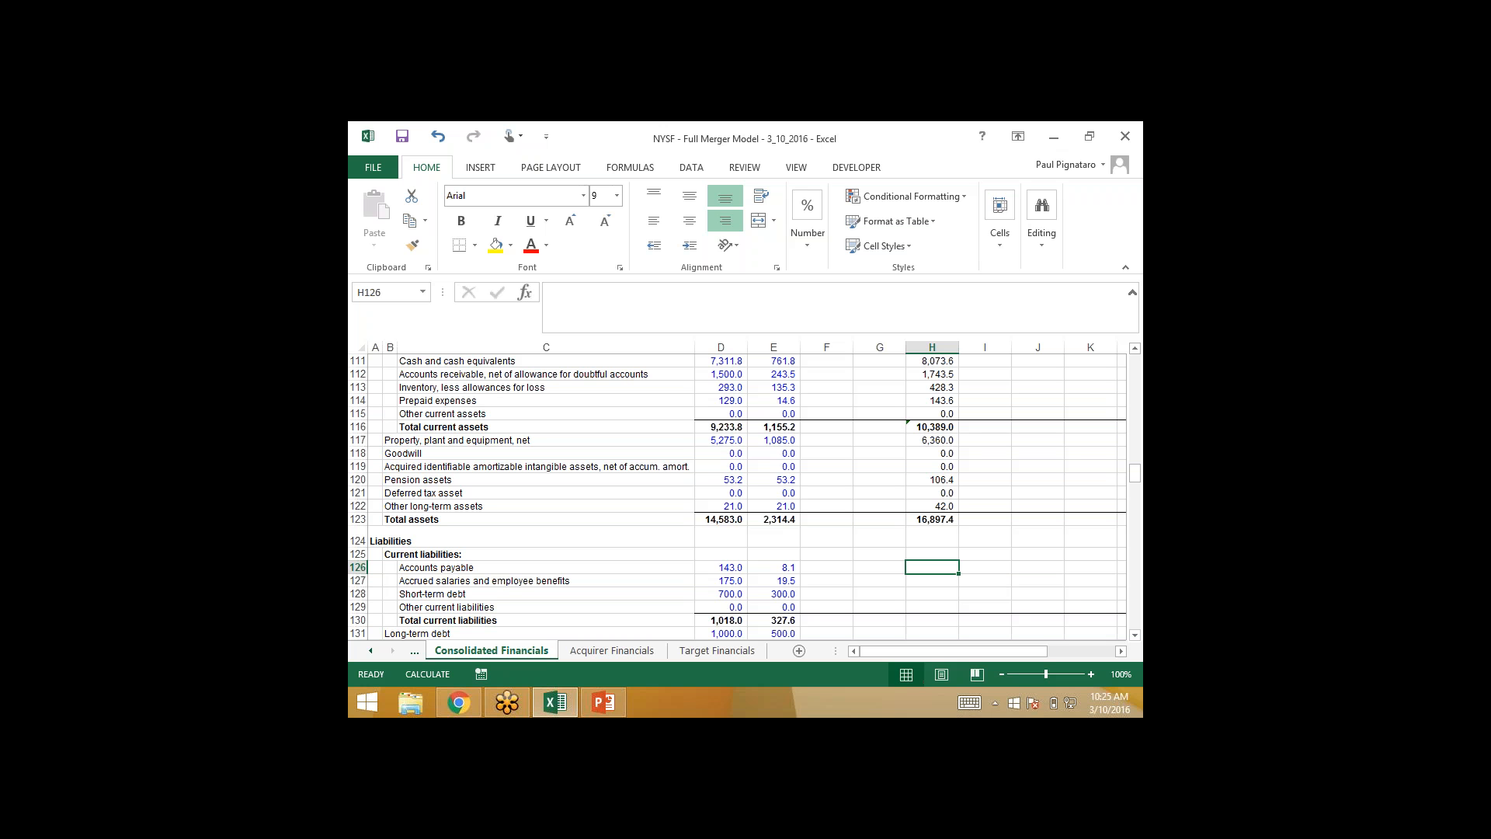
# - Compute the Accounts payable total in H126 with the formula =D126+E126-F126+G126
pyautogui.write('=')
pyautogui.press('Left')
pyautogui.press('Left')
pyautogui.press('Left')
pyautogui.press('Left')
pyautogui.write('+')
pyautogui.press('Left')
pyautogui.press('Left')
pyautogui.press('Left')
pyautogui.write('-')
pyautogui.press('Left')
pyautogui.press('Left')
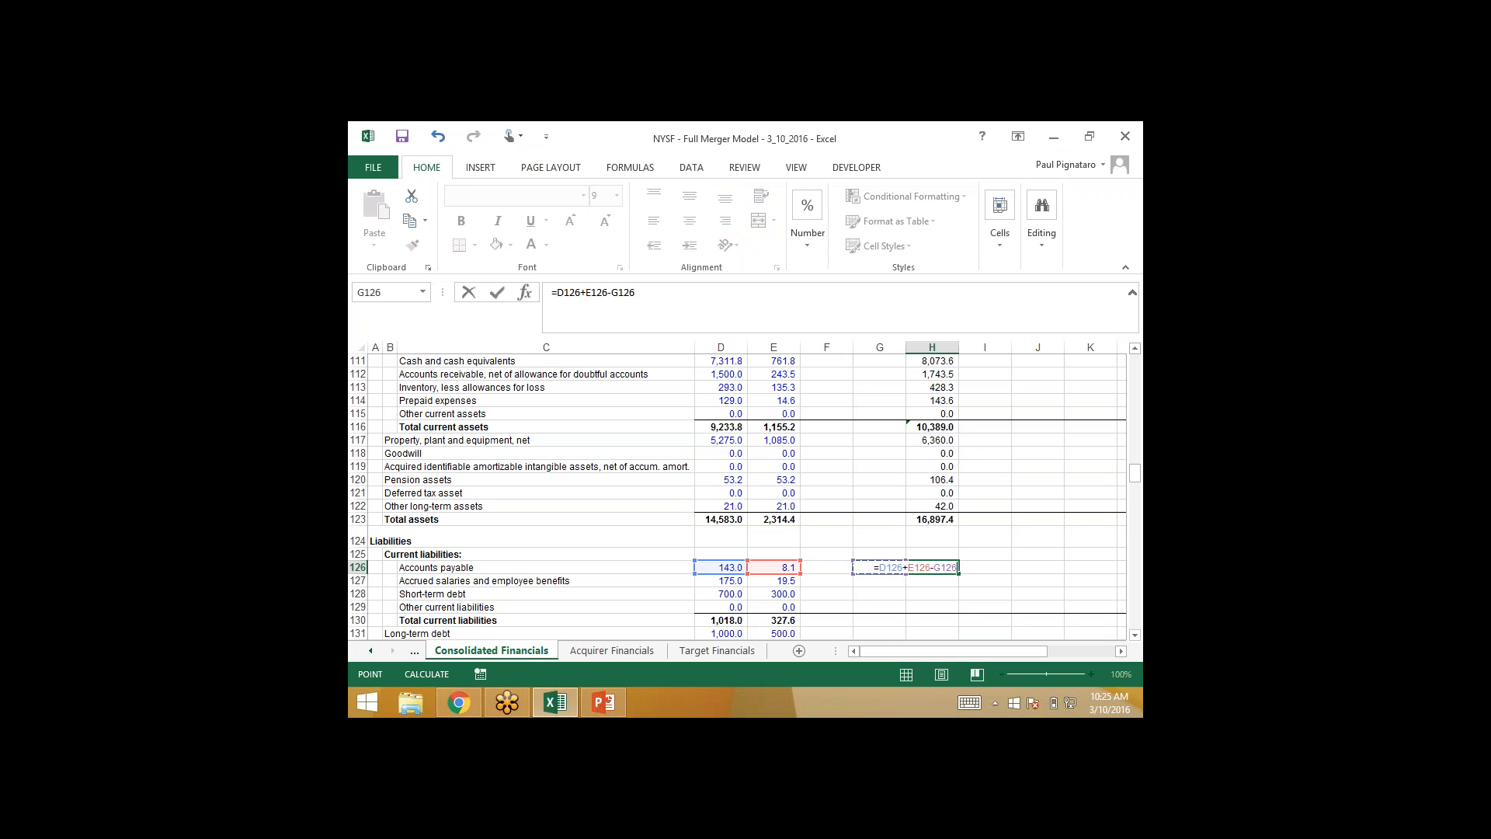
pyautogui.write('+')
pyautogui.press('Left')
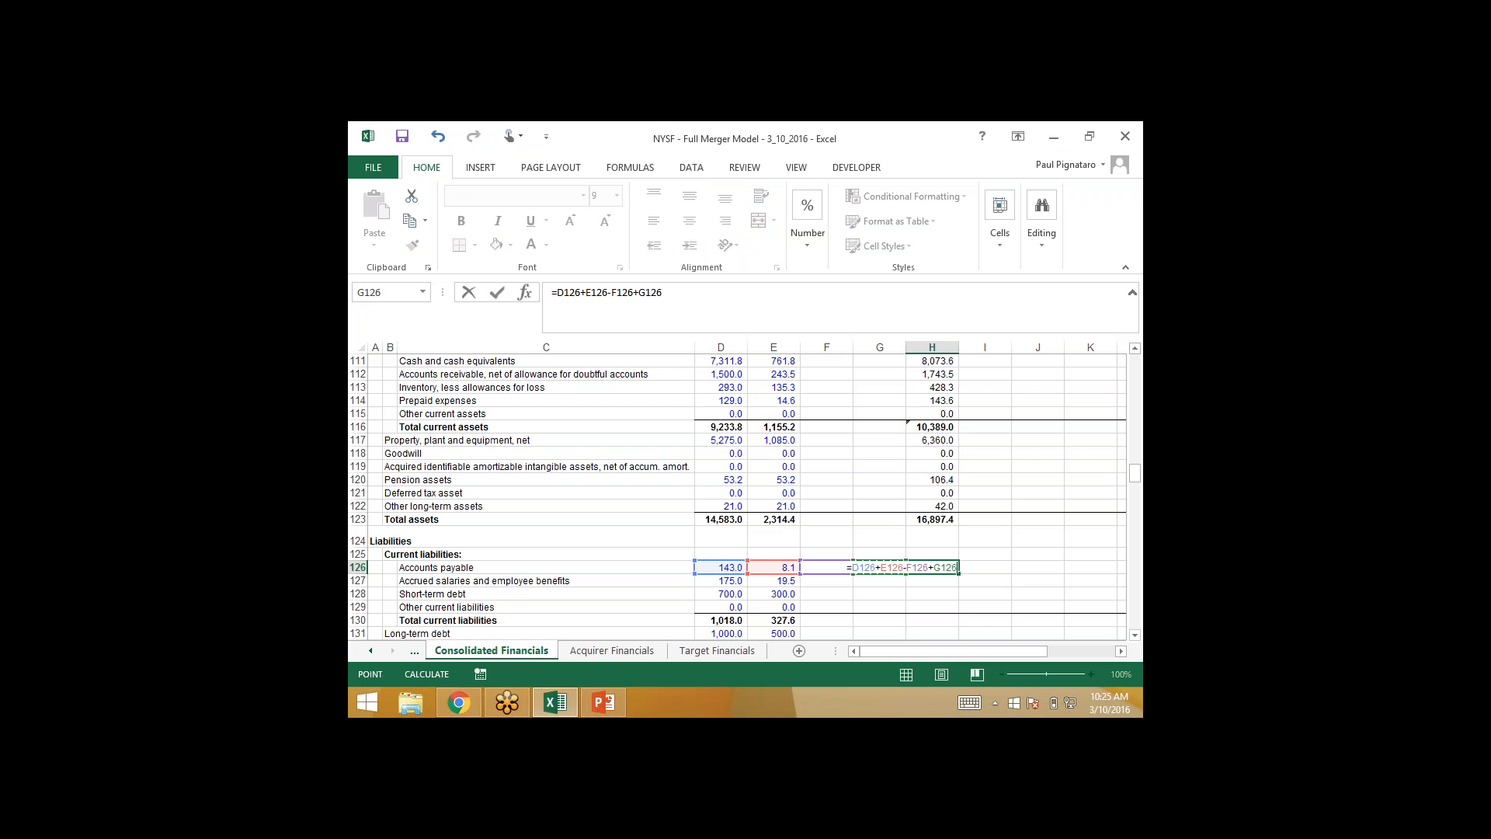
pyautogui.hotkey('ctrl', 'Return')
# - Copy the Accounts payable total formula down the Total column through Total liabilities in H135, pasting formulas only
pyautogui.hotkey('ctrl', 'c')
pyautogui.hotkey('shift', 'Down')
pyautogui.hotkey('shift', 'Down')
pyautogui.hotkey('shift', 'Down')
pyautogui.hotkey('shift', 'Down')
pyautogui.hotkey('shift', 'Down')
pyautogui.hotkey('shift', 'Down')
pyautogui.hotkey('shift', 'Down')
pyautogui.hotkey('shift', 'Down')
pyautogui.hotkey('shift', 'Down')
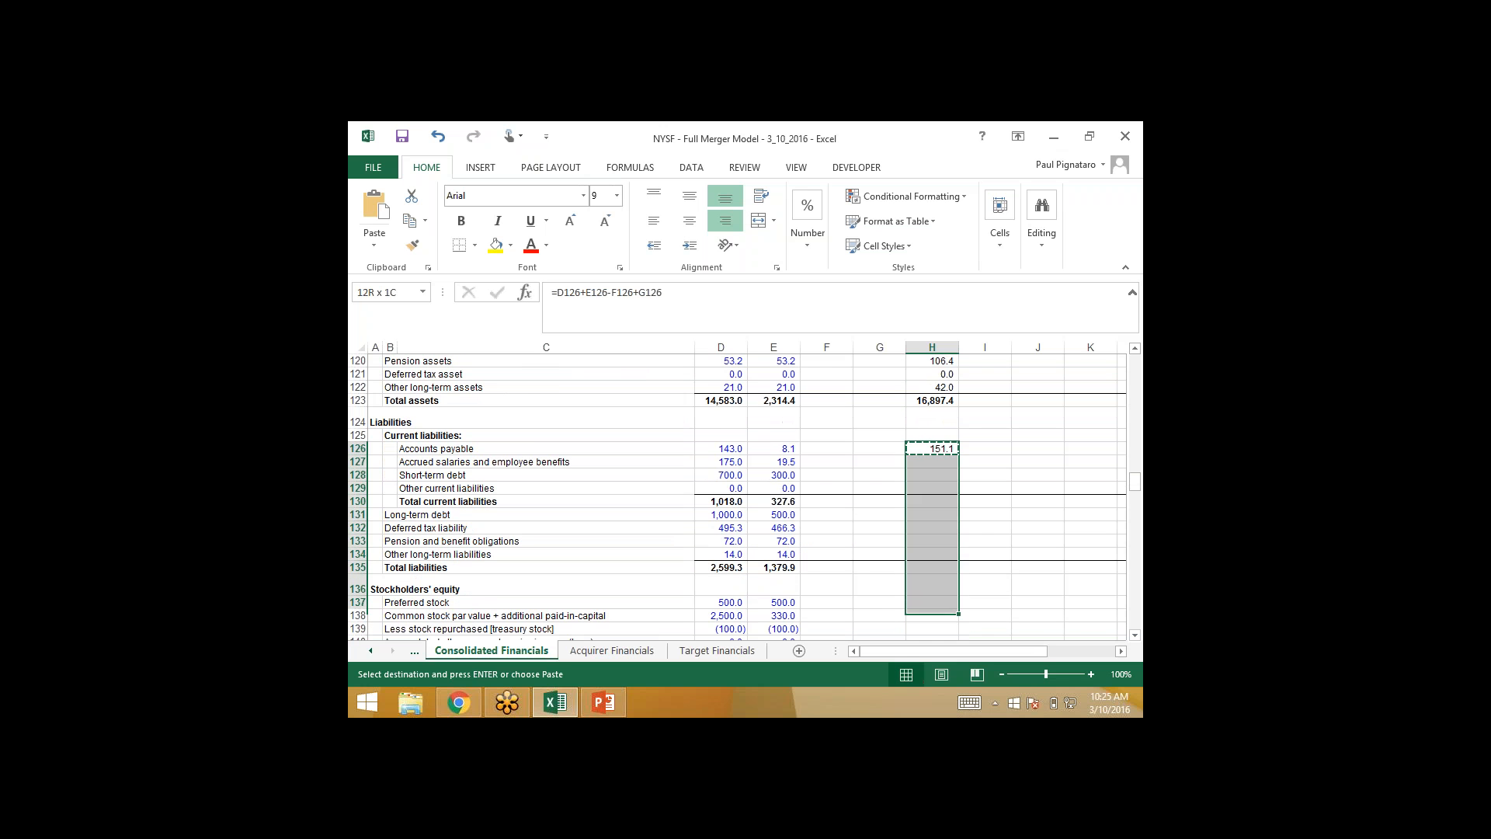
pyautogui.hotkey('ctrl', 'alt', 'v')
pyautogui.press('f')
pyautogui.press('Return')
# - Replace the Total current liabilities formula in H130 with an automatic sum of the current liability items above
pyautogui.press('Down')
pyautogui.press('Down')
pyautogui.press('Down')
pyautogui.press('Down')
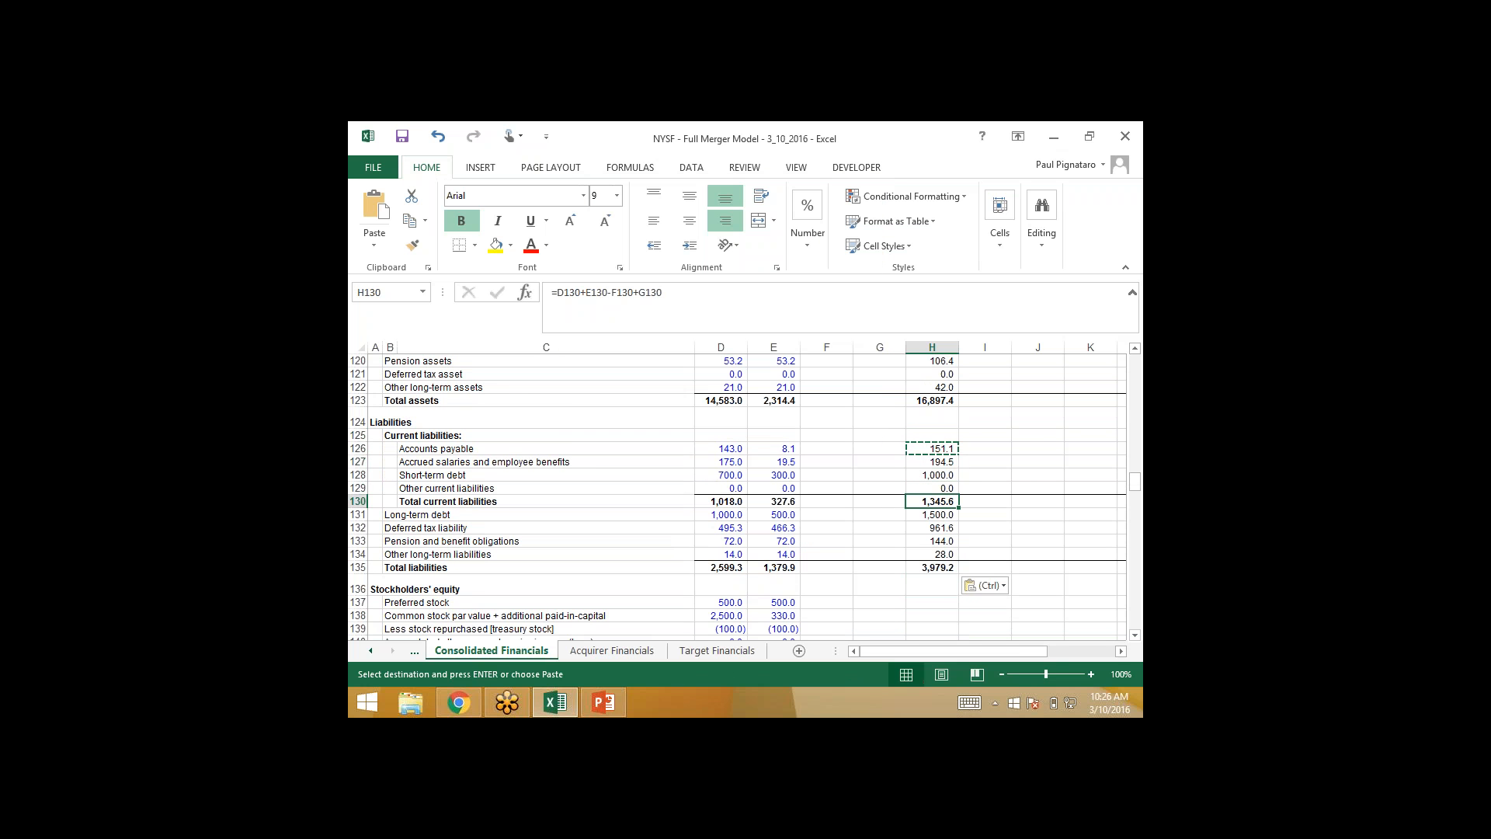
pyautogui.hotkey('alt', '=')
pyautogui.press('Return')
# - Replace the Total liabilities formula in H135 with =SUM(H130:H134)
pyautogui.press('Down')
pyautogui.press('Down')
pyautogui.press('Down')
pyautogui.press('Down')
pyautogui.hotkey('alt', '=')
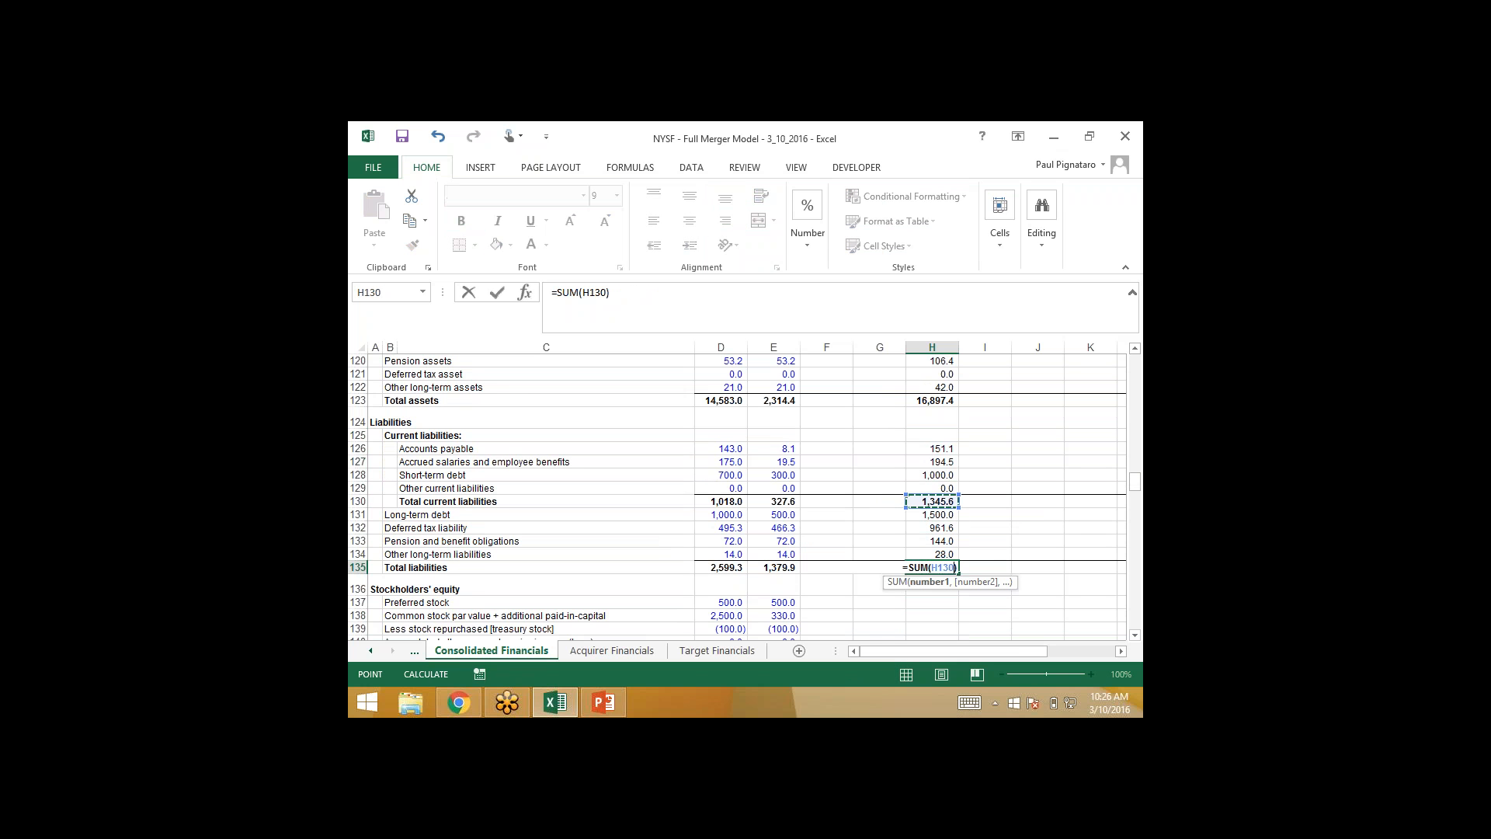
pyautogui.hotkey('ctrl', 'Return')
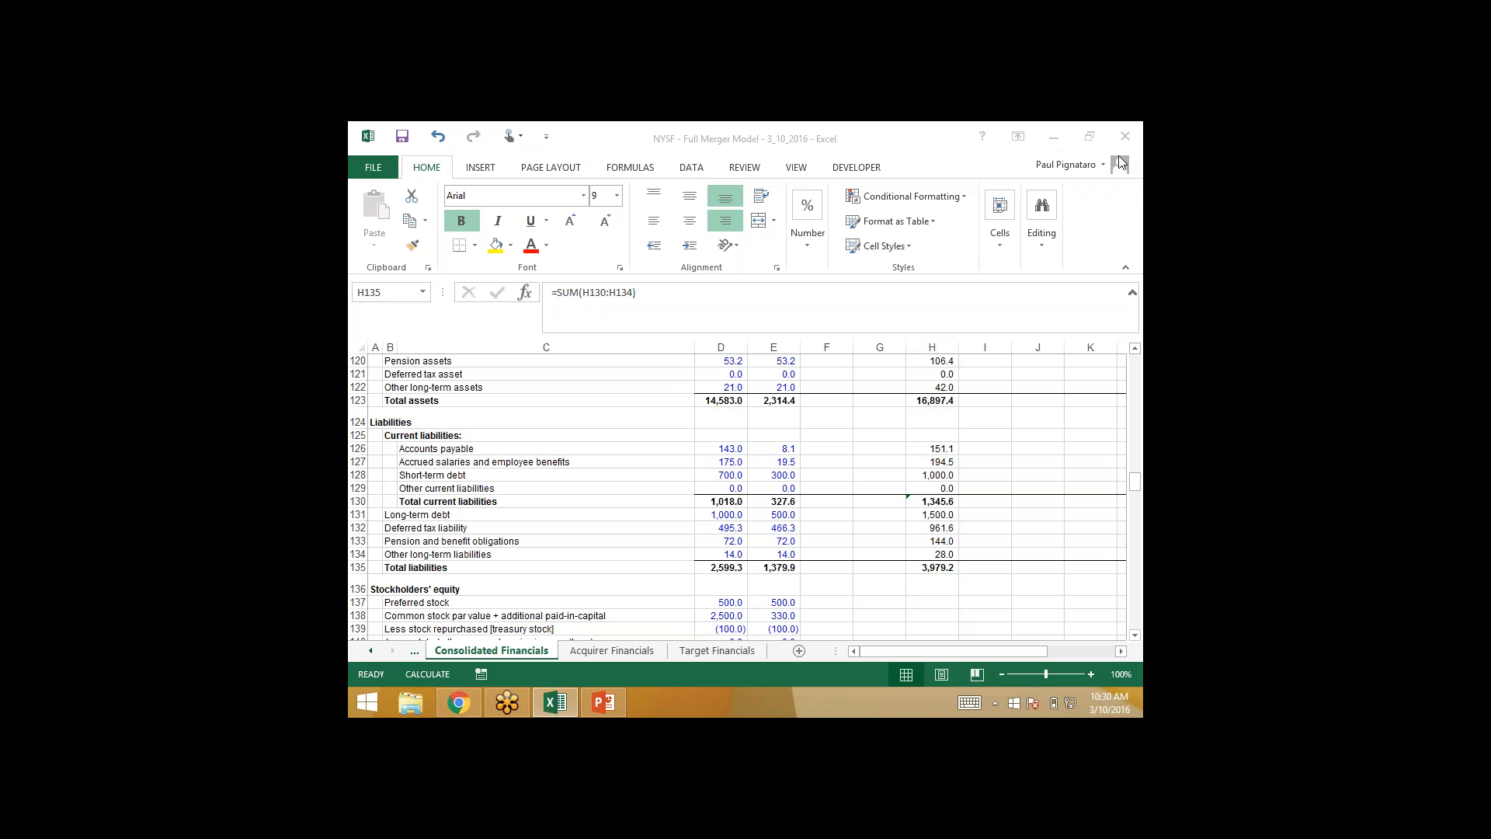
# - Compute the Preferred stock total in H137 with the formula =D137+E137-F137+G137
pyautogui.click(934, 603)
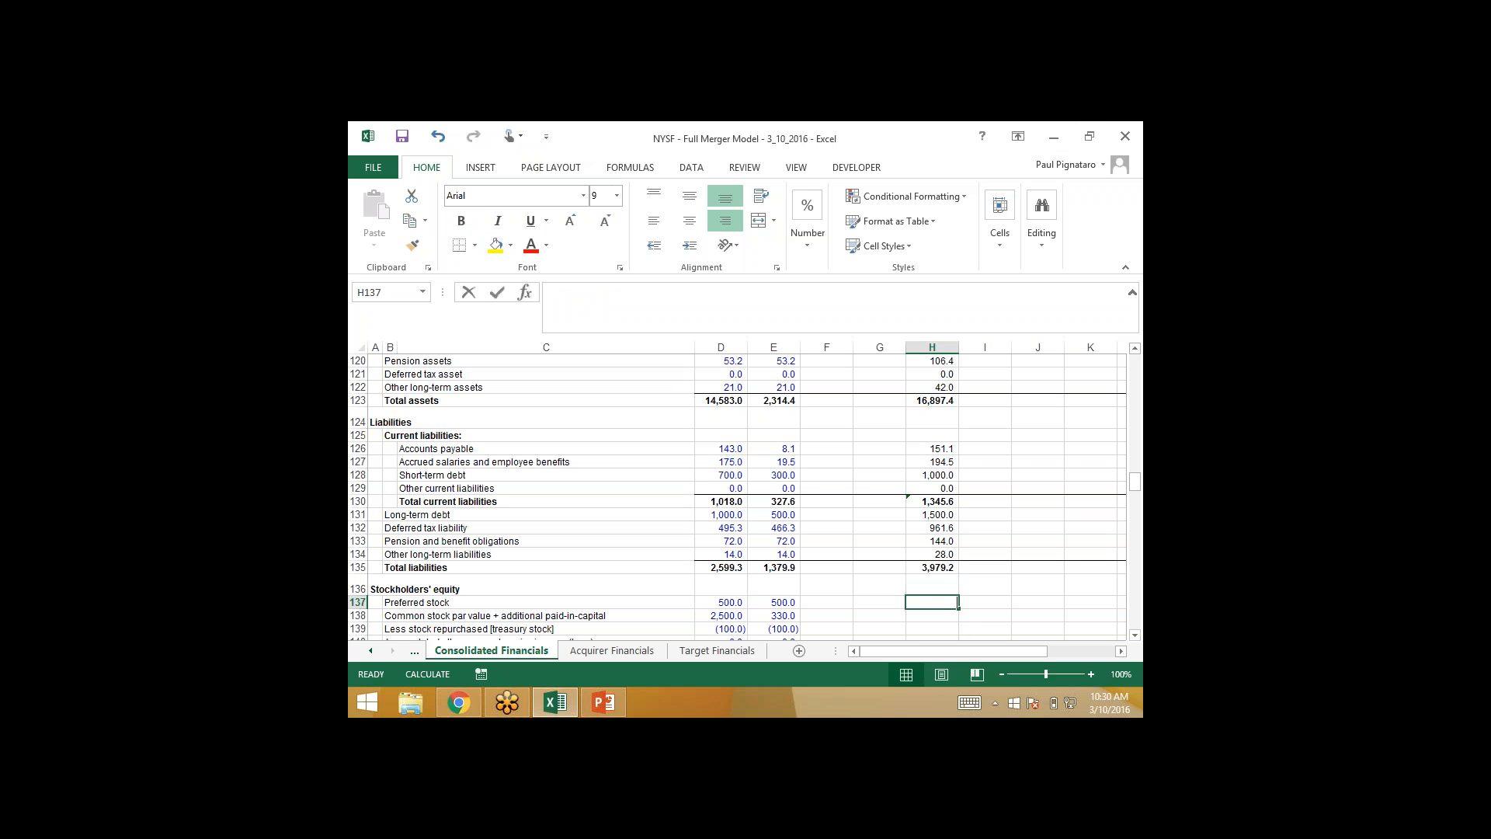
pyautogui.write('=')
pyautogui.press('Left')
pyautogui.press('Left')
pyautogui.press('Left')
pyautogui.press('Left')
pyautogui.write('+')
pyautogui.press('Left')
pyautogui.press('Left')
pyautogui.press('Left')
pyautogui.write('-')
pyautogui.press('Left')
pyautogui.press('Left')
pyautogui.write('+')
pyautogui.press('Left')
pyautogui.press('Return')
# - Copy the Preferred stock total formula down through Total liabilities & stockholders' equity in H143, pasting formulas only
pyautogui.hotkey('ctrl', 'c')
pyautogui.hotkey('shift', 'Down')
pyautogui.hotkey('shift', 'Down')
pyautogui.hotkey('shift', 'Down')
pyautogui.hotkey('shift', 'Down')
pyautogui.hotkey('shift', 'Down')
pyautogui.hotkey('shift', 'Down')
pyautogui.hotkey('shift', 'Down')
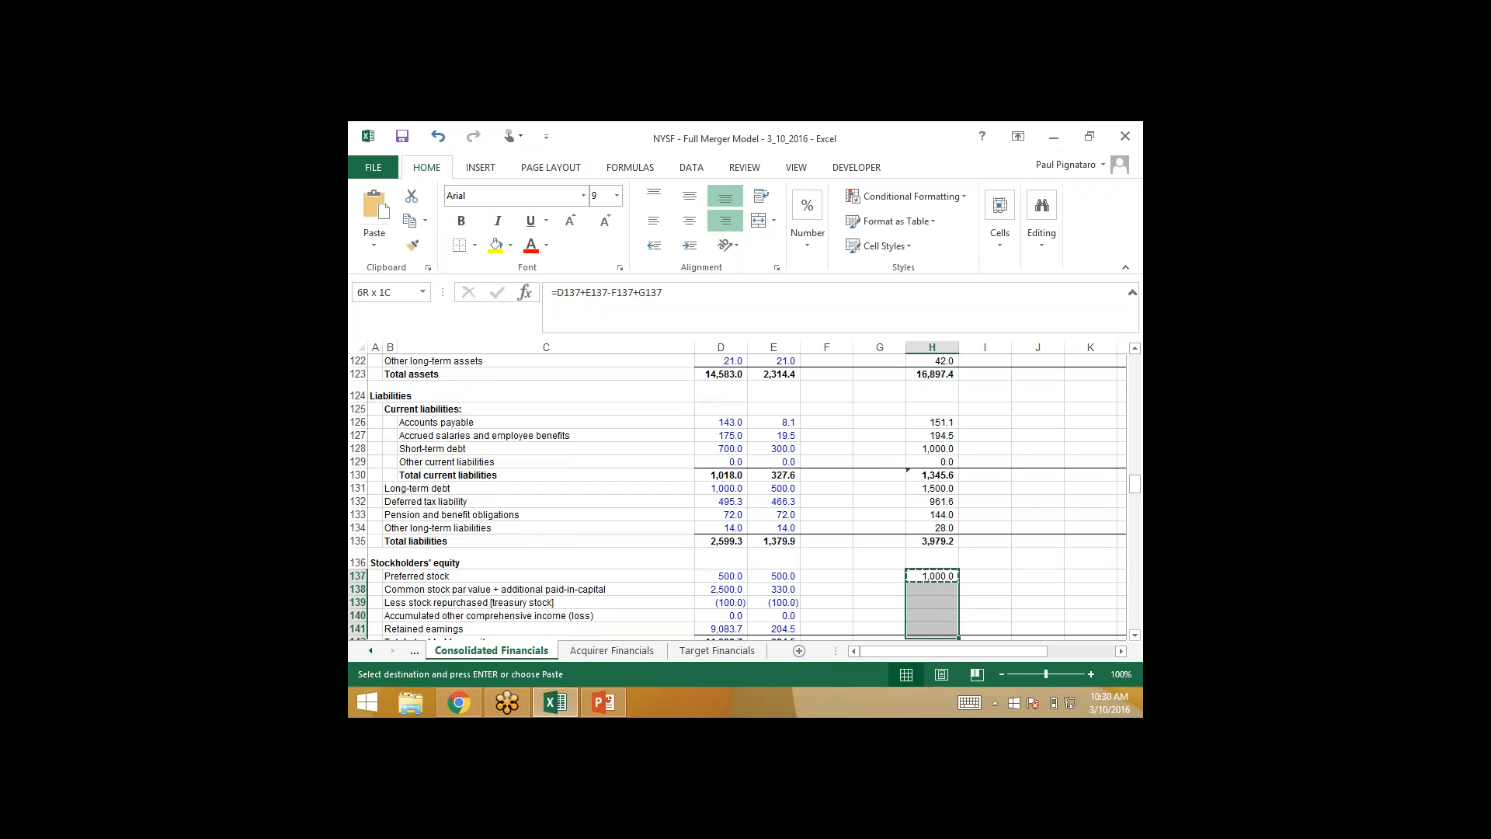
pyautogui.hotkey('shift', 'Up')
pyautogui.hotkey('shift', 'Up')
pyautogui.hotkey('alt', 'e')
pyautogui.press('s')
pyautogui.press('f')
pyautogui.press('Return')
# - Replace the Total stockholder equity formula in H142 with an automatic sum of the equity items above
pyautogui.press('Down')
pyautogui.press('Down')
pyautogui.press('Down')
pyautogui.press('Down')
pyautogui.press('Down')
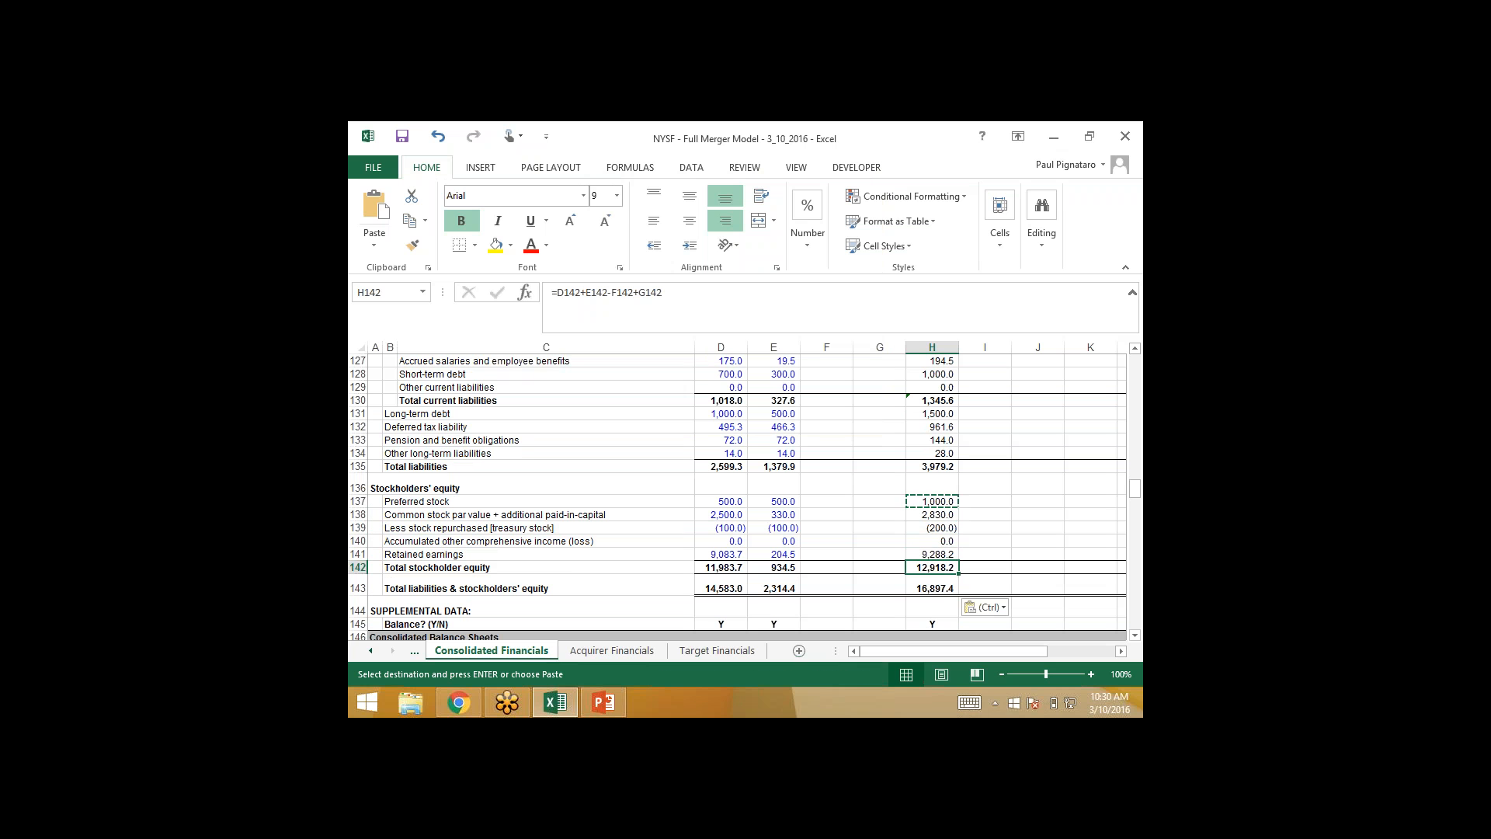
pyautogui.hotkey('alt', '=')
pyautogui.press('Return')
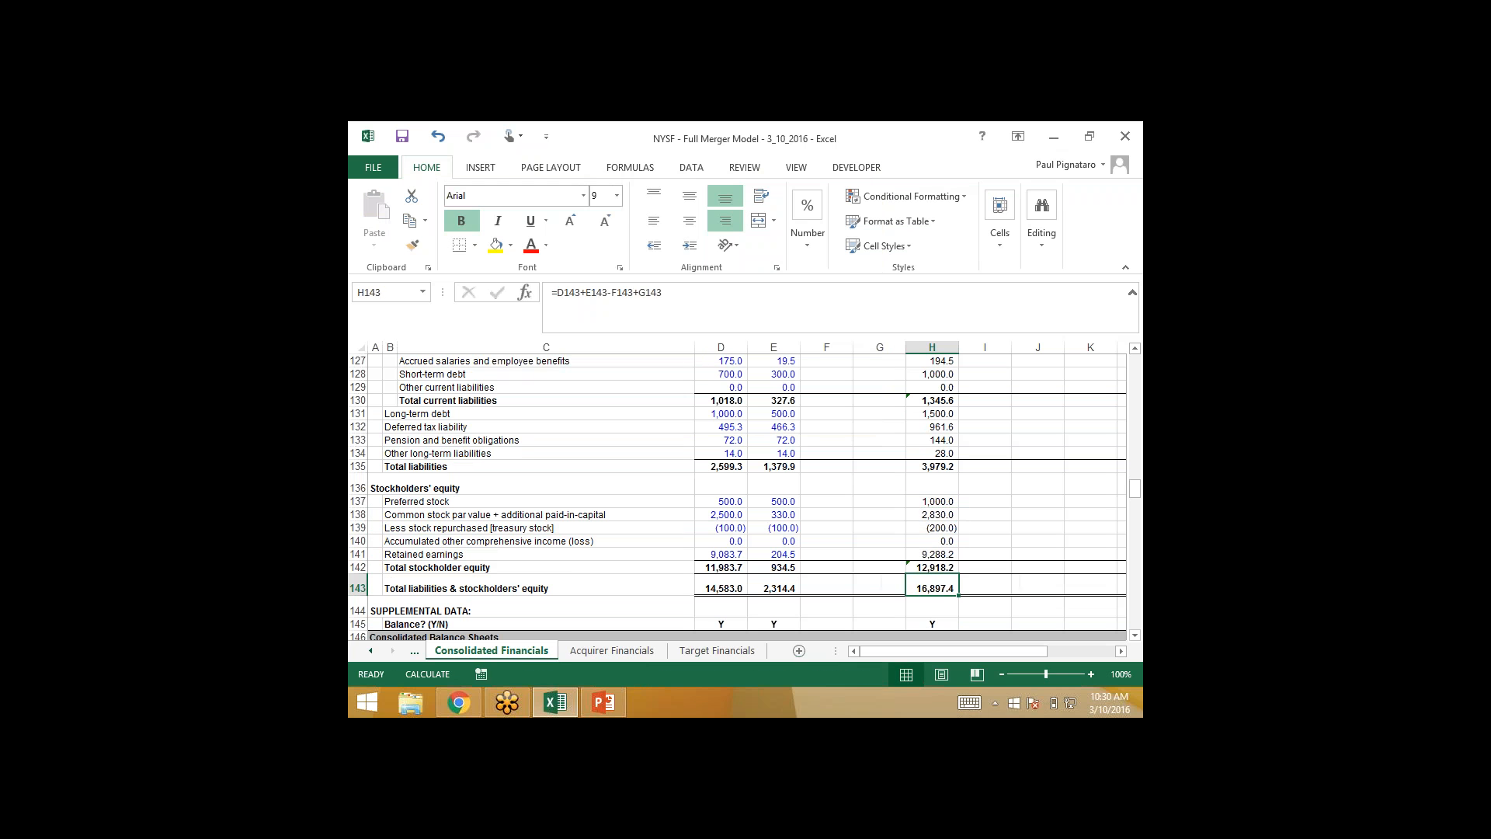
# - Set Total liabilities & stockholders' equity in H143 to =H142+H135
pyautogui.write('=')
pyautogui.press('Up')
pyautogui.write('+')
pyautogui.press('Up')
pyautogui.press('Up')
pyautogui.press('Up')
pyautogui.press('Up')
pyautogui.press('Up')
pyautogui.press('Up')
pyautogui.press('Up')
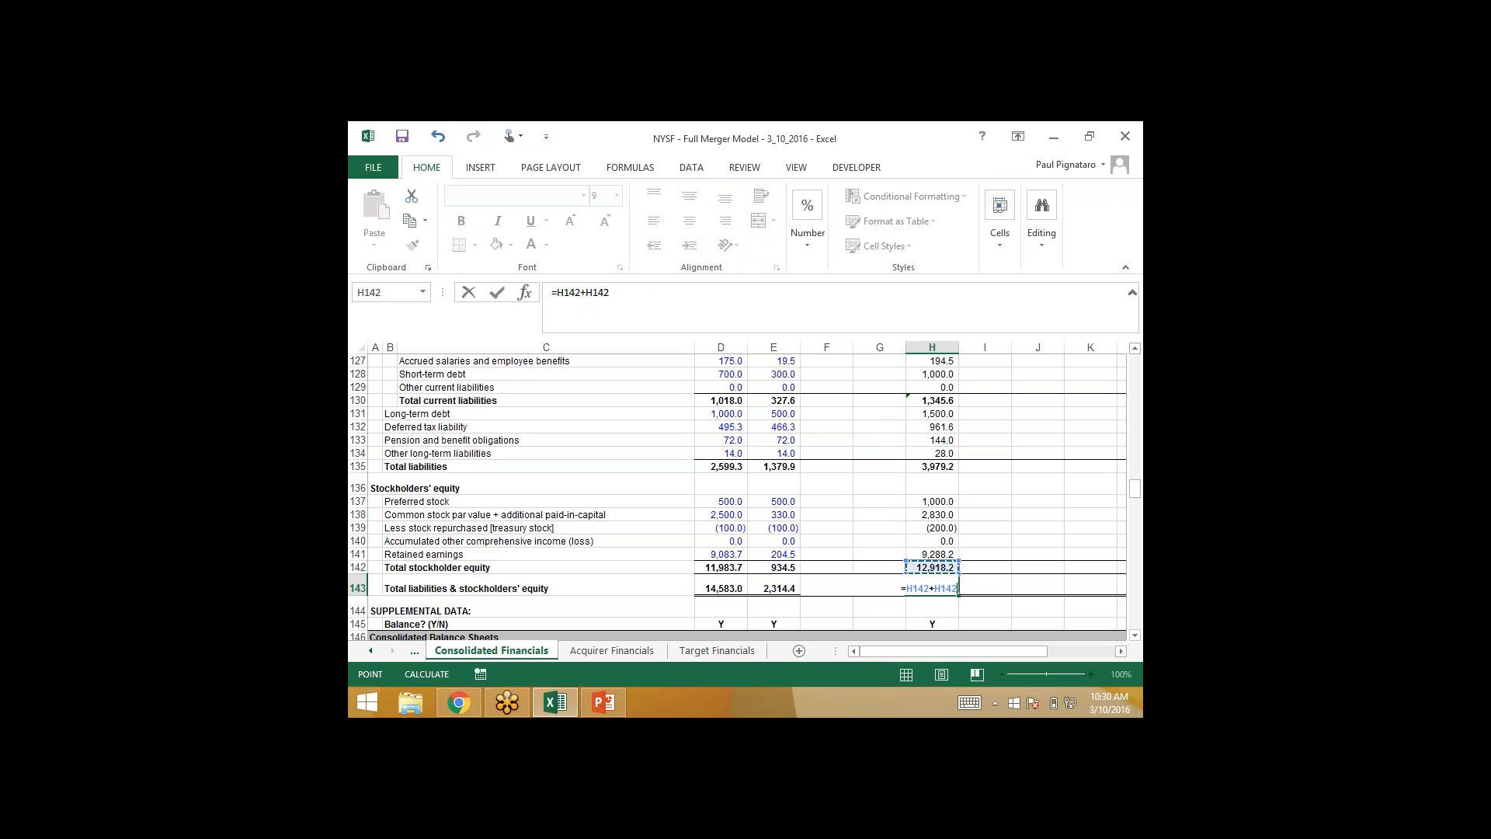
pyautogui.hotkey('ctrl', 'Return')
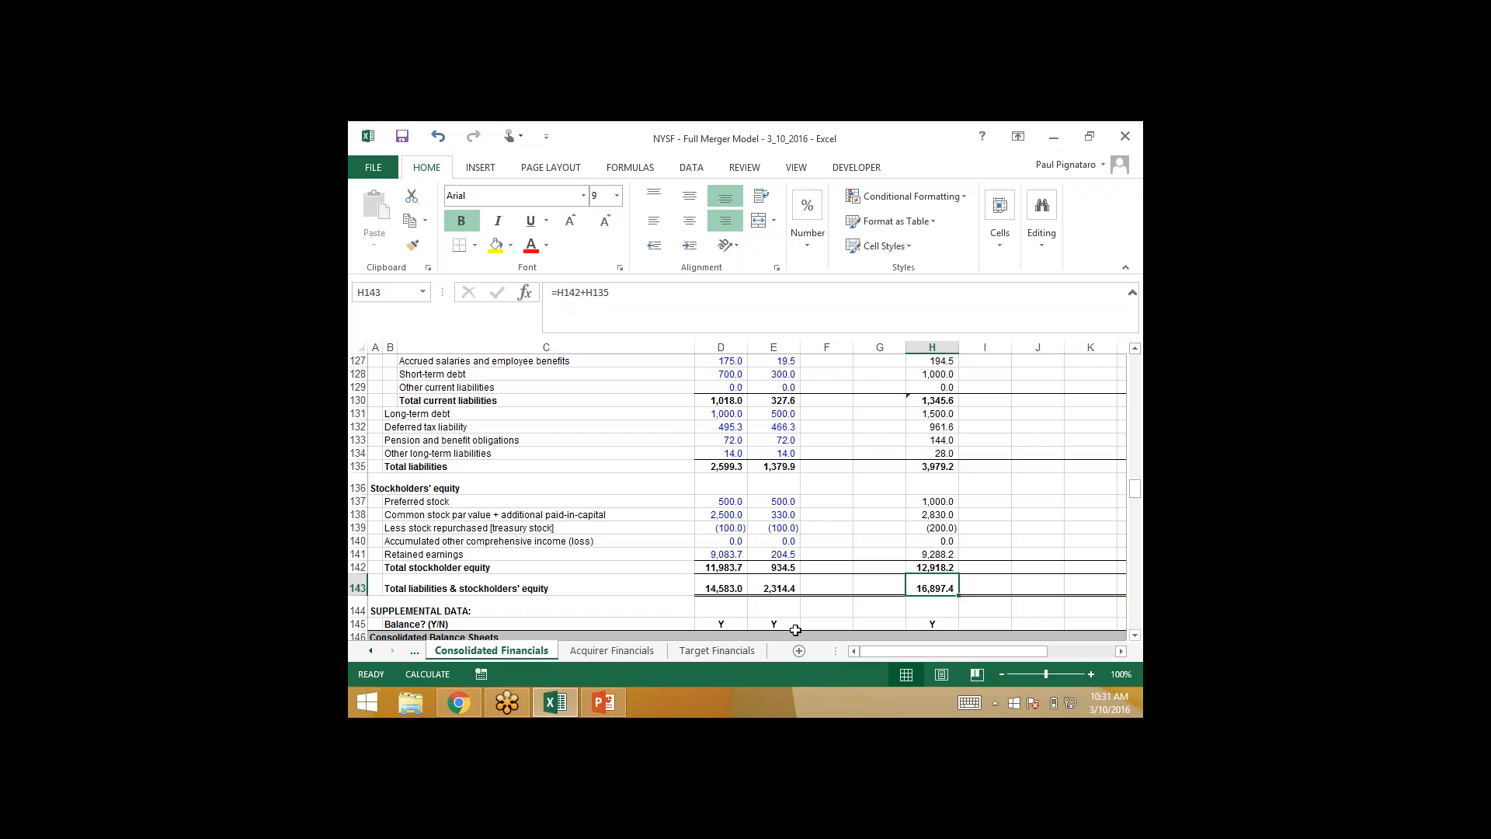
# - Switch to PowerPoint to view the Balance Sheet Adjustments slide and show the slide show options
pyautogui.click(603, 703)
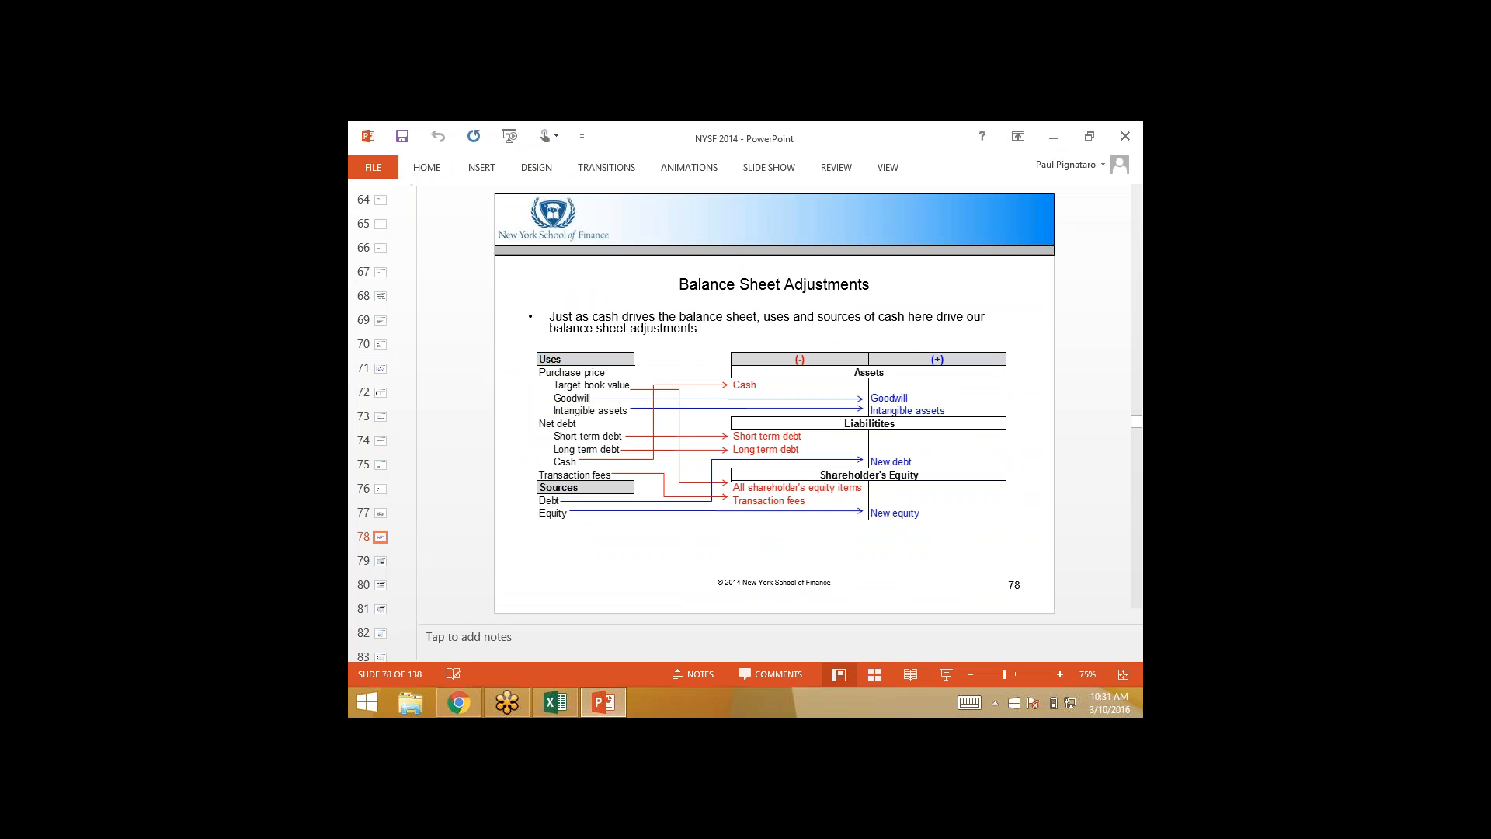
pyautogui.click(538, 170)
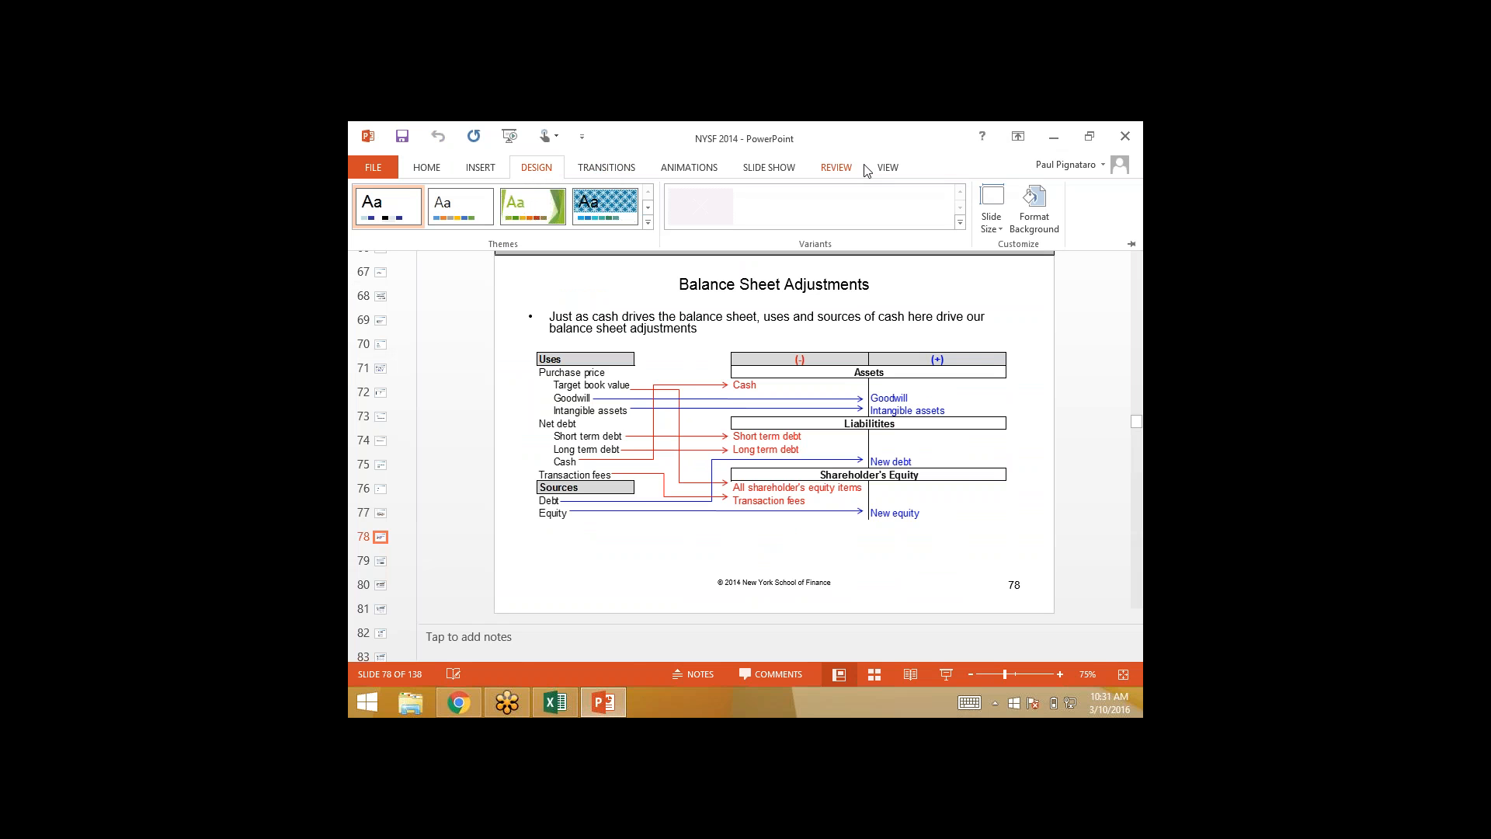
pyautogui.click(891, 171)
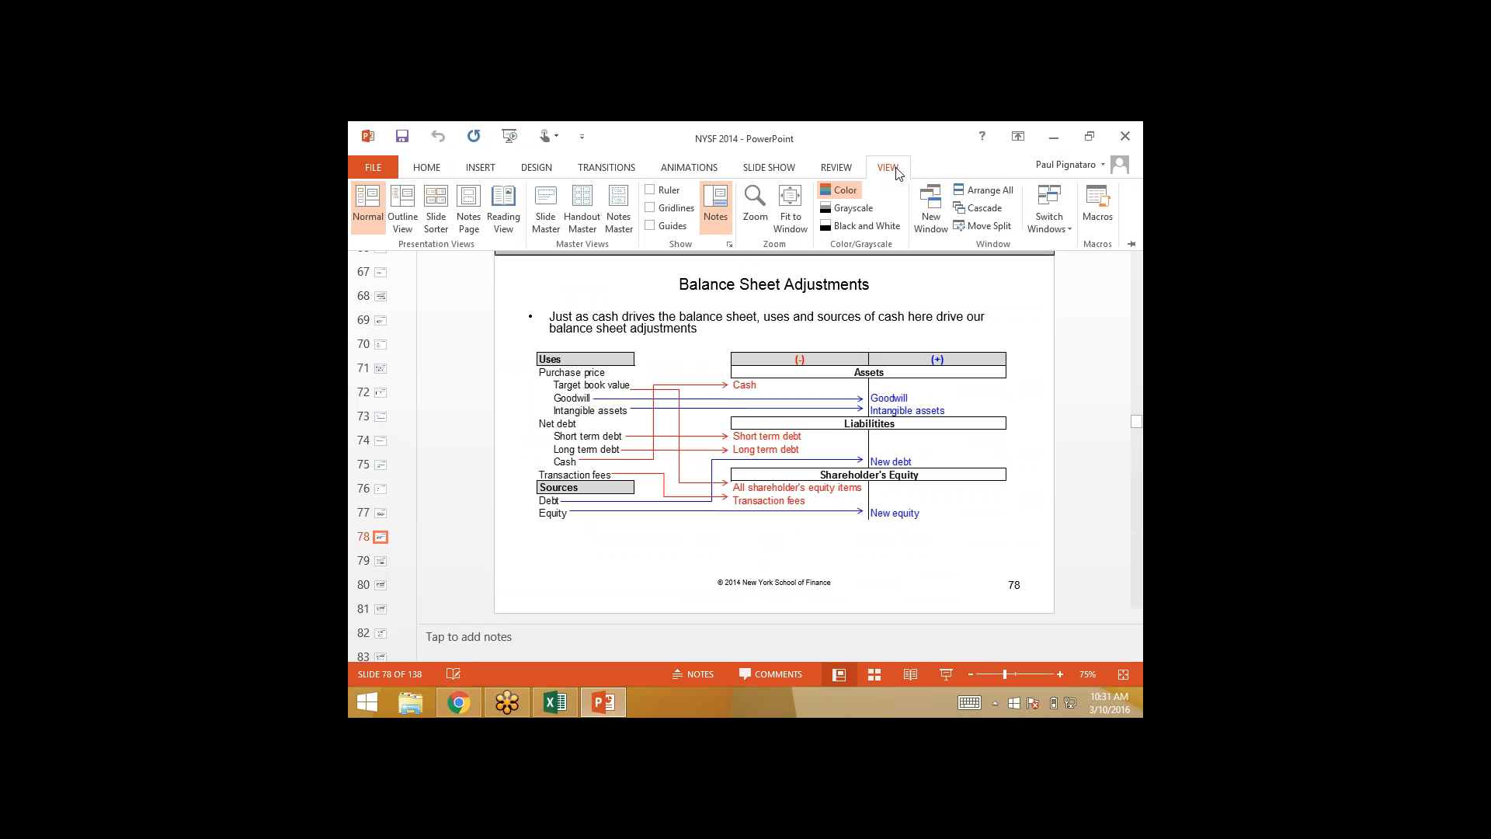
pyautogui.click(767, 170)
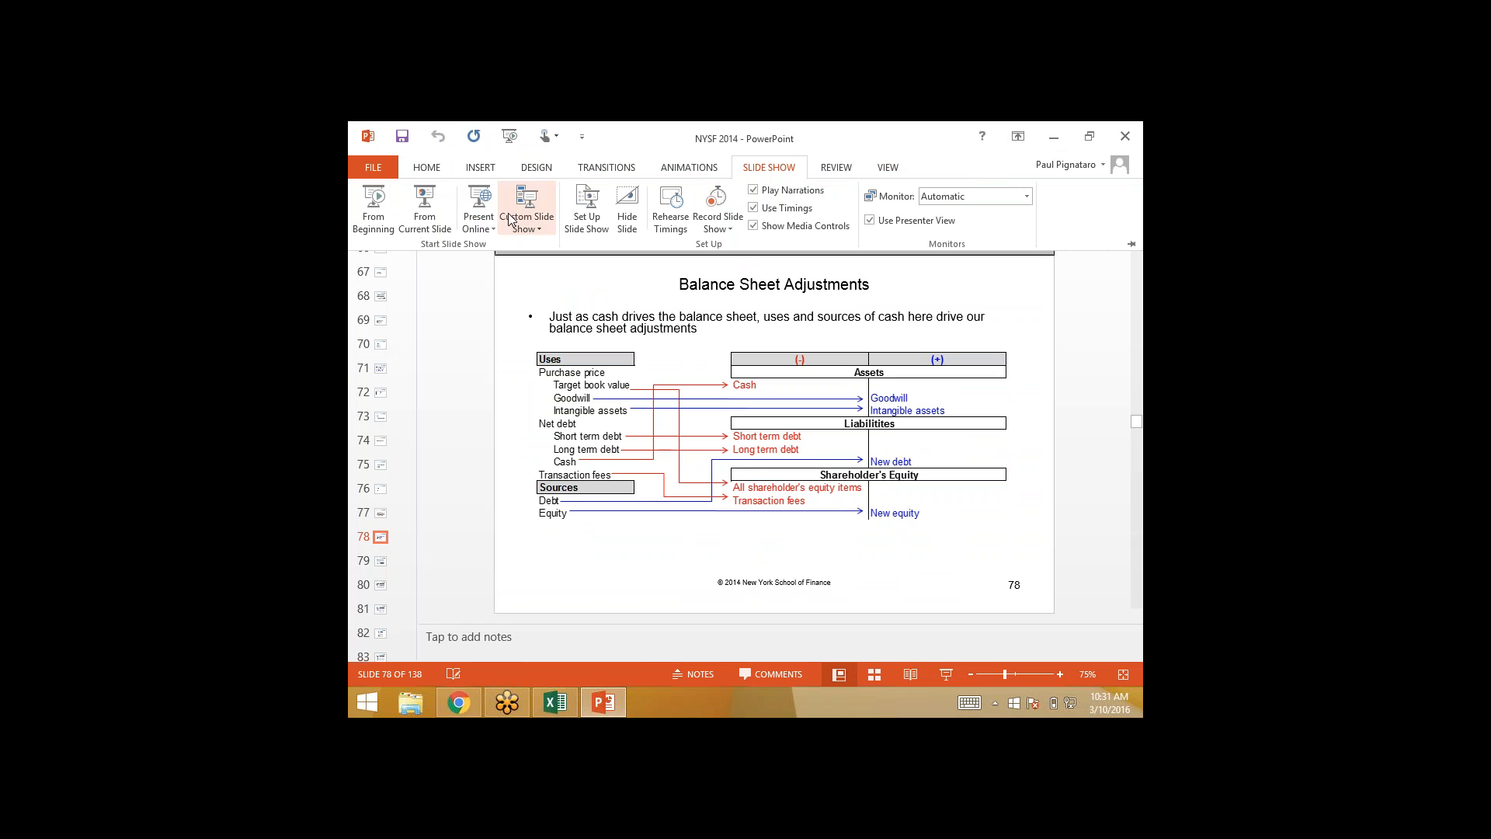
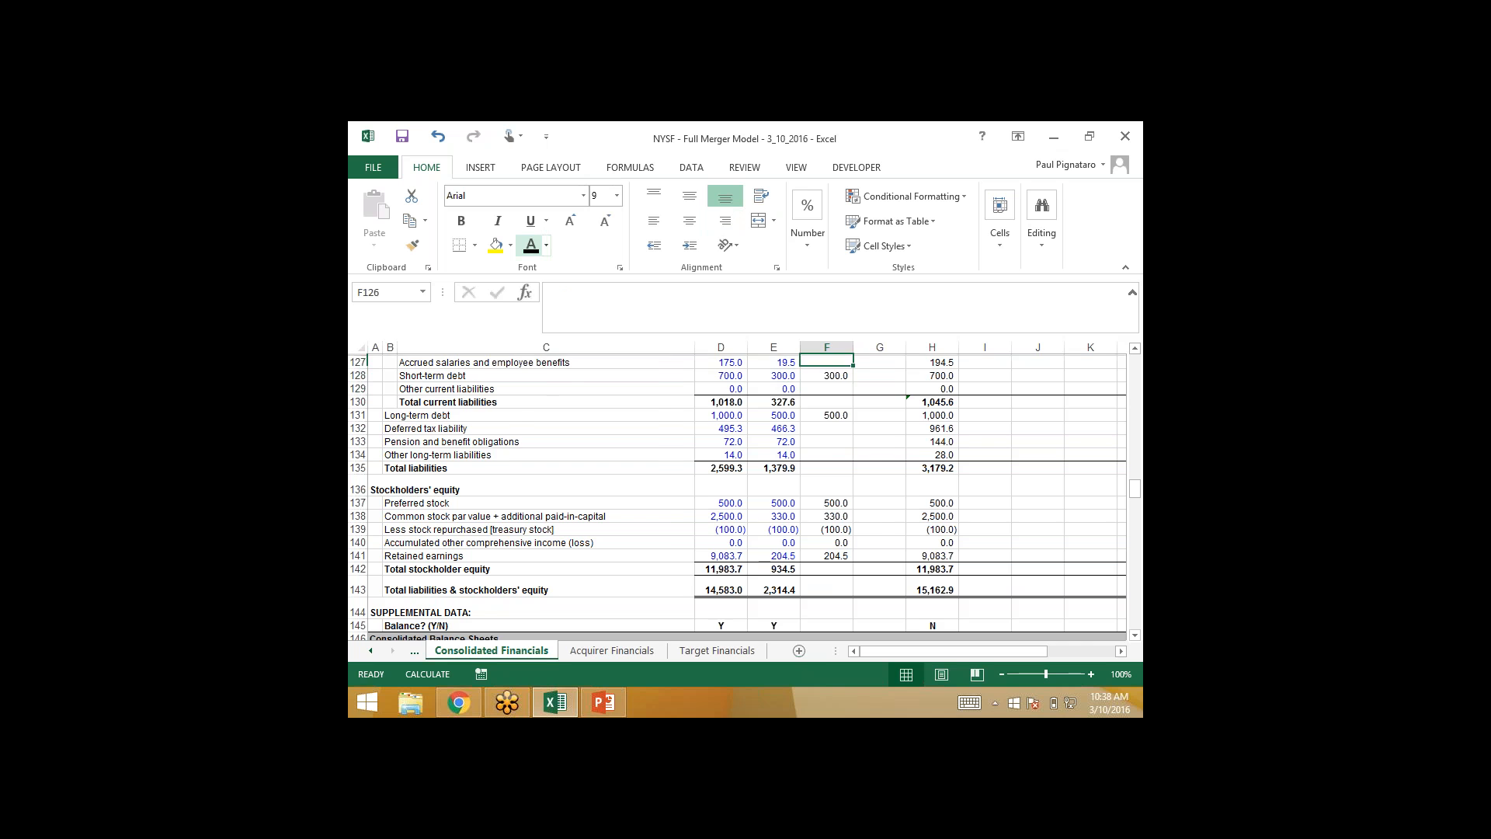
# - Check the short-term debt and long-term debt debit links in F128 and F131 against the Target figures
pyautogui.press('Down')
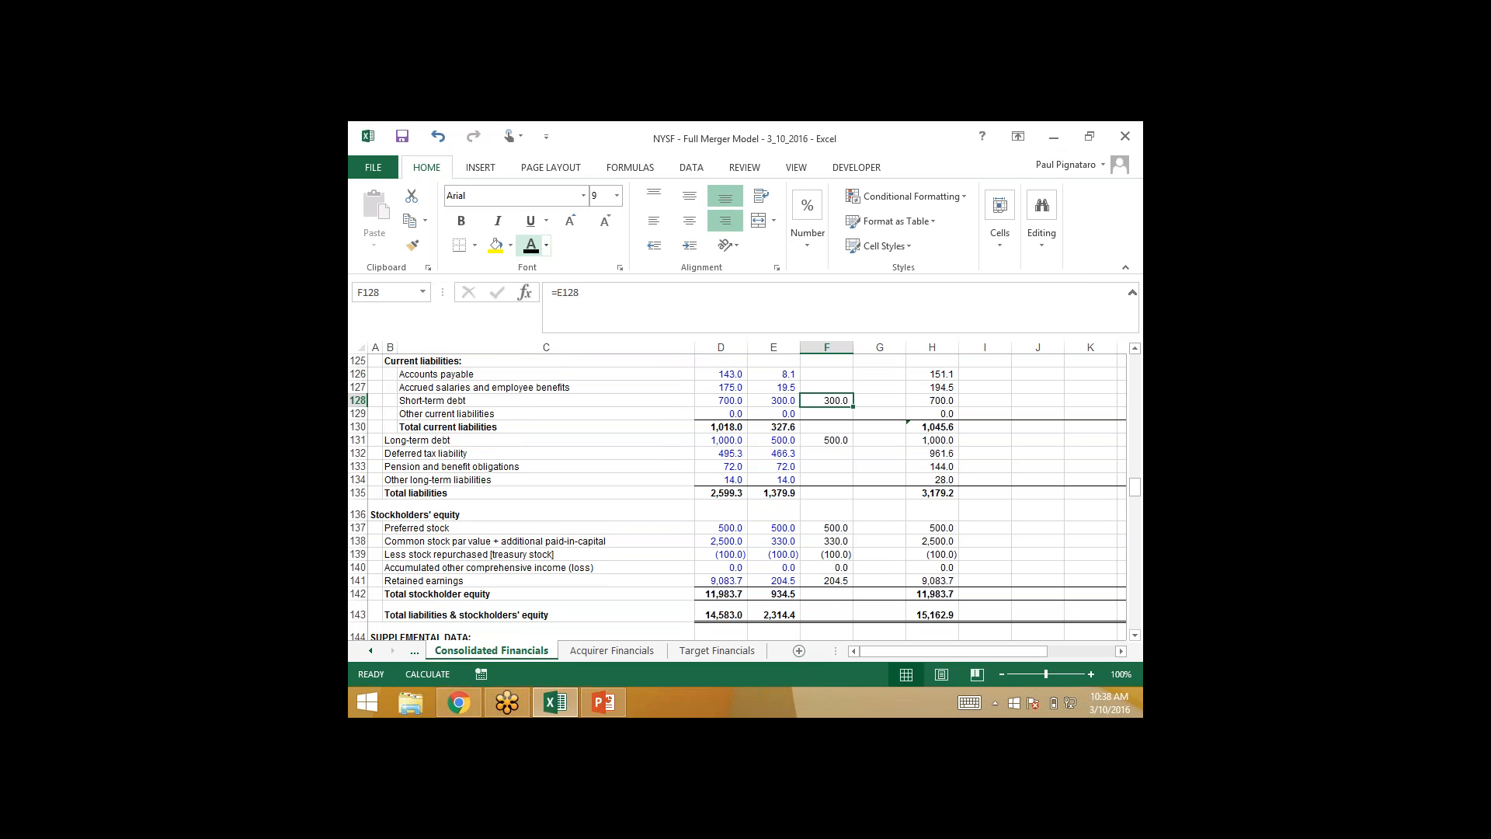
pyautogui.press('Left')
pyautogui.press('Right')
pyautogui.press('Down')
pyautogui.press('Down')
pyautogui.press('Down')
pyautogui.press('Left')
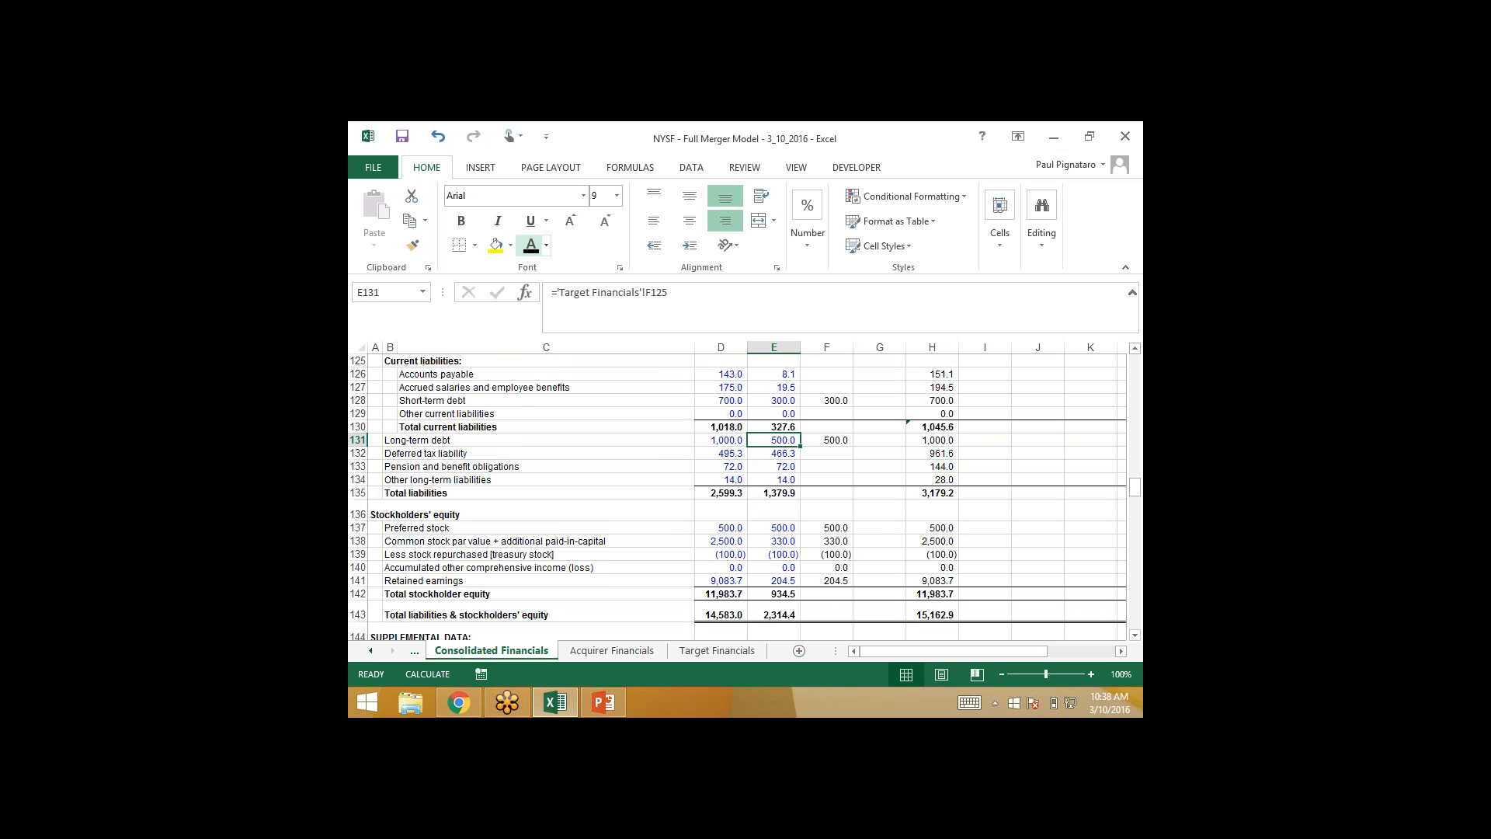
pyautogui.press('Right')
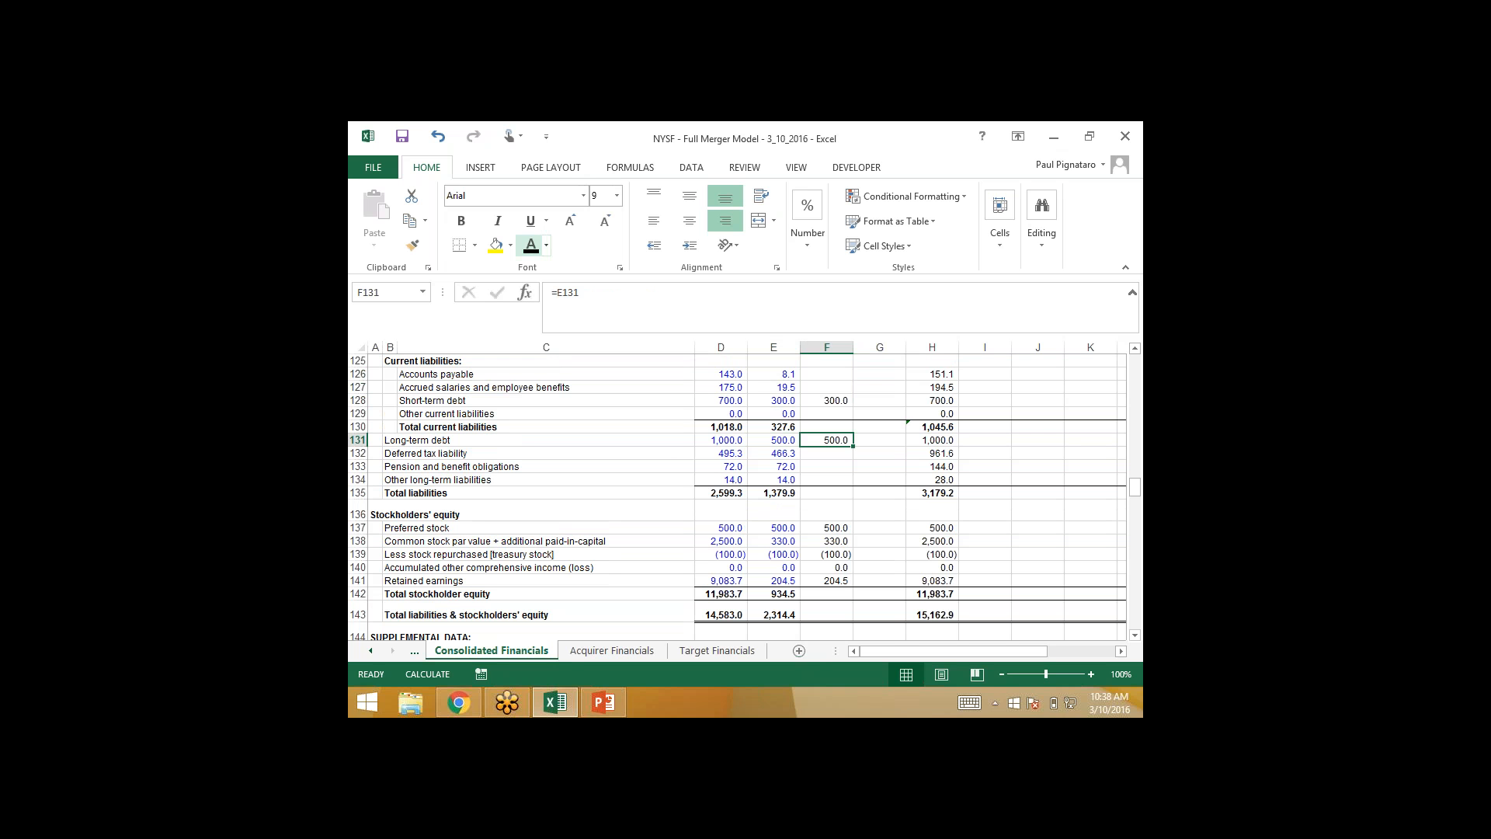
# - Link the Cash and cash equivalents credit in G111 to the Target's cash with =E111, and check the row's Total formula
pyautogui.press('Up')
pyautogui.press('Up')
pyautogui.press('Right')
pyautogui.press('Up')
pyautogui.press('Up')
pyautogui.press('Up')
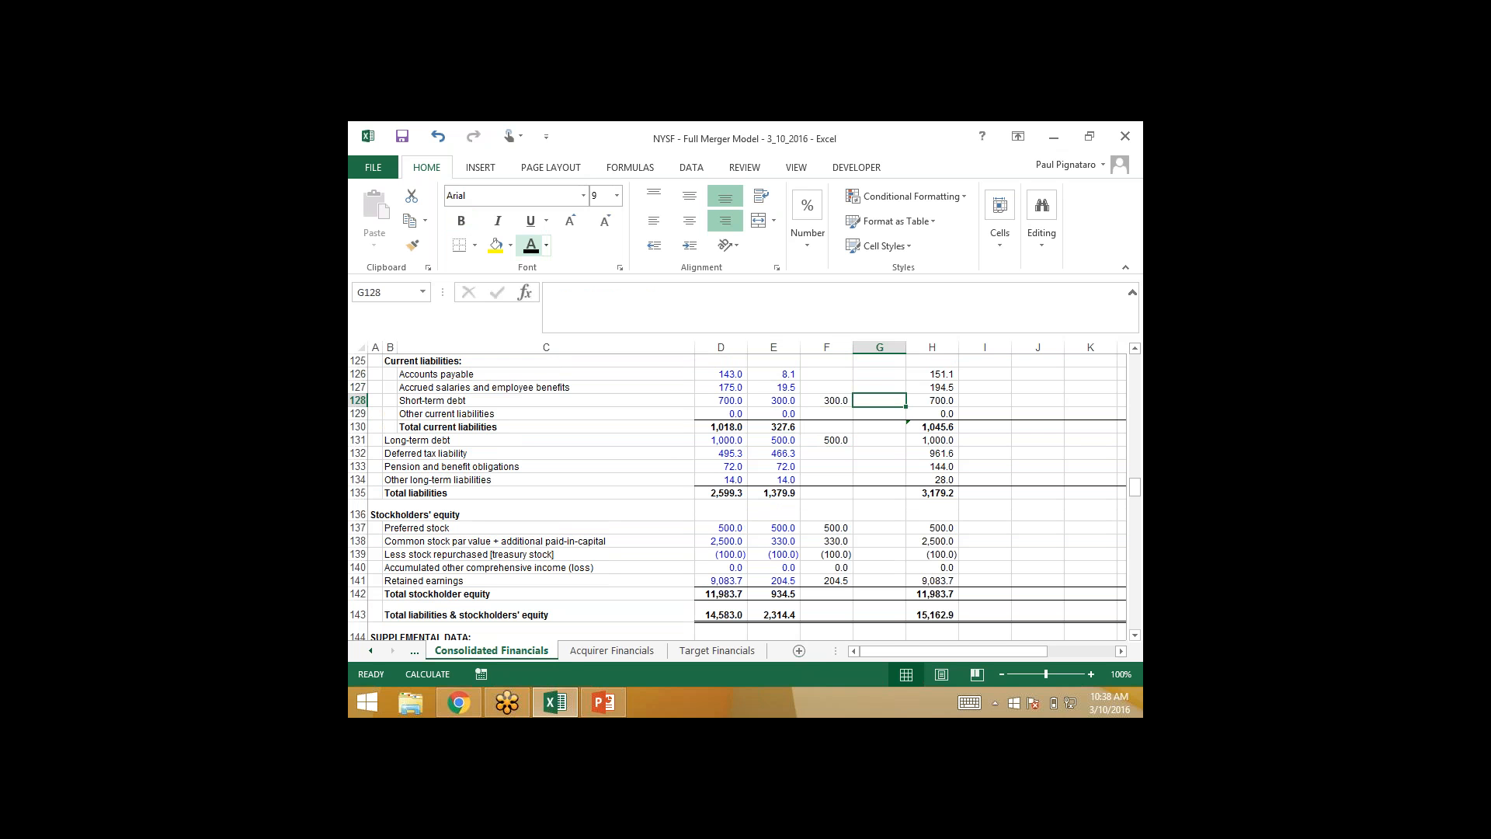
pyautogui.press('Up')
pyautogui.press('Up')
pyautogui.press('Up')
pyautogui.press('Up')
pyautogui.press('Up')
pyautogui.press('Up')
pyautogui.press('Up')
pyautogui.press('Up')
pyautogui.press('Up')
pyautogui.press('Up')
pyautogui.press('Up')
pyautogui.press('Up')
pyautogui.press('Up')
pyautogui.press('Up')
pyautogui.press('Up')
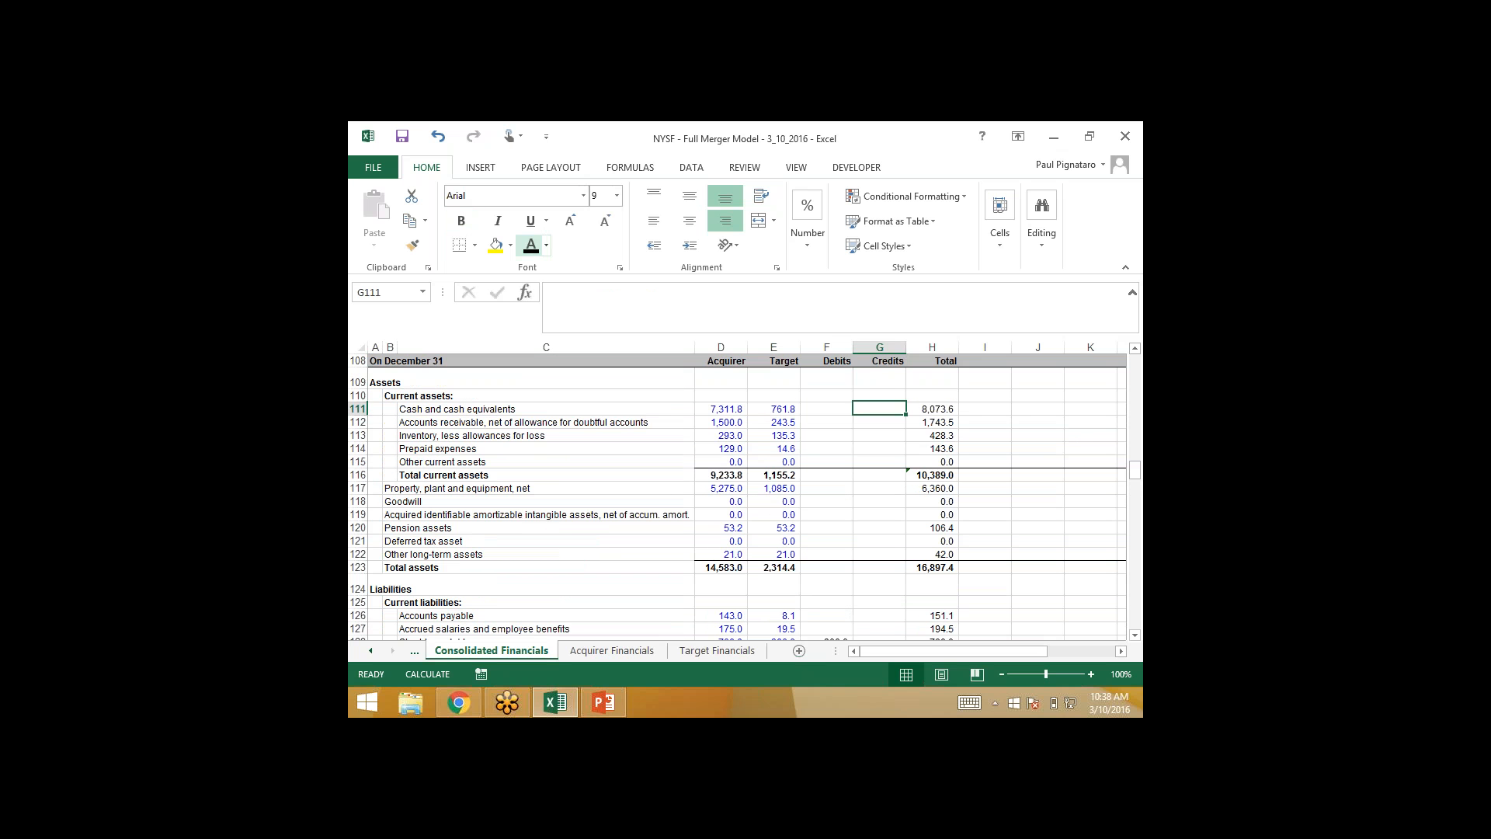
pyautogui.write('=')
pyautogui.press('Left')
pyautogui.press('Left')
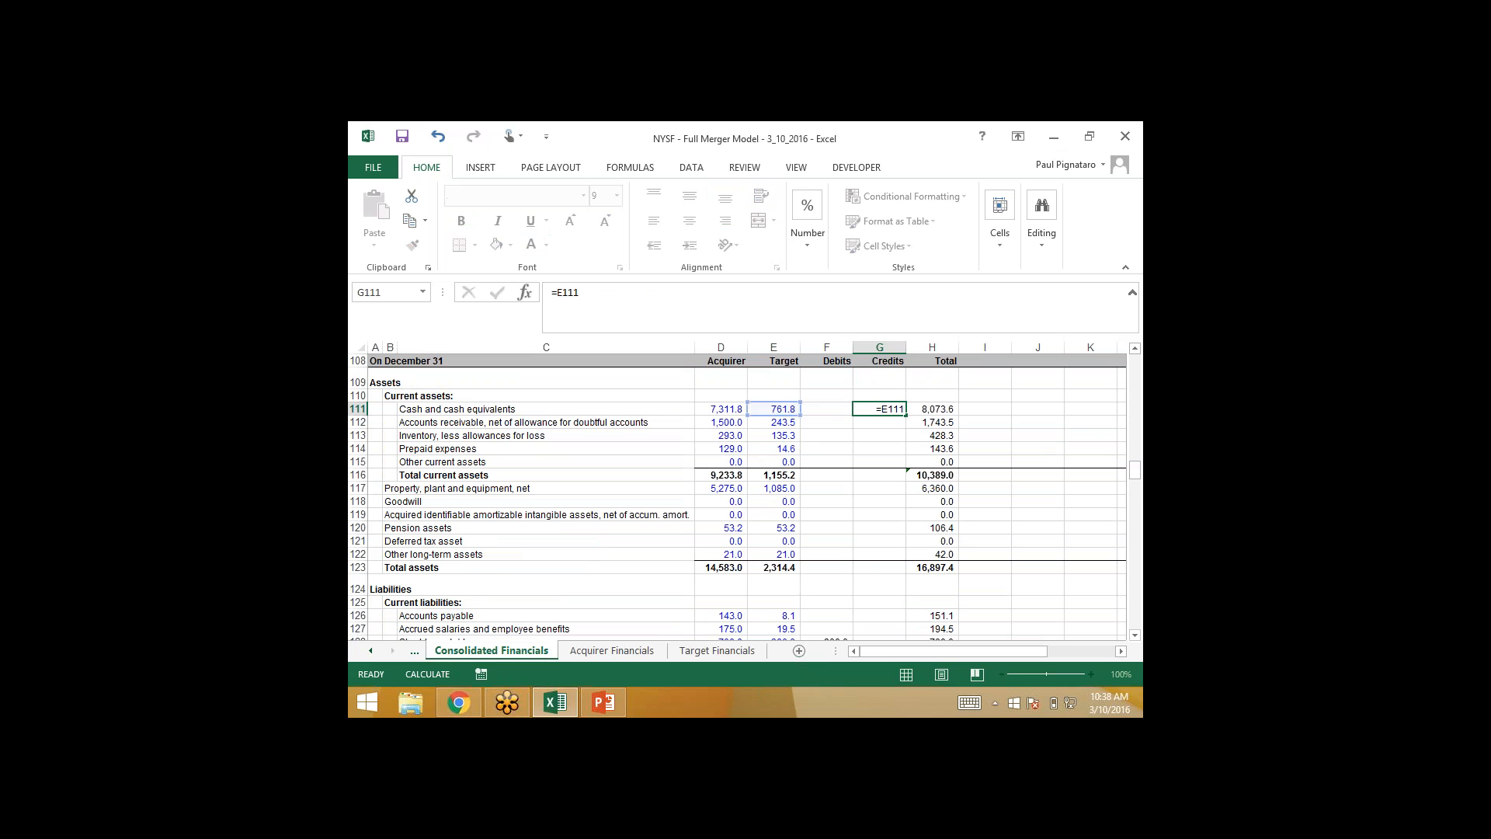
pyautogui.press('Return')
pyautogui.press('Up')
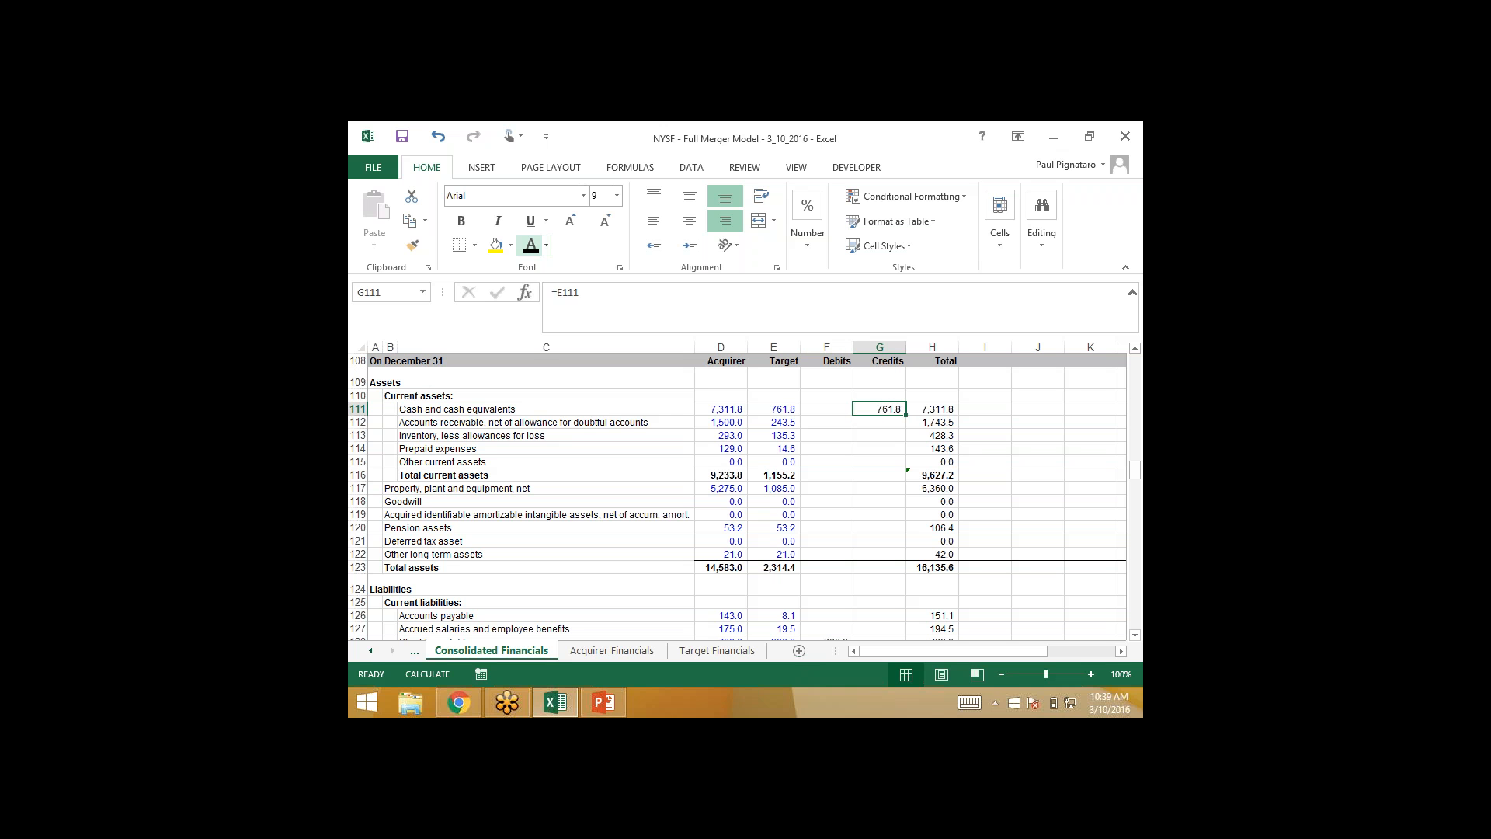
pyautogui.press('Right')
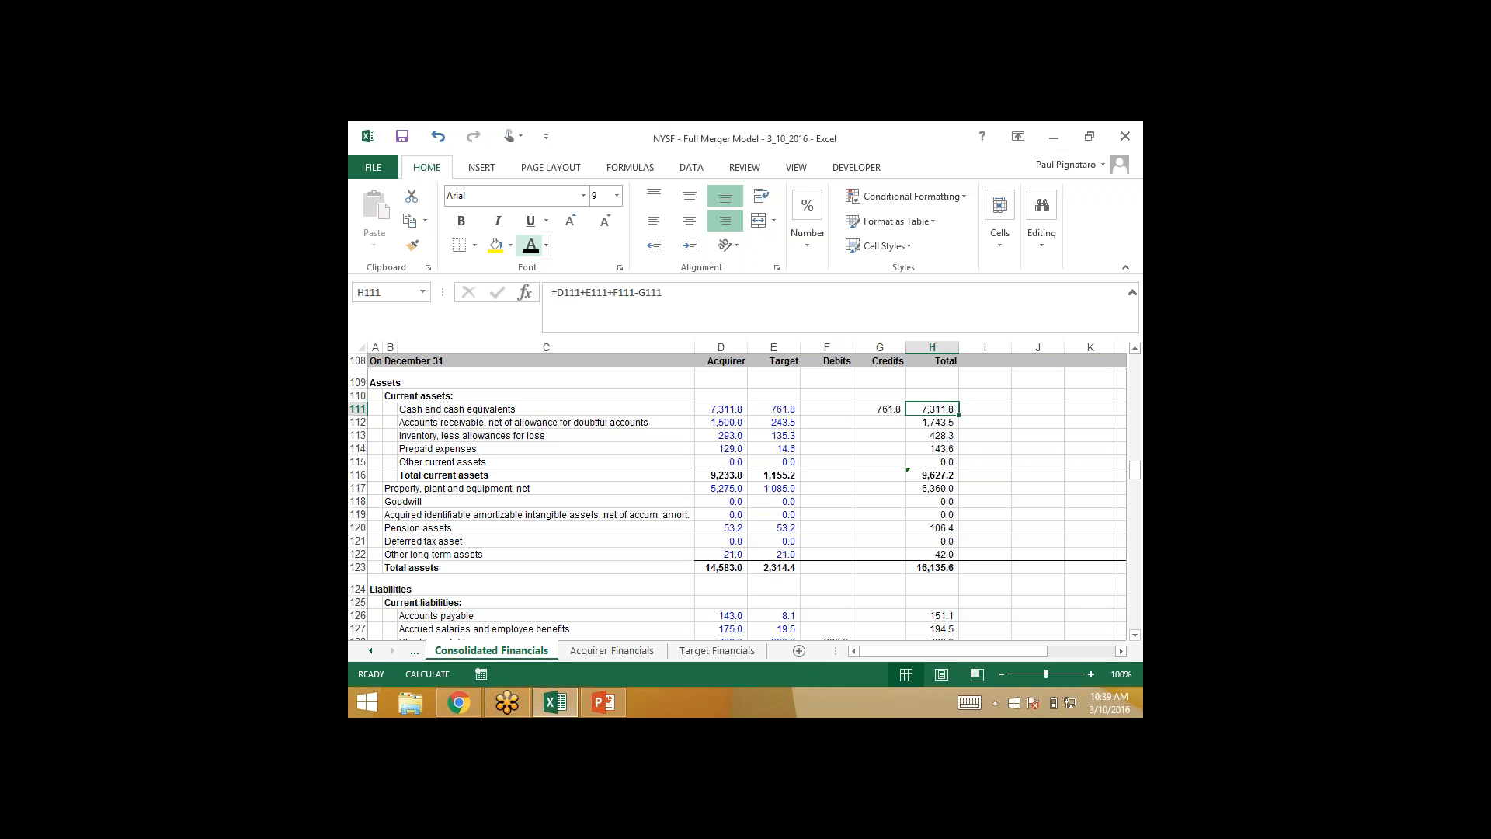
# - Check the Total formulas for cash in H111 and accounts receivable in H112 against their debit and credit columns
pyautogui.press('Left')
pyautogui.press('Right')
pyautogui.press('Left')
pyautogui.press('Right')
pyautogui.press('Left')
pyautogui.press('Right')
pyautogui.press('Down')
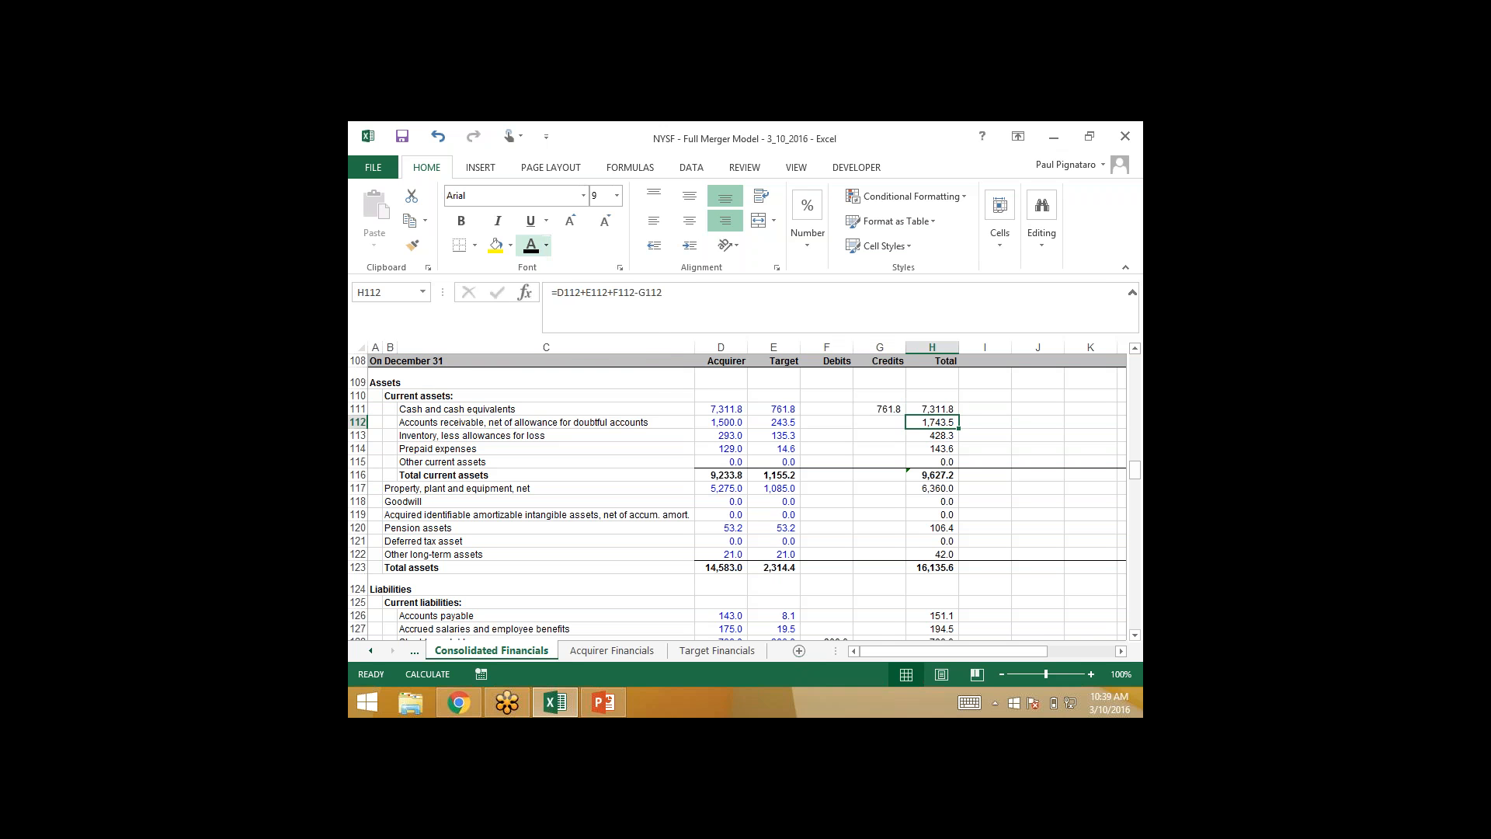
pyautogui.click(546, 245)
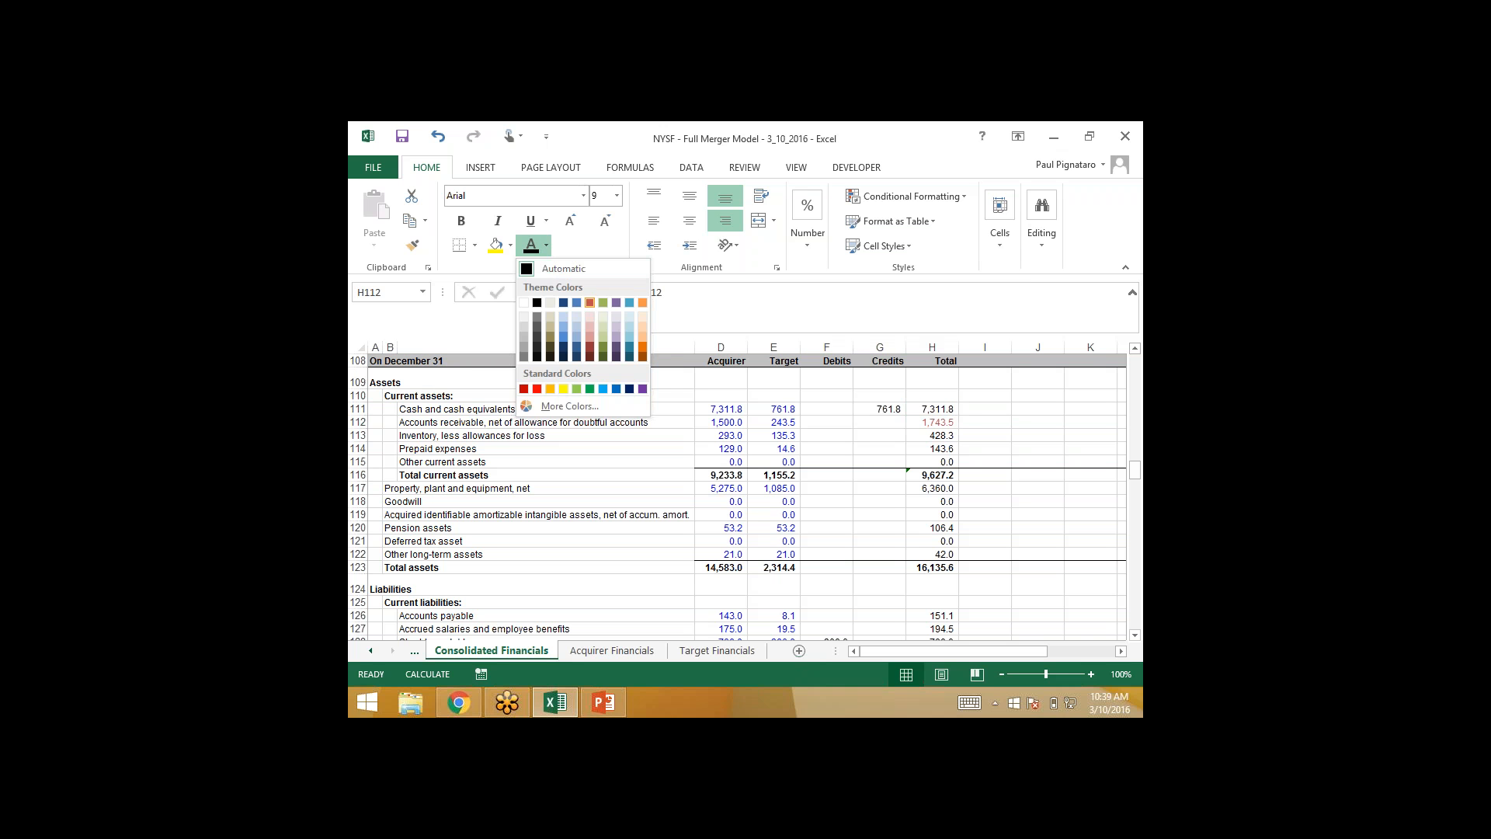
pyautogui.click(538, 387)
# - Review the Total column down through liabilities and stockholders' equity to the balance check in row 145
pyautogui.press('Down')
pyautogui.press('Down')
pyautogui.press('Down')
pyautogui.press('Down')
pyautogui.press('Down')
pyautogui.press('Down')
pyautogui.press('Down')
pyautogui.press('Down')
pyautogui.press('Down')
pyautogui.press('Down')
pyautogui.press('Down')
pyautogui.press('Down')
pyautogui.press('Down')
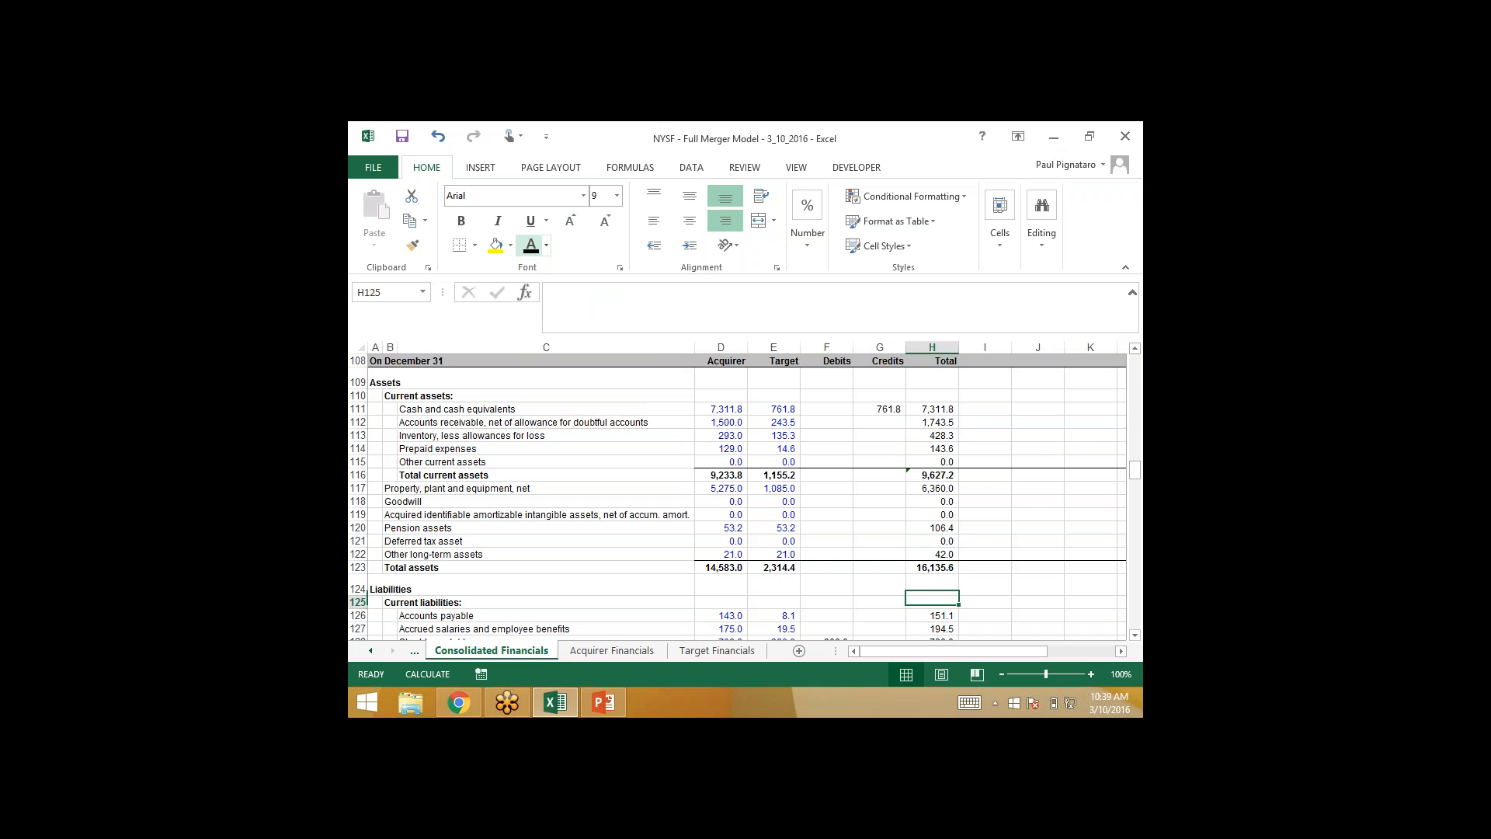
pyautogui.press('Down')
pyautogui.press('Down')
pyautogui.press('Down')
pyautogui.press('Down')
pyautogui.press('Down')
pyautogui.press('Down')
pyautogui.press('Down')
pyautogui.press('Down')
pyautogui.press('Down')
pyautogui.press('Down')
pyautogui.press('Down')
pyautogui.press('Down')
pyautogui.press('Down')
pyautogui.press('Down')
pyautogui.press('Down')
pyautogui.press('Down')
pyautogui.press('Down')
pyautogui.press('Down')
pyautogui.press('Down')
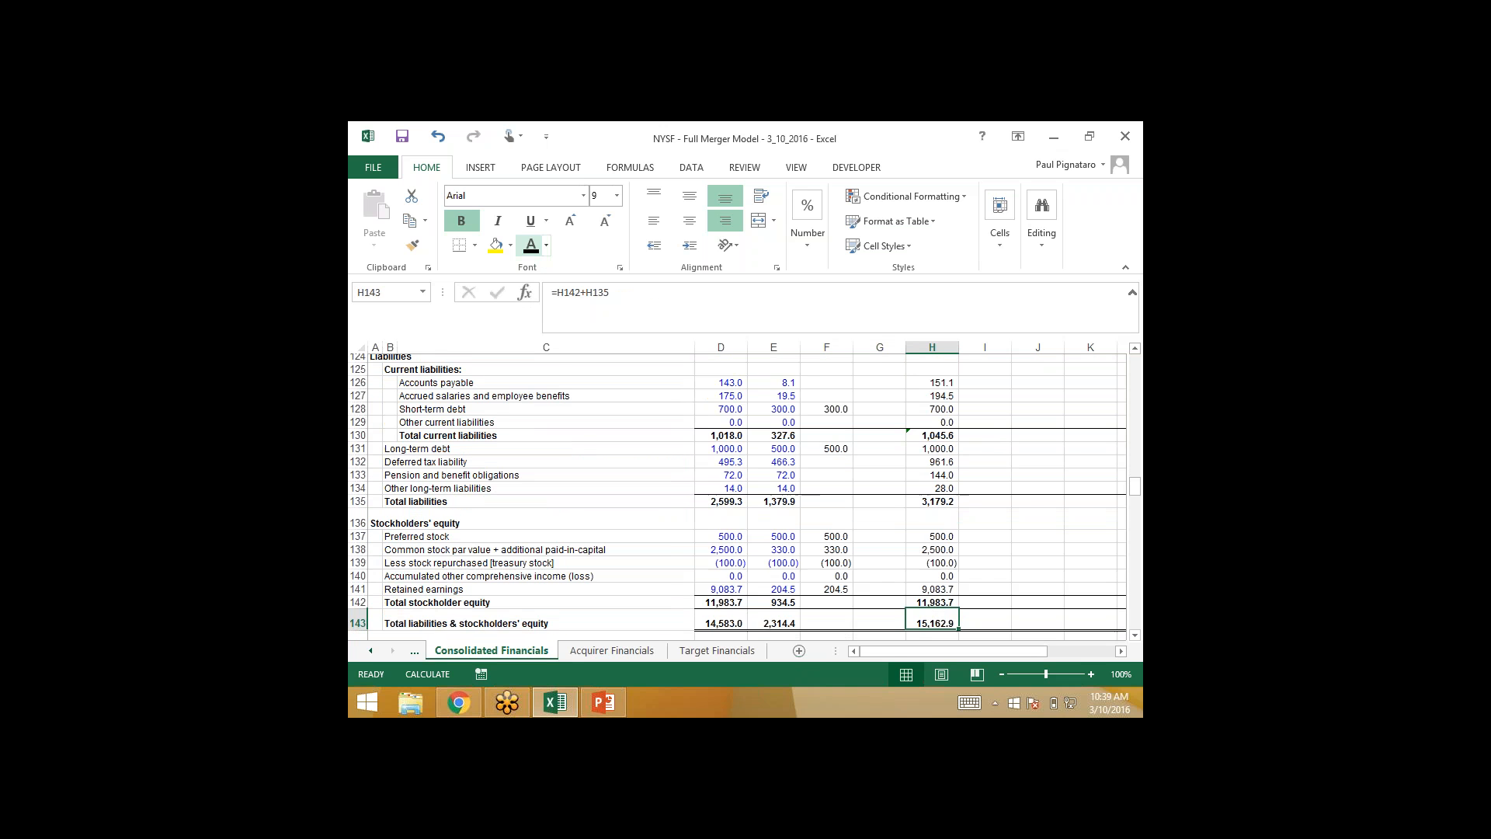
pyautogui.press('Down')
pyautogui.press('Up')
pyautogui.press('Up')
pyautogui.press('Up')
pyautogui.press('Up')
pyautogui.press('Up')
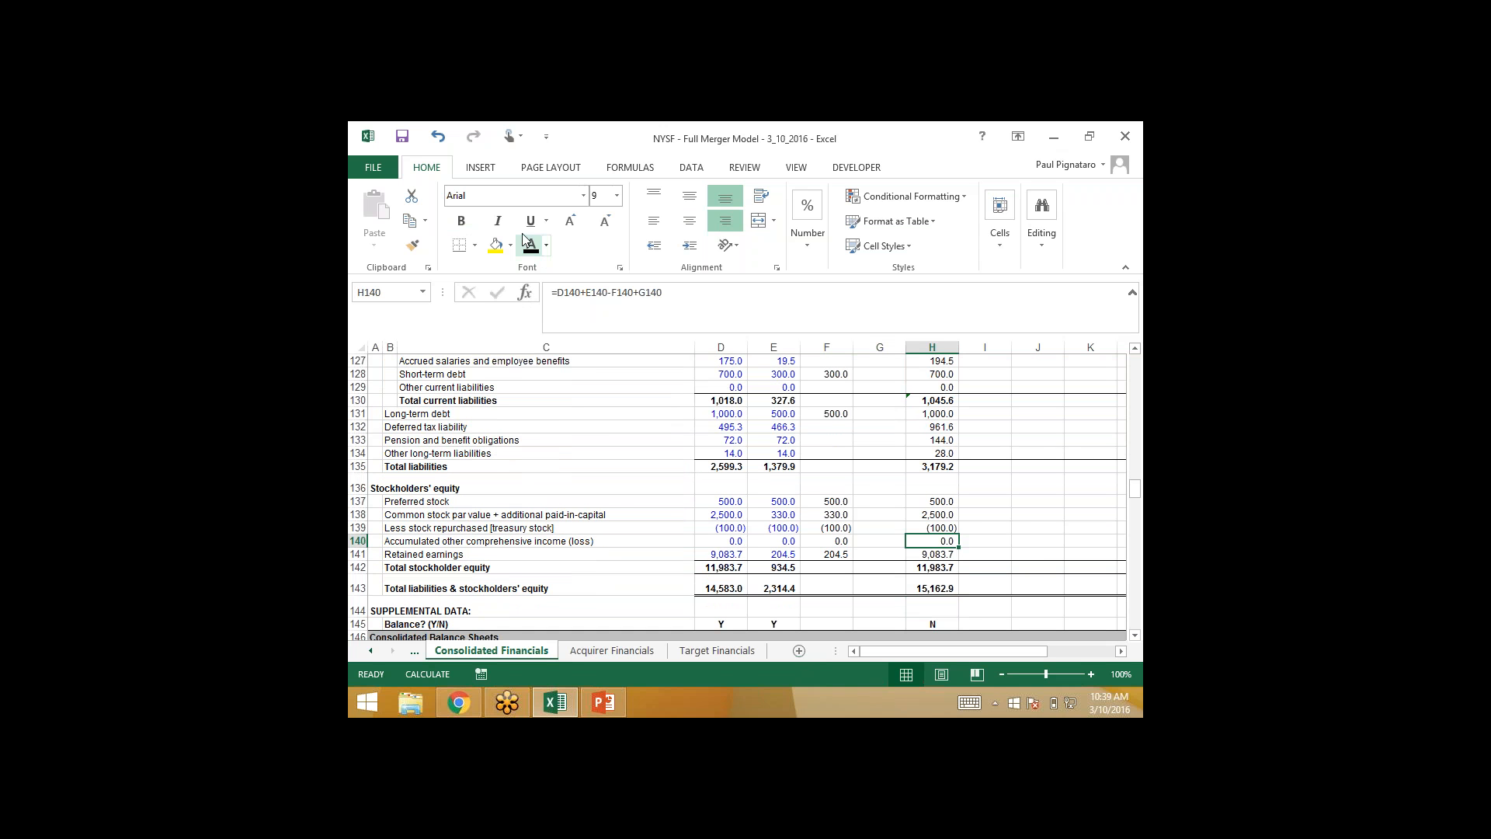
# - Switch to PowerPoint and review the new debt and new equity entries on the Balance Sheet Adjustments slide
pyautogui.click(579, 140)
pyautogui.click(605, 701)
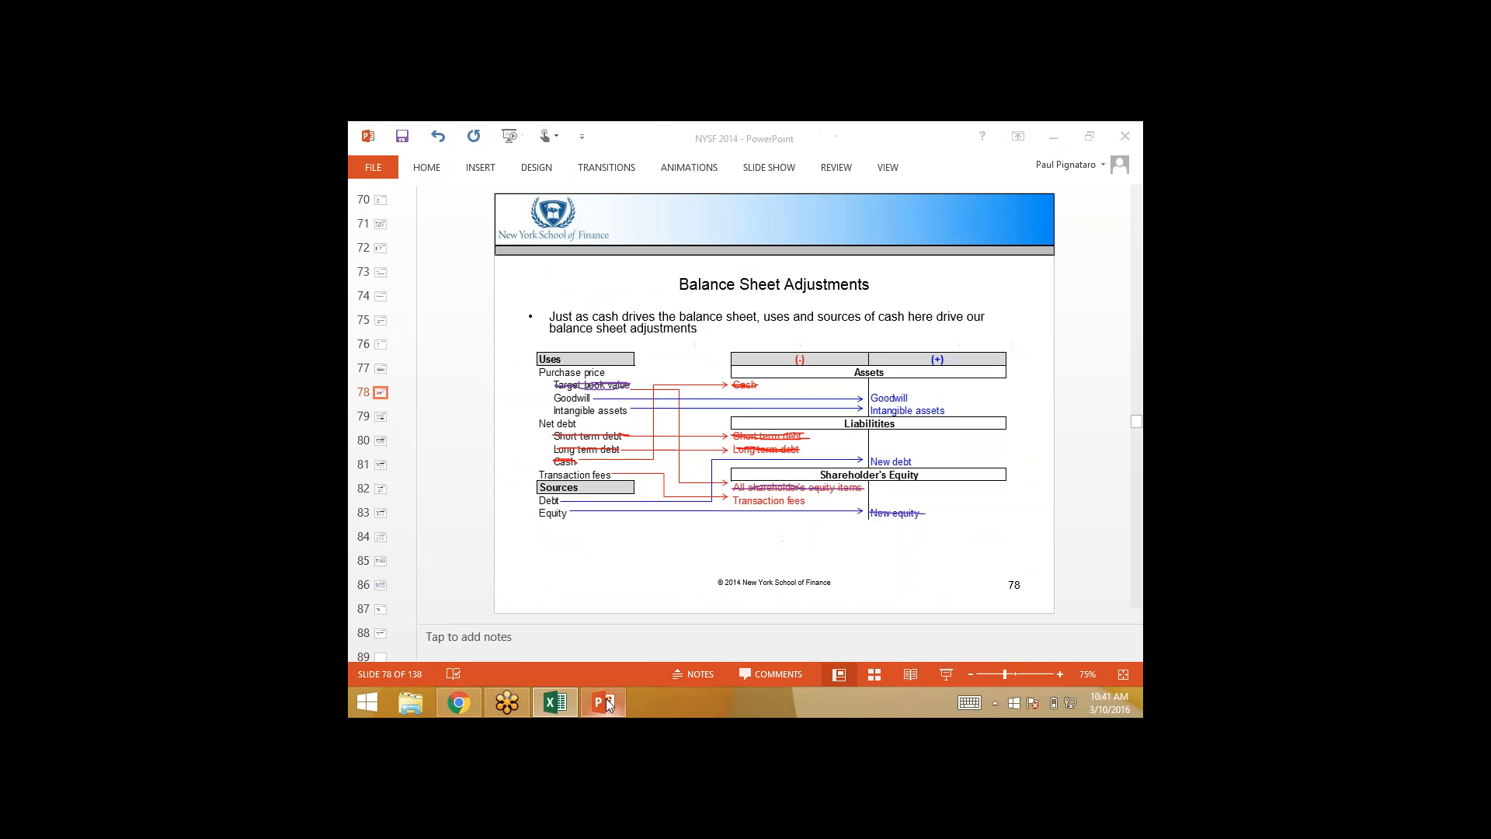
pyautogui.click(780, 170)
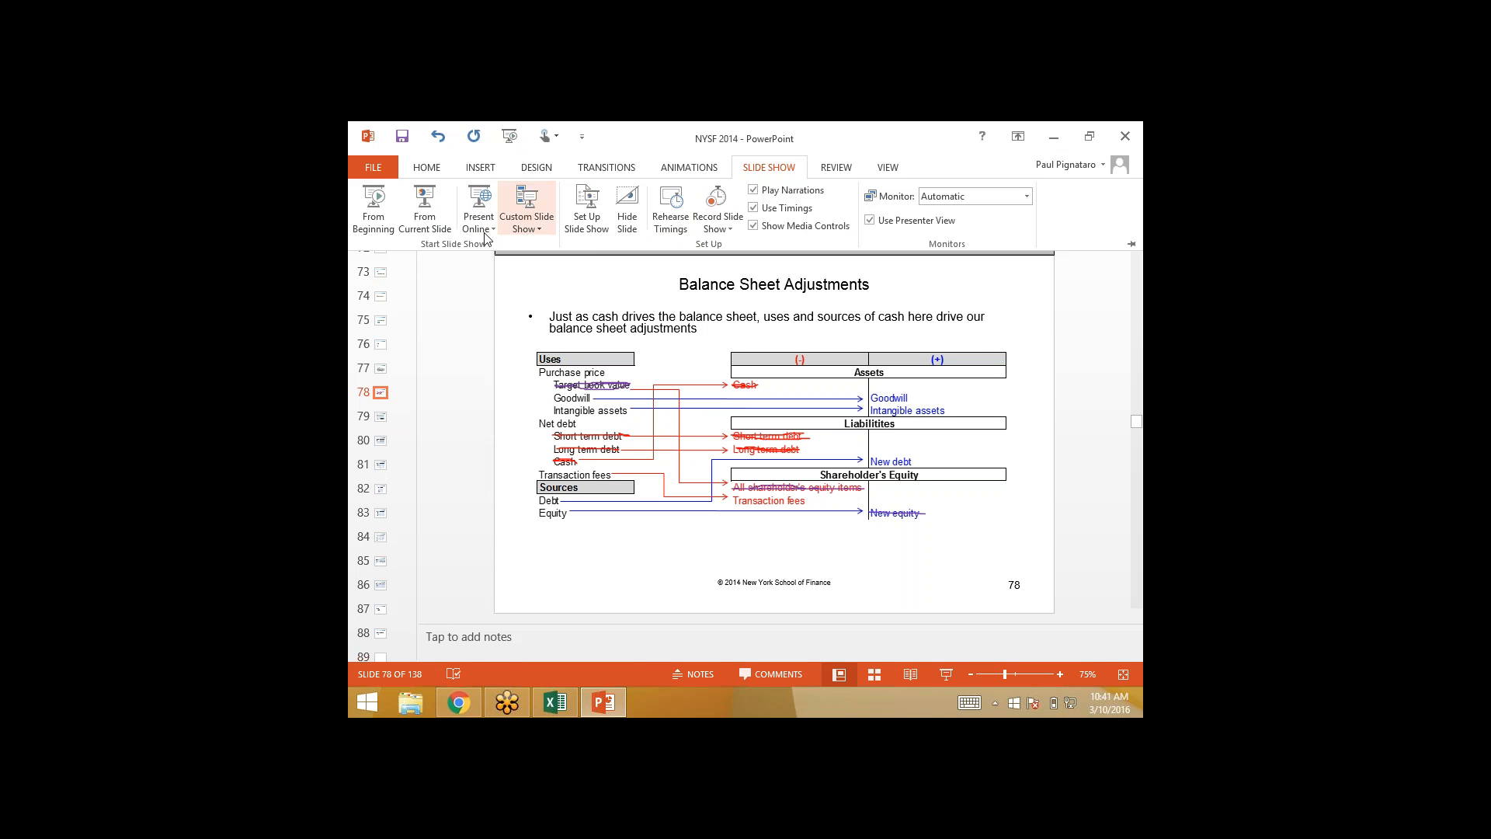
pyautogui.click(488, 411)
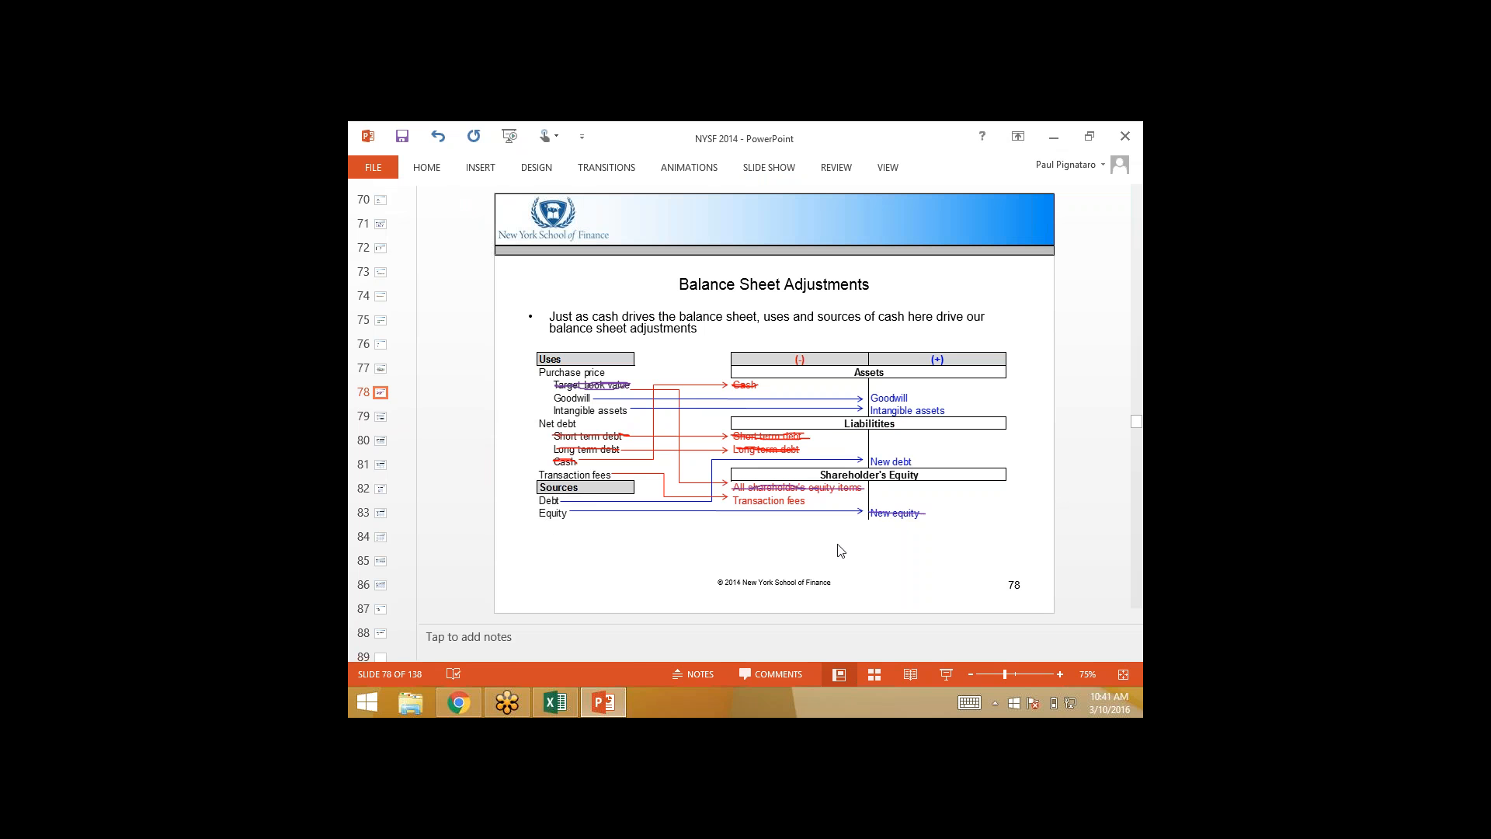
# - Switch back to Excel and link the common stock credit in G138 to the equity source with =Assumptions!E6
pyautogui.hotkey('alt', 'Tab')
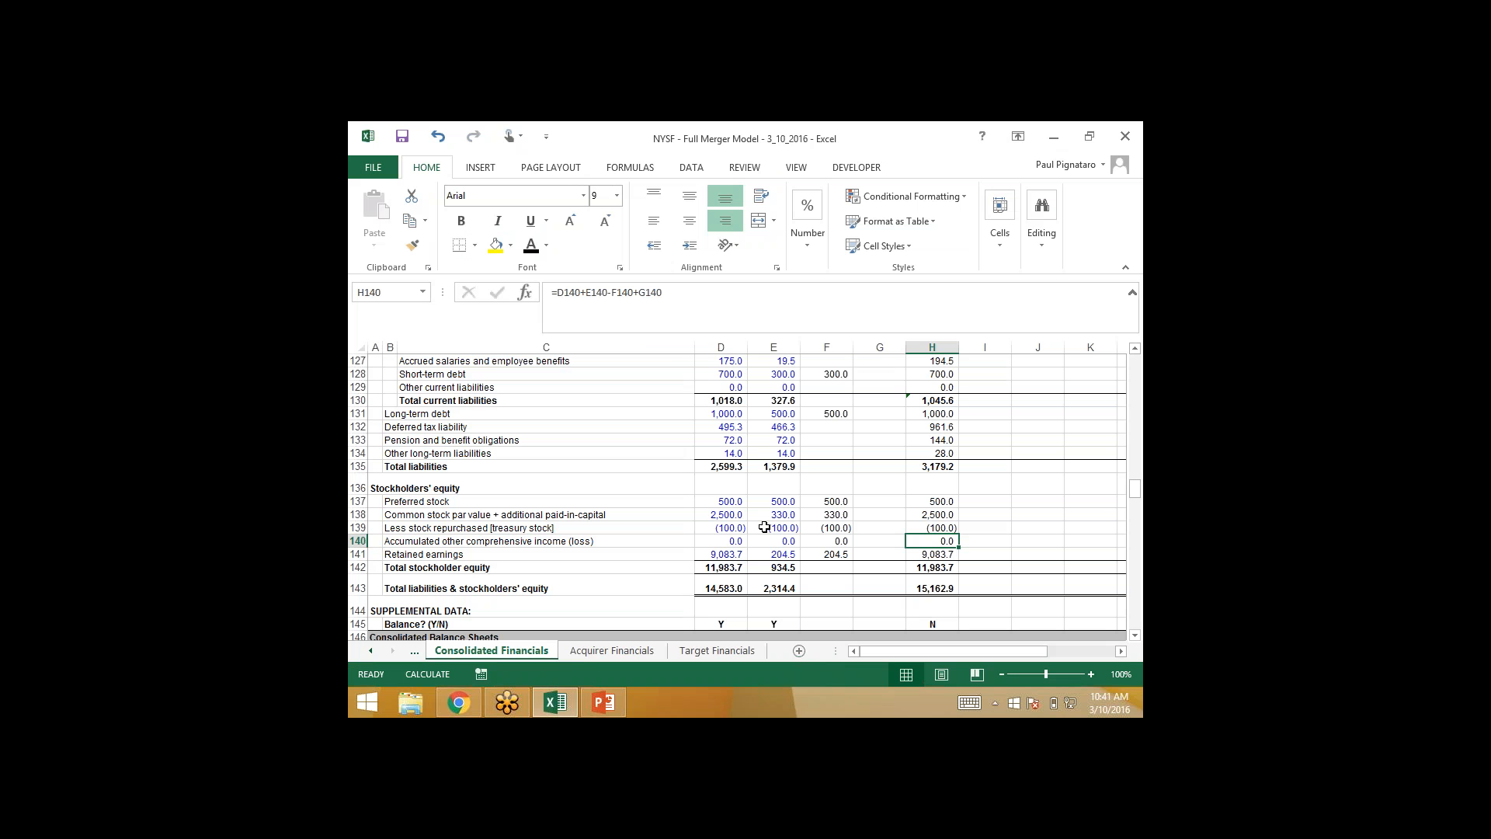
pyautogui.press('Left')
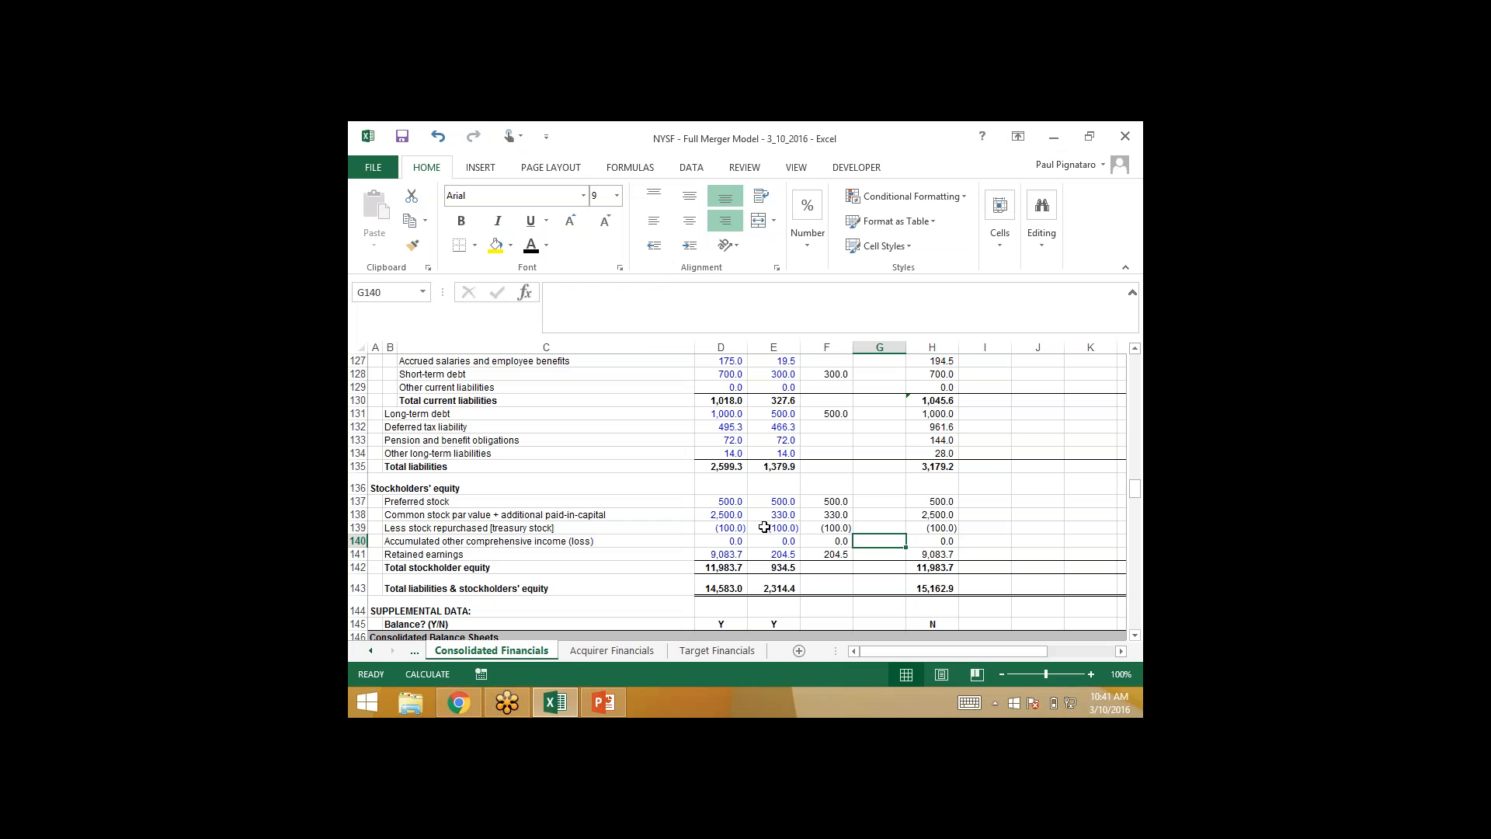
pyautogui.press('Left')
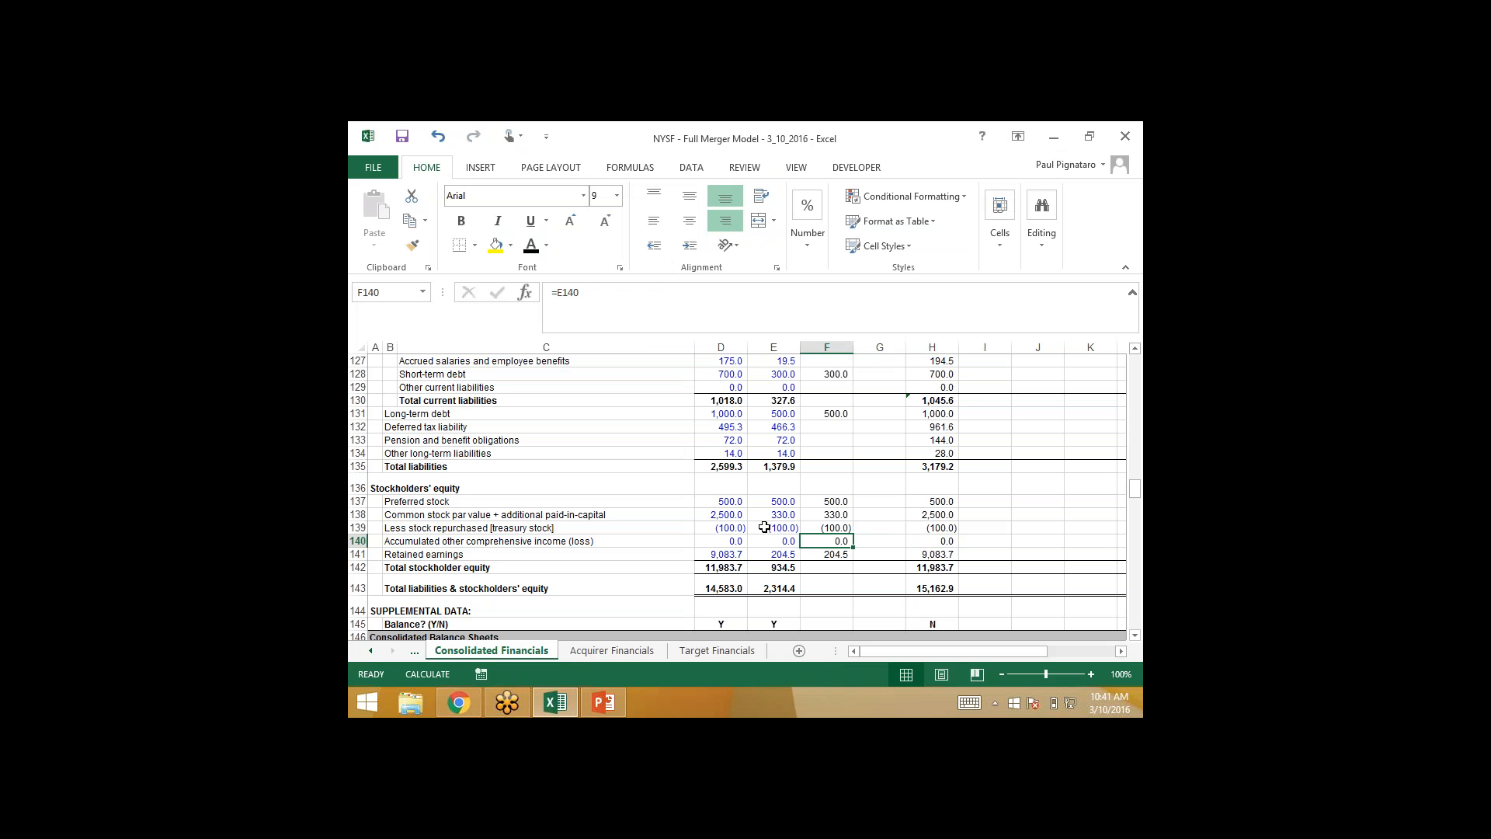
pyautogui.press('Up')
pyautogui.press('Up')
pyautogui.press('Left')
pyautogui.press('Left')
pyautogui.press('Right')
pyautogui.press('Right')
pyautogui.press('Right')
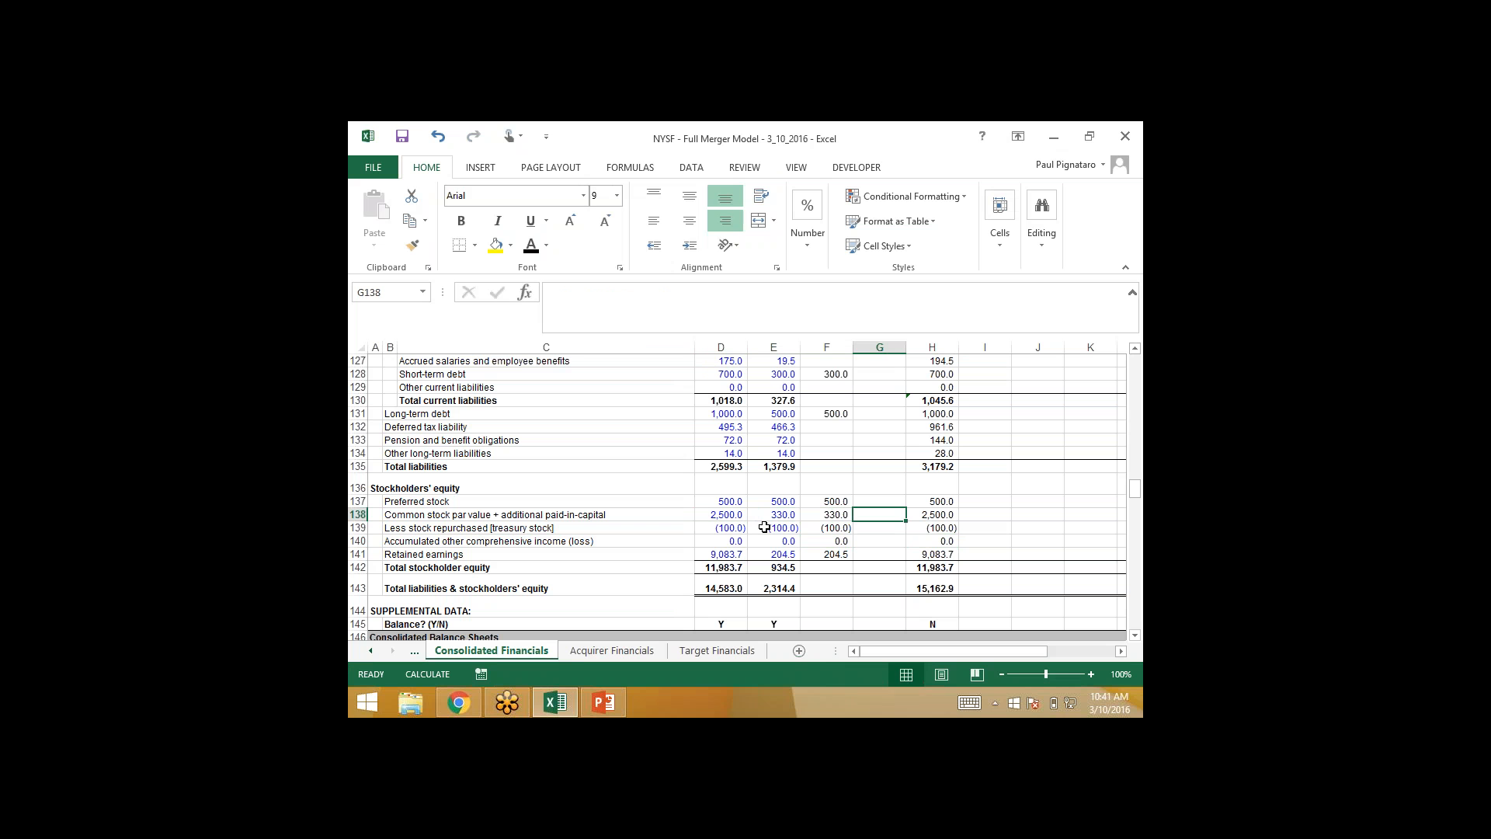
pyautogui.write('=')
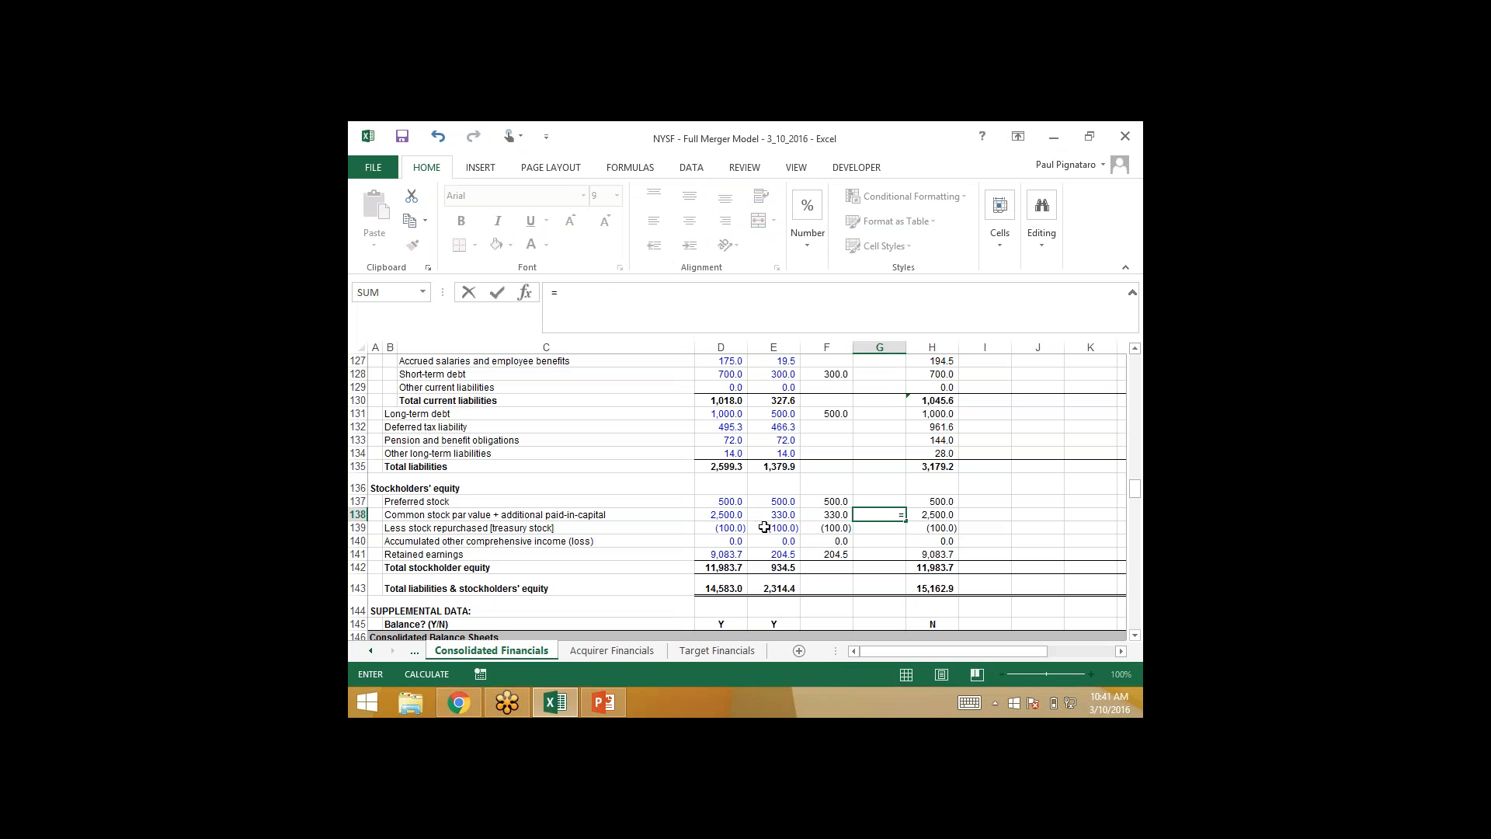
pyautogui.click(370, 650)
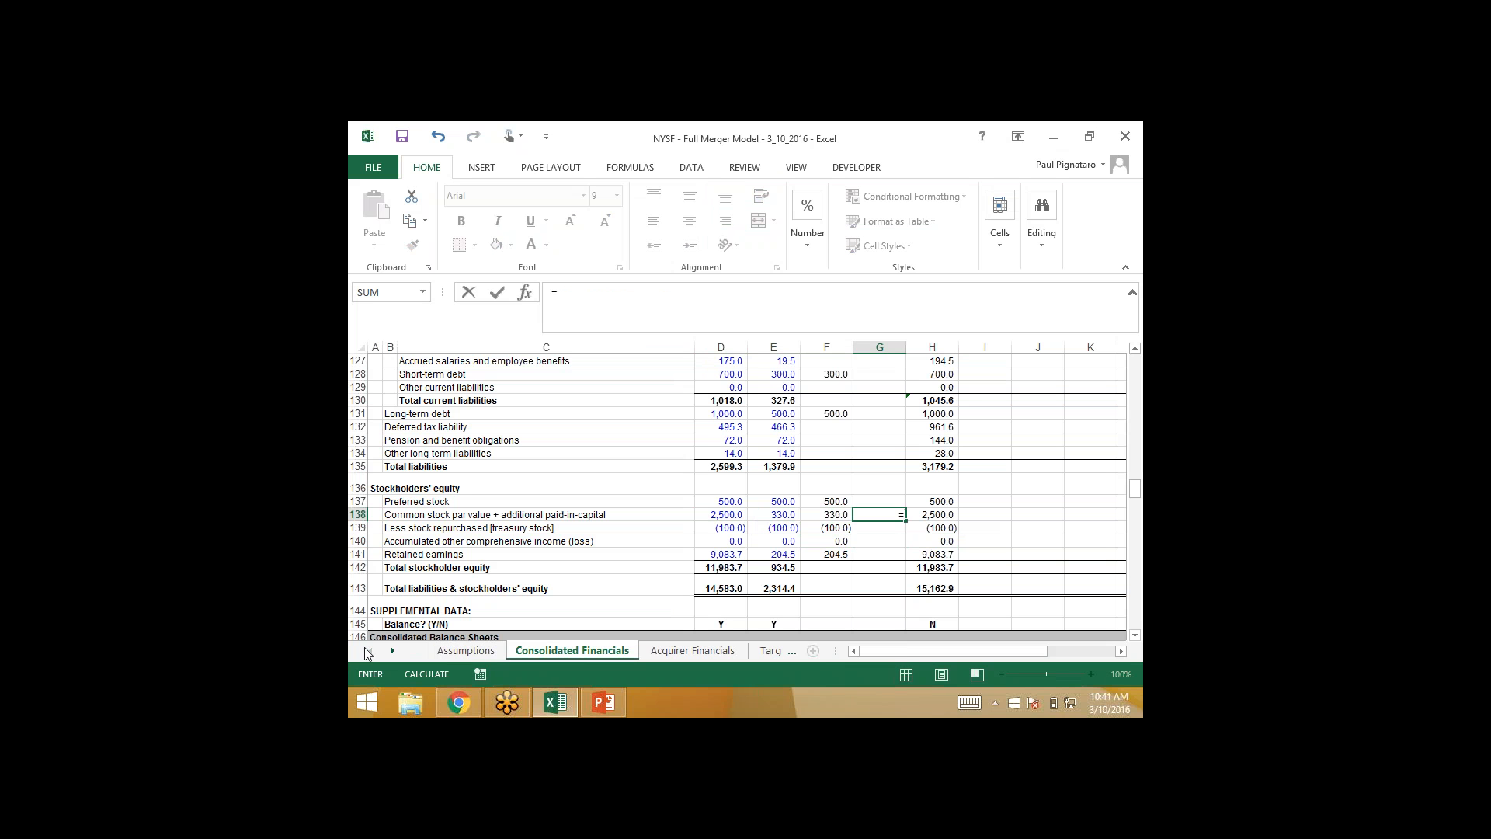
pyautogui.click(449, 652)
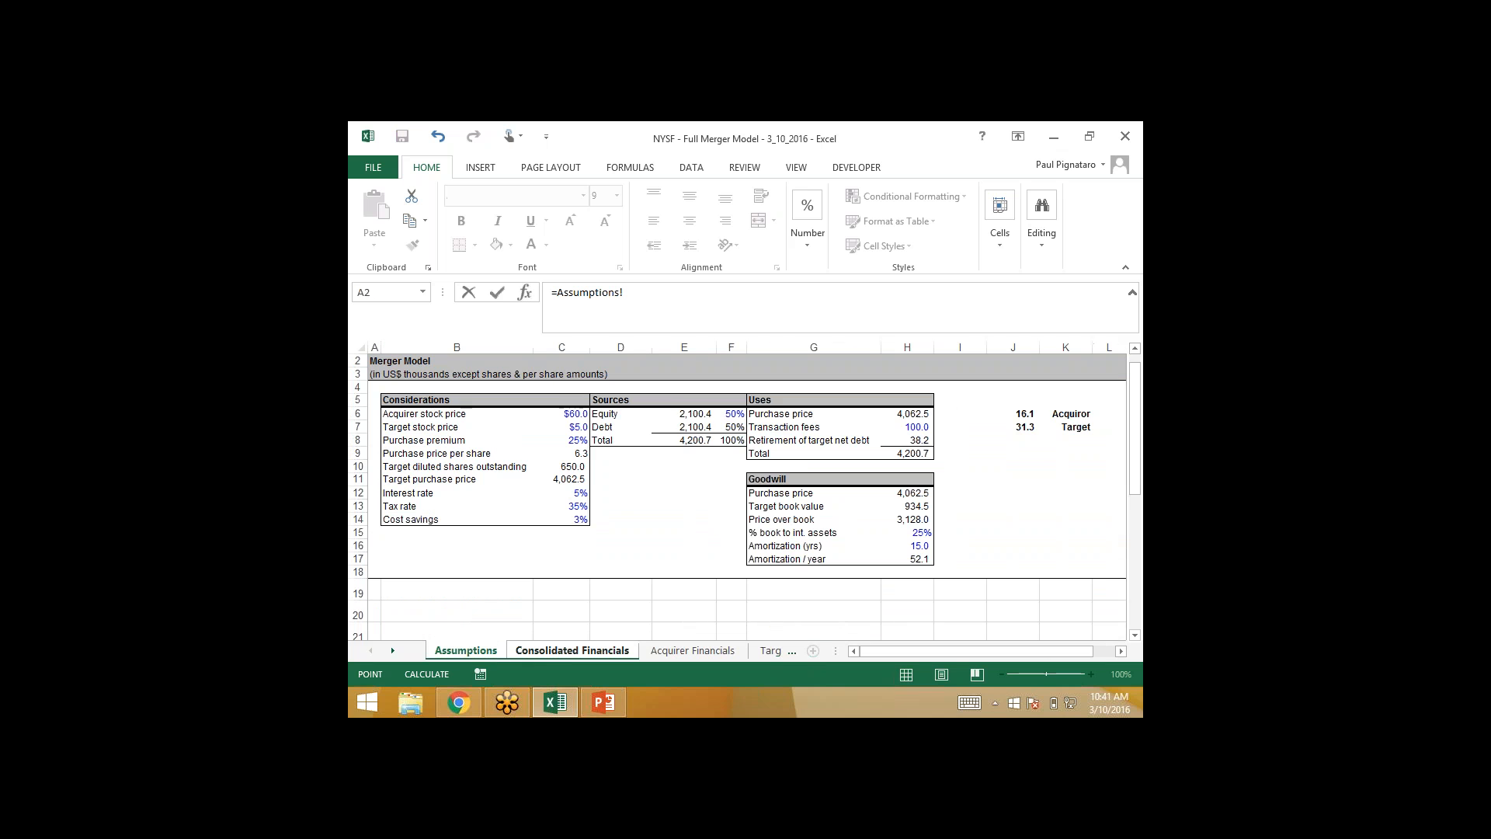
pyautogui.click(682, 414)
pyautogui.press('Return')
pyautogui.press('Right')
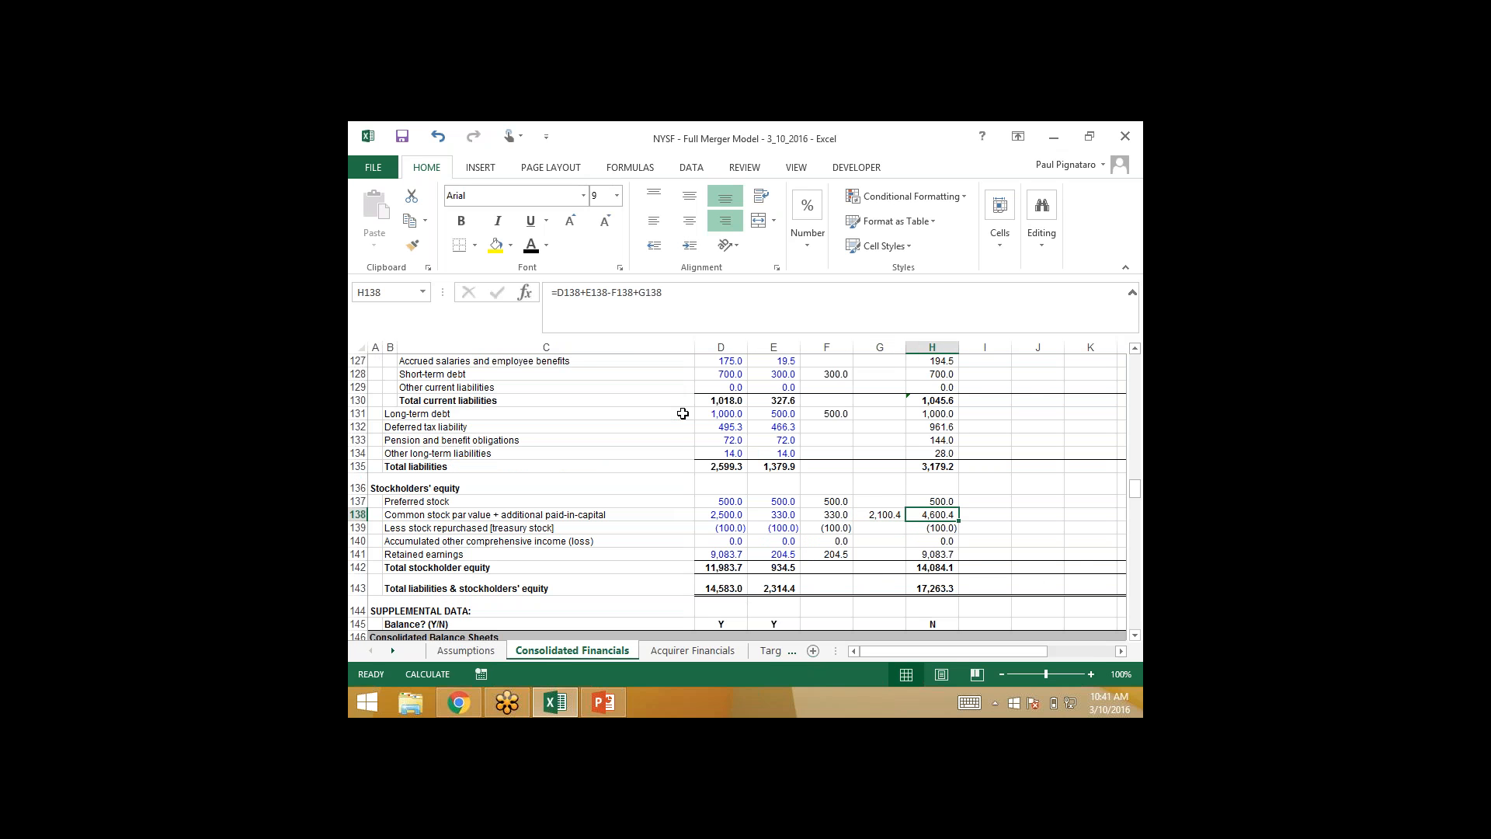
pyautogui.press('Left')
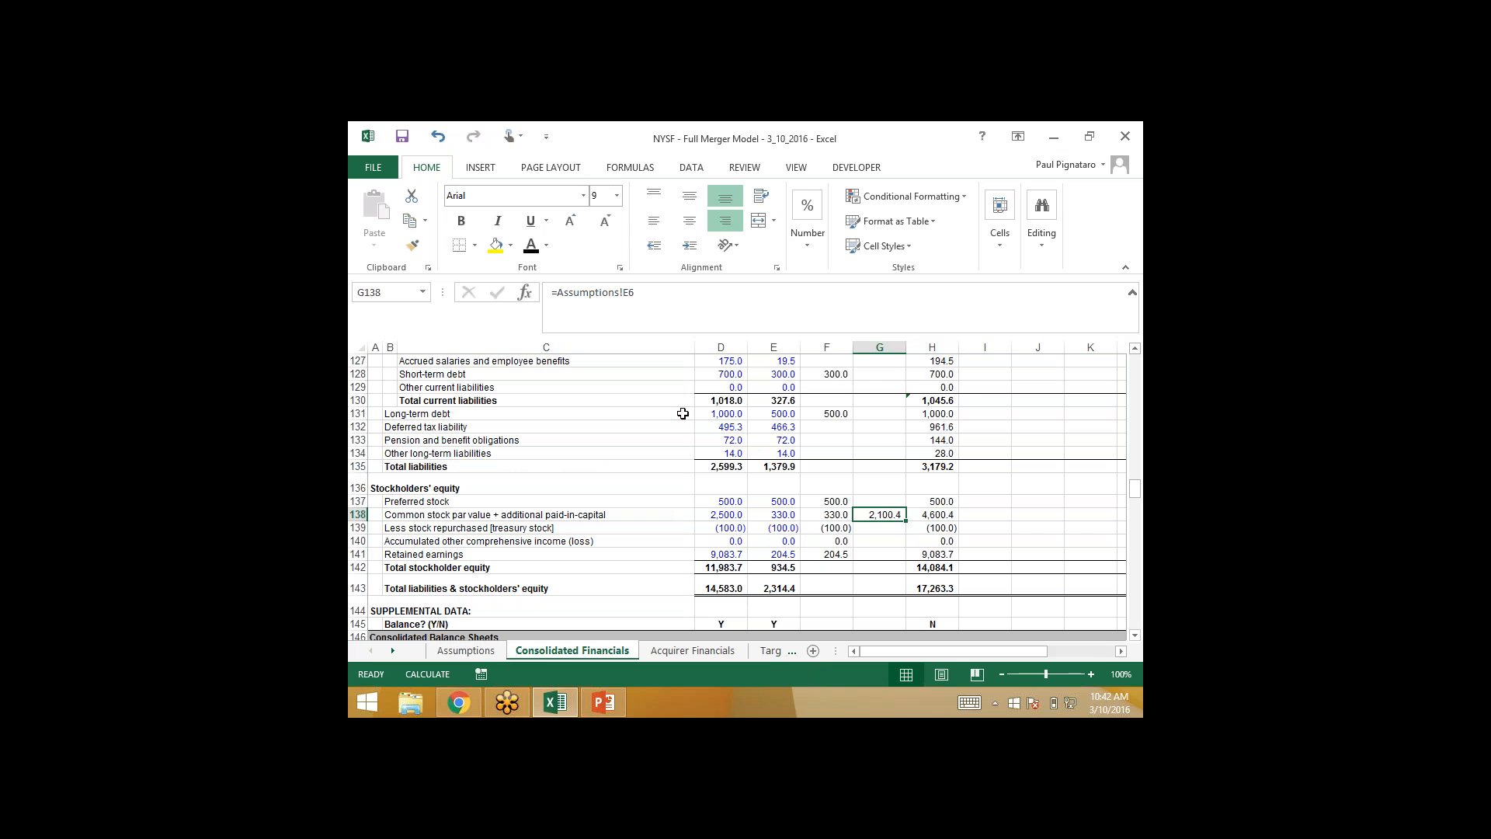
# - Link the long-term debt credit in G131 to the debt source with =Assumptions!E7
pyautogui.press('Up')
pyautogui.press('Up')
pyautogui.press('Up')
pyautogui.press('Up')
pyautogui.press('Up')
pyautogui.press('Up')
pyautogui.press('Up')
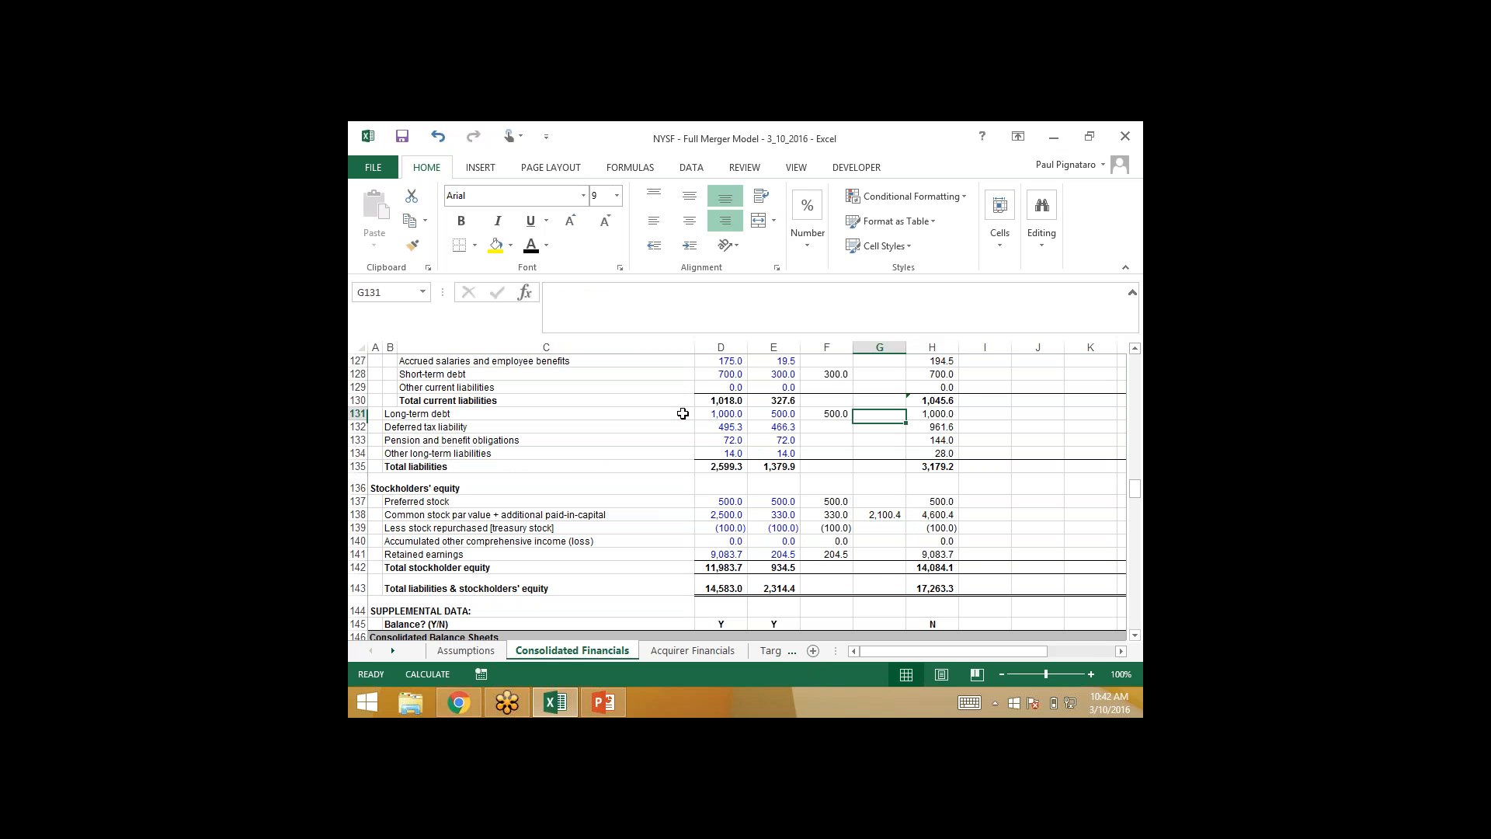
pyautogui.write('=')
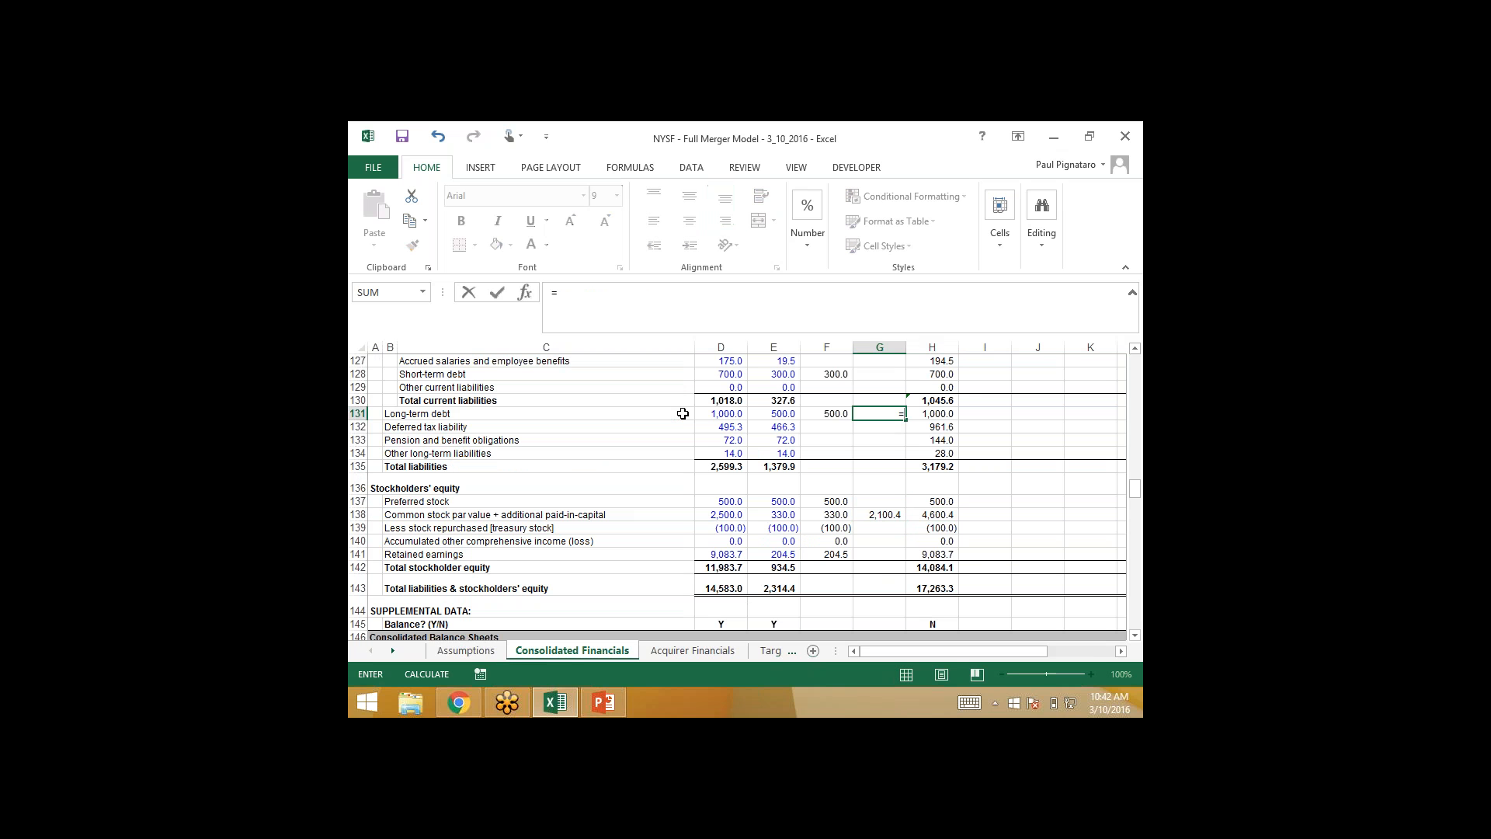
pyautogui.click(468, 651)
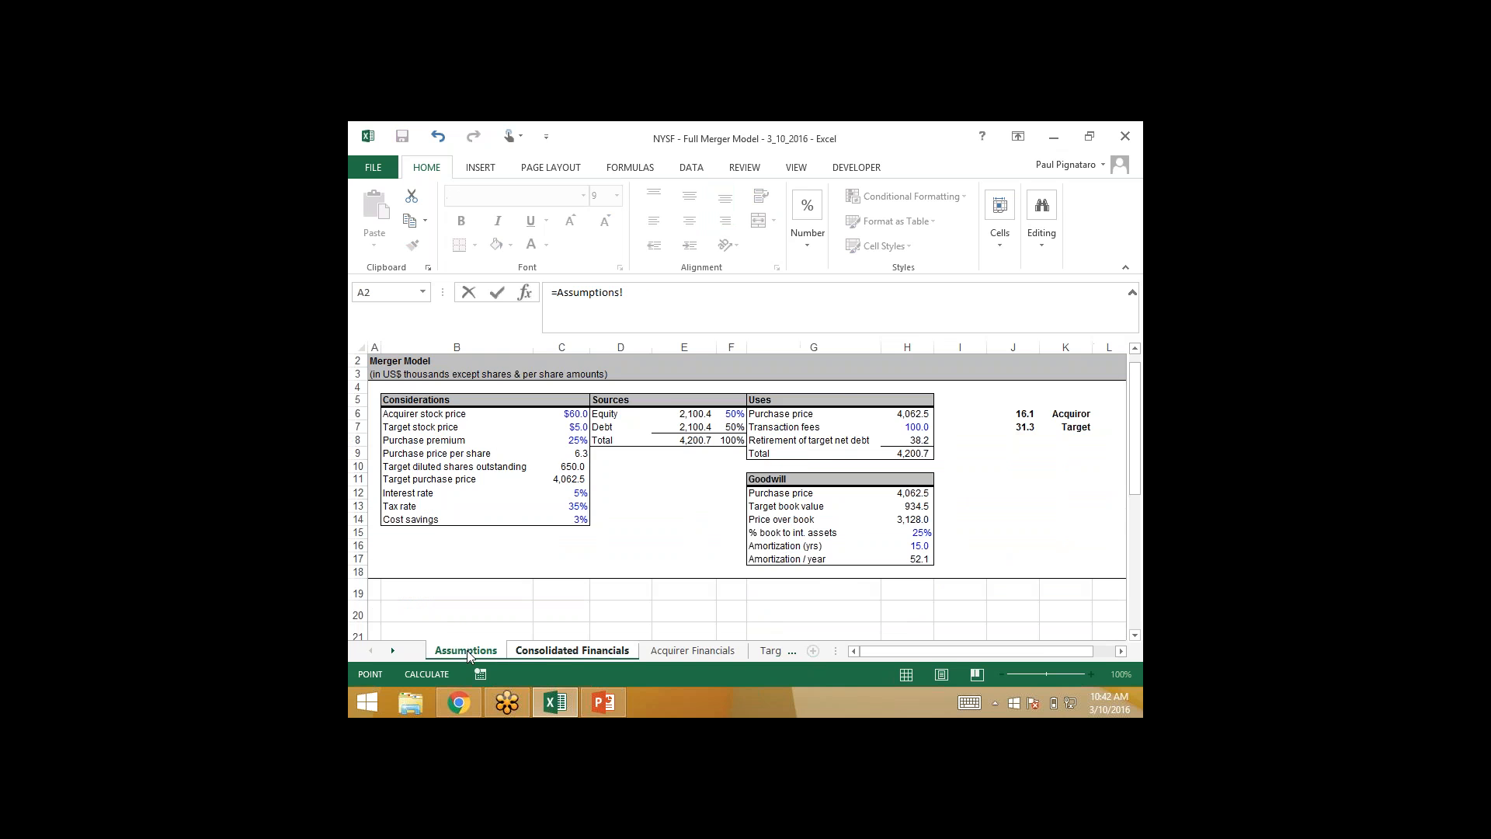
pyautogui.click(689, 426)
pyautogui.press('Return')
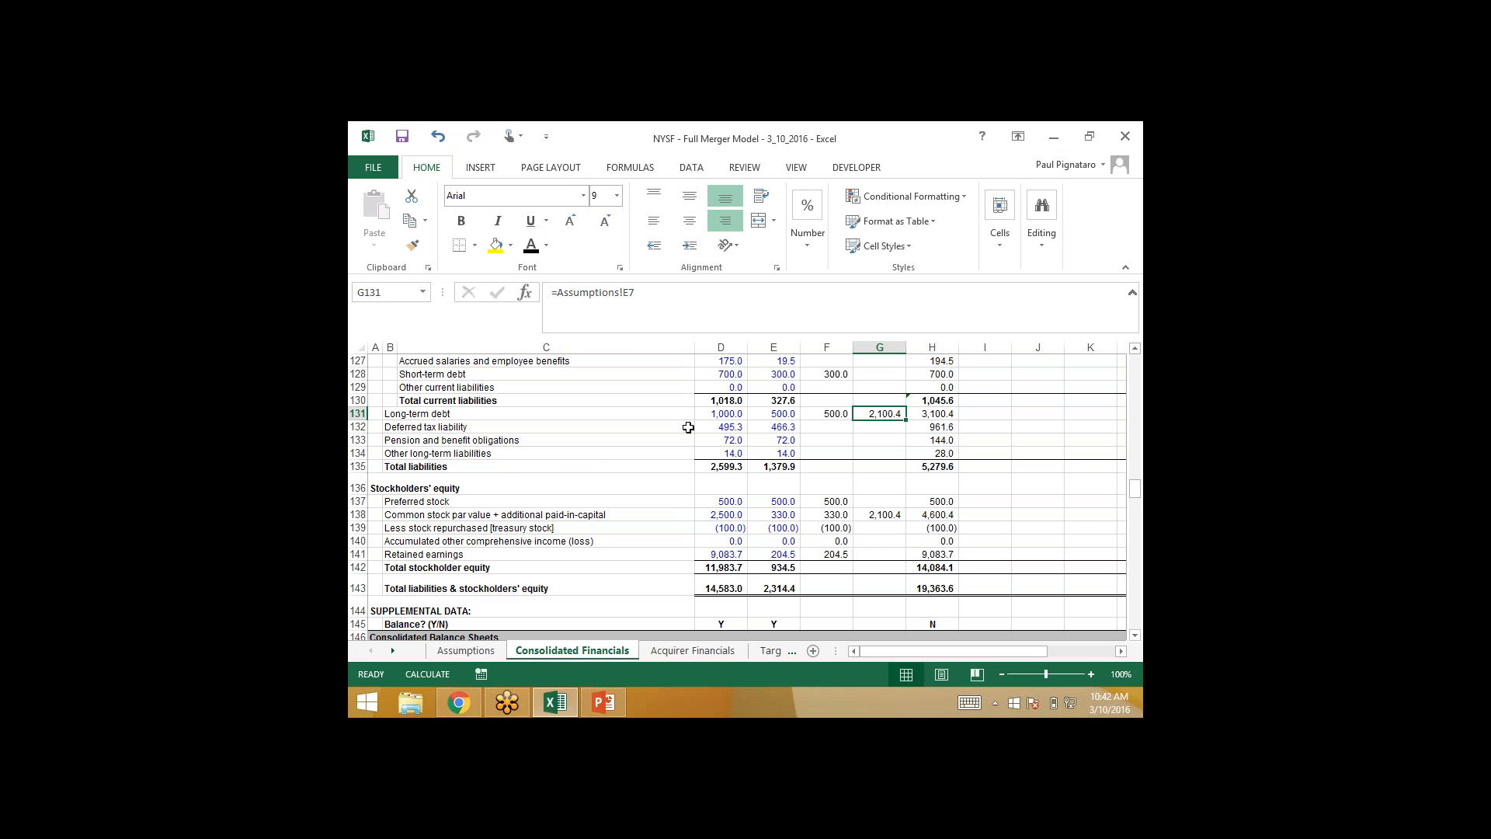
# - Check the sum of the new debt and equity credits across G131:G138
pyautogui.hotkey('shift', 'Down')
pyautogui.hotkey('shift', 'Down')
pyautogui.hotkey('shift', 'Down')
pyautogui.hotkey('shift', 'Down')
pyautogui.hotkey('shift', 'Down')
pyautogui.hotkey('shift', 'Down')
pyautogui.hotkey('shift', 'Down')
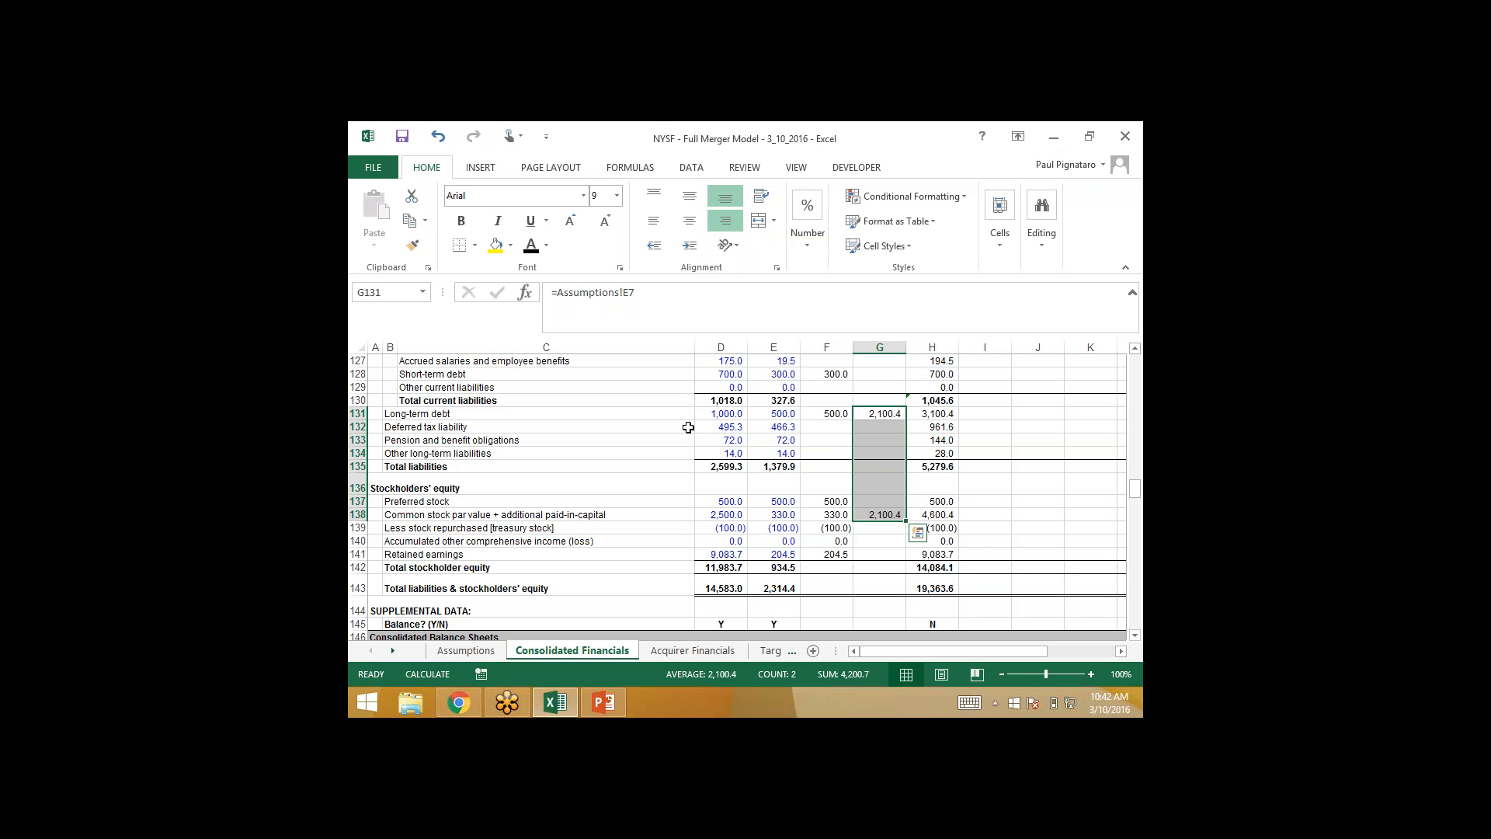
# - Check the sum of the stockholders' equity debits in F137:F141
pyautogui.press('Left')
pyautogui.hotkey('ctrl', 'Down')
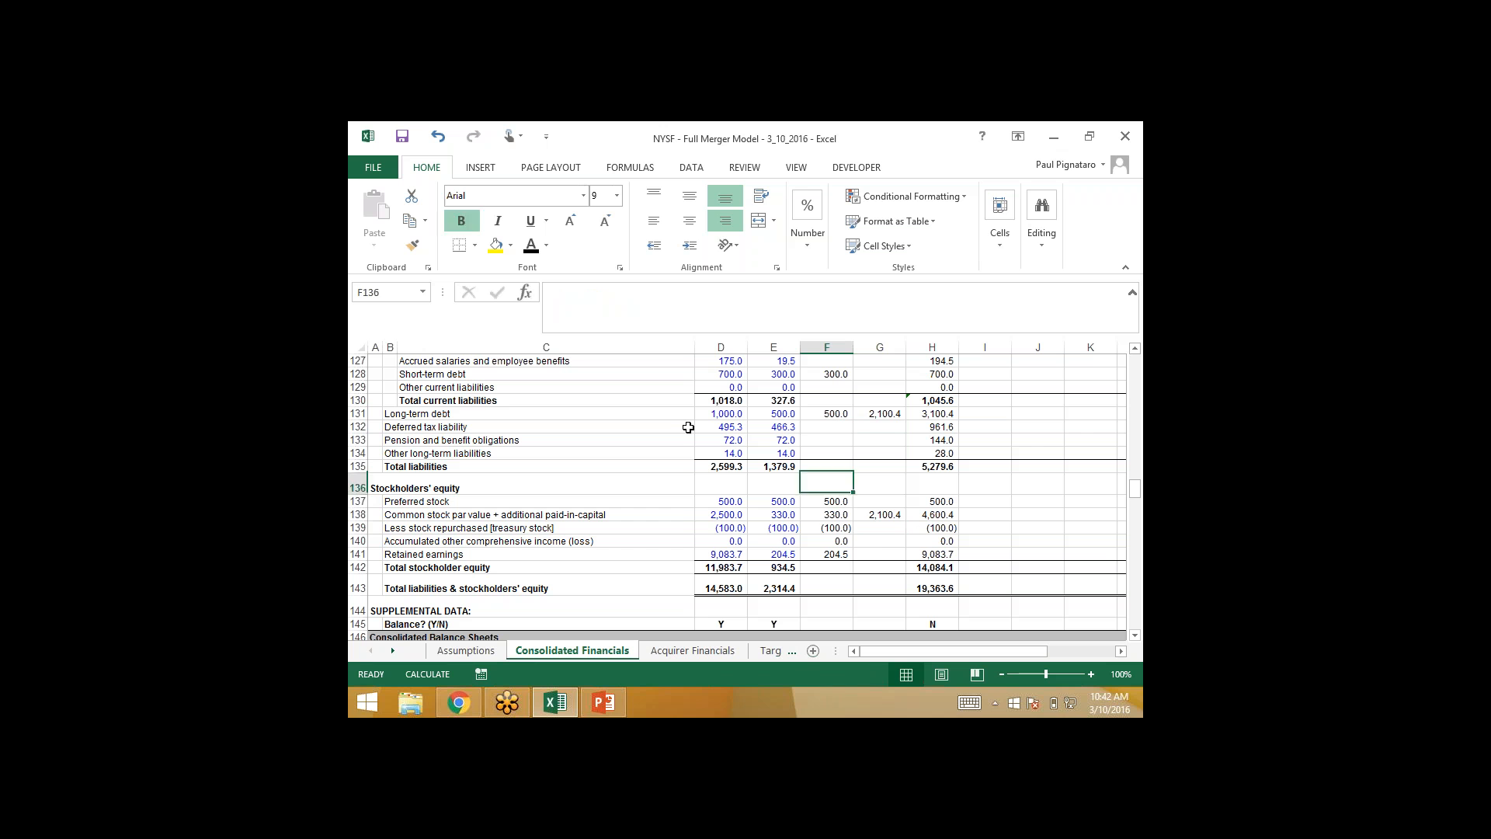
pyautogui.hotkey('shift', 'Down')
pyautogui.hotkey('shift', 'Down')
pyautogui.hotkey('shift', 'Down')
pyautogui.hotkey('shift', 'Down')
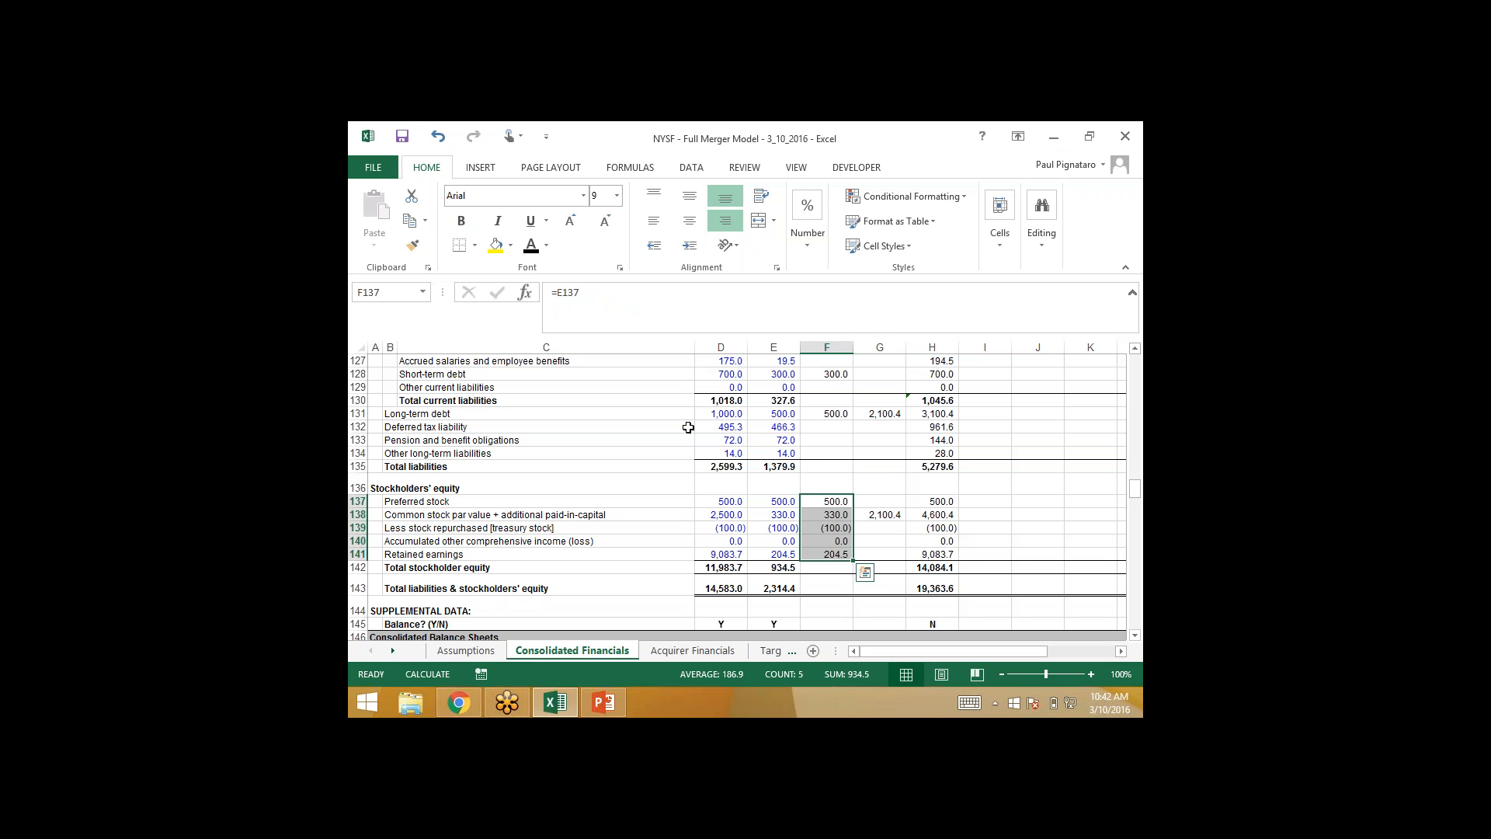
# - Check the sum of all liability and equity debits across F127:F141
pyautogui.press('Up')
pyautogui.press('Up')
pyautogui.press('Up')
pyautogui.press('Up')
pyautogui.press('Up')
pyautogui.press('Up')
pyautogui.press('Up')
pyautogui.press('Up')
pyautogui.press('Up')
pyautogui.press('Up')
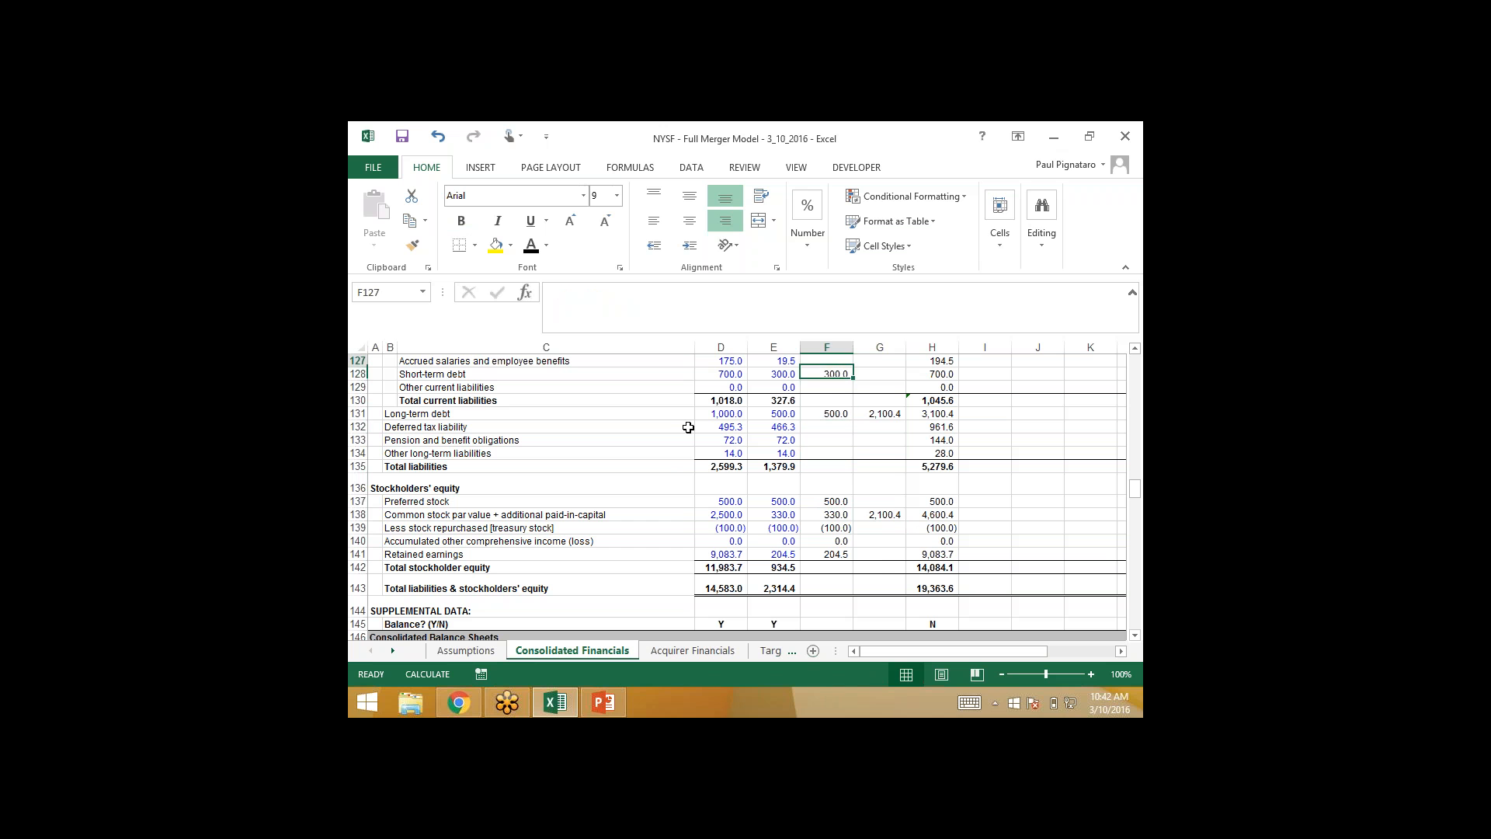
pyautogui.hotkey('shift', 'Down')
pyautogui.hotkey('shift', 'Down')
pyautogui.hotkey('shift', 'Down')
pyautogui.hotkey('shift', 'Down')
pyautogui.hotkey('shift', 'Down')
pyautogui.hotkey('shift', 'Down')
pyautogui.hotkey('shift', 'Down')
pyautogui.hotkey('shift', 'Down')
pyautogui.hotkey('shift', 'Down')
pyautogui.hotkey('shift', 'Down')
pyautogui.hotkey('shift', 'Down')
pyautogui.hotkey('shift', 'Down')
pyautogui.hotkey('shift', 'Down')
pyautogui.hotkey('shift', 'Down')
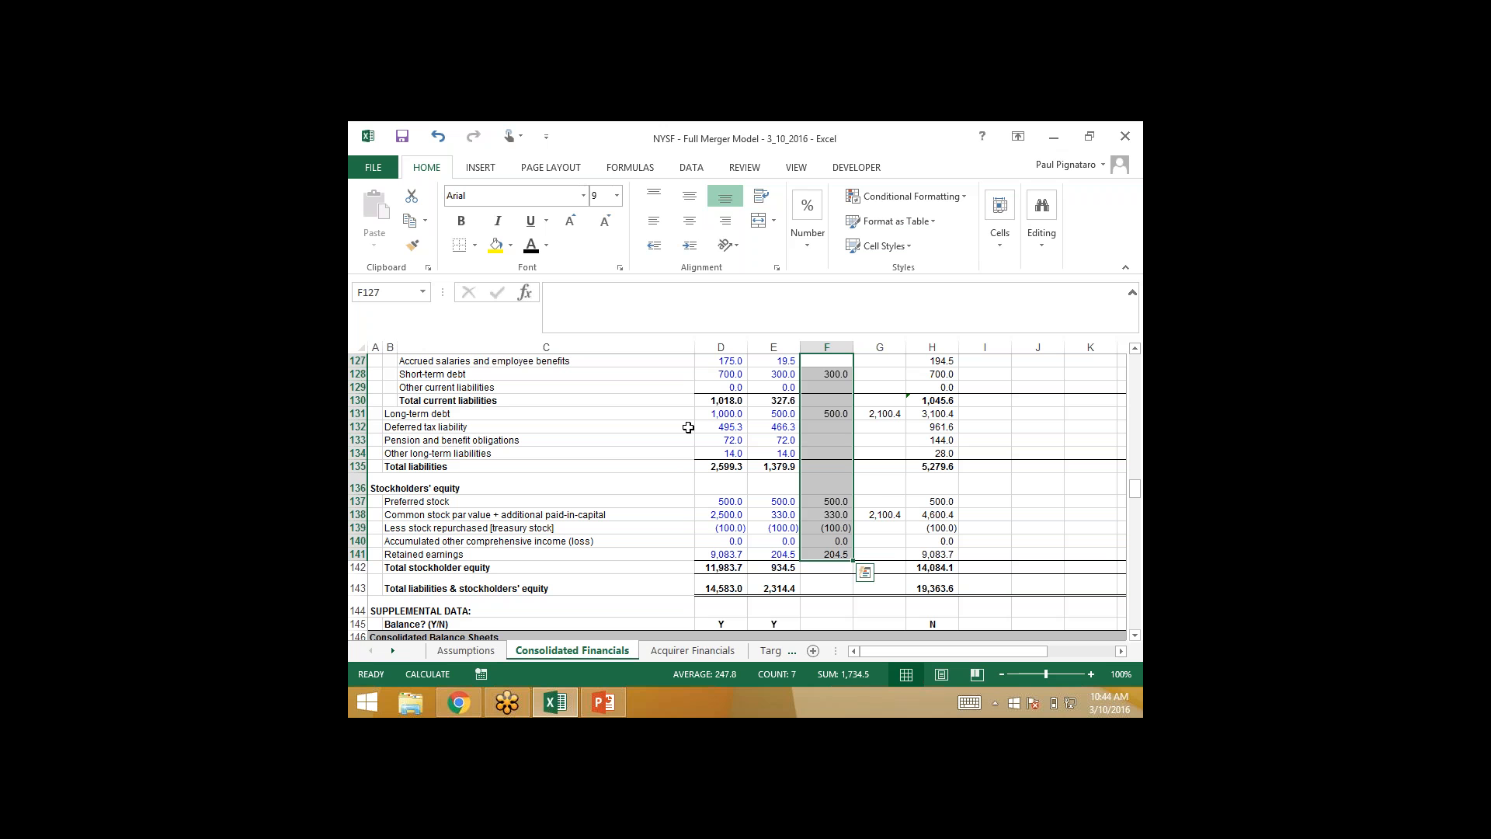
# - Recheck the sum of the long-term debt and common stock credits in G131:G138 for comparison with the debits
pyautogui.press('Right')
pyautogui.press('Down')
pyautogui.press('Down')
pyautogui.press('Down')
pyautogui.press('Down')
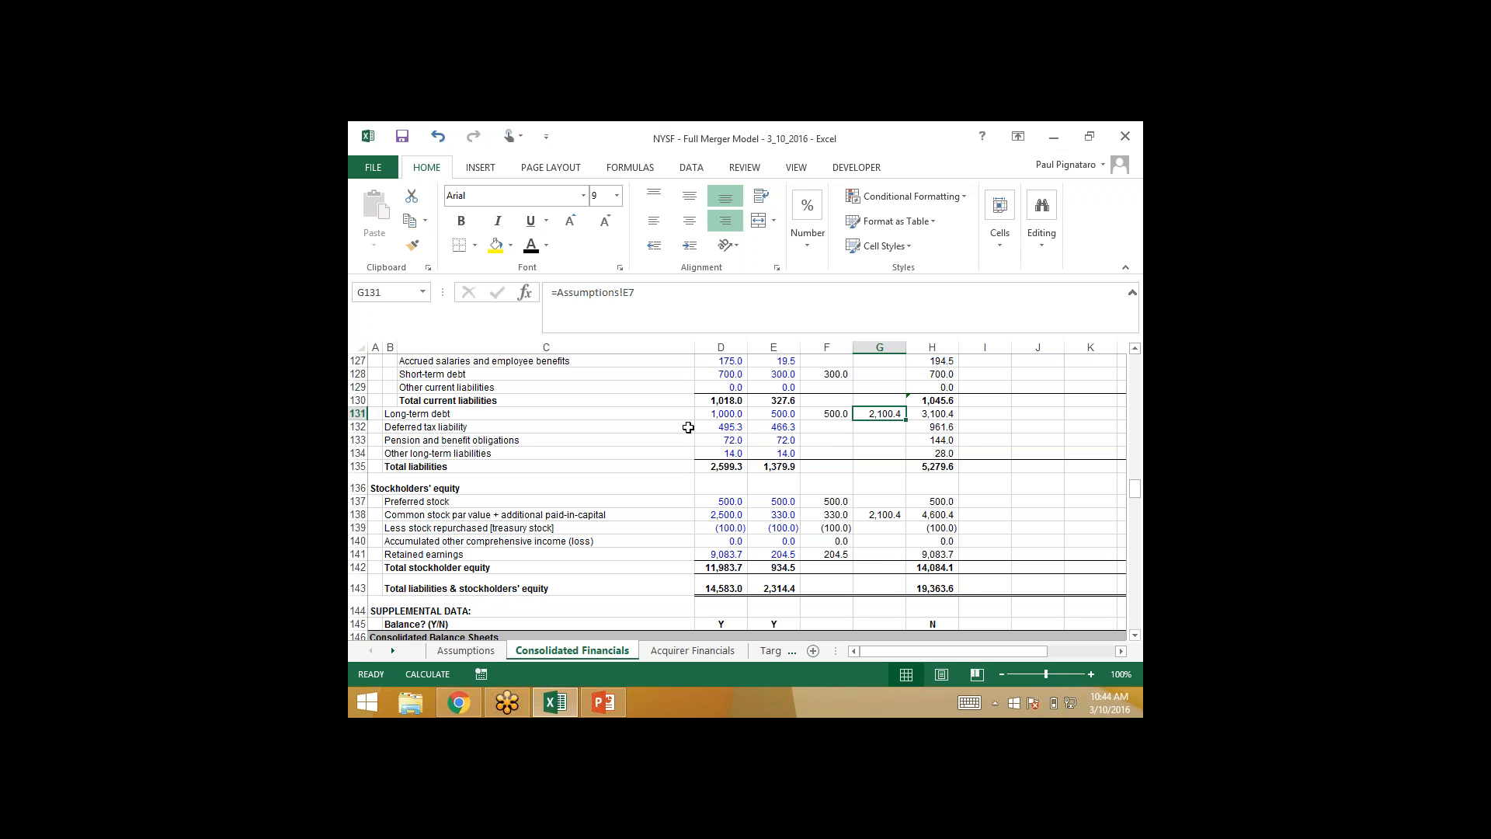
pyautogui.hotkey('shift', 'Down')
pyautogui.hotkey('shift', 'Down')
pyautogui.hotkey('shift', 'Down')
pyautogui.hotkey('shift', 'Down')
pyautogui.hotkey('shift', 'Down')
pyautogui.hotkey('shift', 'Down')
pyautogui.hotkey('shift', 'Down')
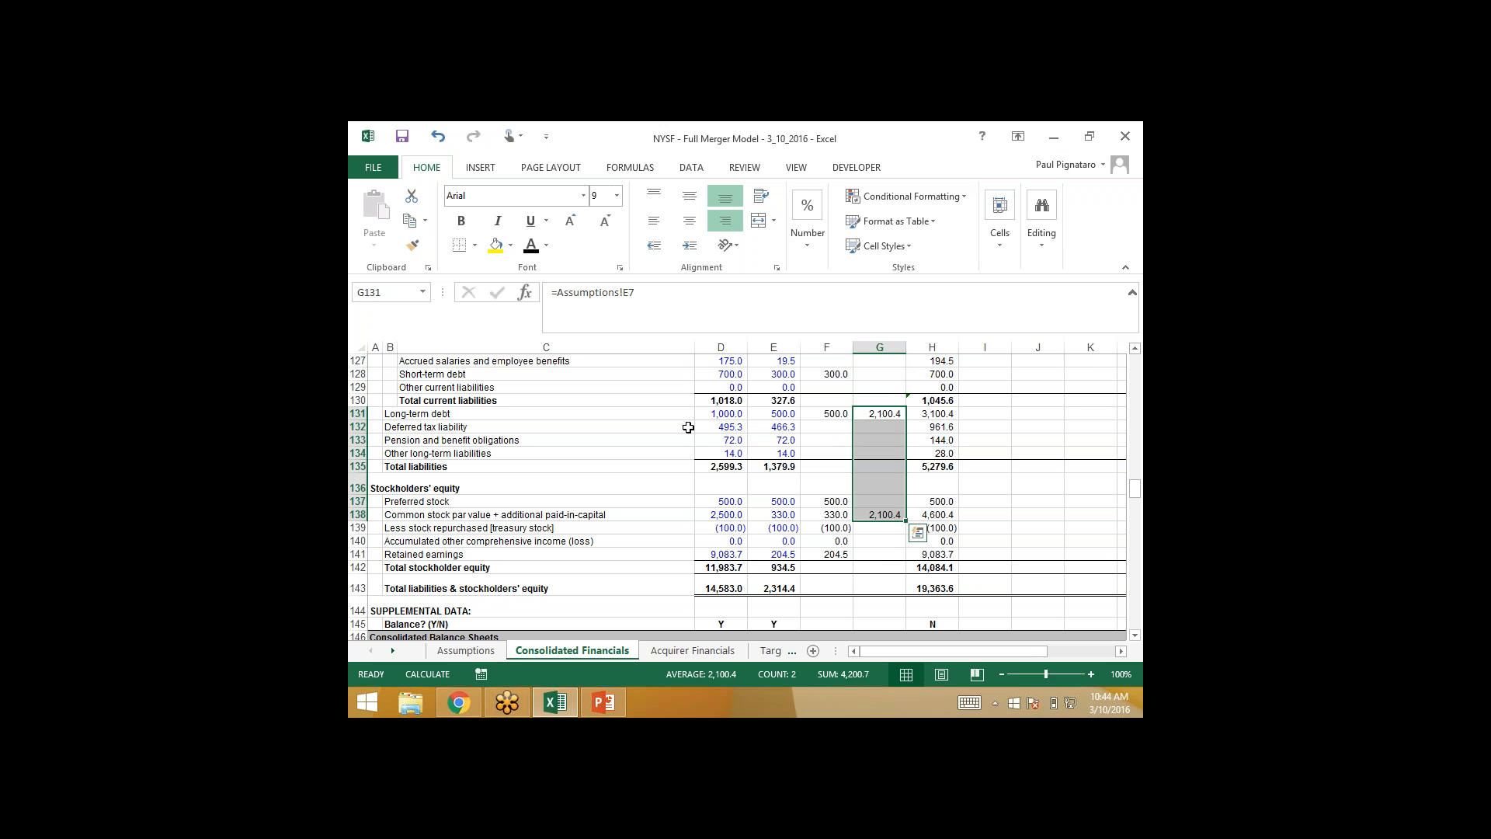
# - Review the Credits column through the asset rows and check the cash credit link in G111
pyautogui.press('Up')
pyautogui.press('Up')
pyautogui.press('Up')
pyautogui.press('Up')
pyautogui.press('Up')
pyautogui.press('Up')
pyautogui.press('Up')
pyautogui.press('Up')
pyautogui.press('Up')
pyautogui.press('Up')
pyautogui.press('Up')
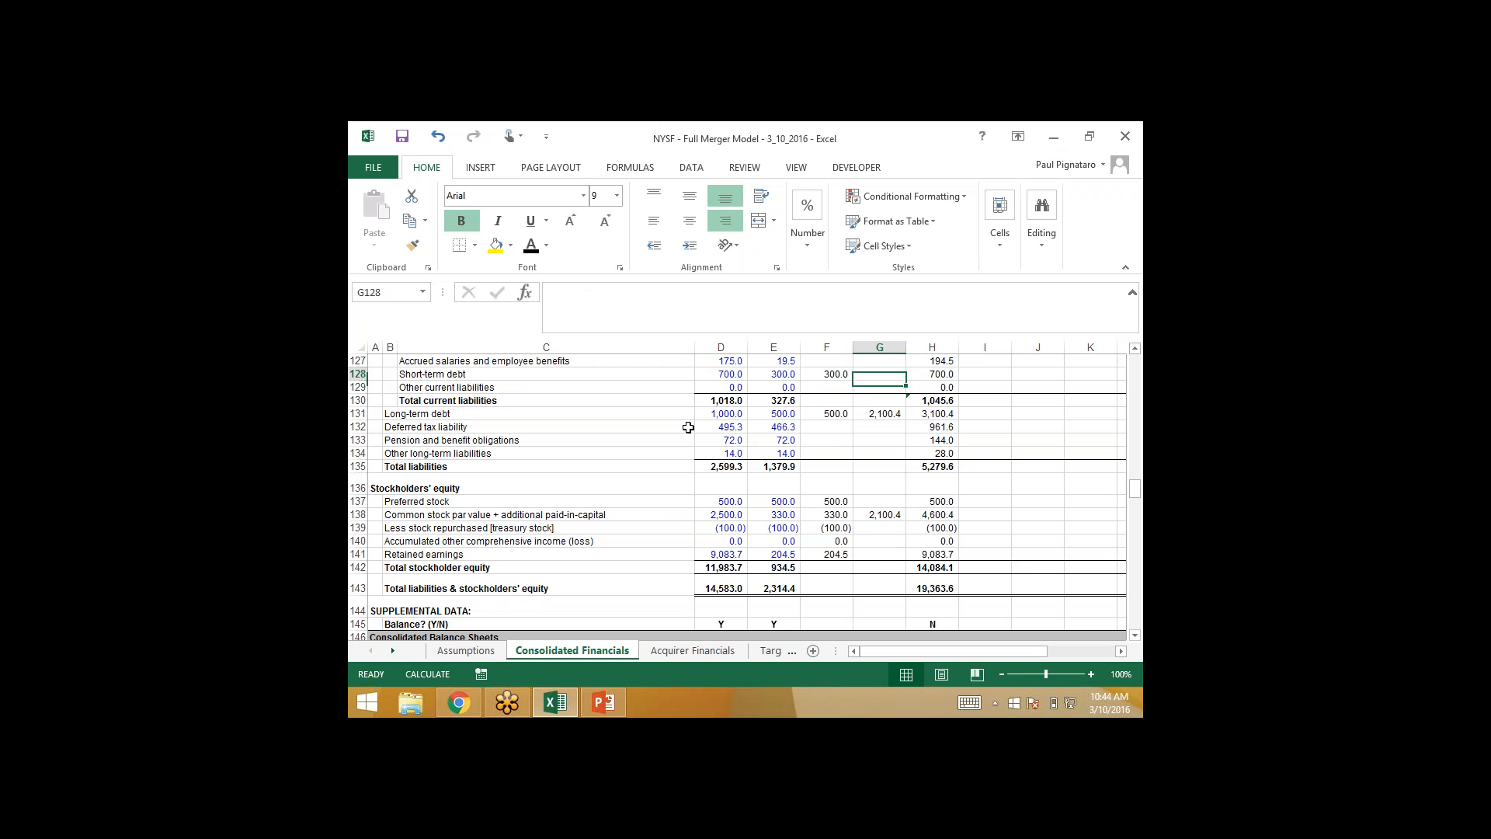
pyautogui.press('Up')
pyautogui.press('Up')
pyautogui.press('Up')
pyautogui.press('Up')
pyautogui.press('Up')
pyautogui.press('Up')
pyautogui.press('Up')
pyautogui.press('Up')
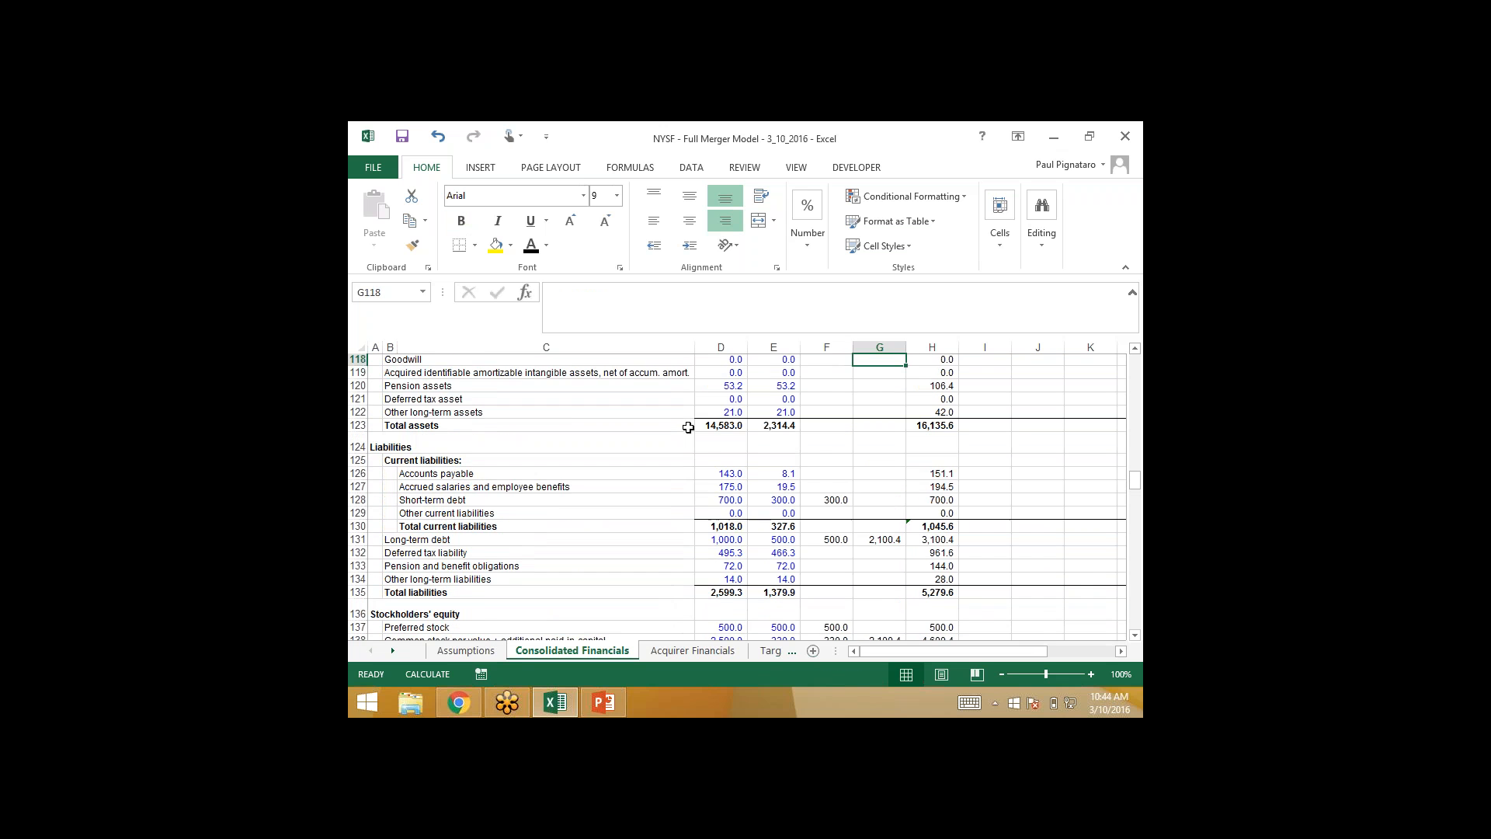
pyautogui.press('Up')
pyautogui.press('Up')
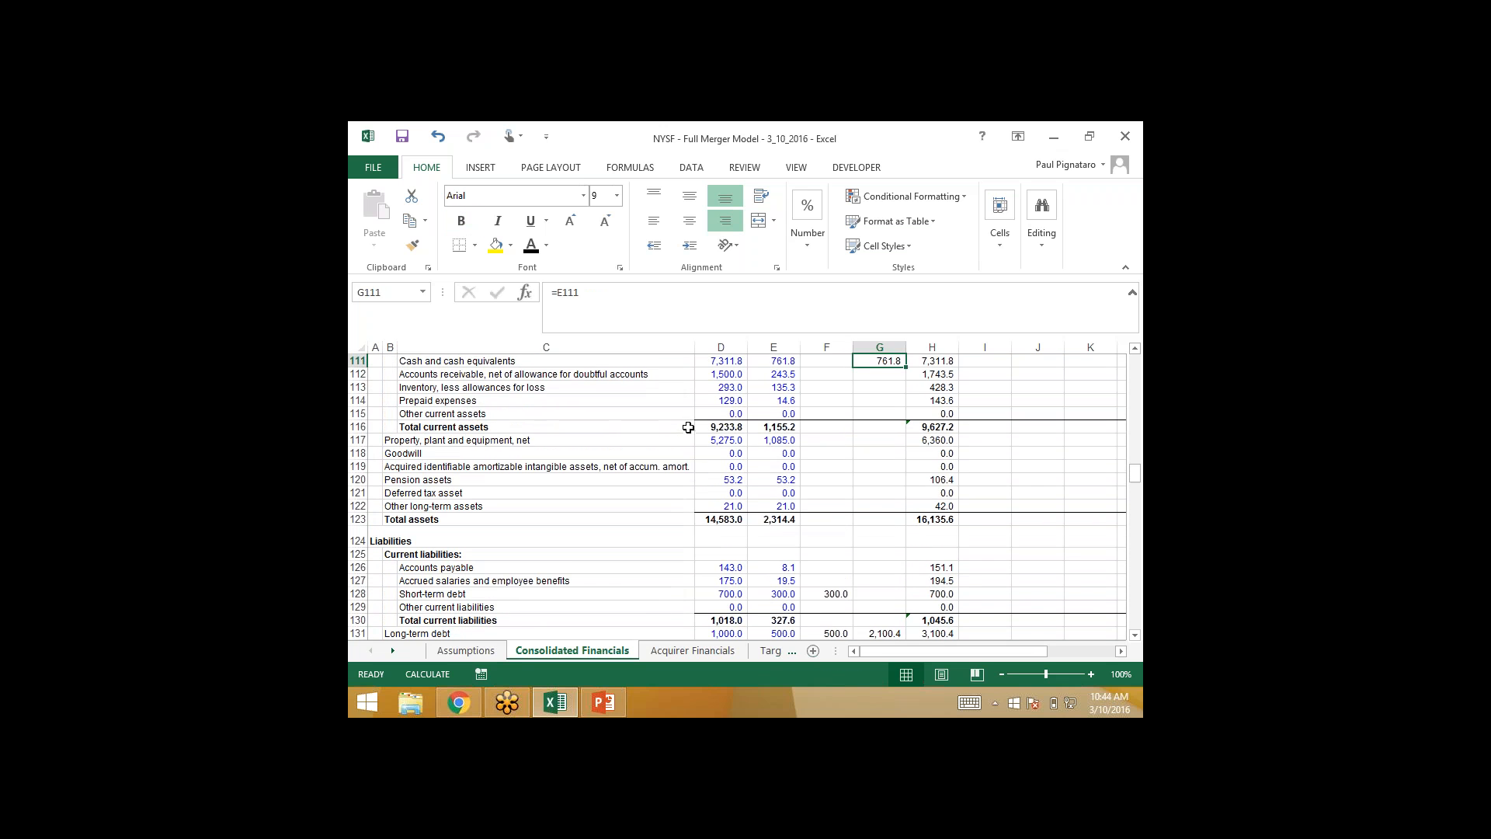
pyautogui.press('Down')
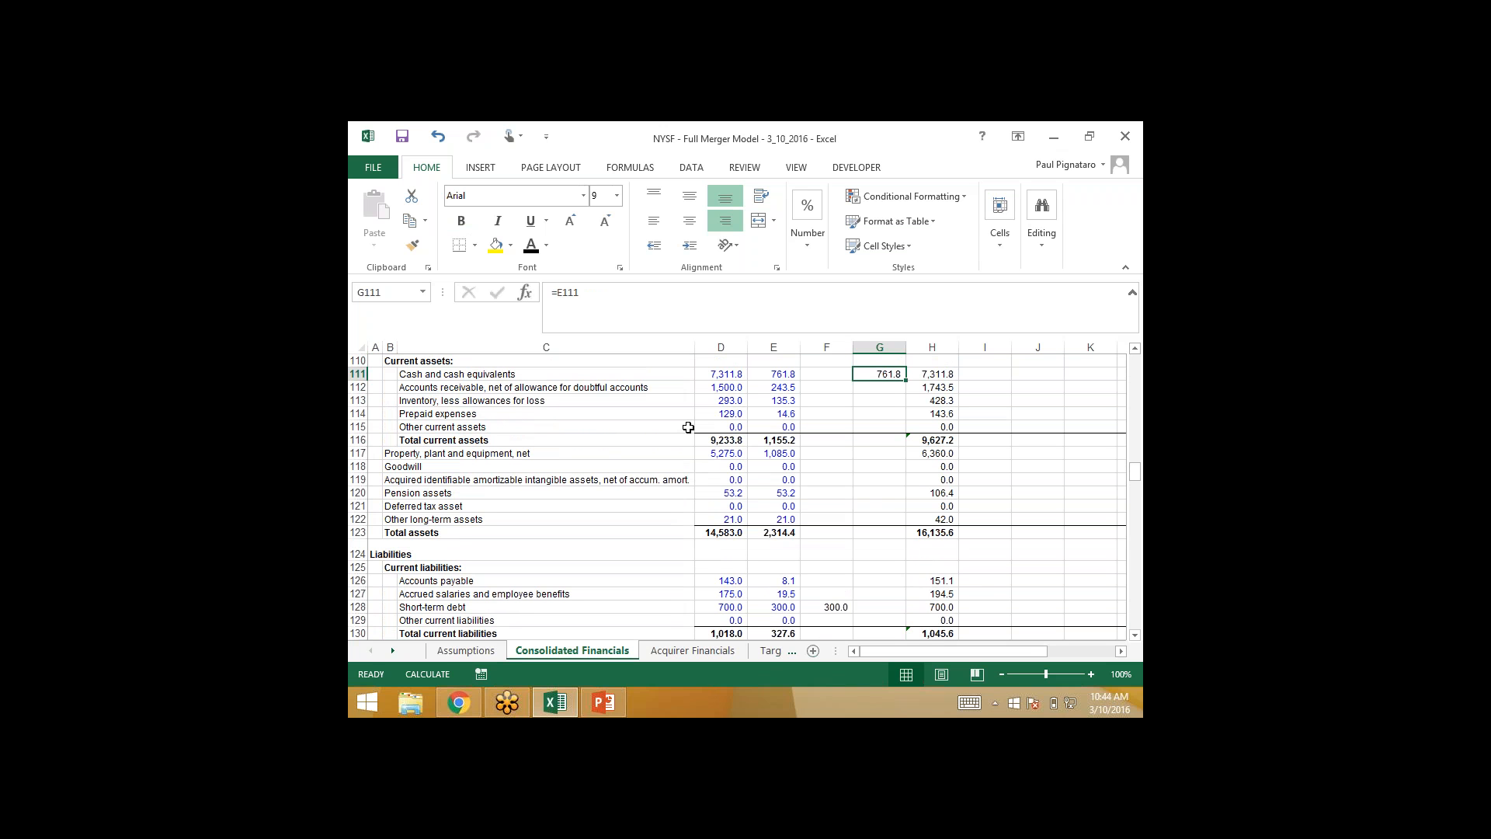
pyautogui.press('Down')
pyautogui.press('Down')
pyautogui.press('Up')
pyautogui.press('Up')
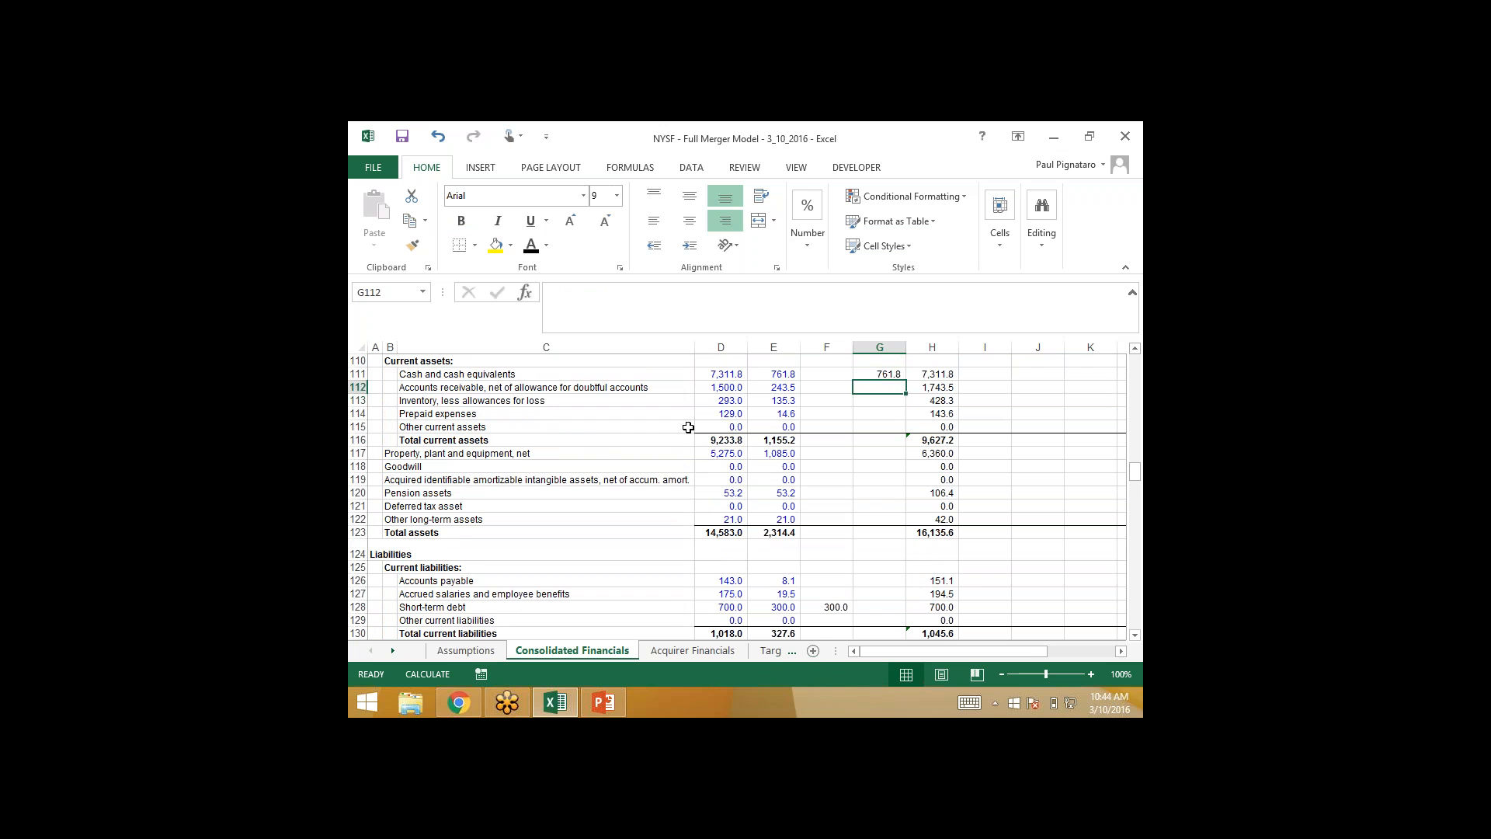
# - Review the Credits column from the current assets down to the other long-term liabilities row
pyautogui.press('Down')
pyautogui.press('Down')
pyautogui.press('Down')
pyautogui.press('Down')
pyautogui.press('Down')
pyautogui.press('Down')
pyautogui.press('Down')
pyautogui.press('Down')
pyautogui.press('Down')
pyautogui.press('Down')
pyautogui.press('Down')
pyautogui.press('Down')
pyautogui.press('Down')
pyautogui.press('Down')
pyautogui.press('Down')
pyautogui.press('Down')
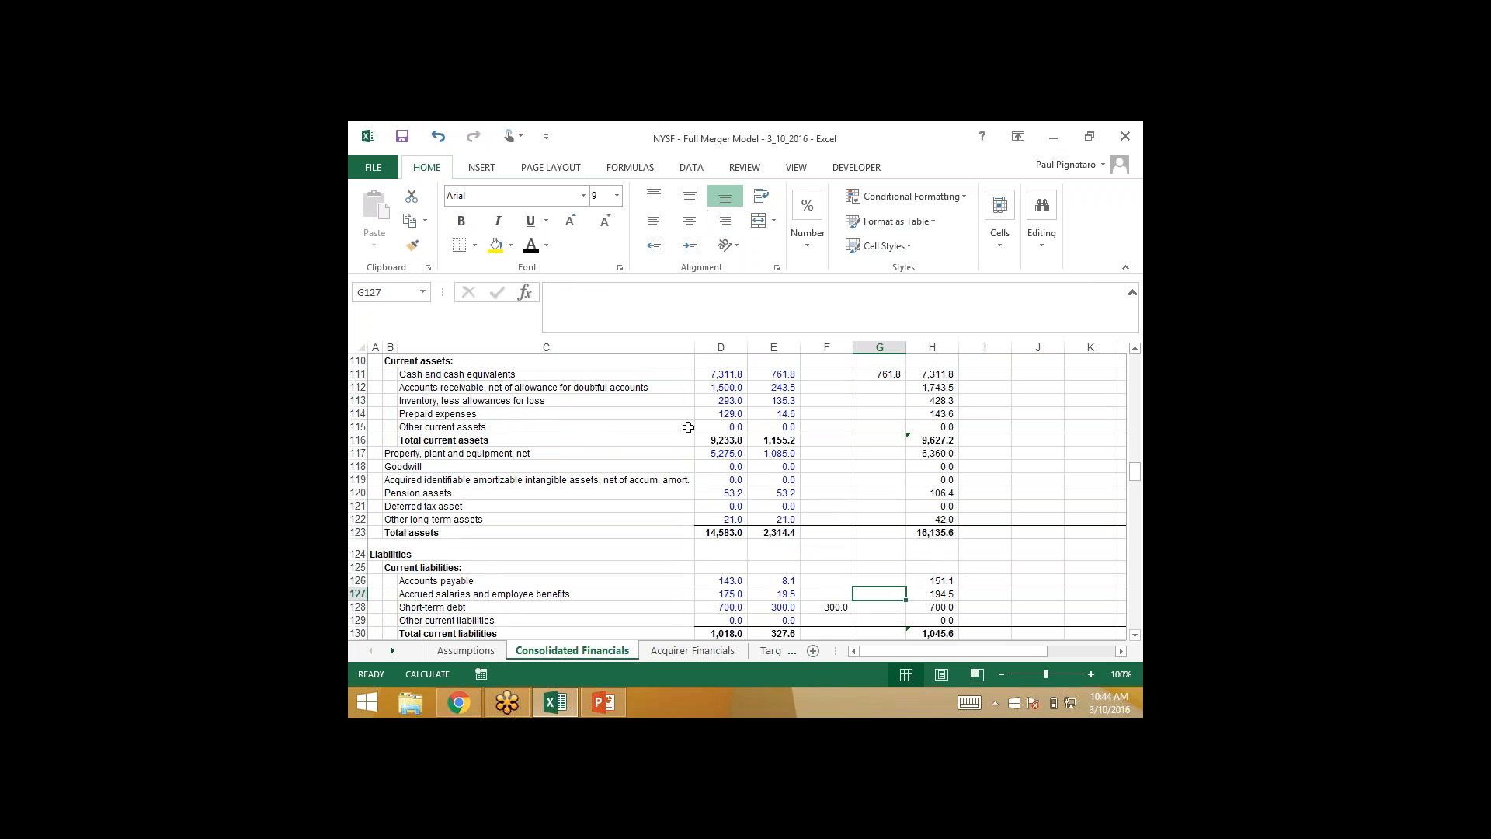
pyautogui.press('Down')
pyautogui.press('Down')
pyautogui.press('Down')
pyautogui.press('Down')
pyautogui.press('Down')
pyautogui.press('Down')
pyautogui.press('Down')
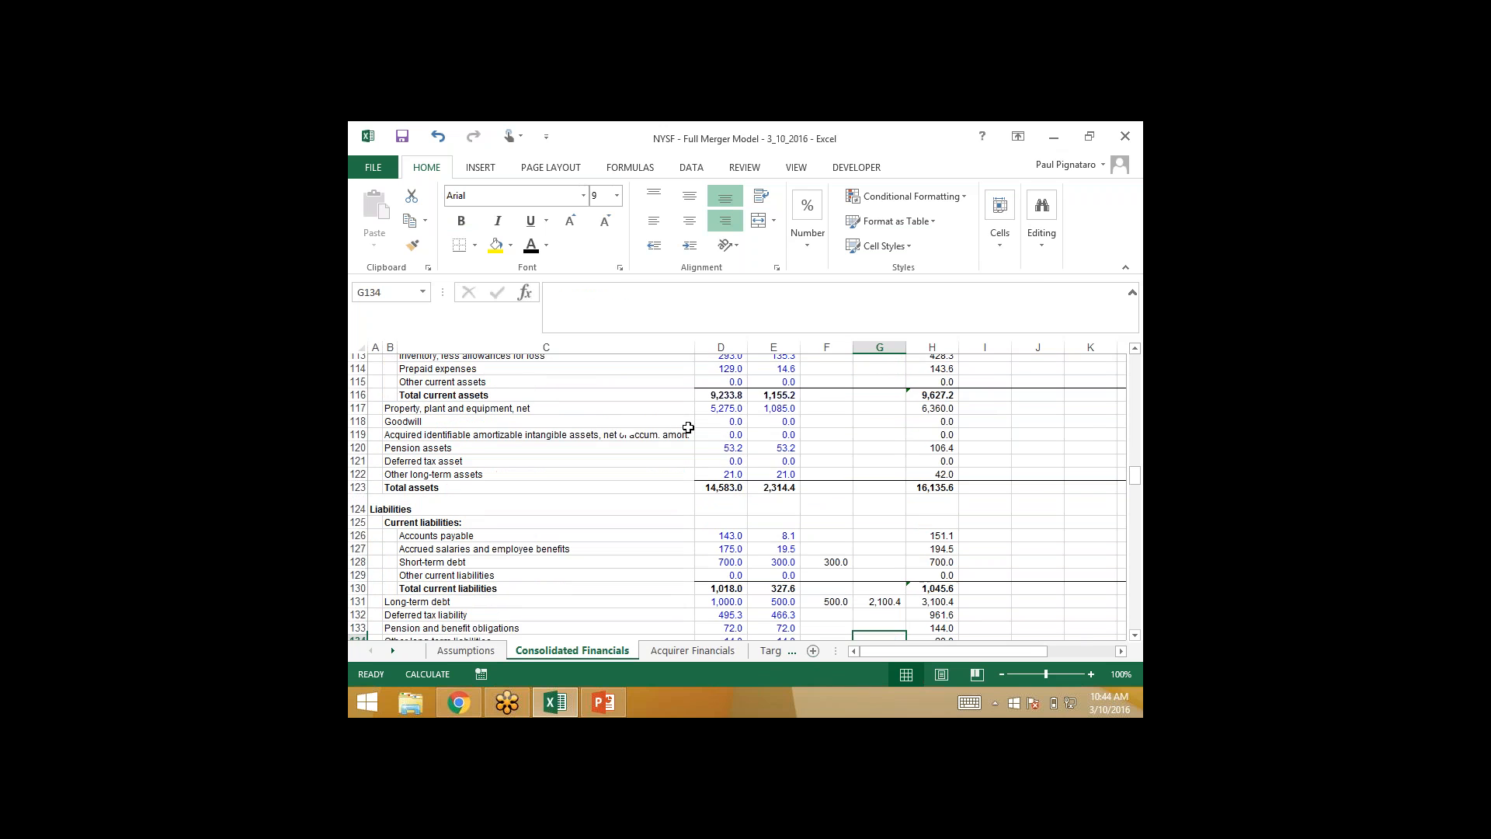
# - Start a scratch formula in I128 that references the preferred stock debit in F137
pyautogui.press('Up')
pyautogui.press('Up')
pyautogui.press('Up')
pyautogui.press('Up')
pyautogui.press('Up')
pyautogui.press('Up')
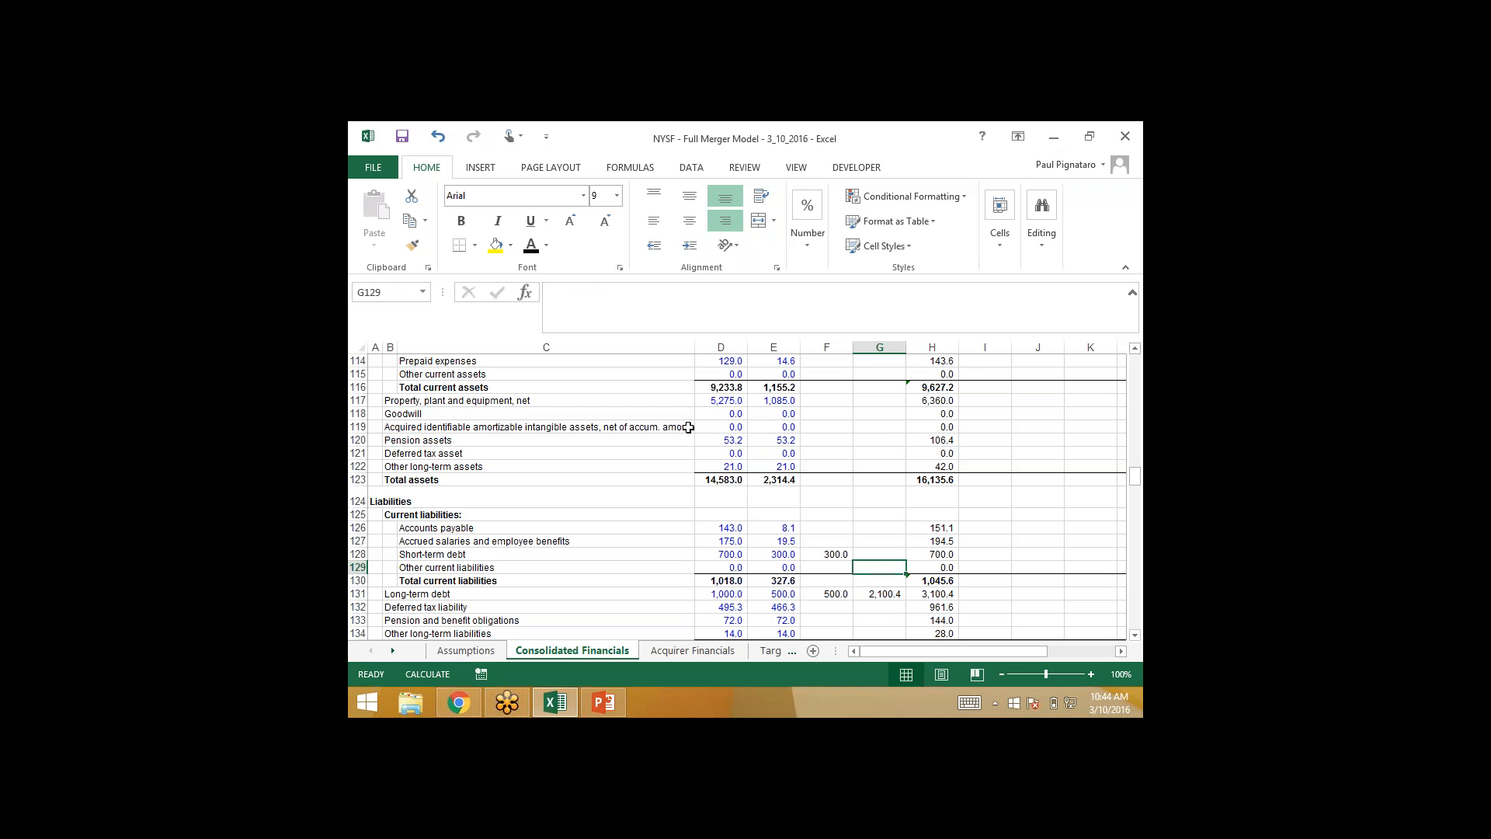
pyautogui.press('Right')
pyautogui.press('Right')
pyautogui.write('=')
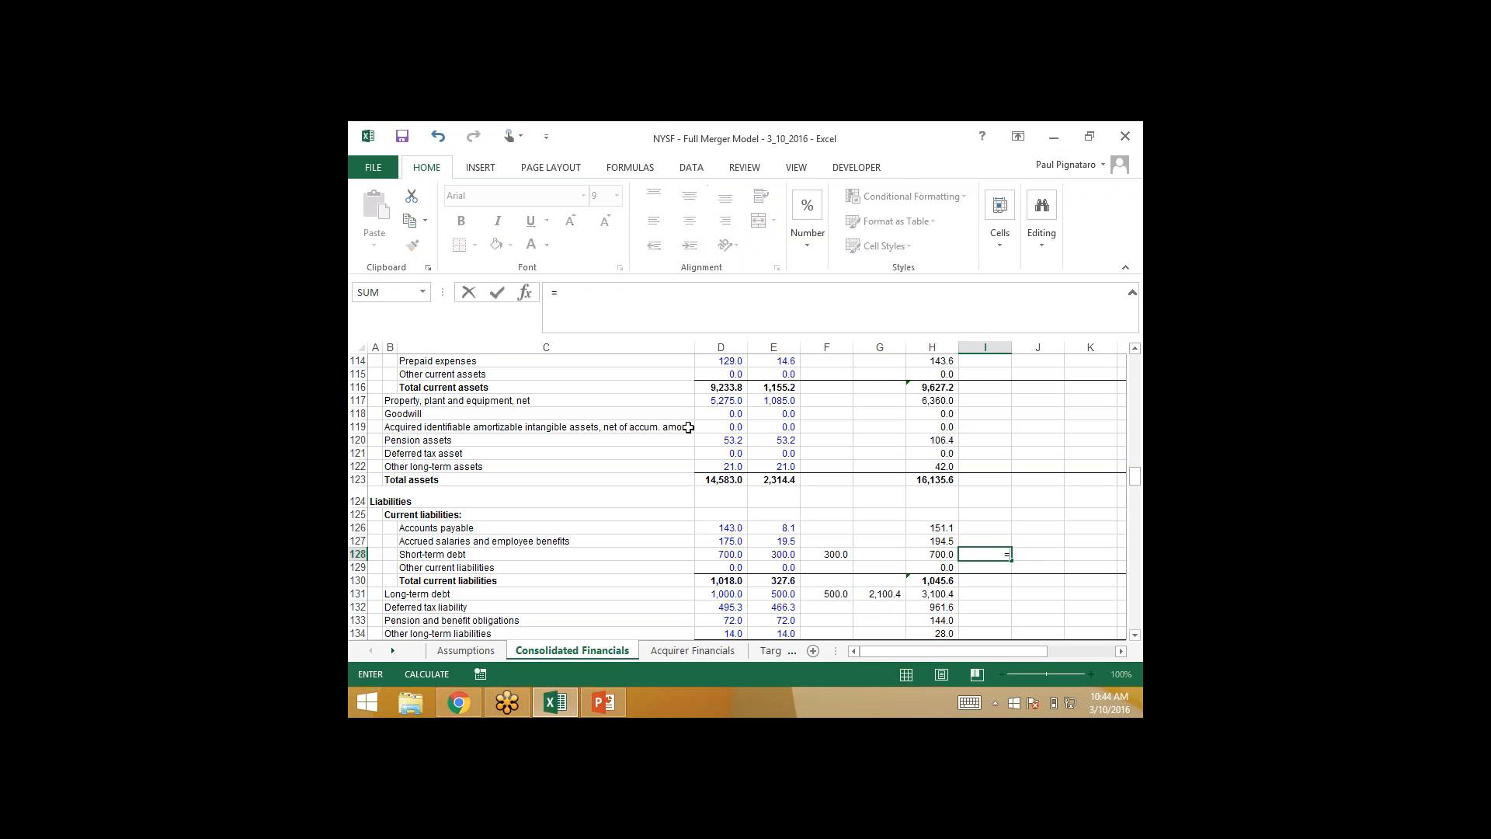
pyautogui.press('Left')
pyautogui.press('Left')
pyautogui.press('Left')
pyautogui.press('Down')
pyautogui.press('Down')
pyautogui.press('Down')
pyautogui.press('Down')
pyautogui.press('Down')
pyautogui.press('Down')
pyautogui.press('Down')
pyautogui.press('Down')
pyautogui.press('Down')
pyautogui.press('Down')
pyautogui.press('Down')
pyautogui.press('Down')
pyautogui.press('Down')
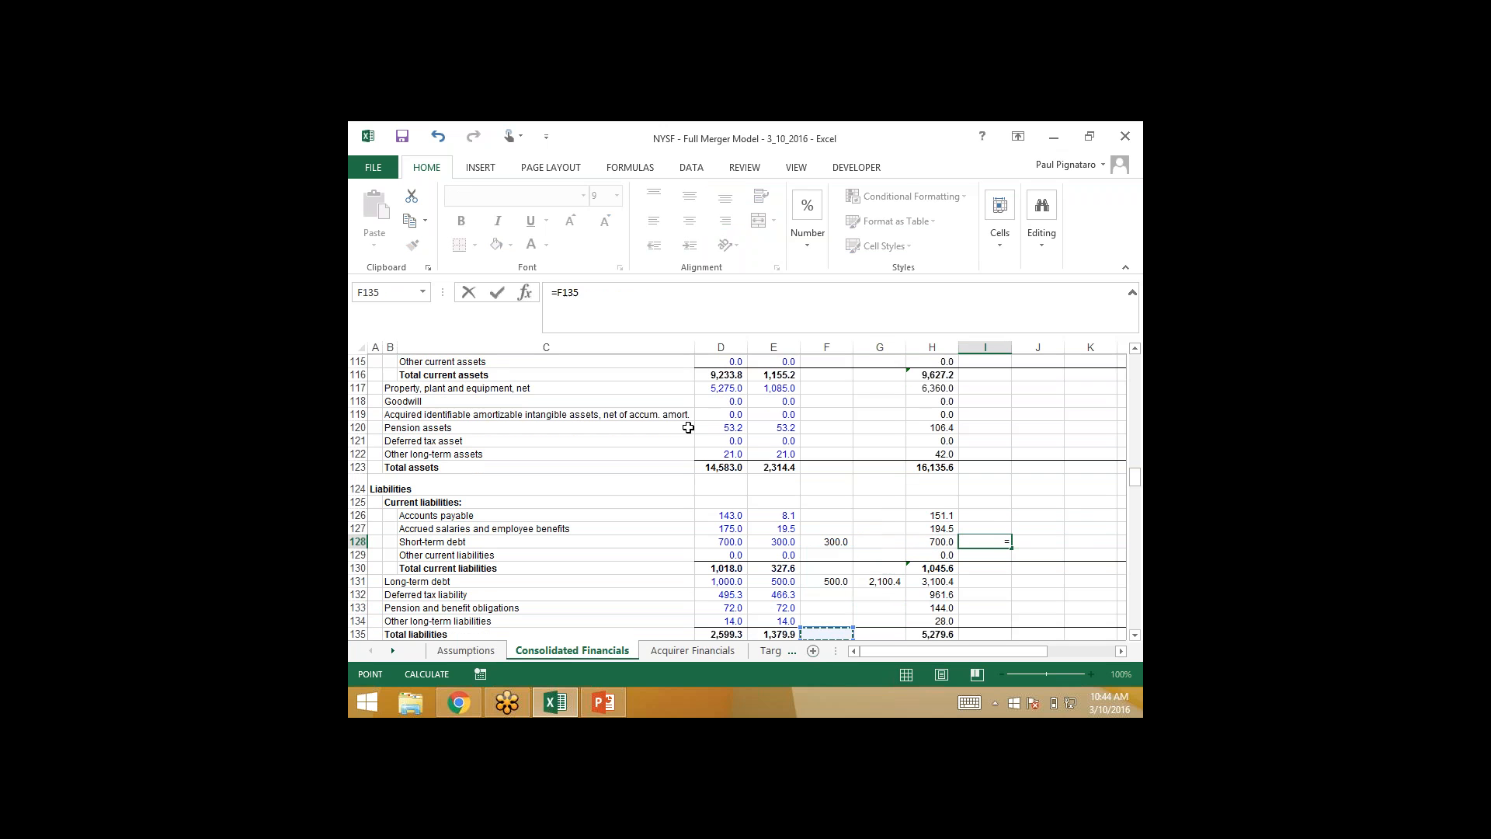
pyautogui.press('Down')
pyautogui.press('Down')
pyautogui.press('Down')
pyautogui.press('Down')
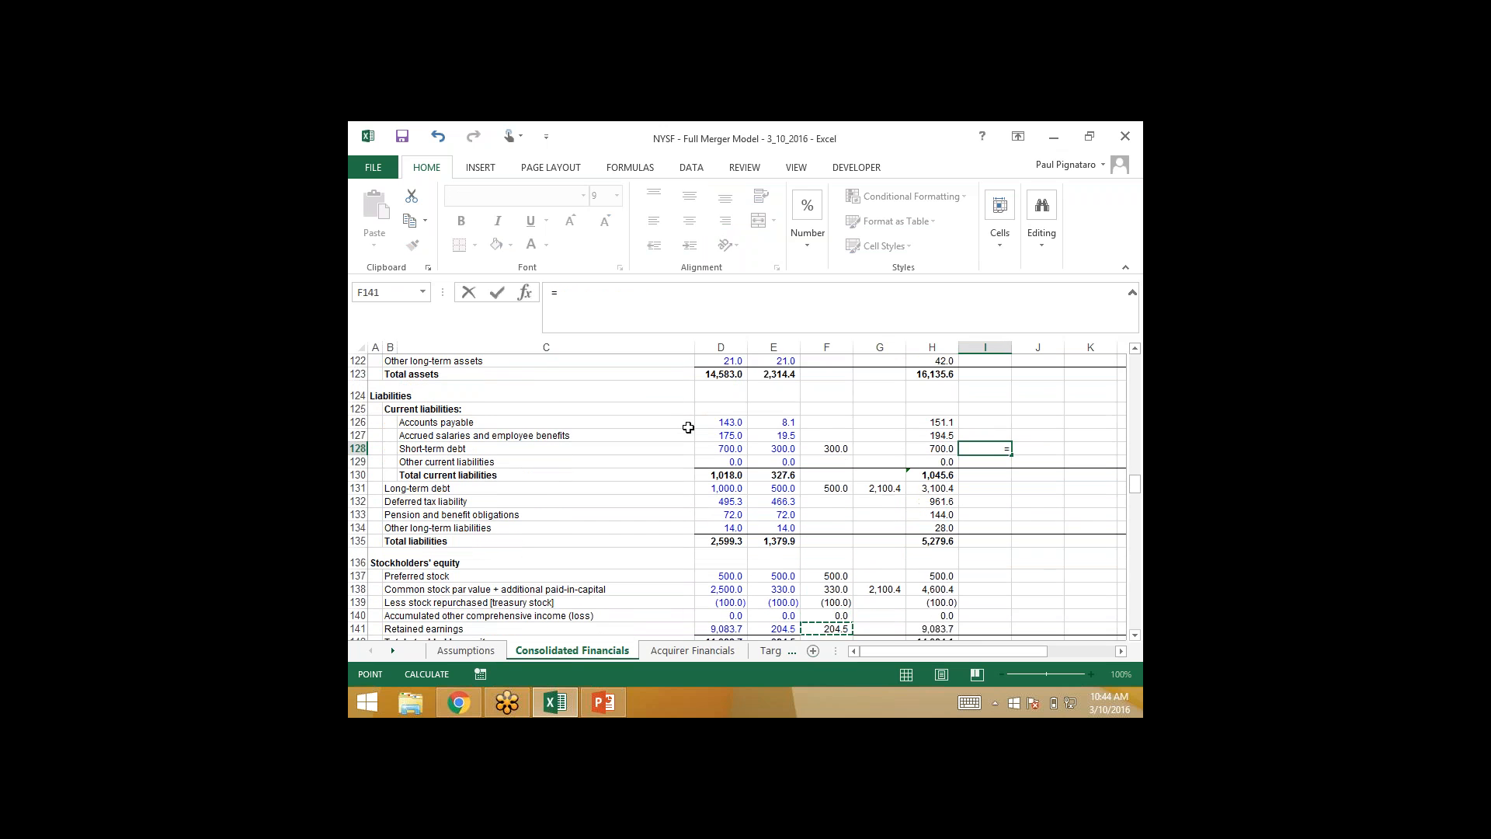
pyautogui.press('Up')
pyautogui.press('Up')
pyautogui.press('Up')
pyautogui.press('Up')
pyautogui.press('Up')
pyautogui.press('Up')
pyautogui.press('Up')
pyautogui.press('Up')
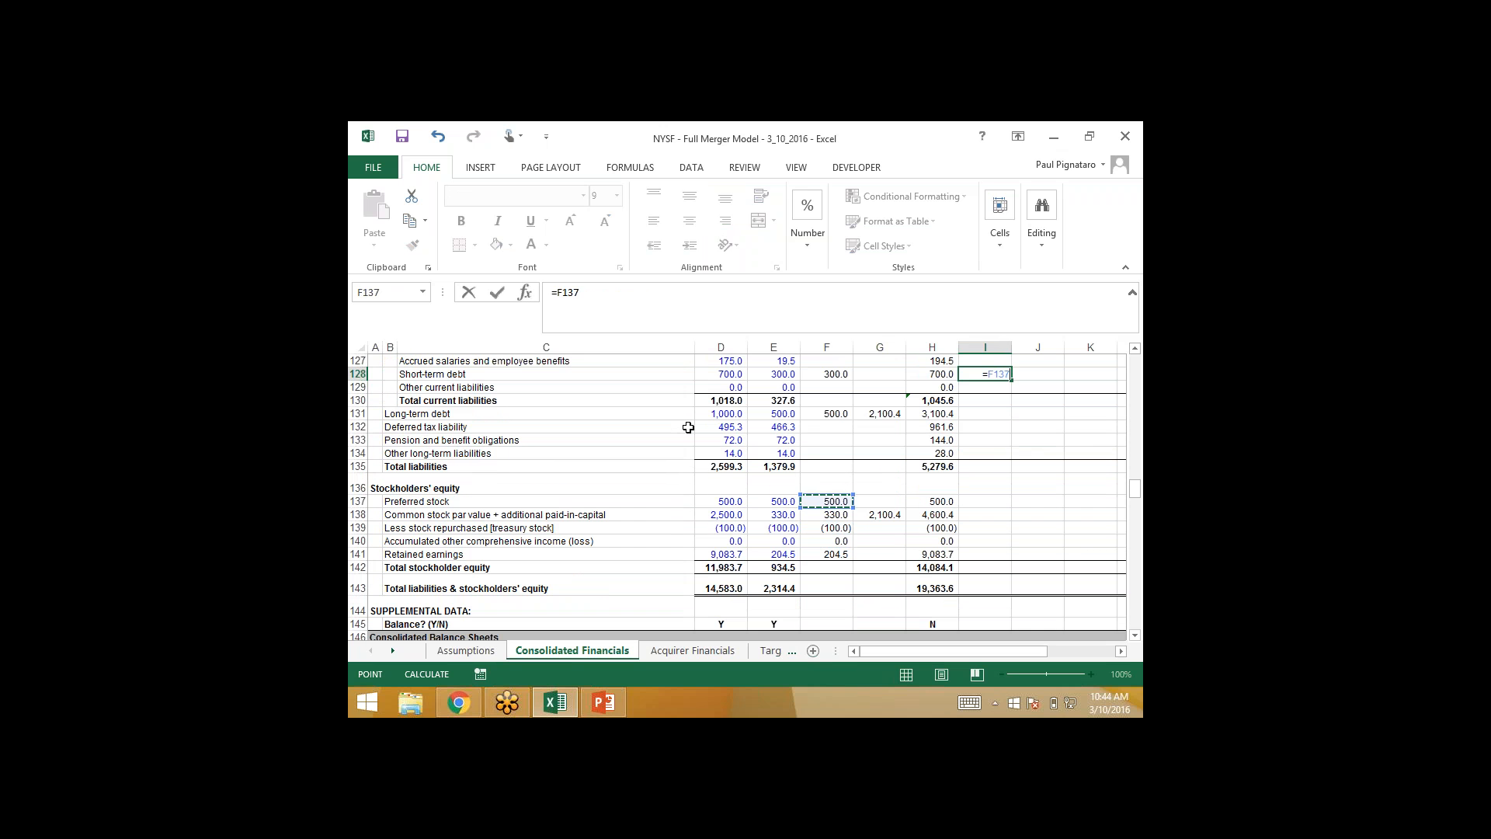
# - Add the remaining stockholders' equity debits, F138, F139, F140 and F141, to the scratch formula
pyautogui.write('+')
pyautogui.press('Down')
pyautogui.write('+')
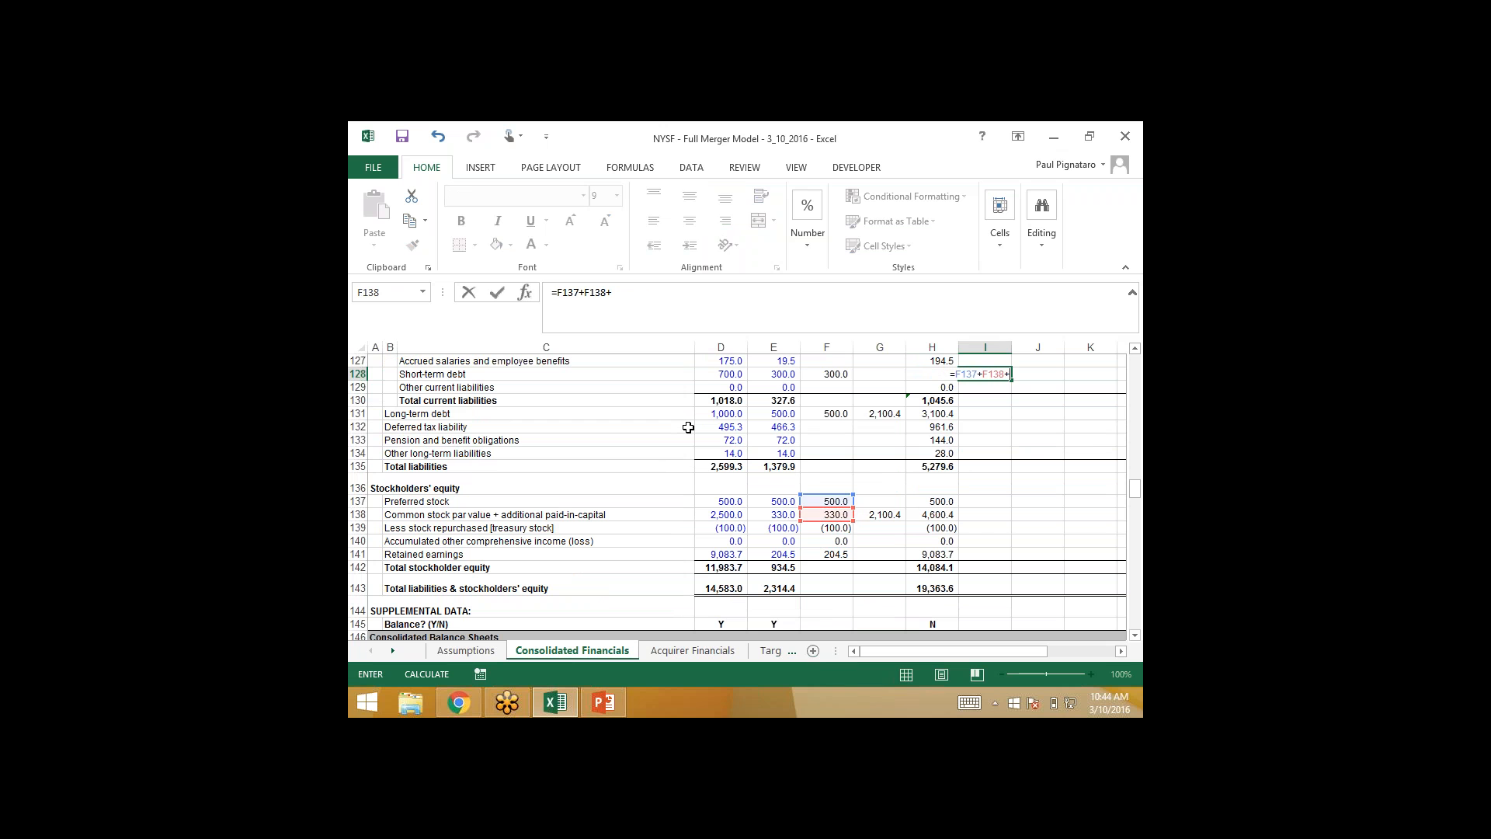
pyautogui.press('Down')
pyautogui.write('+')
pyautogui.press('Down')
pyautogui.write('+')
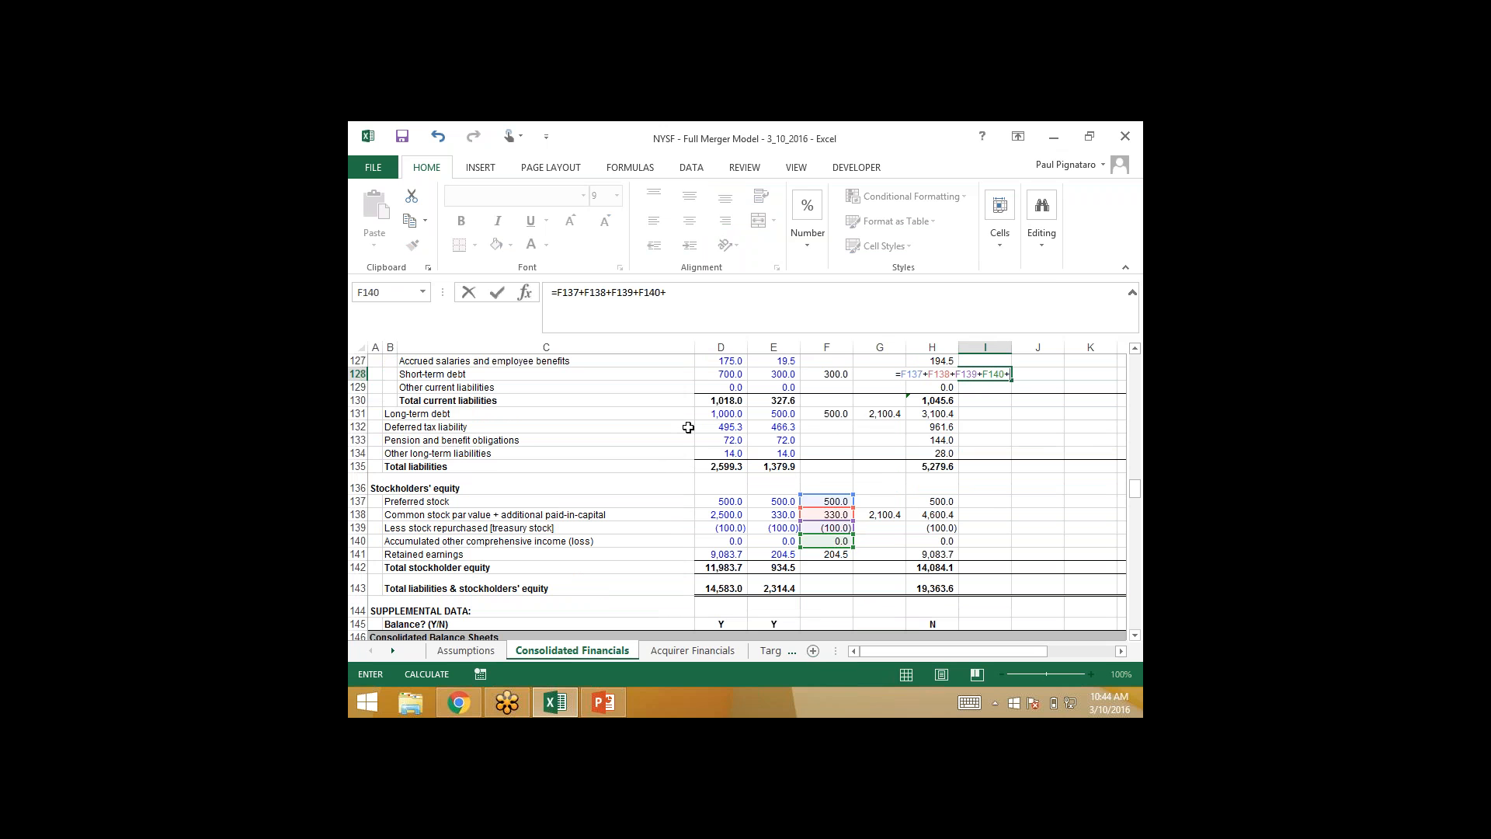
pyautogui.press('Down')
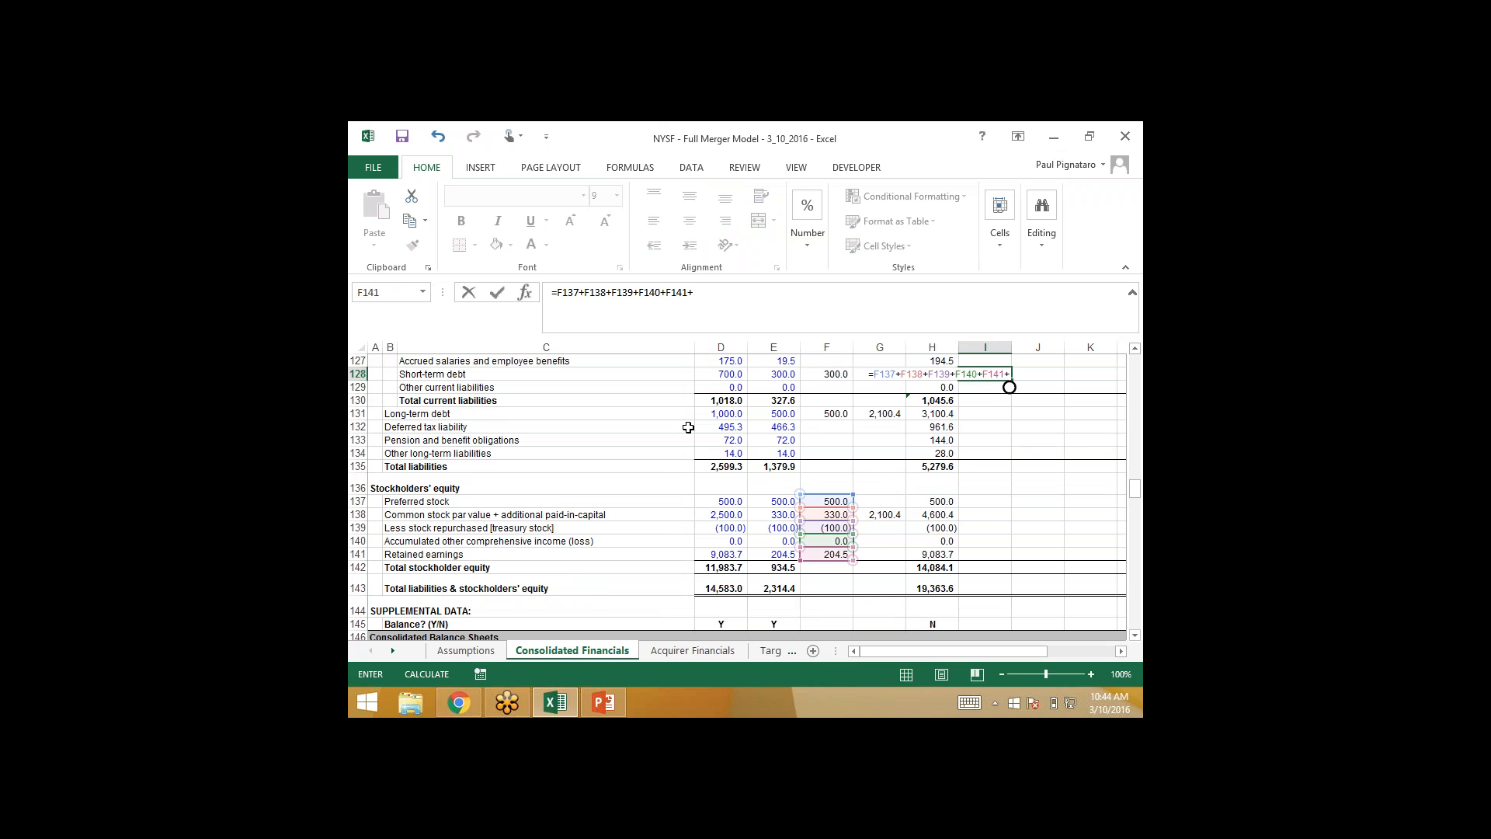
# - Add the long-term debt debit F131 and the short-term debt debit F128 to the scratch formula
pyautogui.write('+F138+')
pyautogui.press('Up')
pyautogui.press('Up')
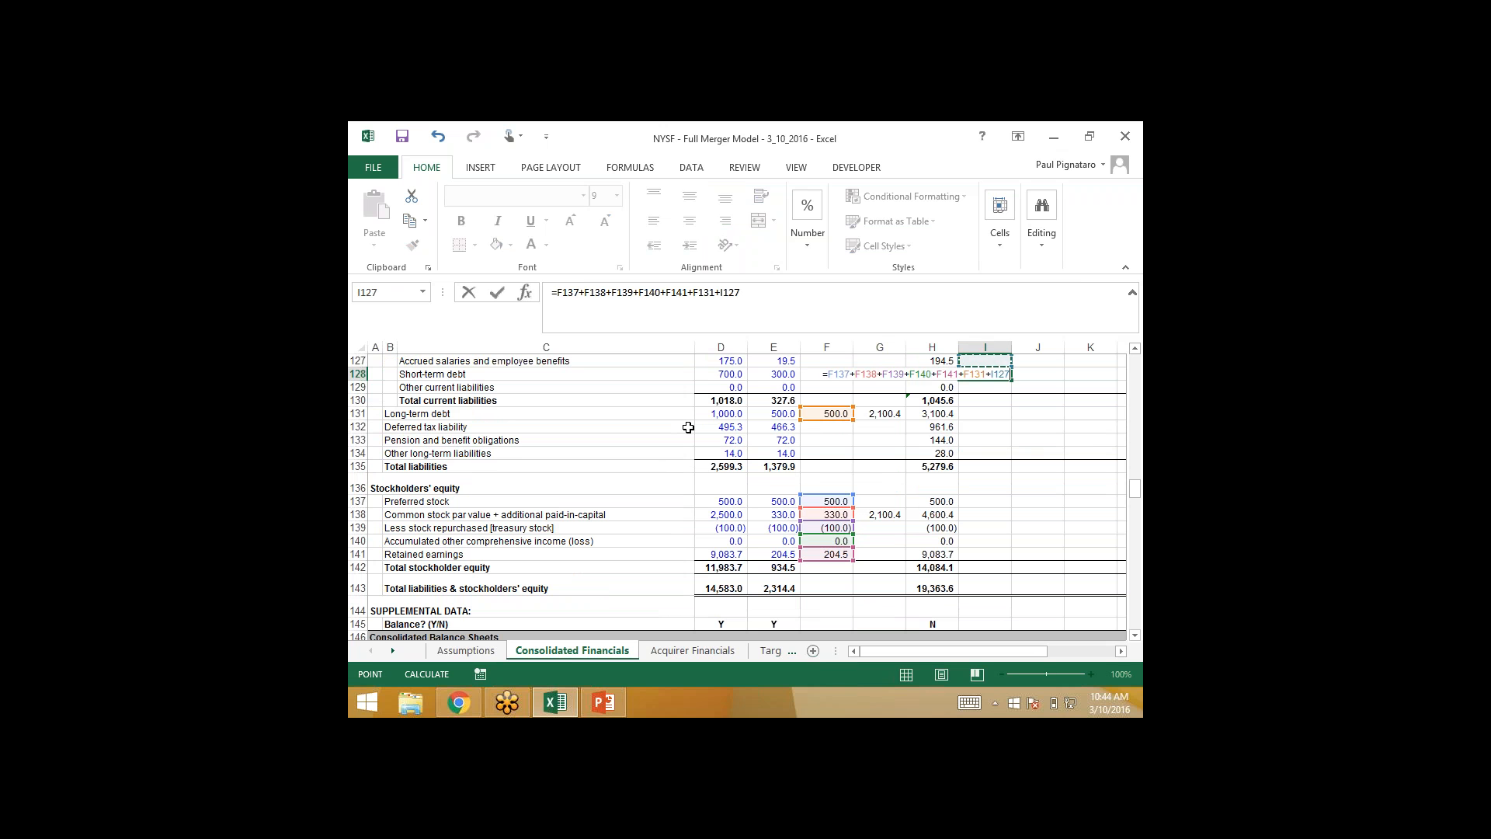
pyautogui.press('Down')
pyautogui.press('Down')
pyautogui.press('Left')
pyautogui.press('Left')
pyautogui.press('Left')
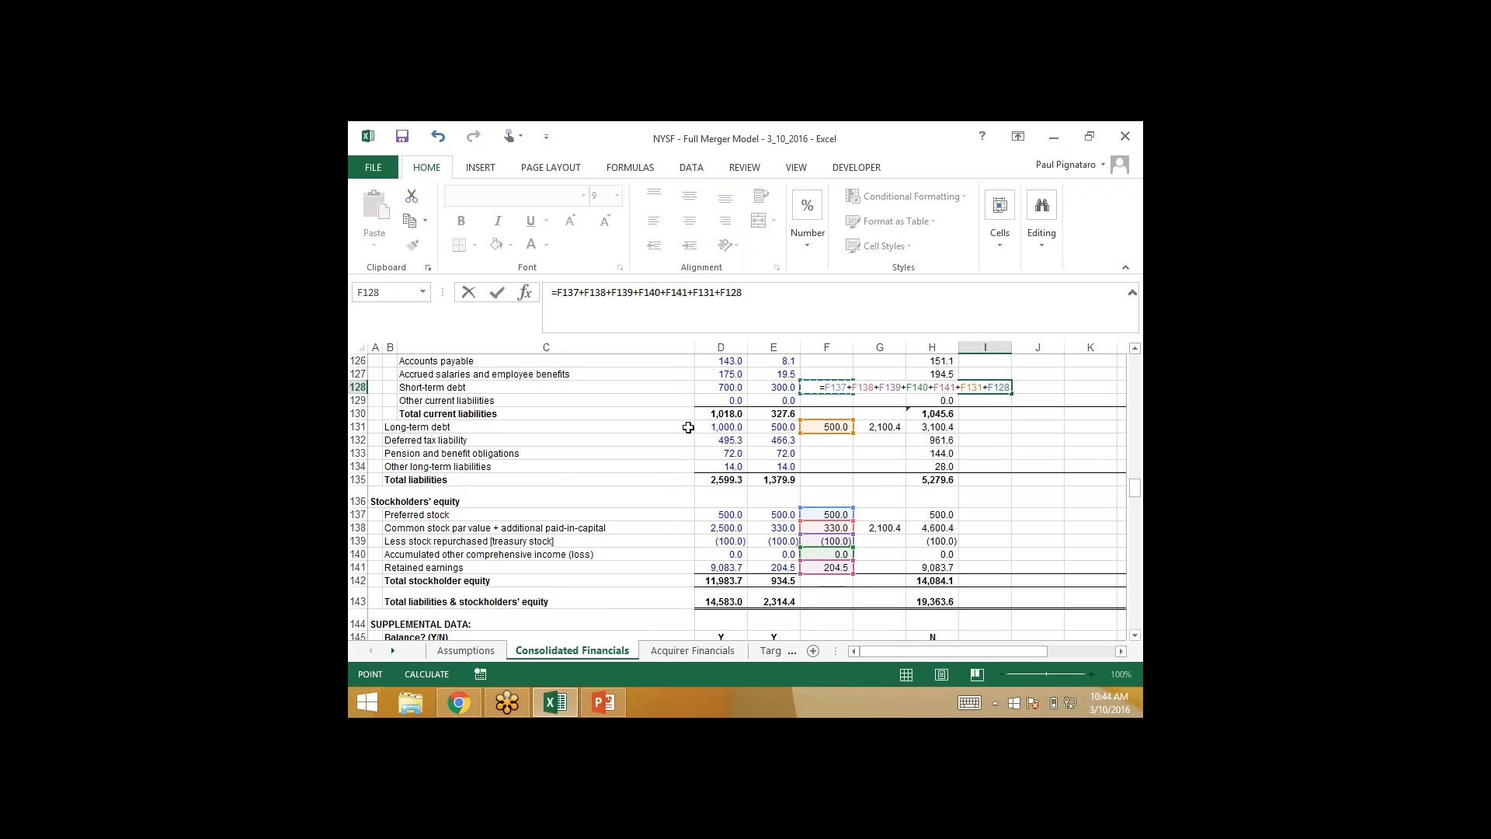
# - Subtract the cash credit G111 from the scratch formula and complete it in I128
pyautogui.write('-')
pyautogui.scroll(5, 688, 428)
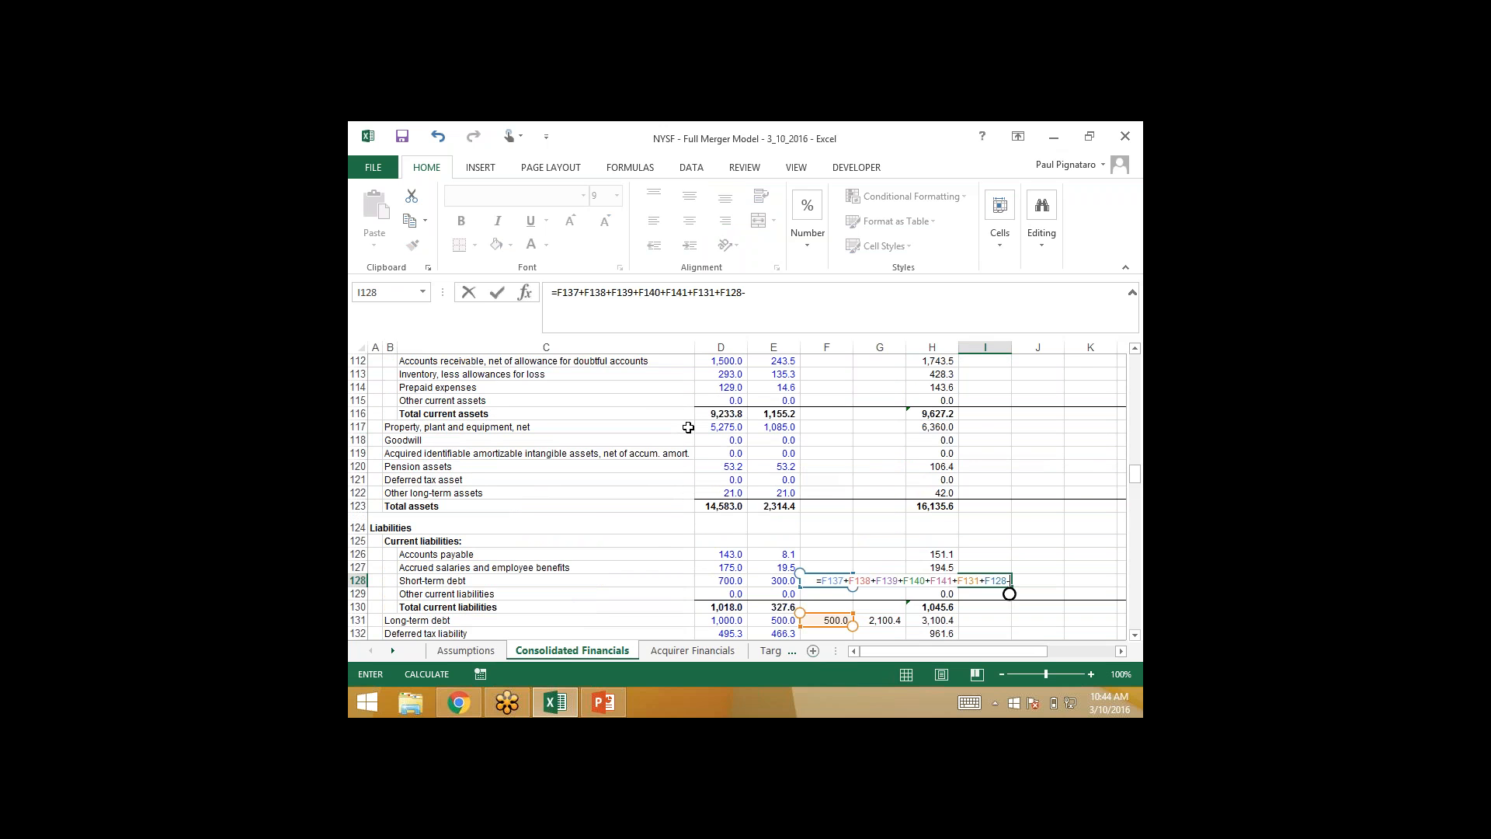
pyautogui.scroll(6, 688, 427)
pyautogui.hscroll(2, 688, 427)
pyautogui.scroll(8, 687, 427)
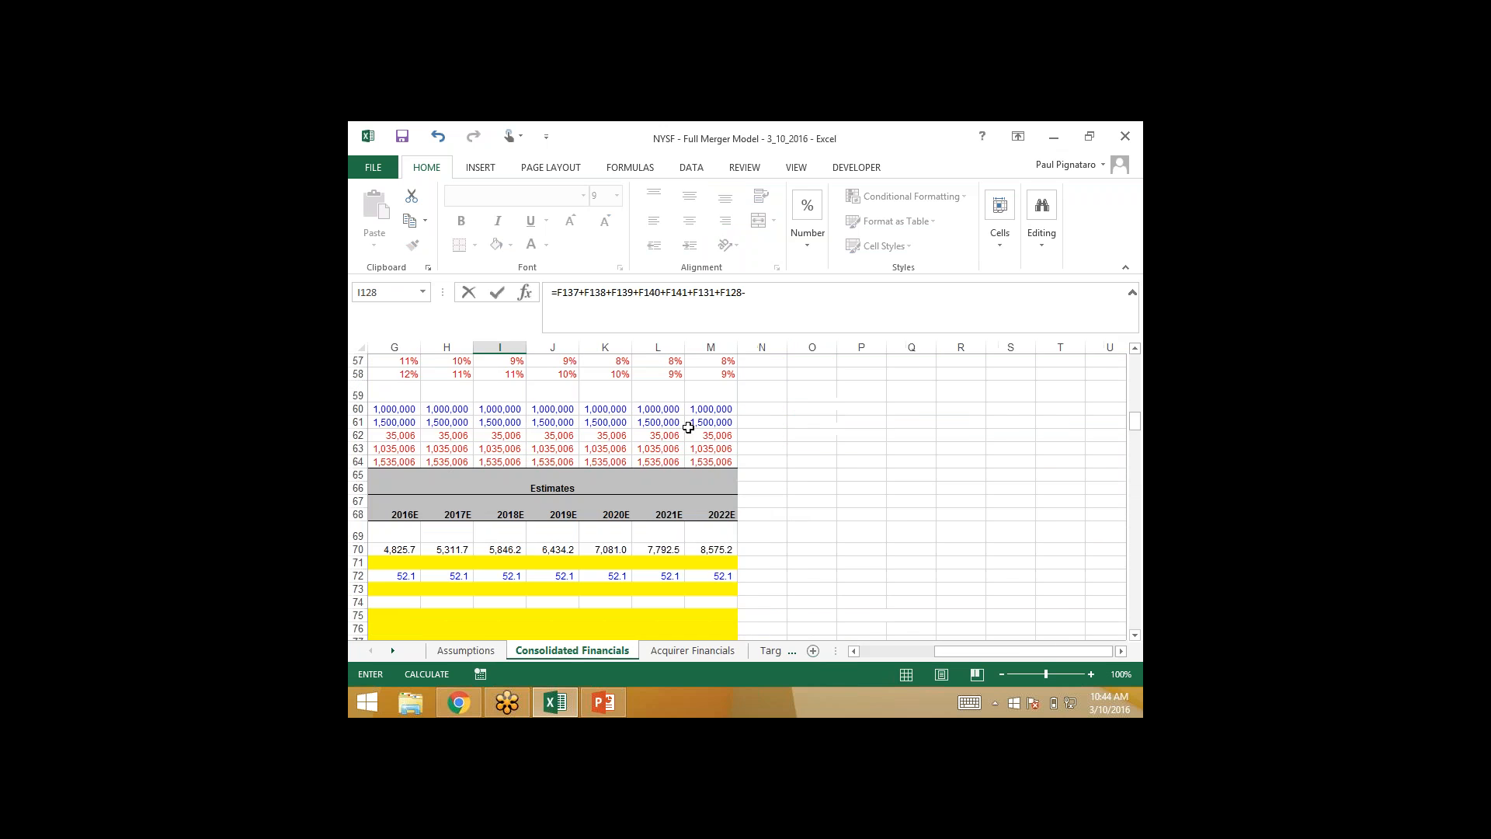
pyautogui.hscroll(-2, 688, 427)
pyautogui.scroll(-1, 687, 427)
pyautogui.scroll(-6, 688, 427)
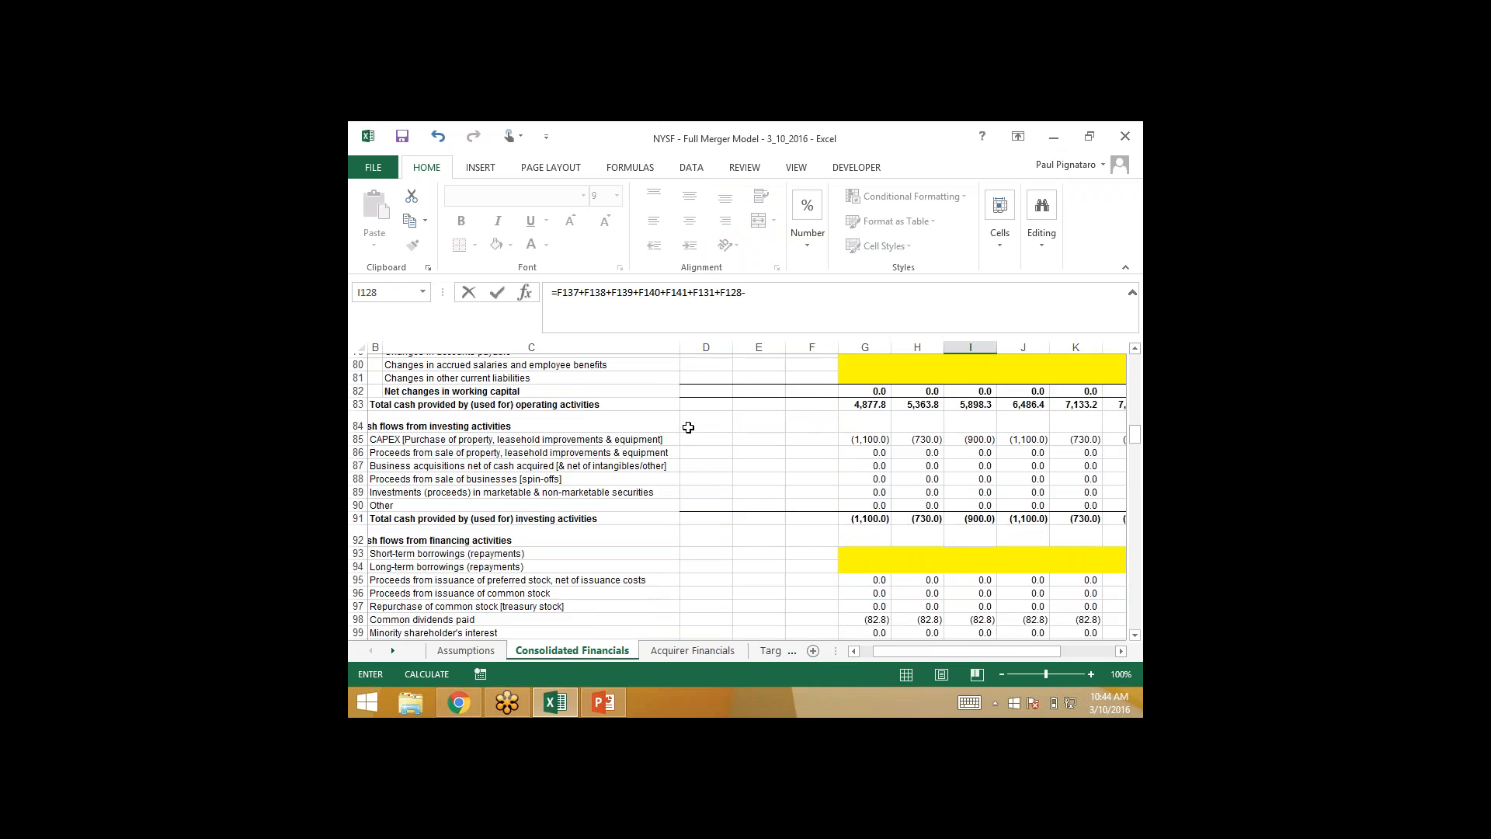
pyautogui.hscroll(1, 688, 428)
pyautogui.scroll(-2, 688, 427)
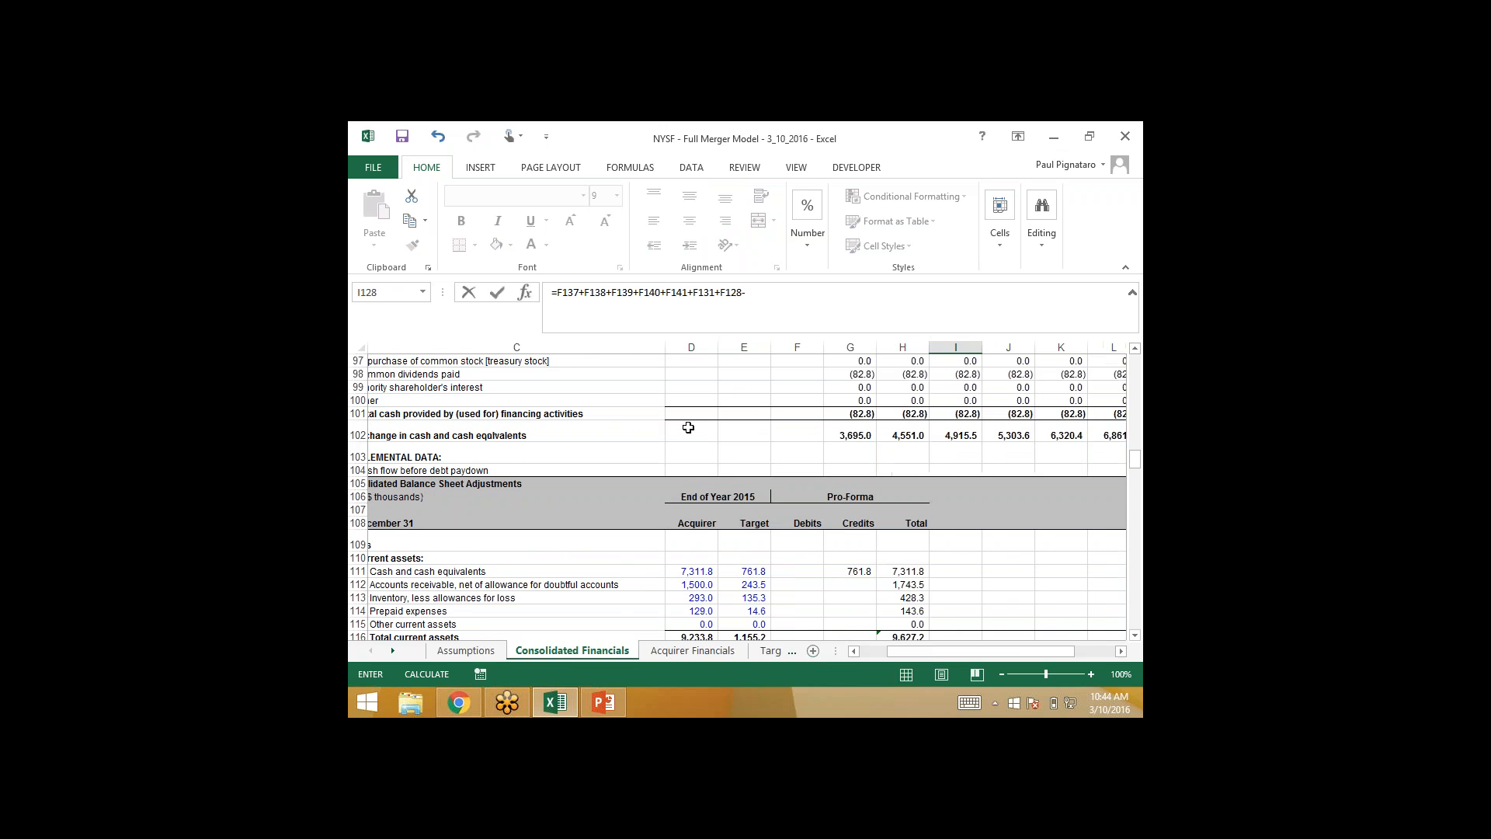
pyautogui.click(850, 570)
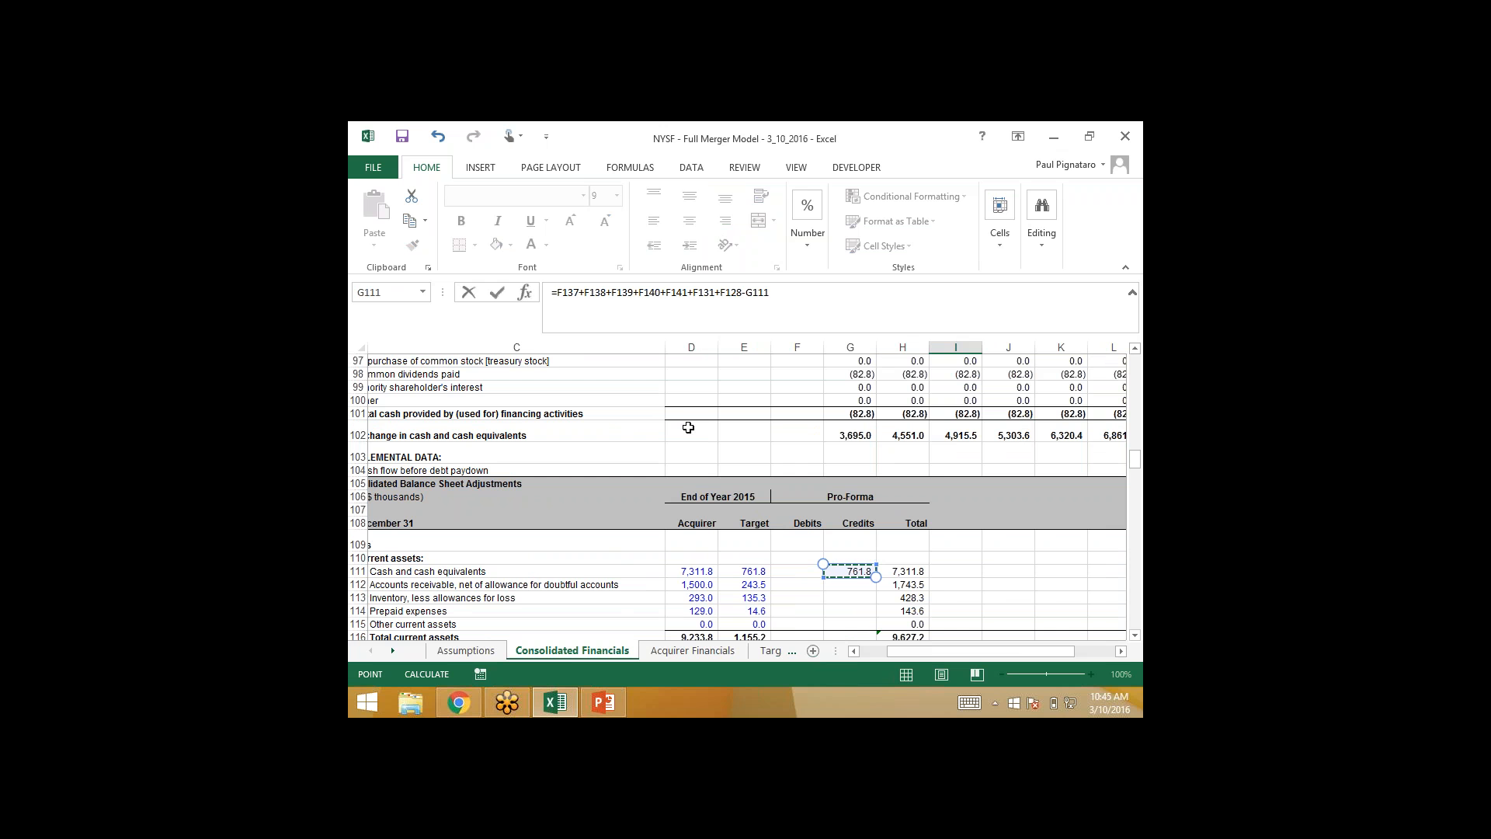
pyautogui.press('Return')
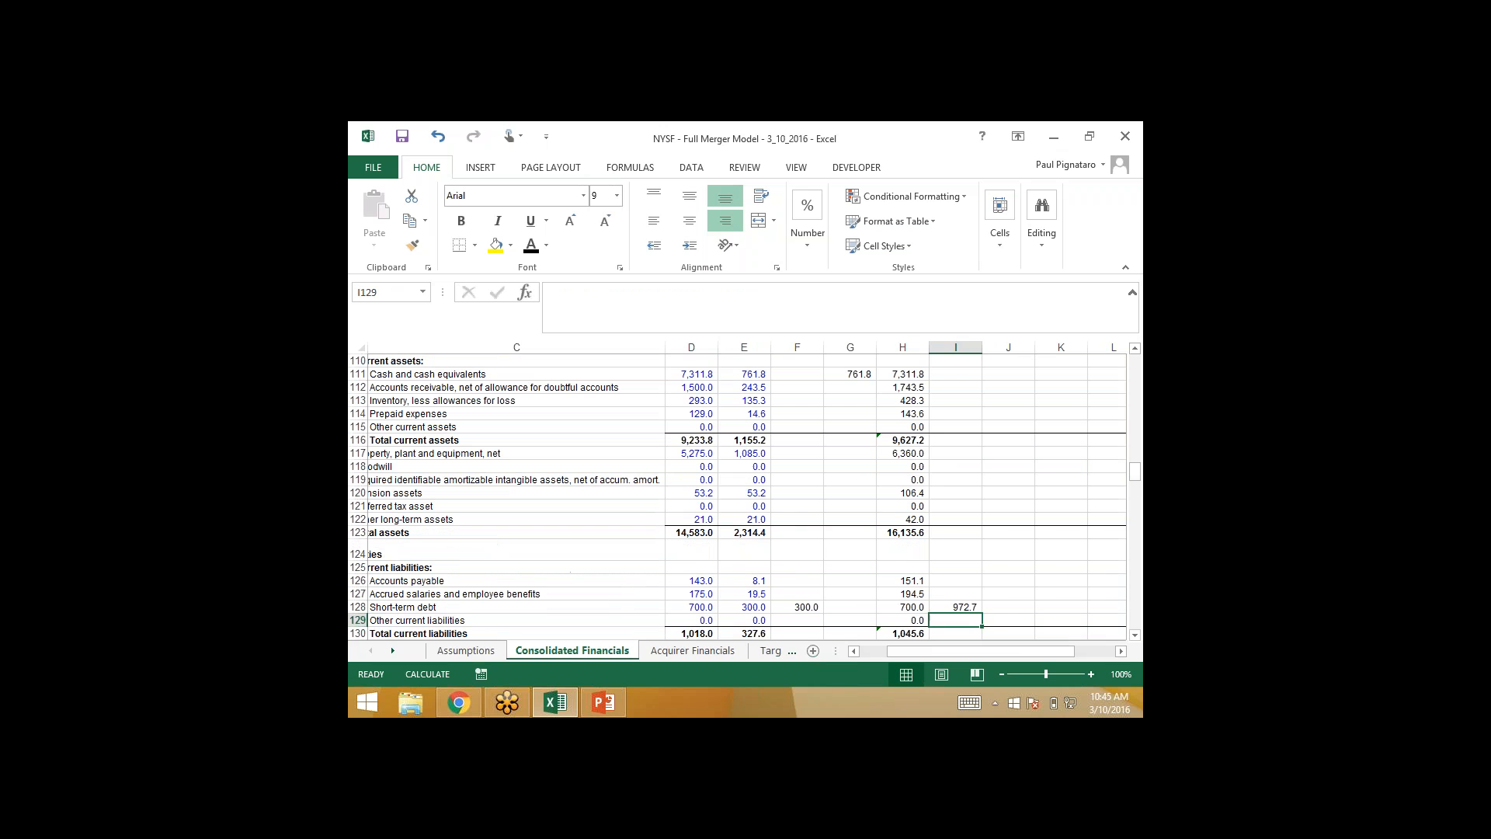
# - Check the sum of the debt and common stock credits in G131:G138 against the scratch calculation in I128
pyautogui.press('Down')
pyautogui.press('Down')
pyautogui.press('Down')
pyautogui.press('Down')
pyautogui.press('Down')
pyautogui.press('Down')
pyautogui.press('Down')
pyautogui.press('Down')
pyautogui.press('Down')
pyautogui.press('Down')
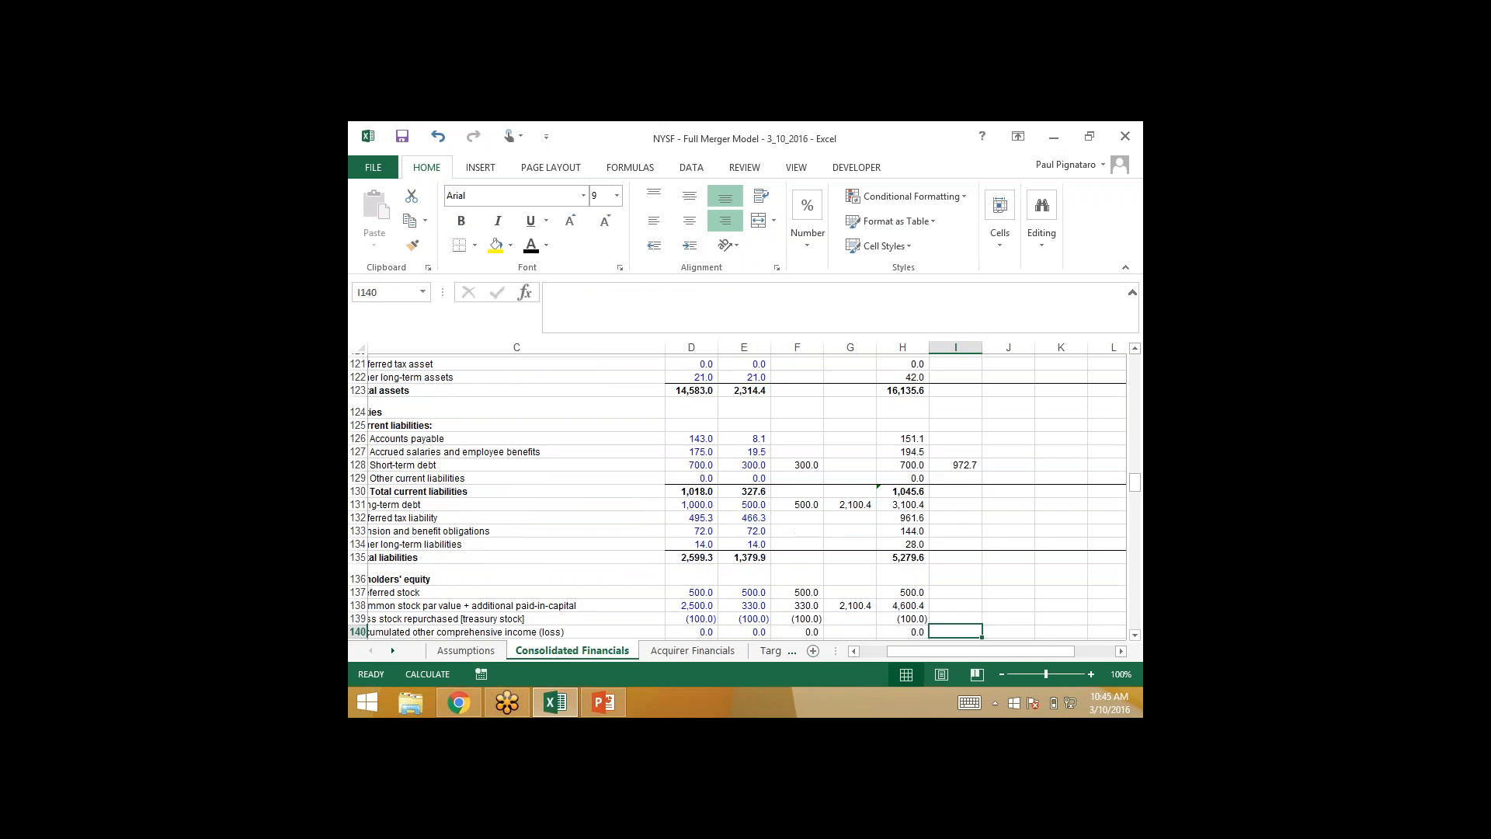
pyautogui.press('Up')
pyautogui.press('Up')
pyautogui.press('Up')
pyautogui.press('Up')
pyautogui.press('Up')
pyautogui.press('Up')
pyautogui.press('Up')
pyautogui.press('Up')
pyautogui.press('Left')
pyautogui.press('Left')
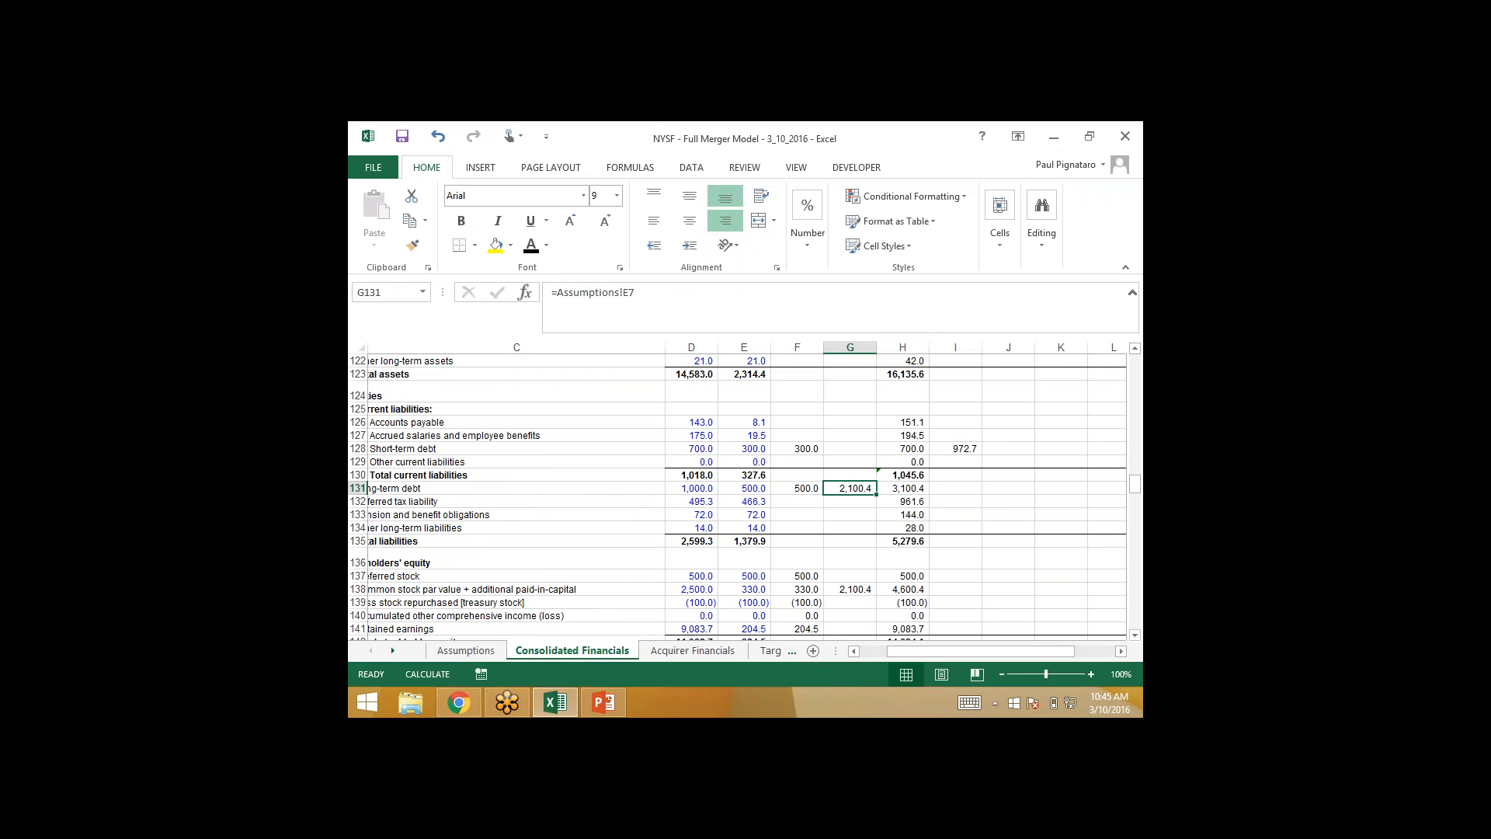
pyautogui.press('Down')
pyautogui.press('Down')
pyautogui.press('Down')
pyautogui.press('Down')
pyautogui.press('Down')
pyautogui.press('Down')
pyautogui.press('Down')
pyautogui.hotkey('shift', 'Up')
pyautogui.hotkey('shift', 'Up')
pyautogui.hotkey('shift', 'Up')
pyautogui.hotkey('shift', 'Up')
pyautogui.hotkey('shift', 'Up')
pyautogui.hotkey('shift', 'Up')
pyautogui.hotkey('shift', 'Up')
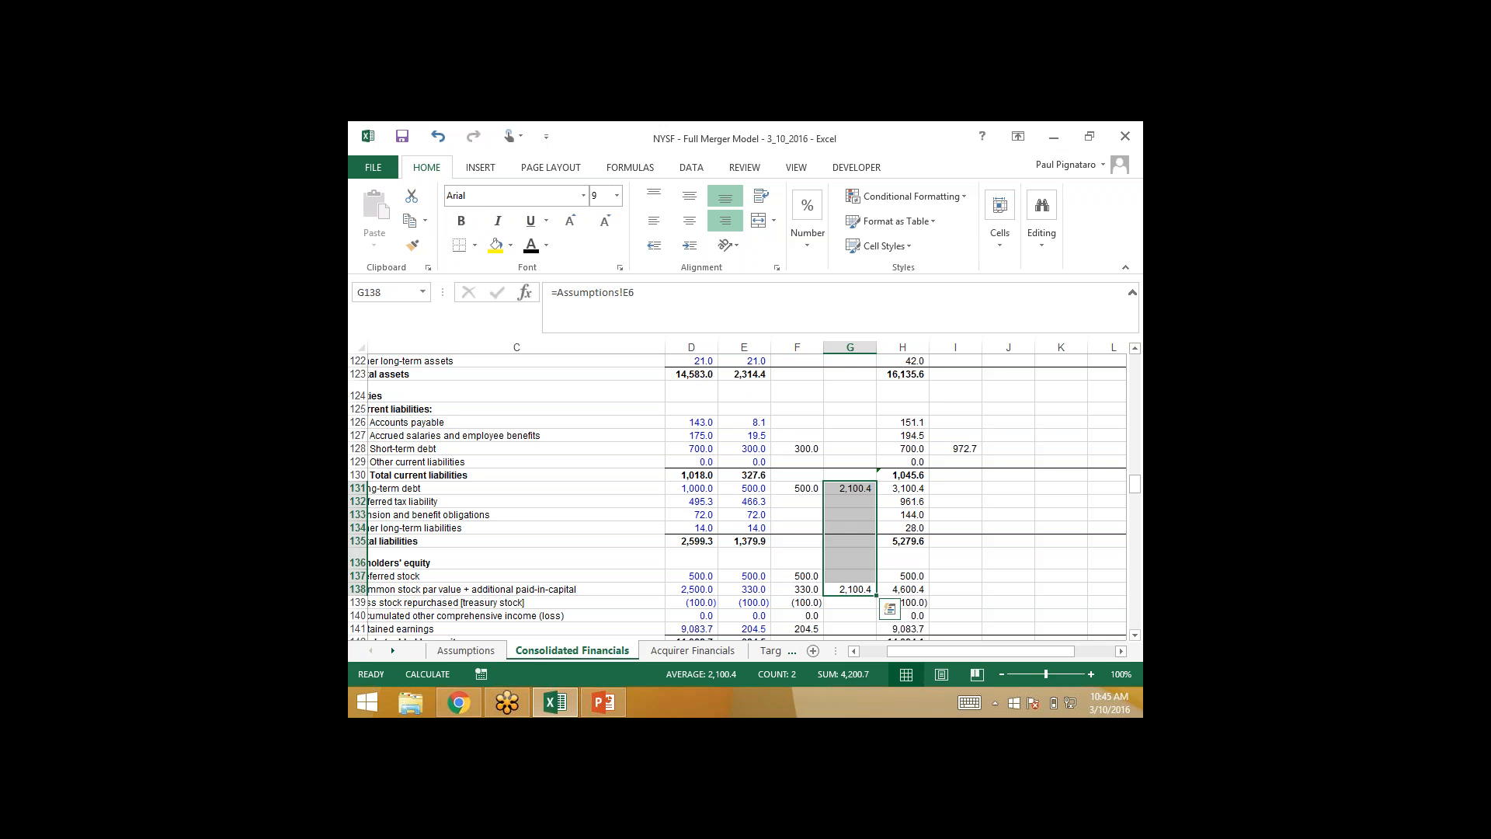
# - Delete the scratch calculation from I128 and return to the short-term debt debit in F128
pyautogui.click(955, 449)
pyautogui.press('Delete')
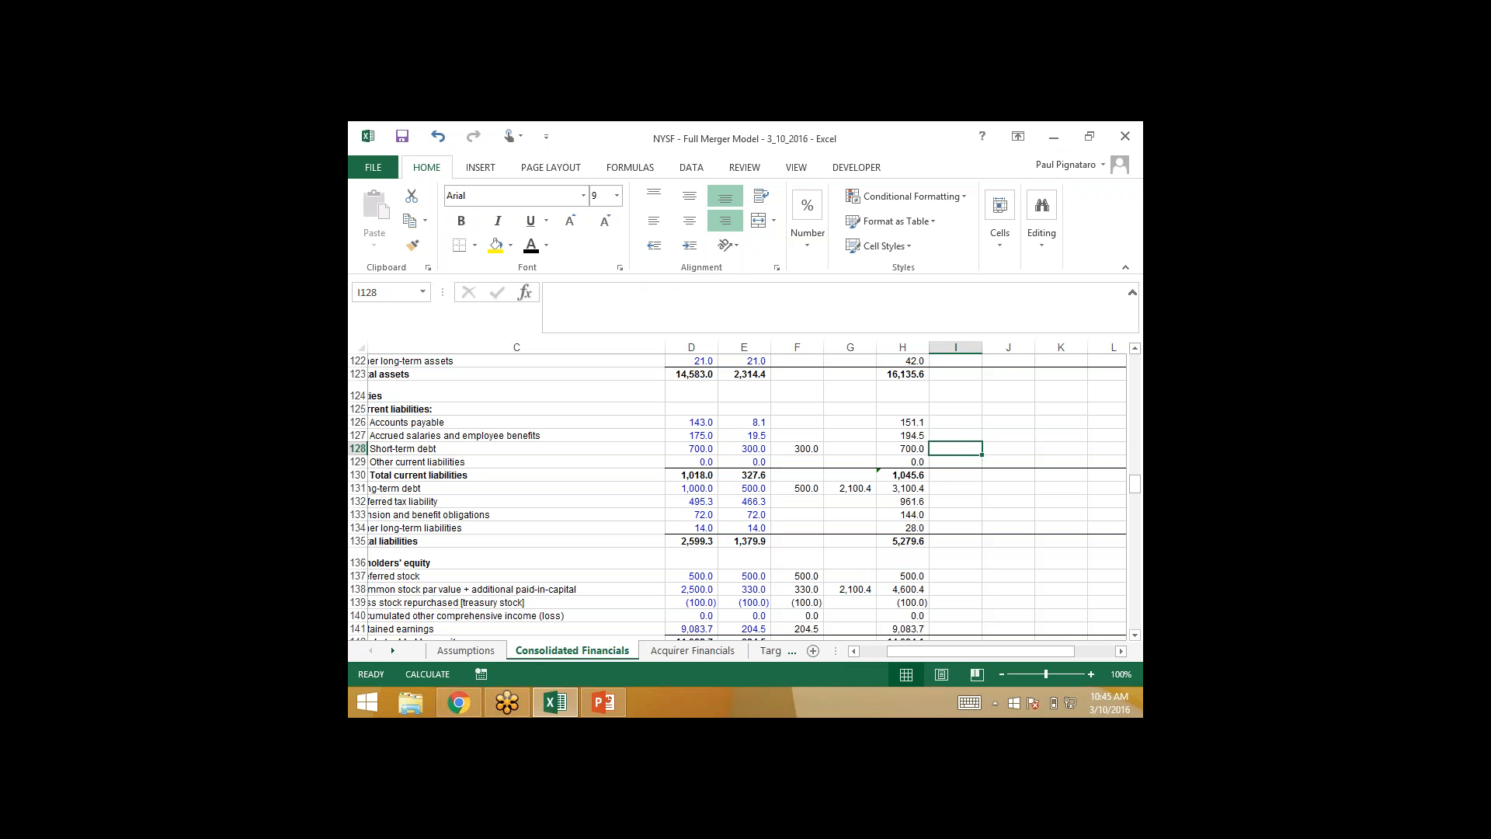
pyautogui.press('Right')
pyautogui.press('Left')
pyautogui.press('Left')
pyautogui.press('Left')
pyautogui.press('Left')
pyautogui.press('Left')
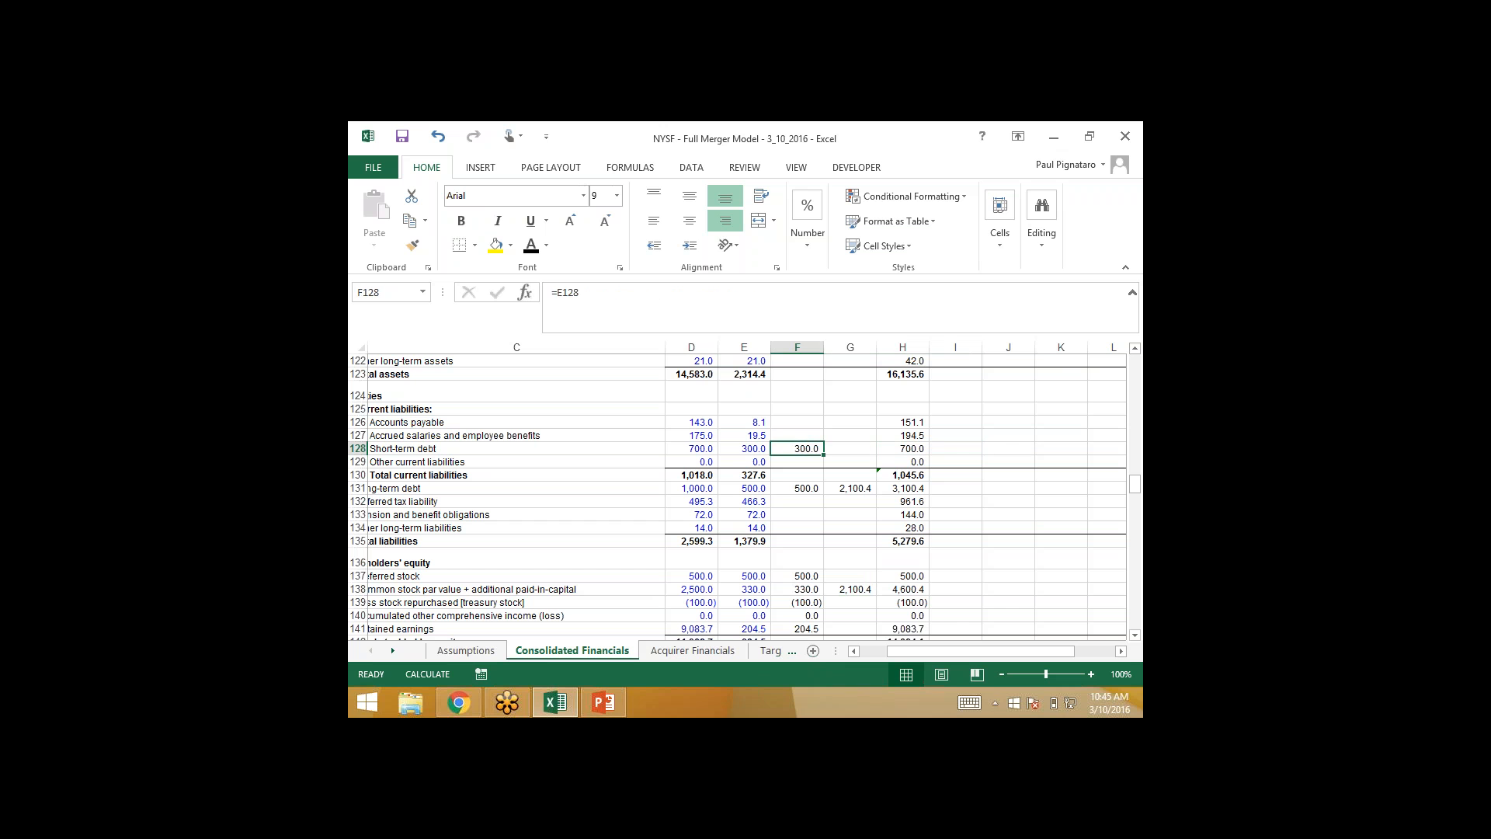
# - Review the short-term and long-term debt debits and the cash credit link in G111
pyautogui.press('Right')
pyautogui.press('Right')
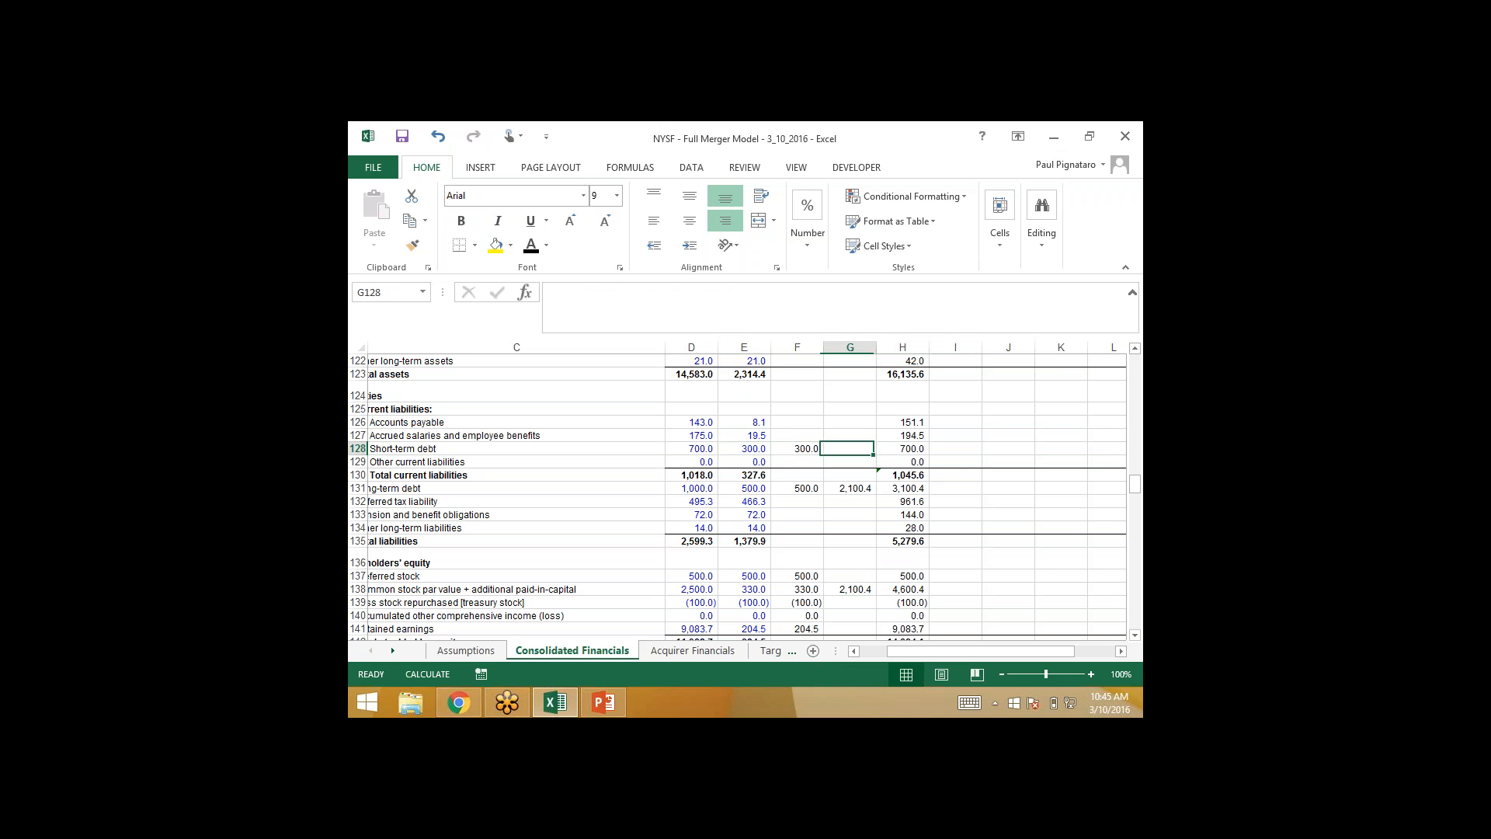
pyautogui.press('Left')
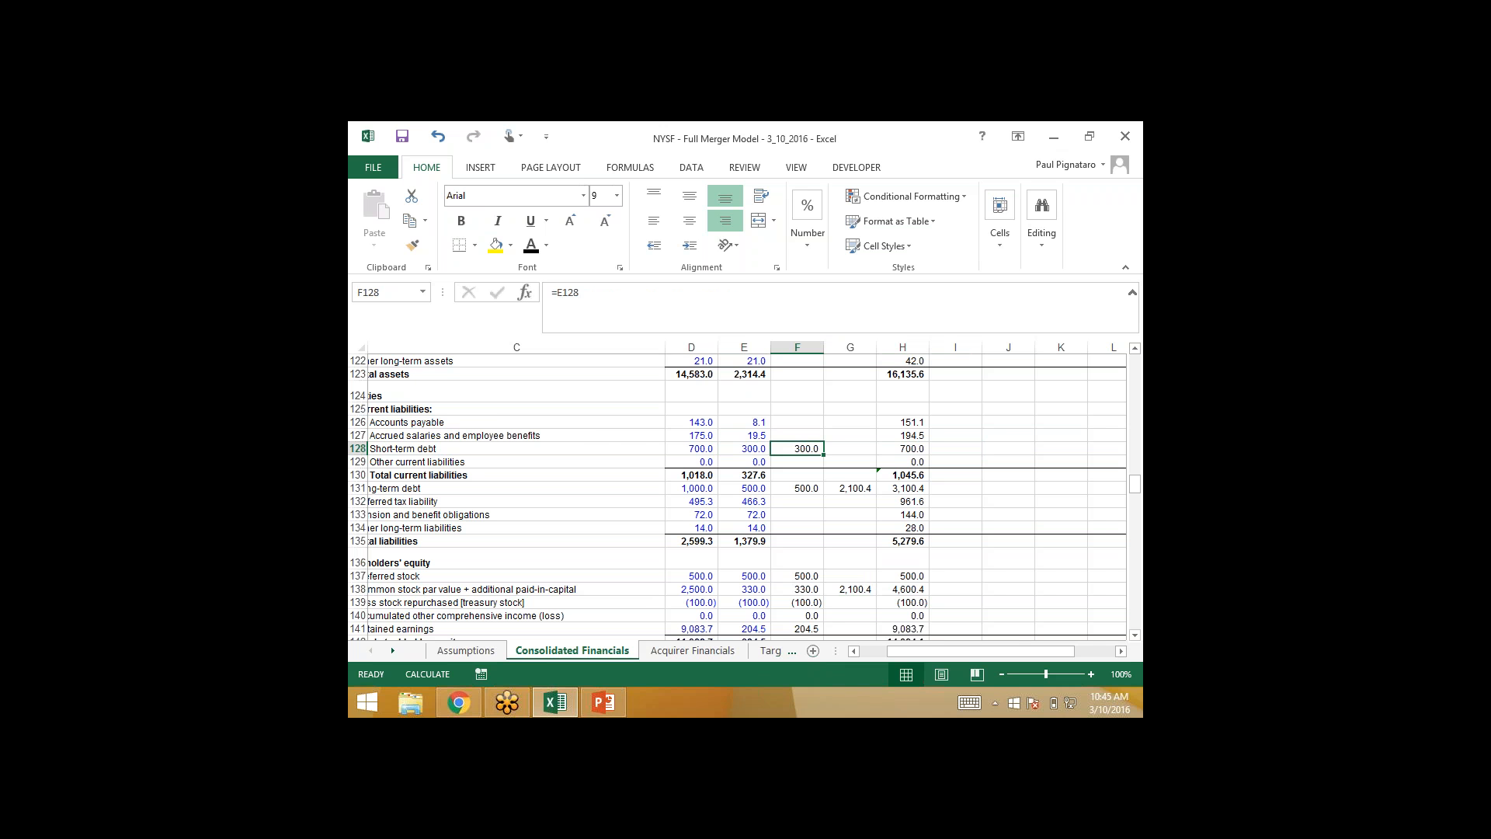
pyautogui.press('Down')
pyautogui.press('Down')
pyautogui.press('Down')
pyautogui.press('Up')
pyautogui.press('Up')
pyautogui.press('Up')
pyautogui.scroll(4, 738, 496)
pyautogui.click(849, 396)
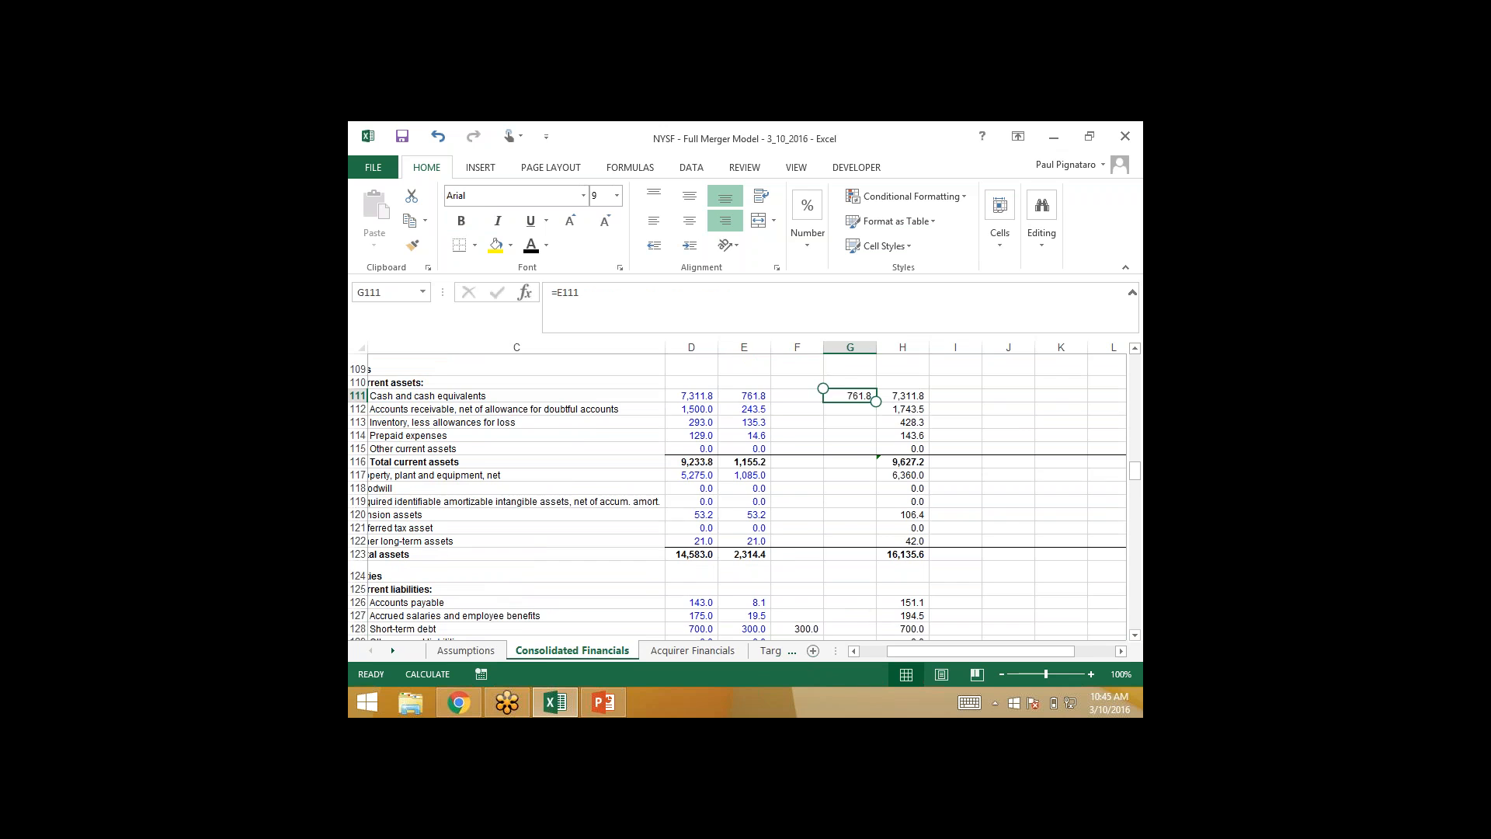
# - Inspect the Retirement of target net debt formula in H8 on the Assumptions sheet and compare it with the Sources total
pyautogui.hotkey('ctrl', 'pageup')
pyautogui.click(907, 440)
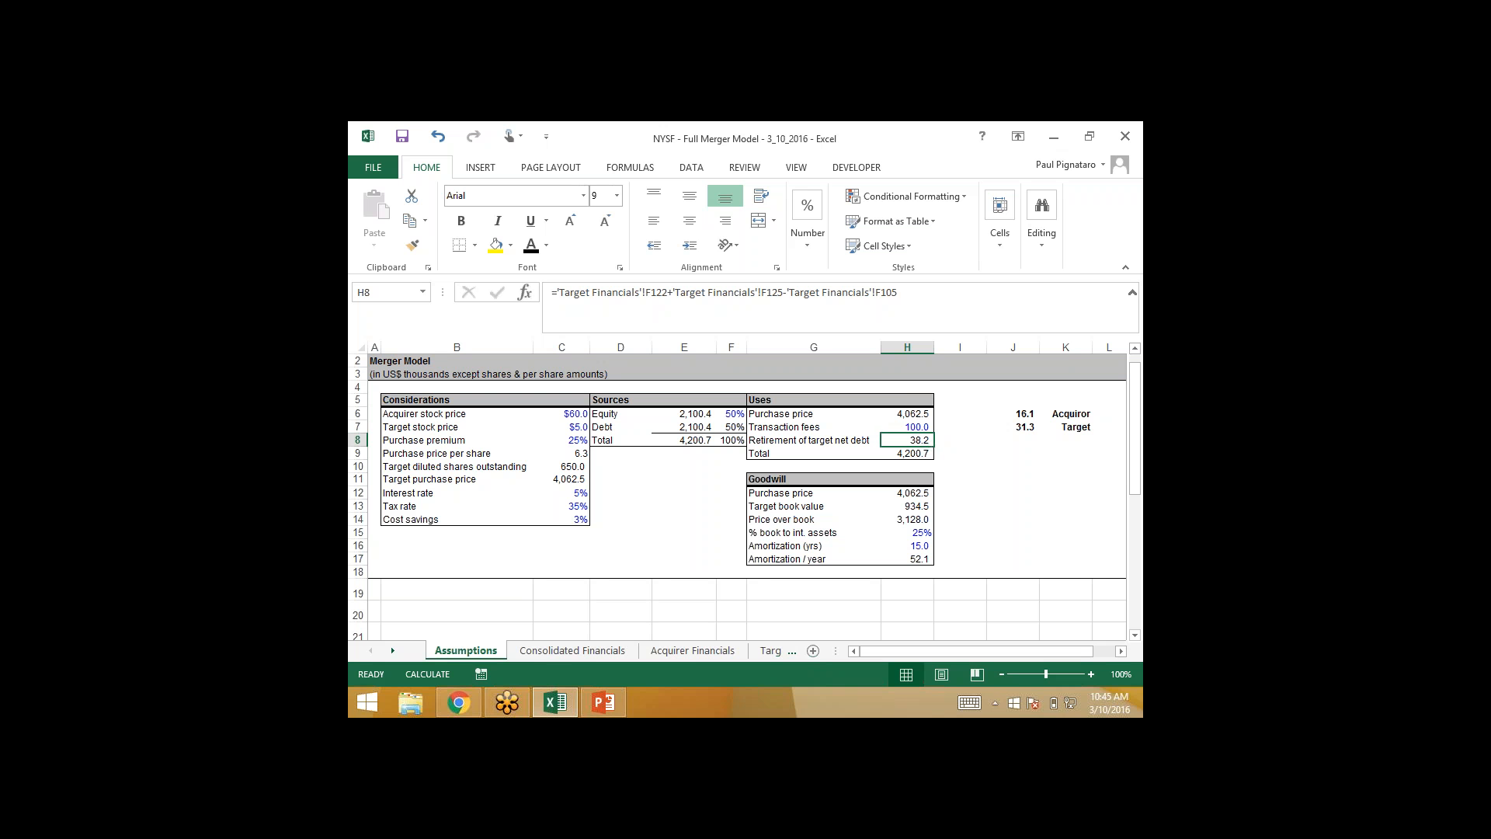
pyautogui.press('Left')
pyautogui.press('Left')
pyautogui.press('Left')
pyautogui.press('Left')
pyautogui.press('Left')
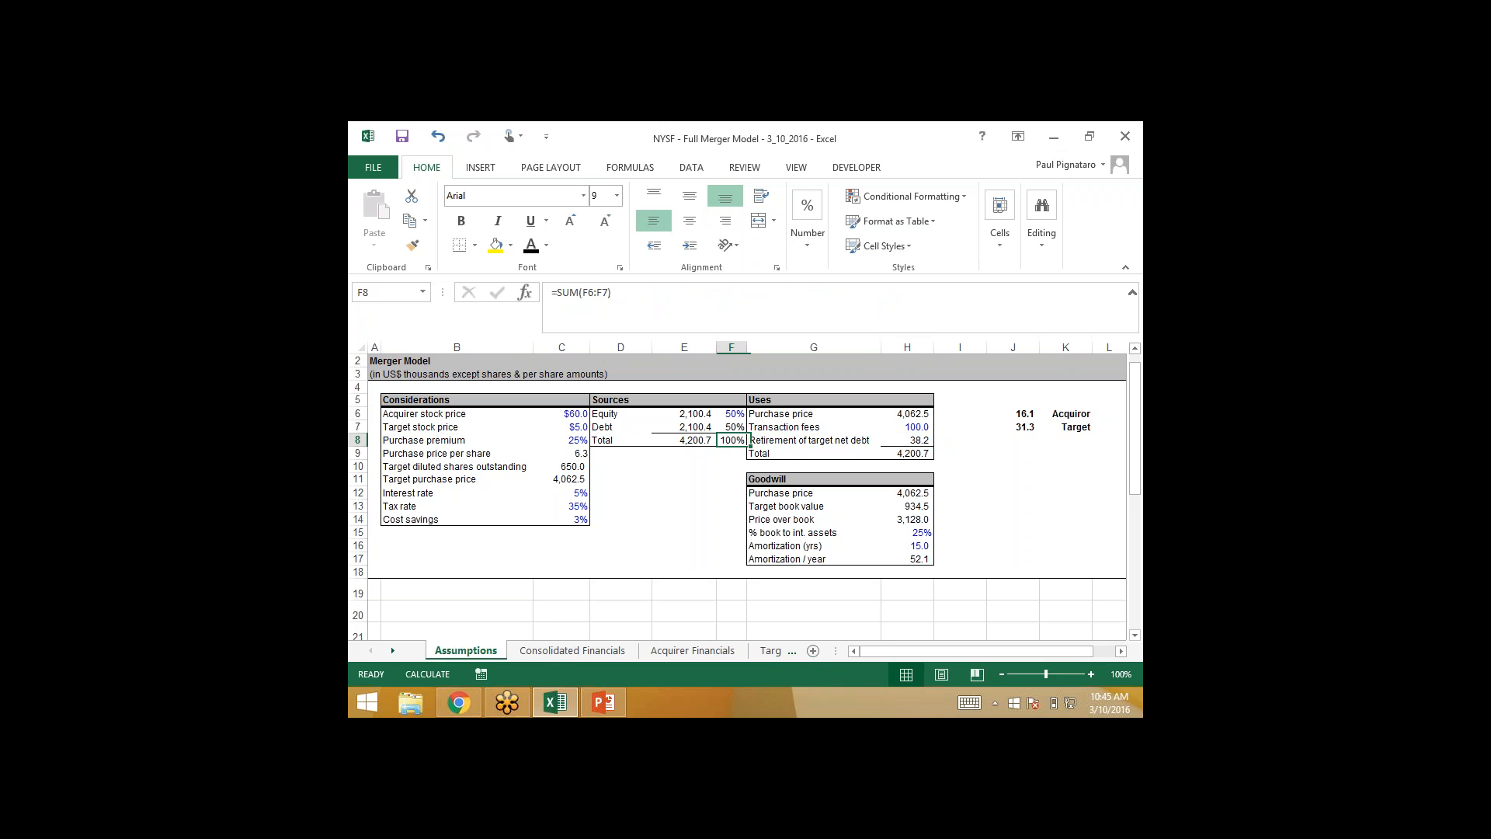
# - Go to the heading row of the Goodwill table on the Assumptions sheet, at H11
pyautogui.press('Down')
pyautogui.press('Down')
pyautogui.press('Down')
pyautogui.press('Right')
pyautogui.press('Right')
pyautogui.press('Right')
pyautogui.press('Right')
pyautogui.press('Right')
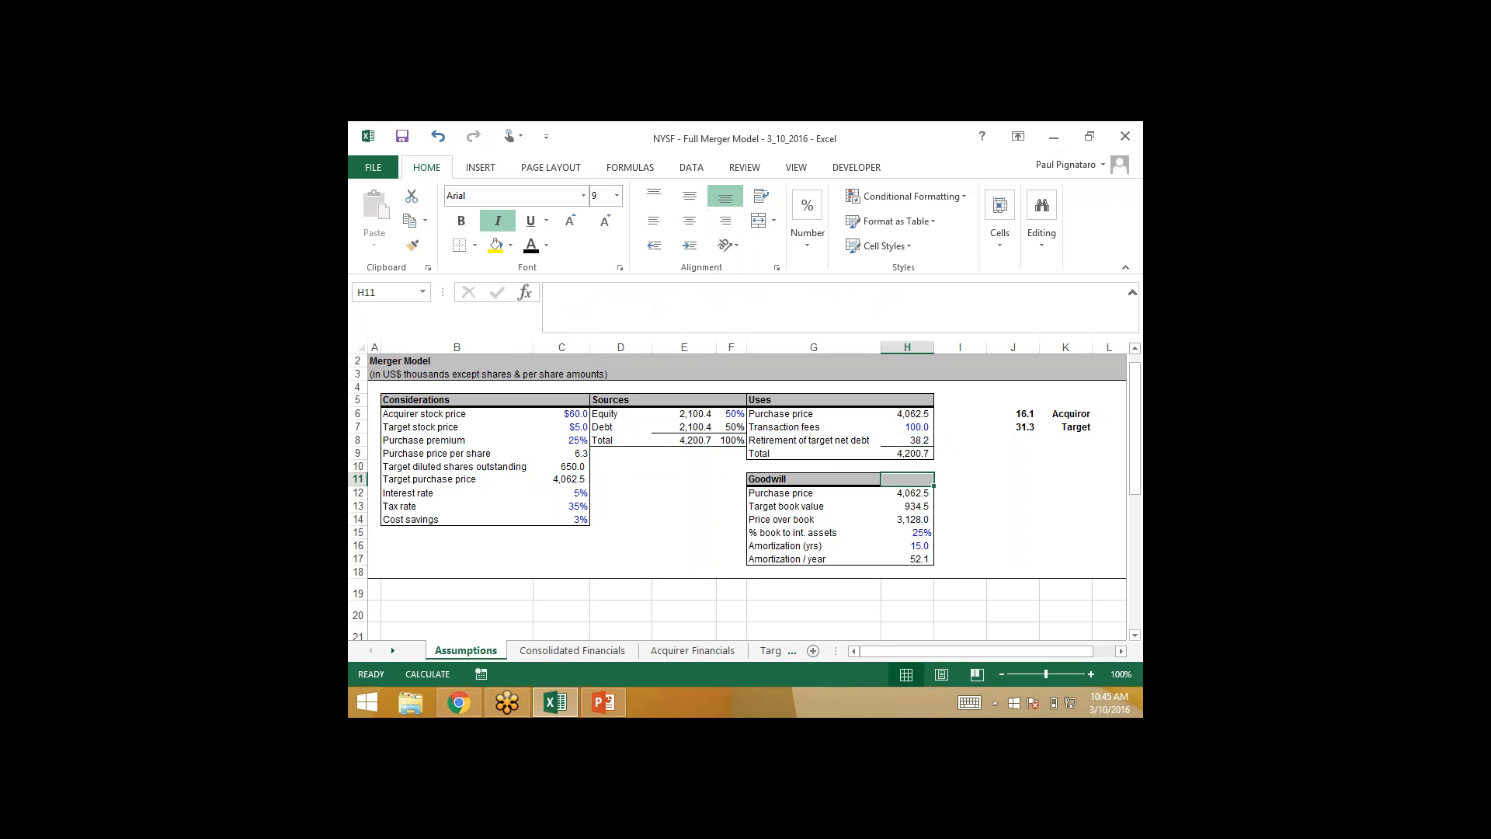
# - Review the Uses entries on the Assumptions sheet, from the purchase price in H6 down to the Goodwill table
pyautogui.press('Up')
pyautogui.press('Up')
pyautogui.press('Up')
pyautogui.press('Up')
pyautogui.press('Up')
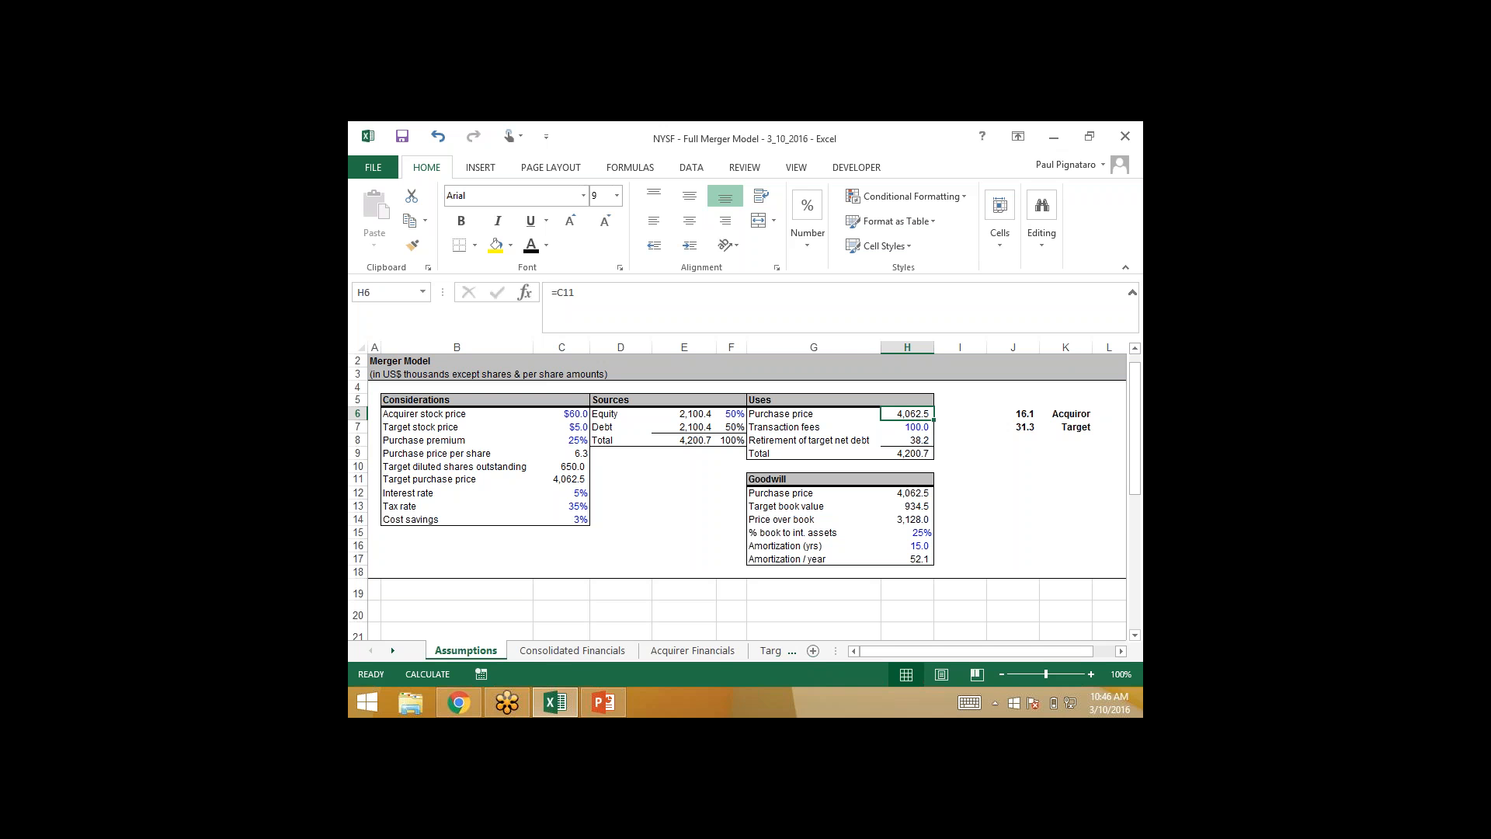
pyautogui.press('Down')
pyautogui.press('Down')
pyautogui.press('Down')
pyautogui.press('Down')
pyautogui.press('Down')
pyautogui.press('Down')
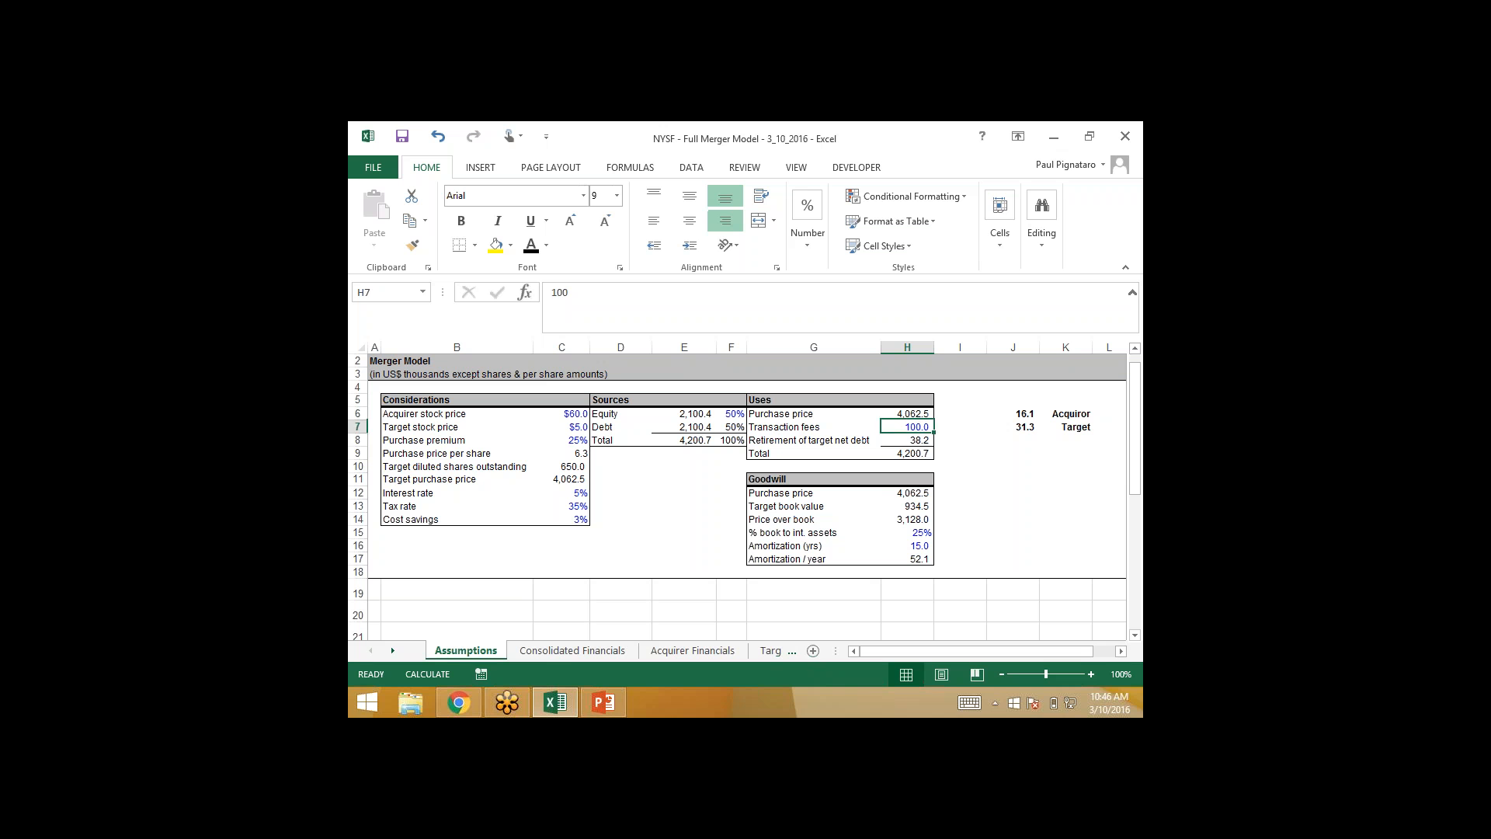
# - Examine the Goodwill table values in H12:H17 and the price over book formula in H14
pyautogui.hotkey('shift', 'Down')
pyautogui.hotkey('shift', 'Down')
pyautogui.hotkey('shift', 'Down')
pyautogui.hotkey('shift', 'Down')
pyautogui.hotkey('shift', 'Down')
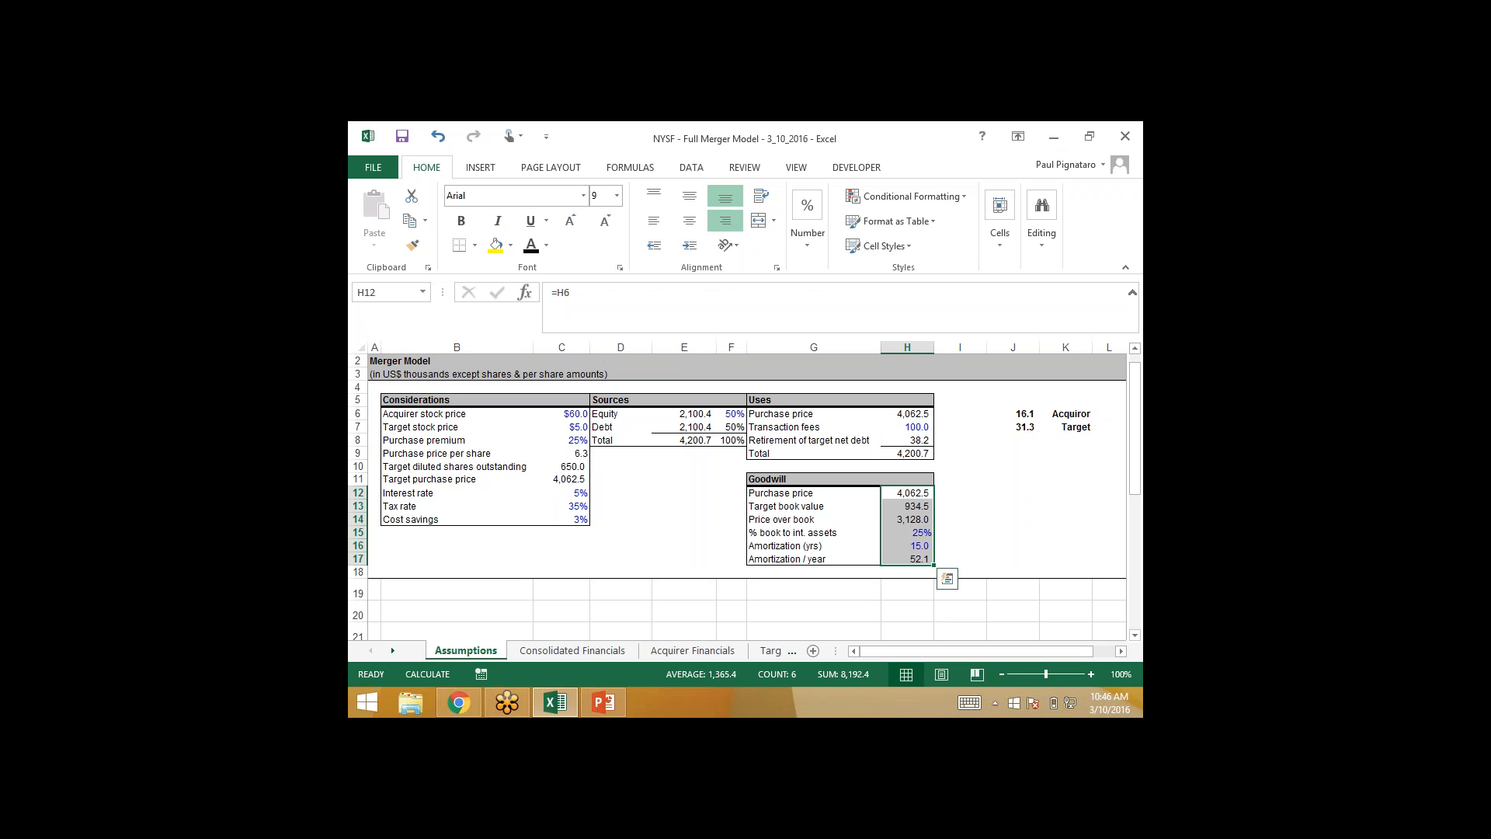
pyautogui.press('Down')
pyautogui.press('Down')
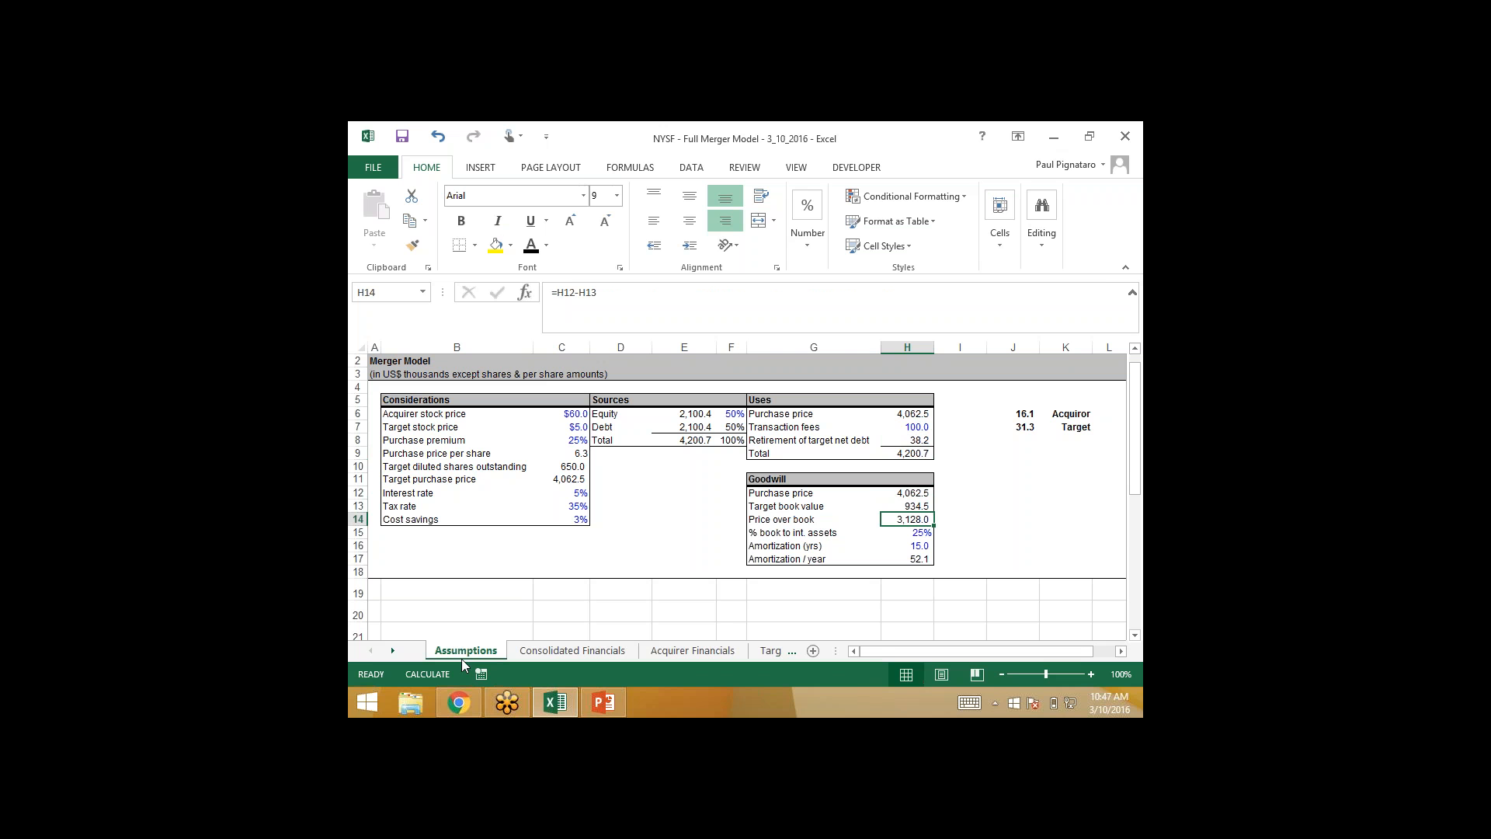
# - Return to the Consolidated Financials sheet and locate the Goodwill row among the assets
pyautogui.click(594, 650)
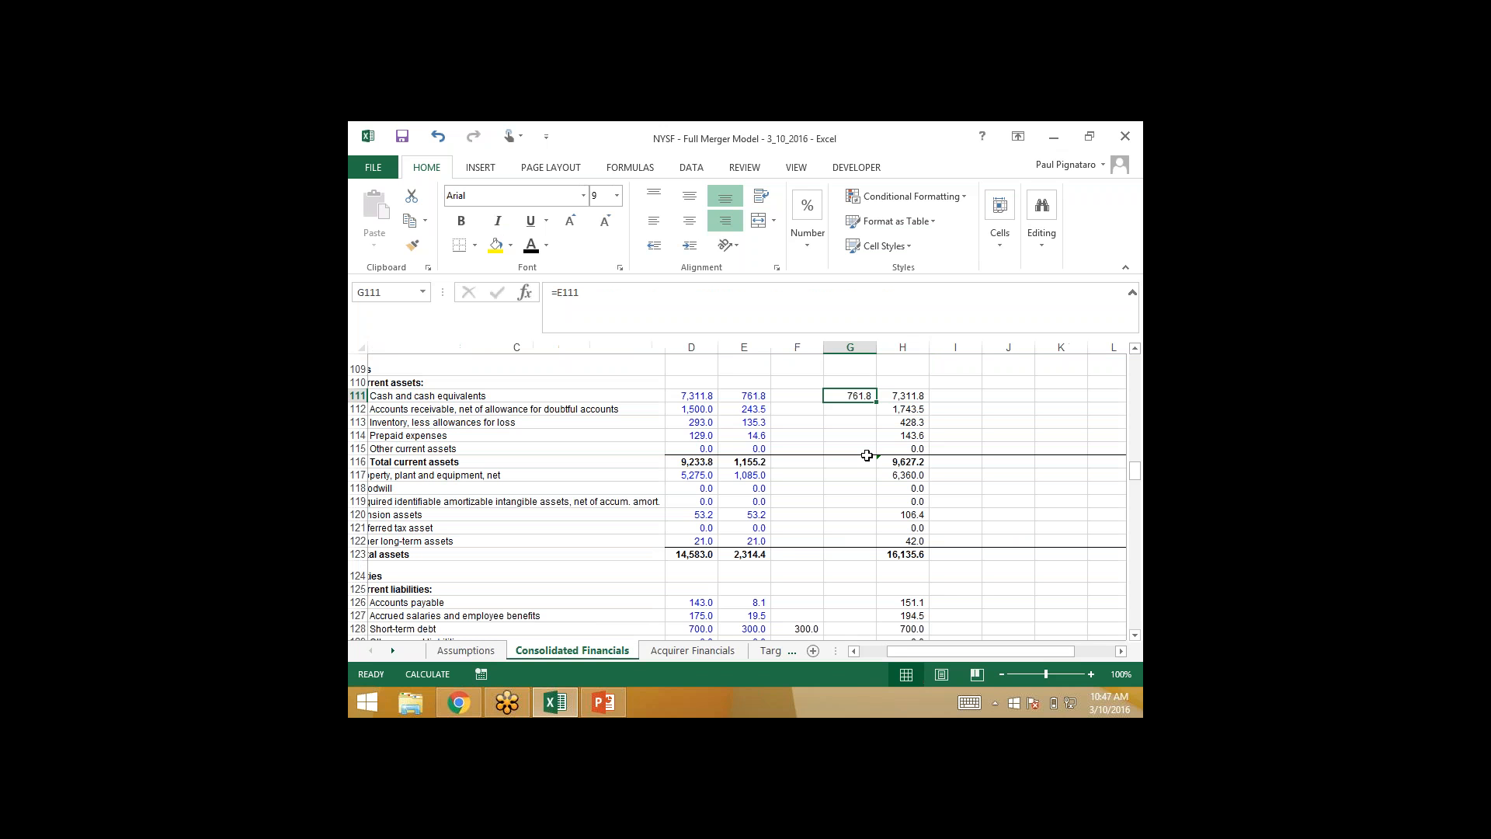
pyautogui.click(781, 475)
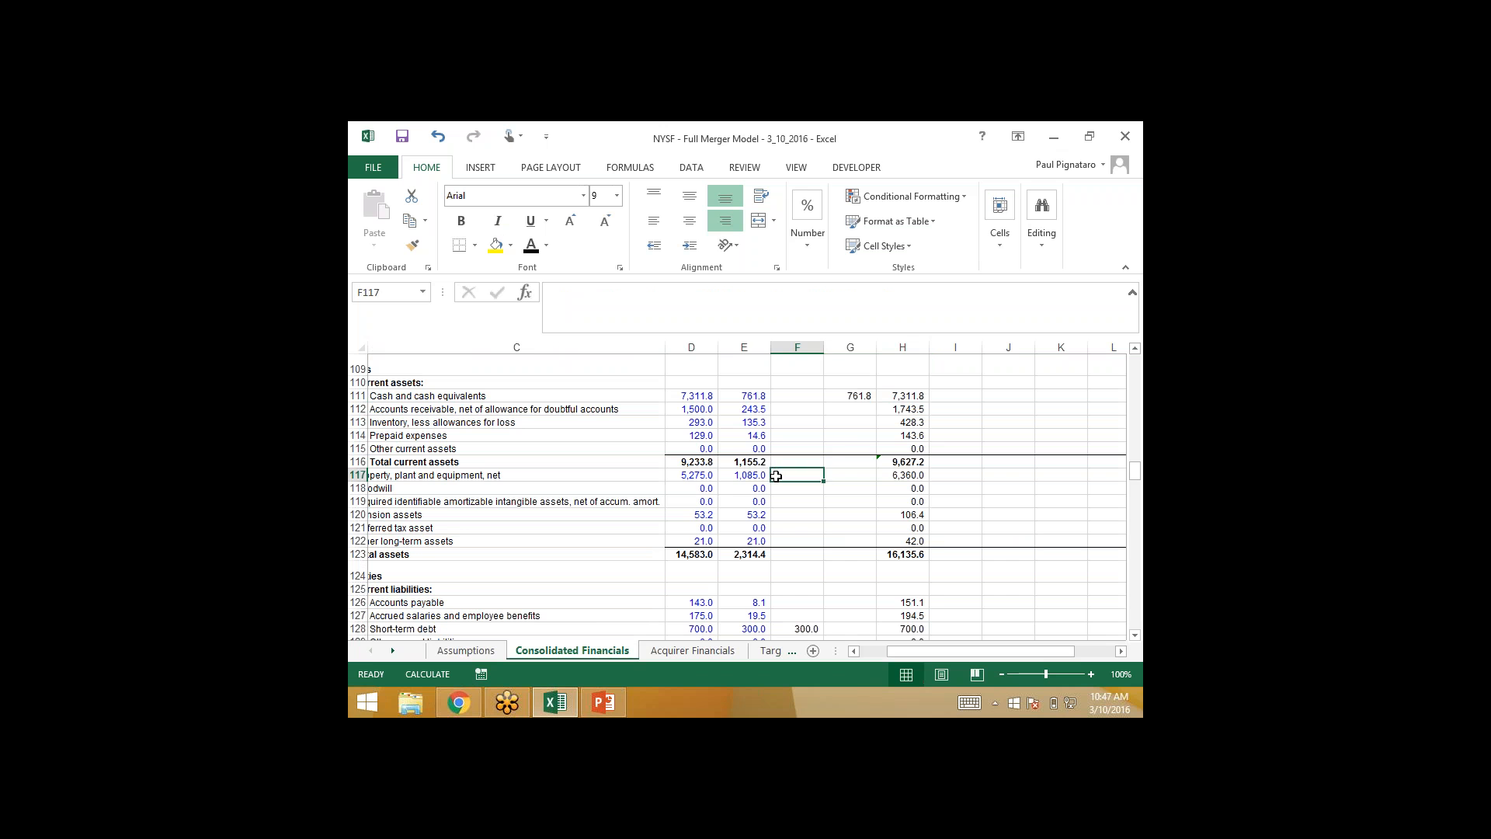
pyautogui.press('Left')
pyautogui.press('Down')
pyautogui.press('Left')
pyautogui.press('Left')
pyautogui.press('Left')
pyautogui.press('Left')
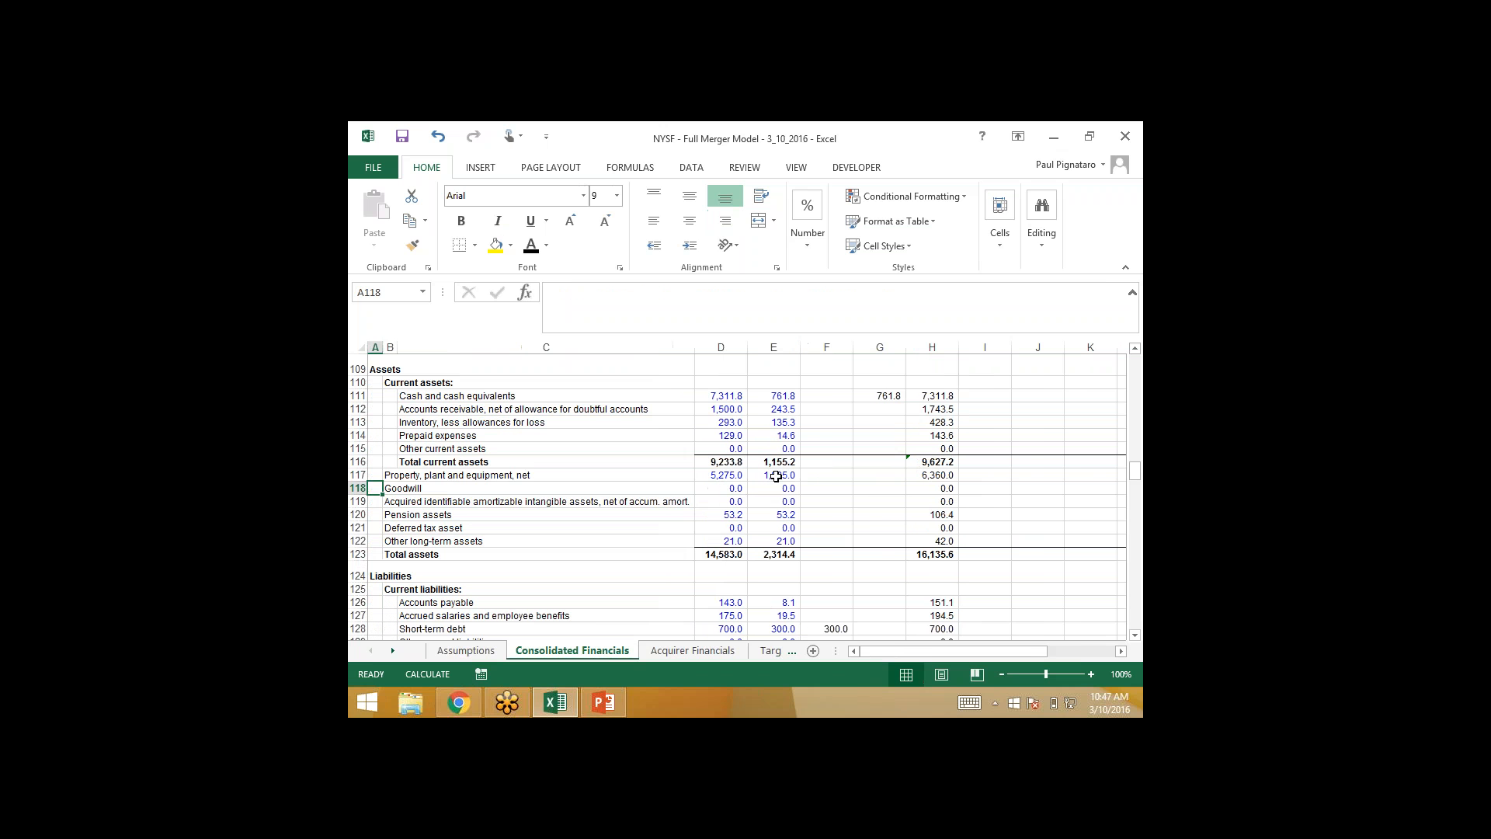
# - Calculate the intangible assets debit in F119 as price over book times % book to int. assets: =Assumptions!H14*Assumptions!H15
pyautogui.press('Down')
pyautogui.press('Right')
pyautogui.press('Right')
pyautogui.press('Right')
pyautogui.press('Right')
pyautogui.press('Right')
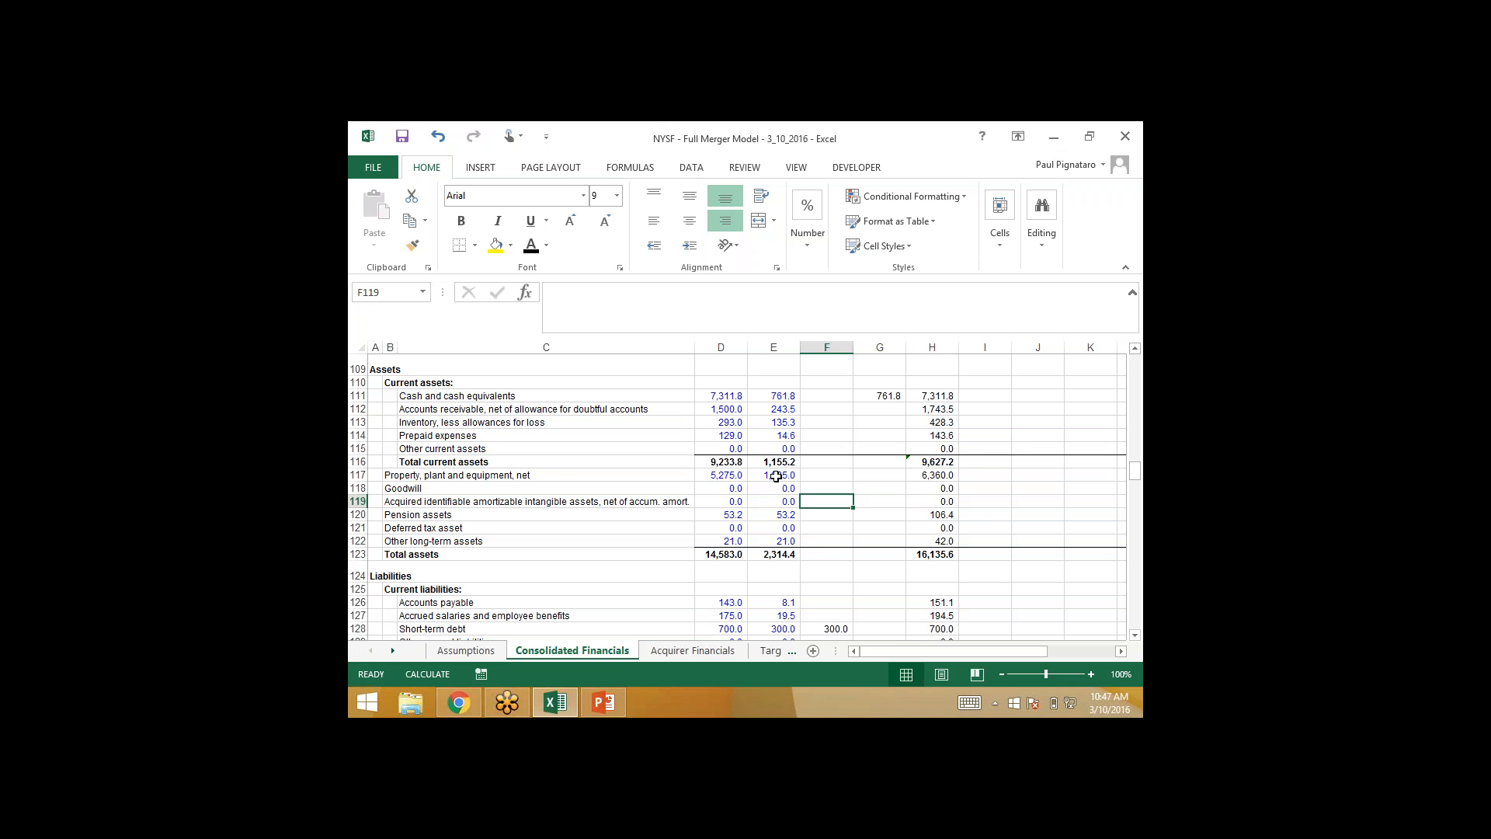
pyautogui.write('=')
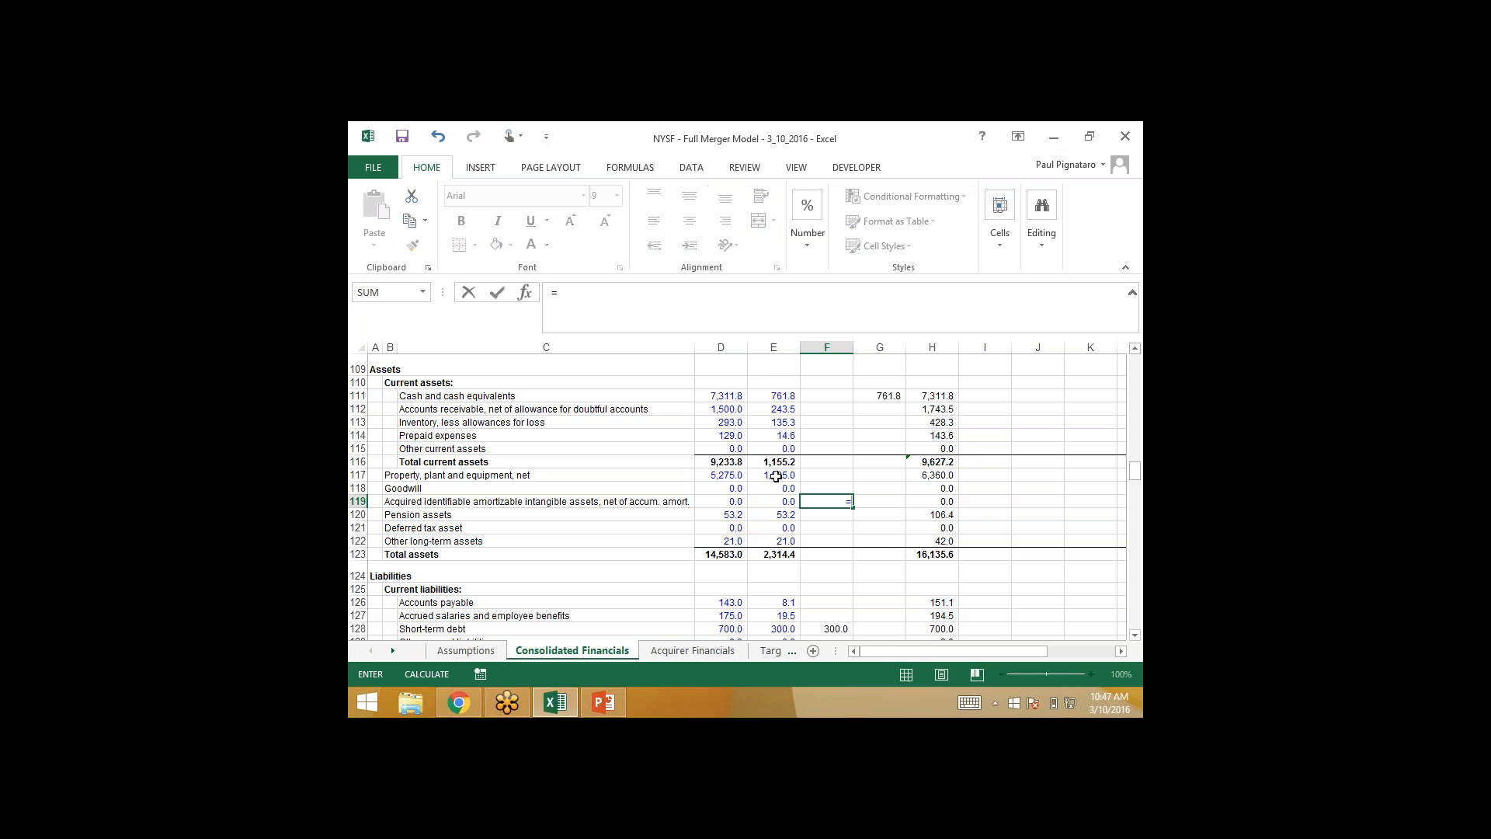
pyautogui.click(454, 652)
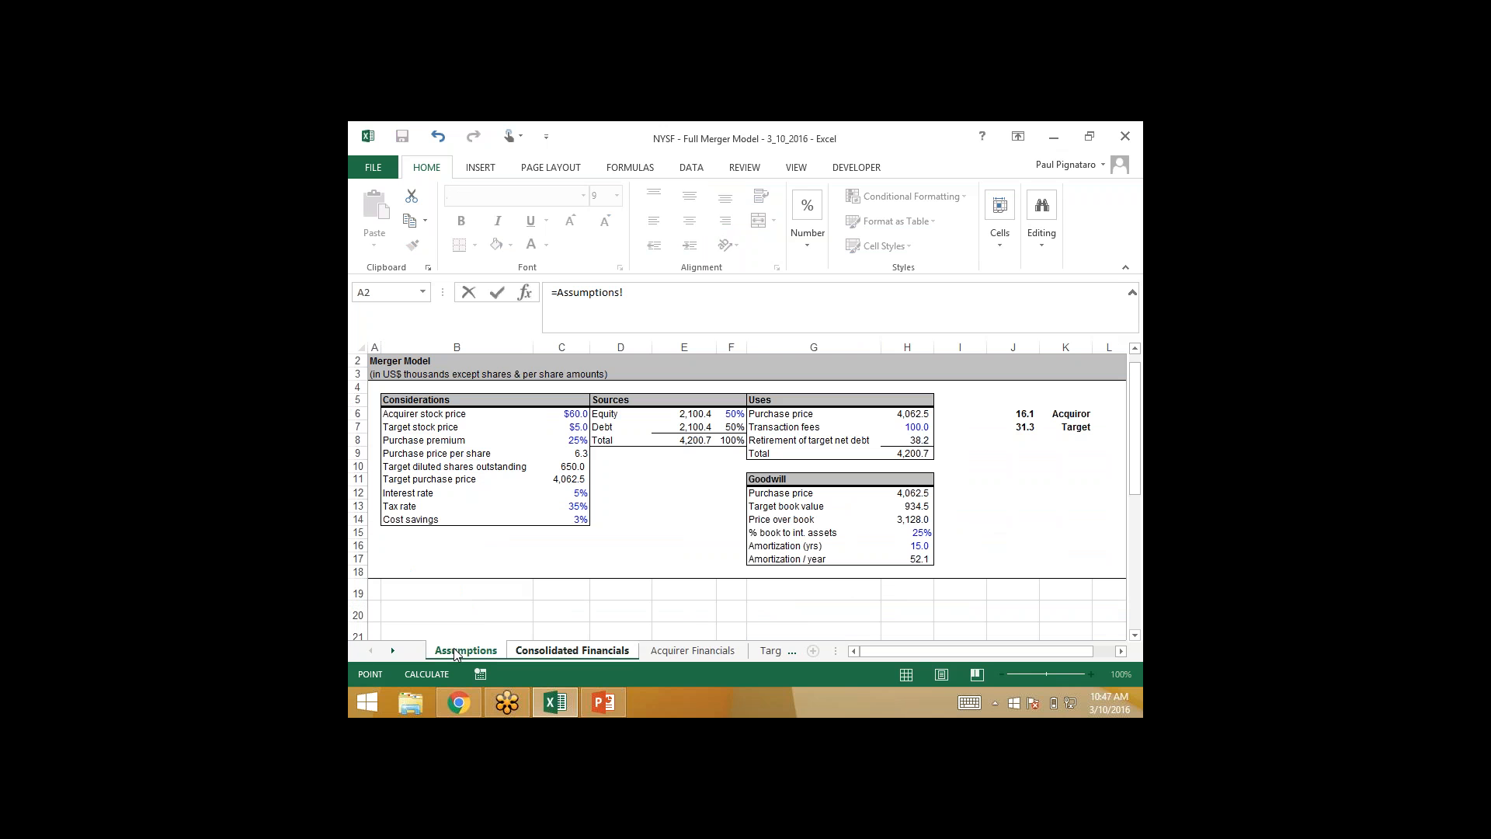
pyautogui.click(893, 518)
pyautogui.write('*')
pyautogui.click(897, 534)
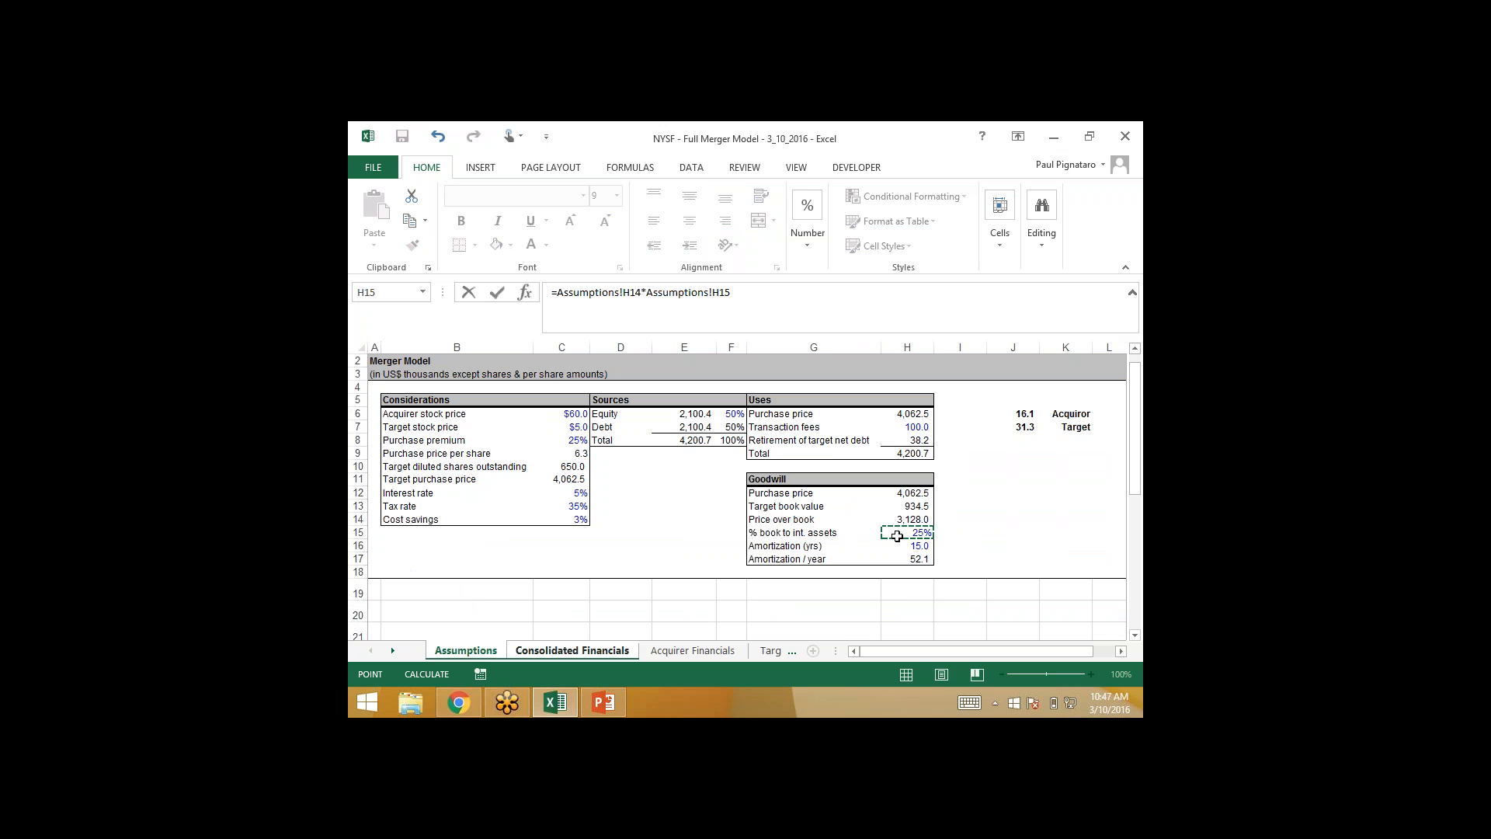
pyautogui.press('Return')
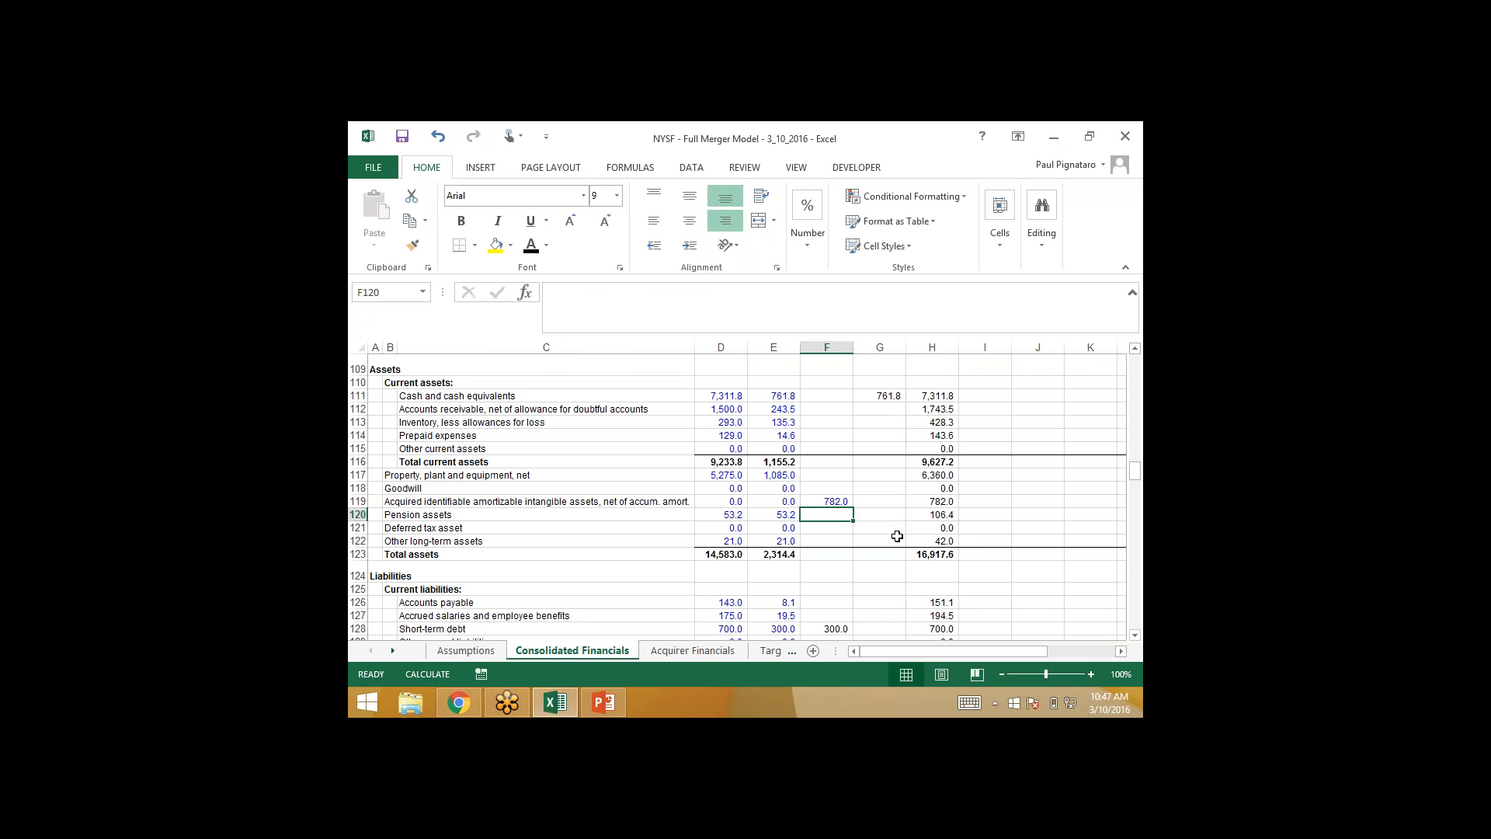
# - Change the font colour of the intangible assets debit in F119 to black
pyautogui.press('Up')
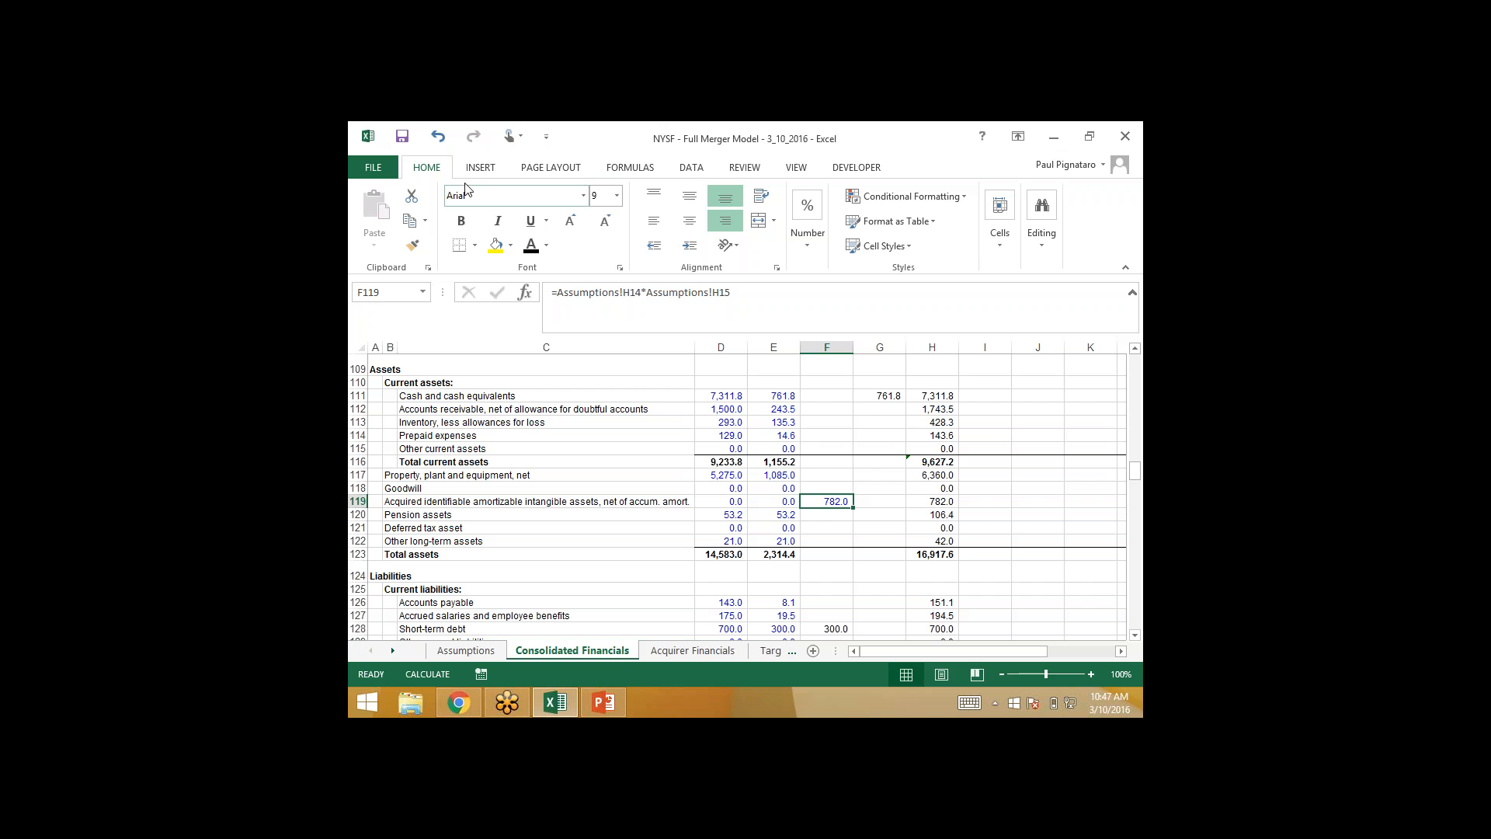
pyautogui.click(529, 245)
pyautogui.press('Left')
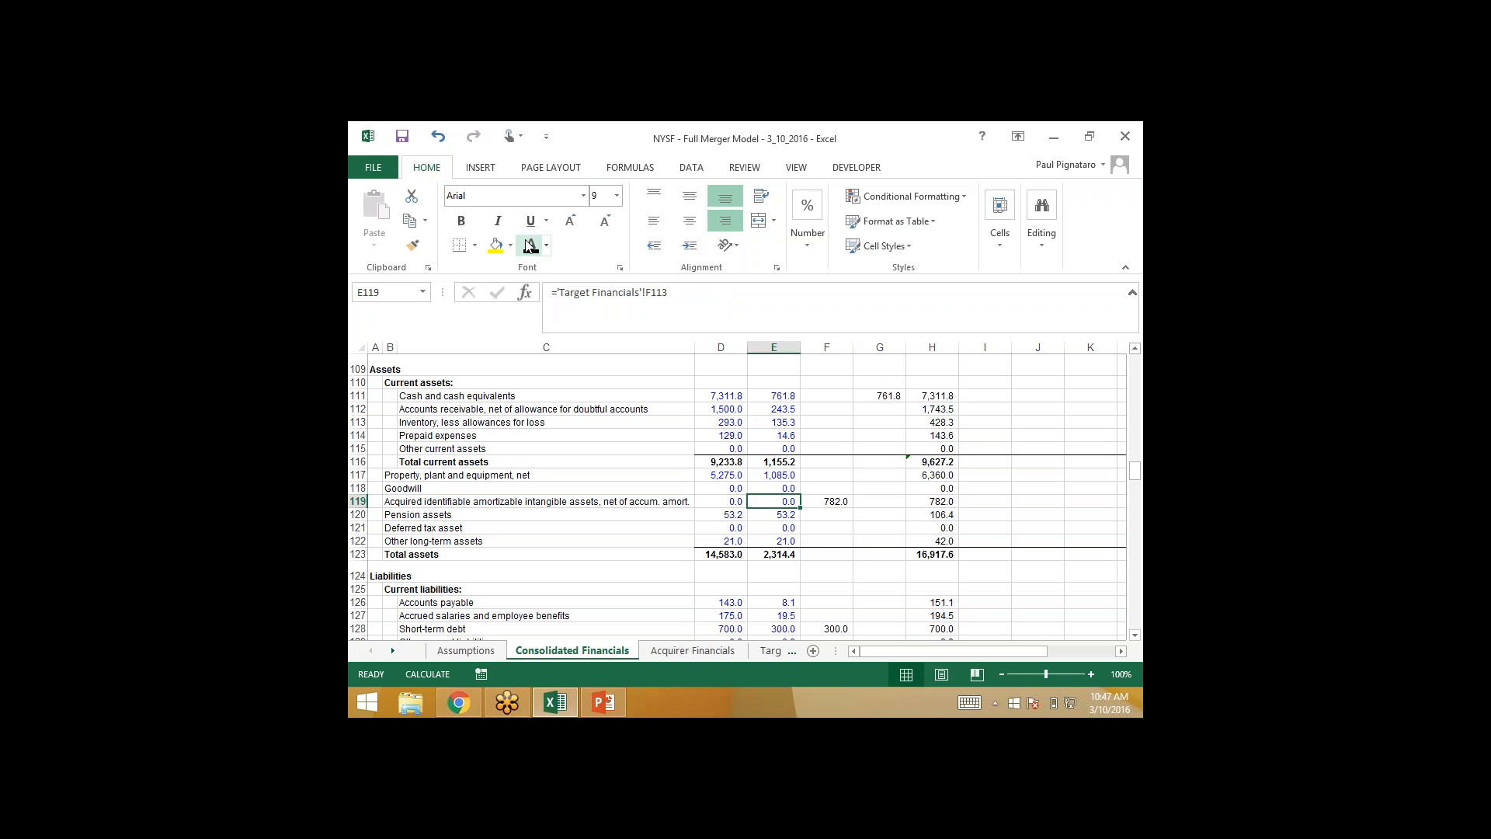
pyautogui.press('Right')
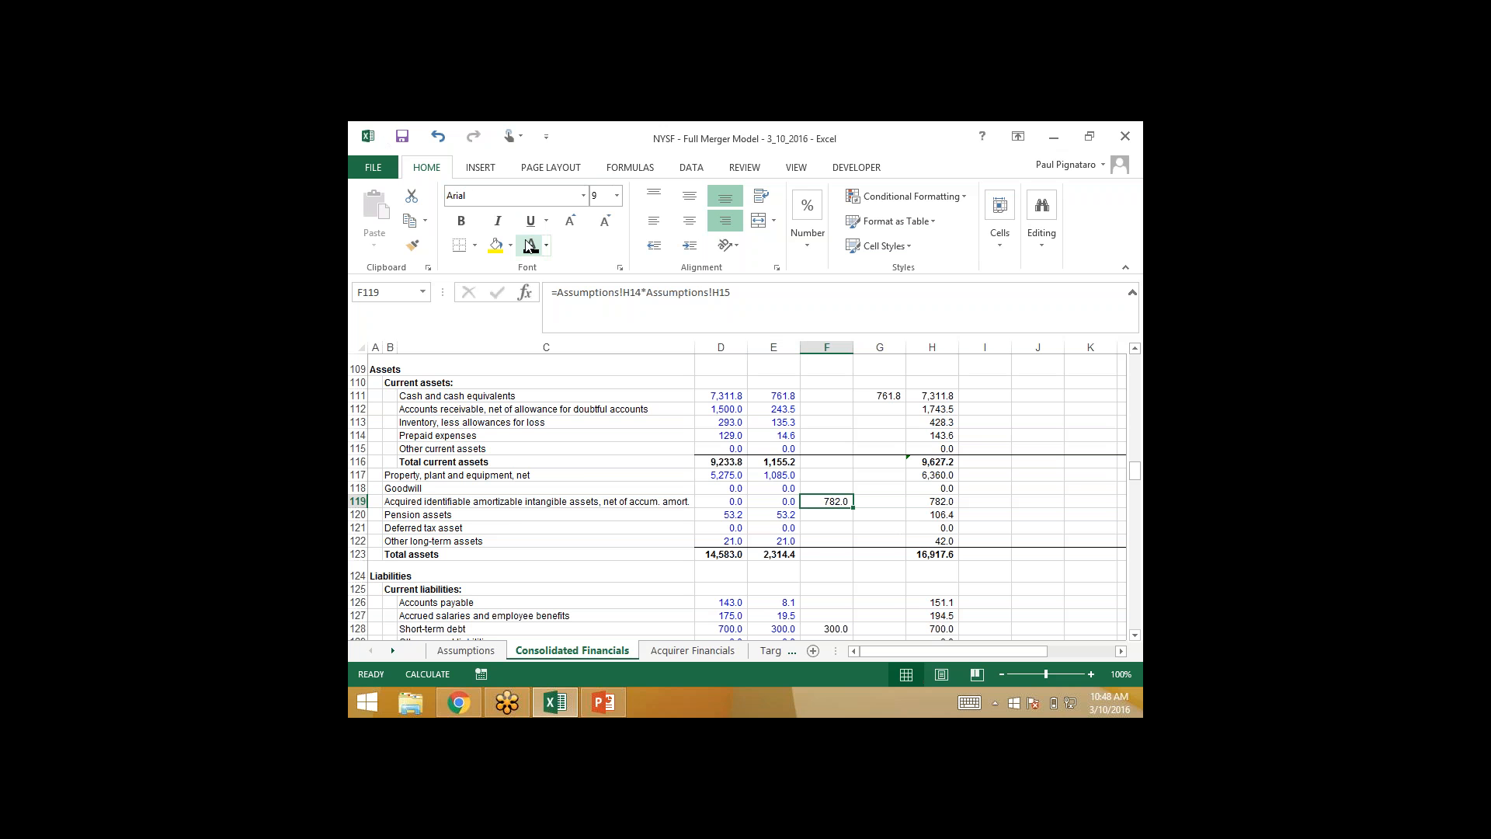
# - Calculate the goodwill debit in F118 with the formula =Assumptions!H14*(1-Assumptions!H15)
pyautogui.press('Up')
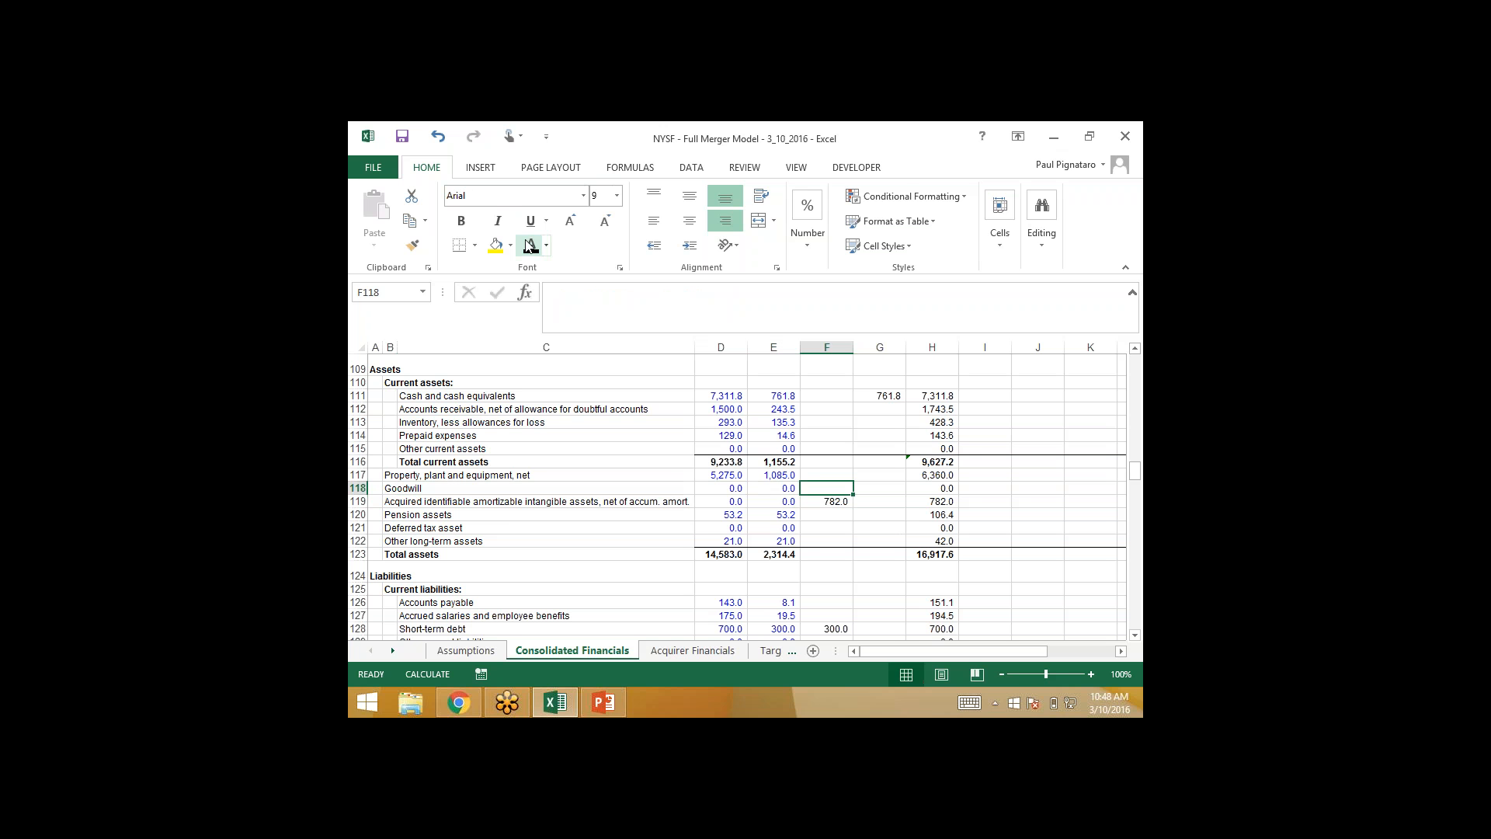
pyautogui.write('=')
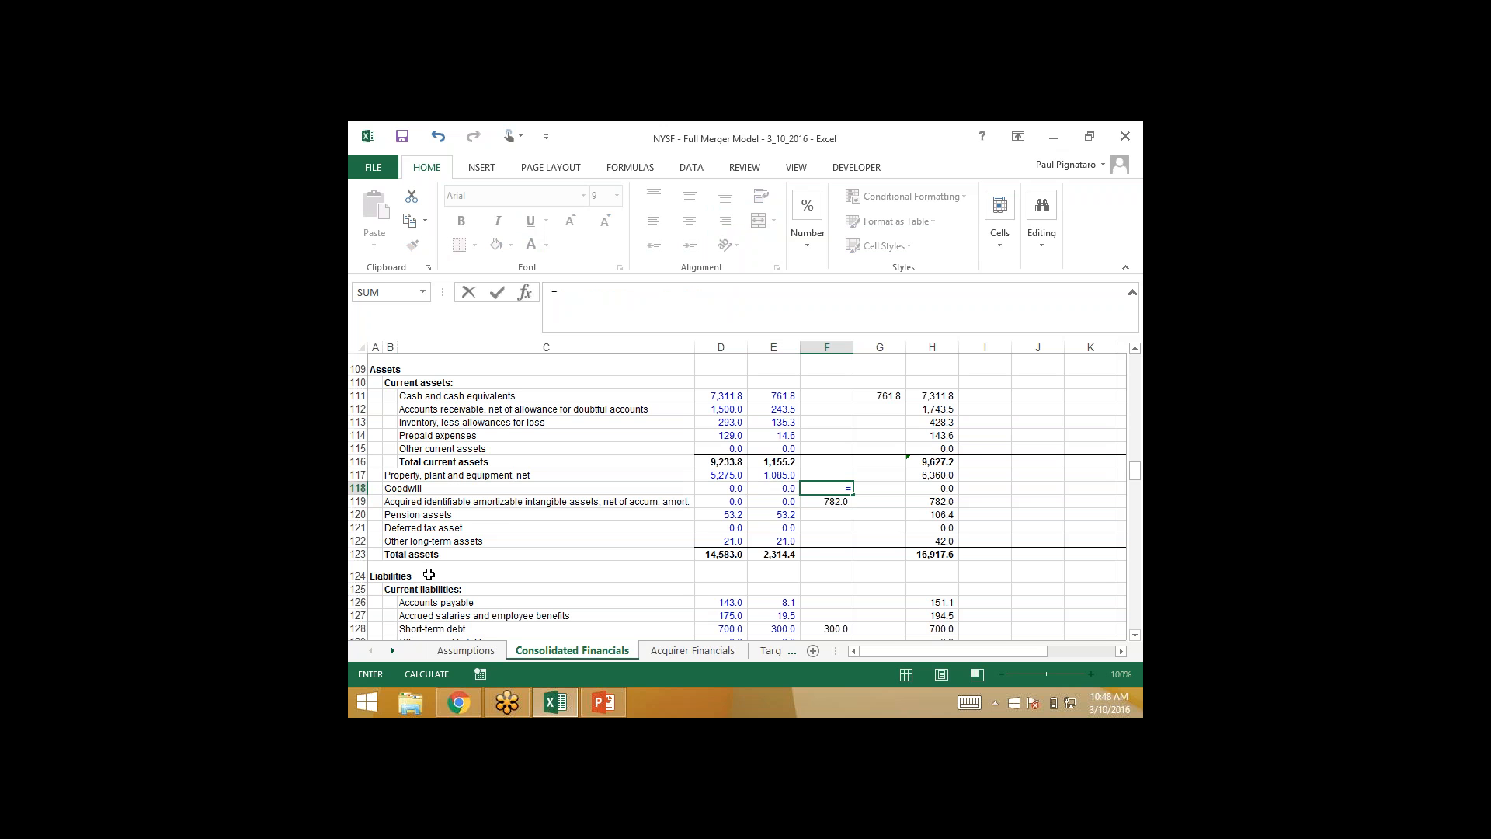
pyautogui.click(453, 652)
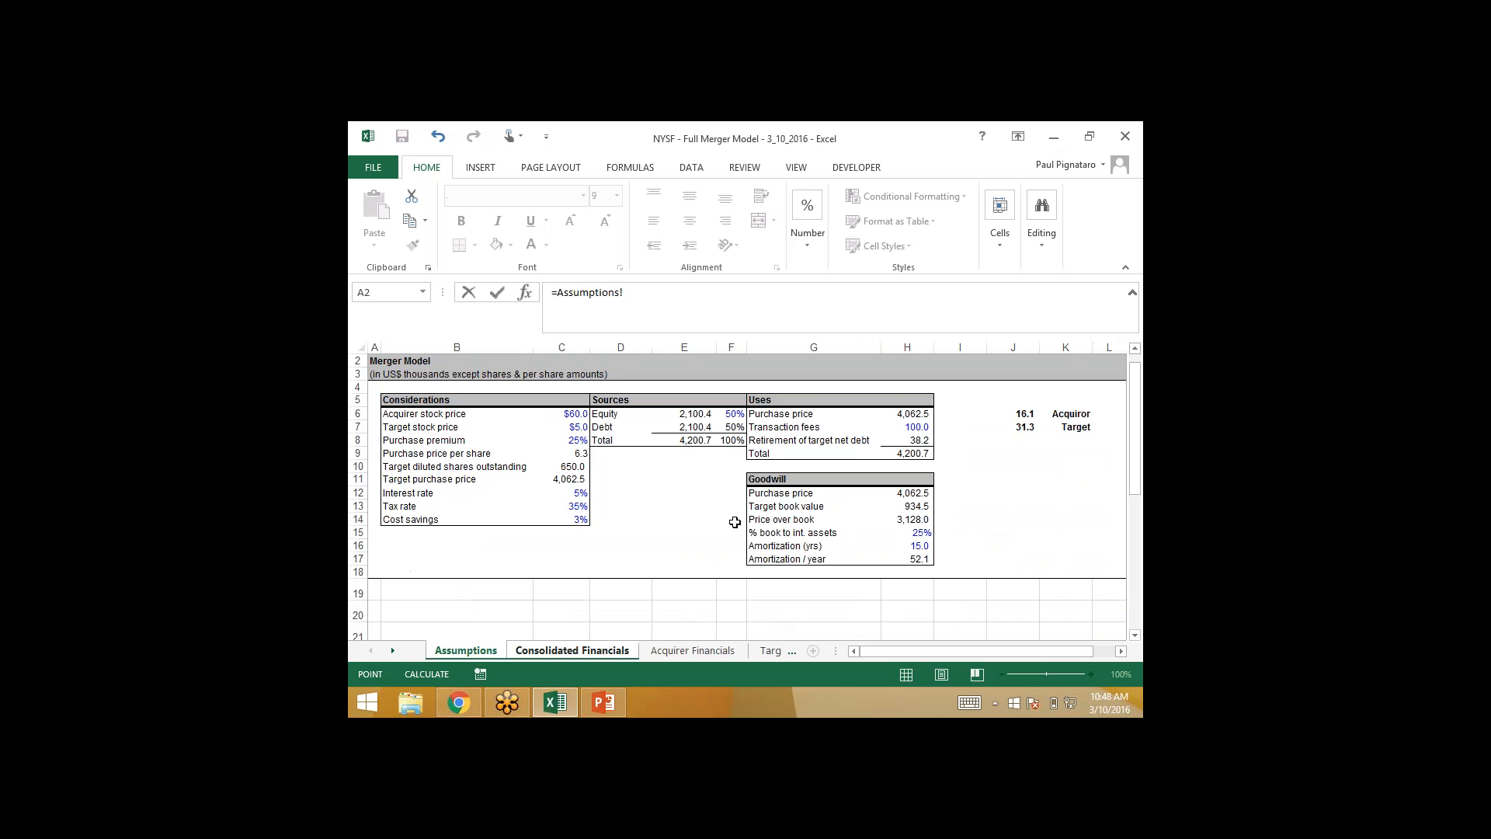
pyautogui.click(903, 521)
pyautogui.write('*(1-')
pyautogui.press('Down')
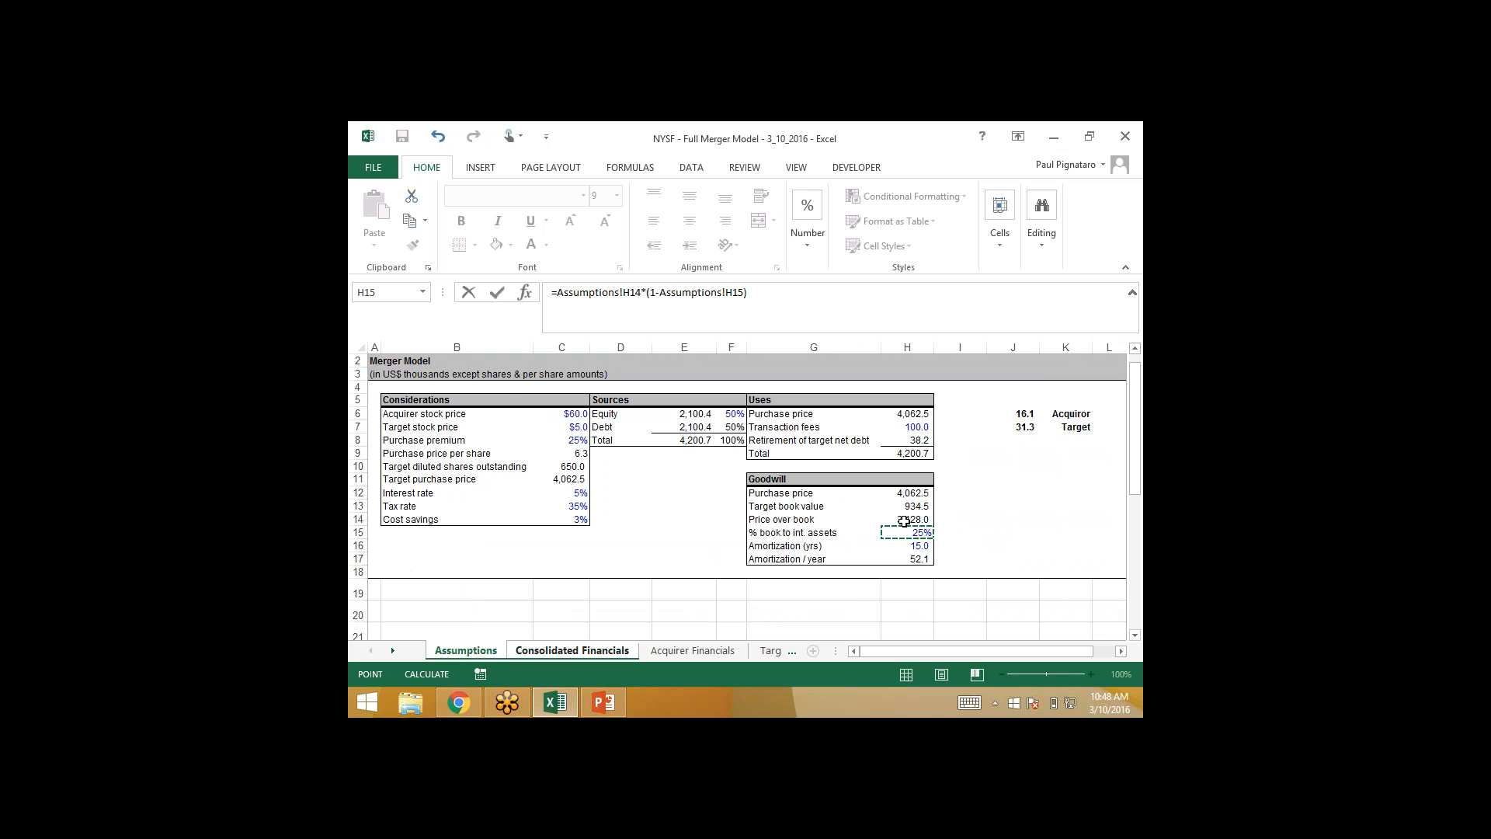
pyautogui.write(')')
pyautogui.hotkey('ctrl', 'Return')
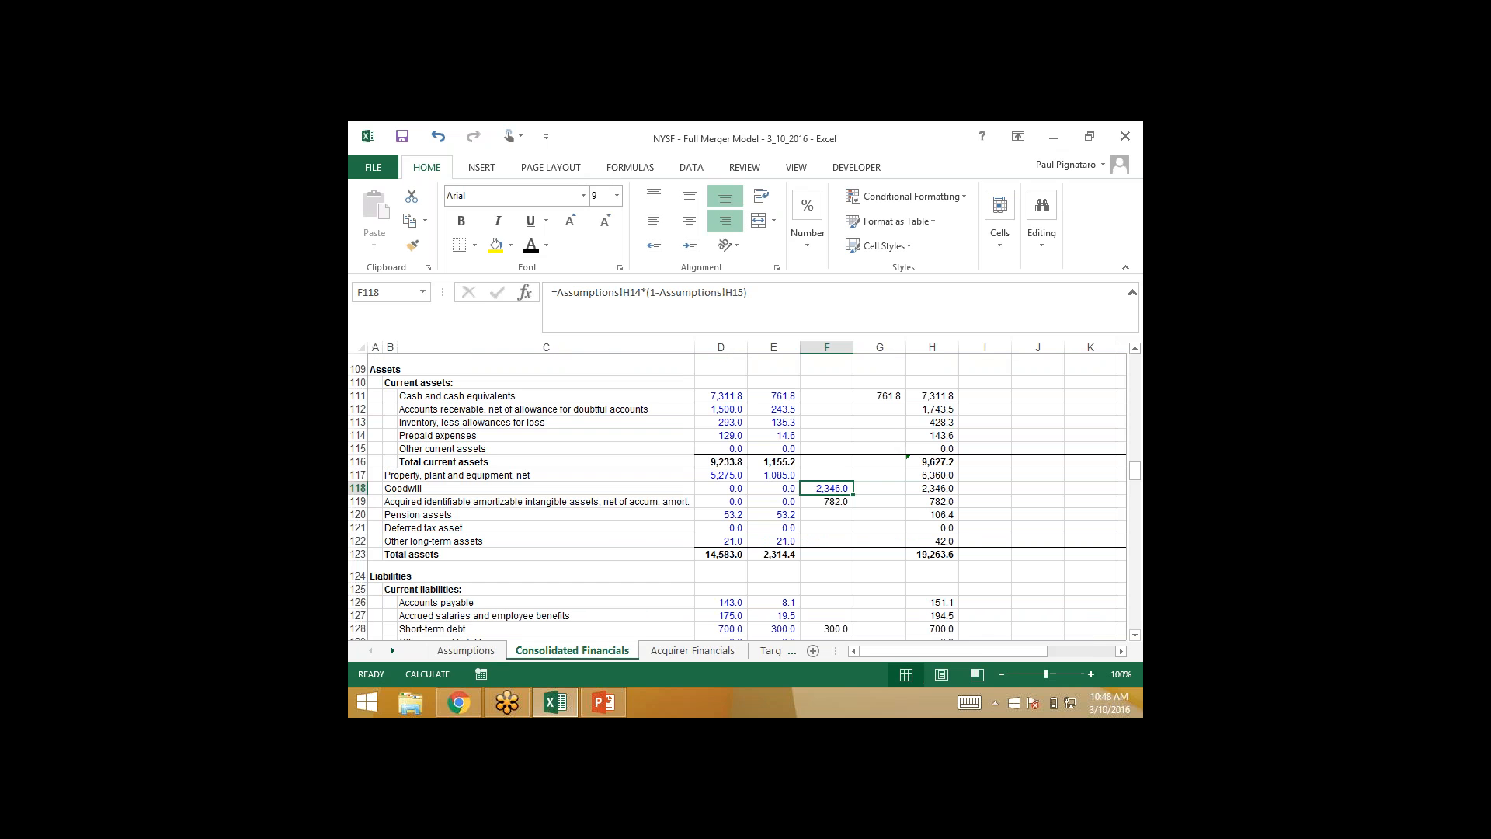
# - Compare the sum of F118:F119 with price over book in H14 on the Assumptions sheet
pyautogui.hotkey('shift', 'Down')
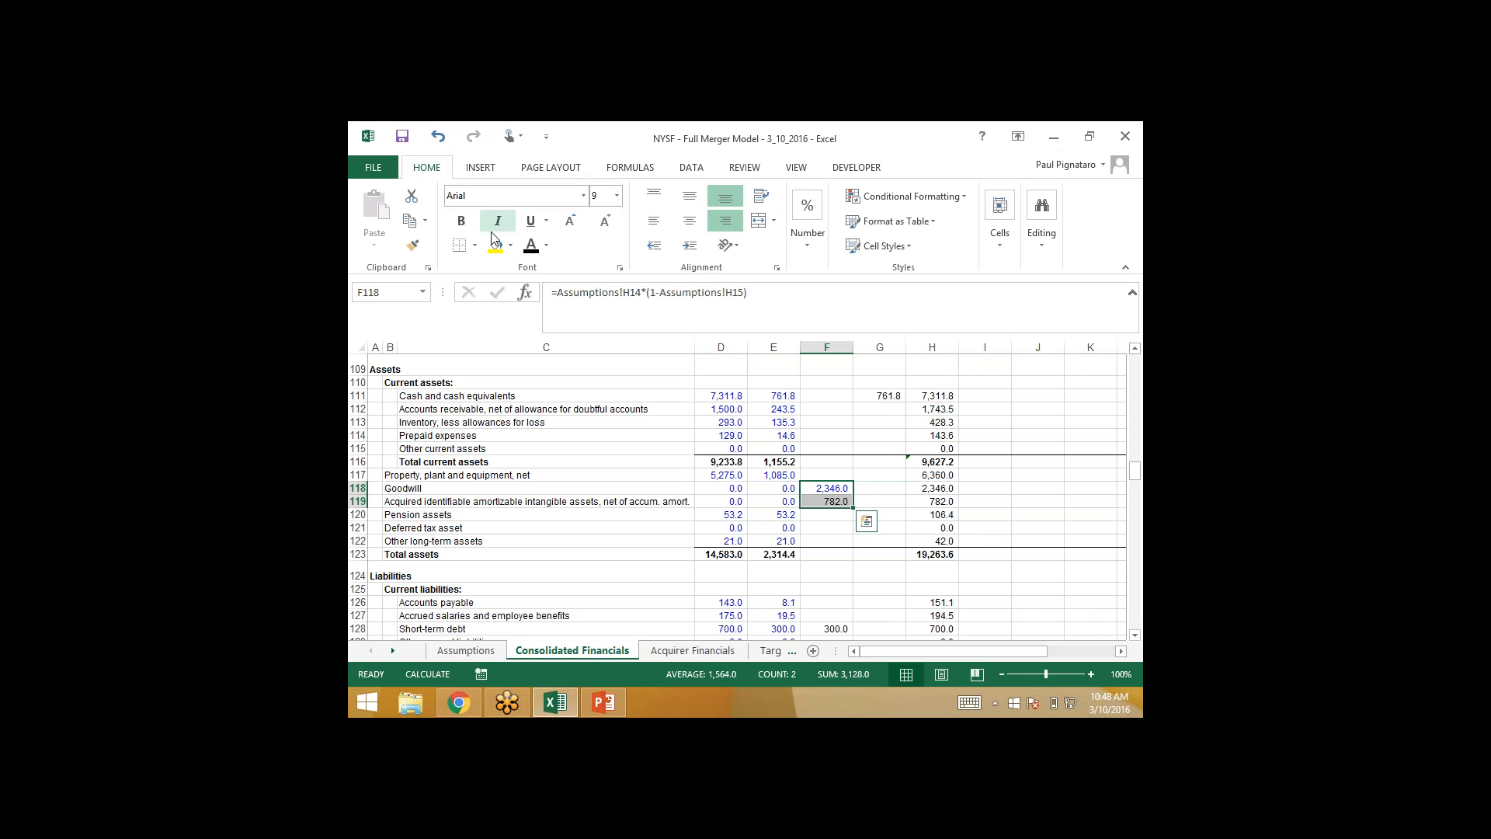
pyautogui.click(466, 650)
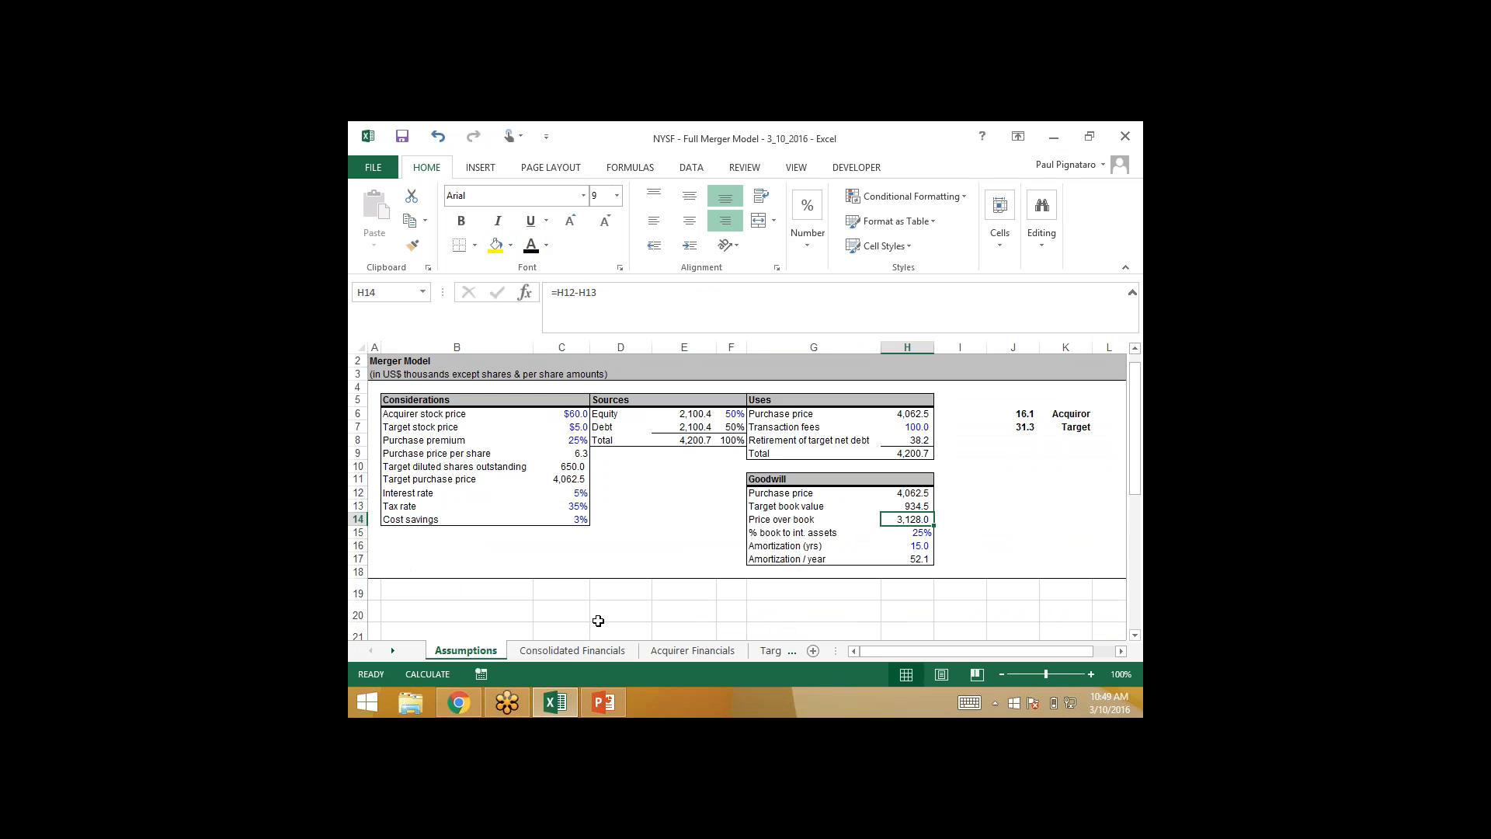
pyautogui.click(592, 650)
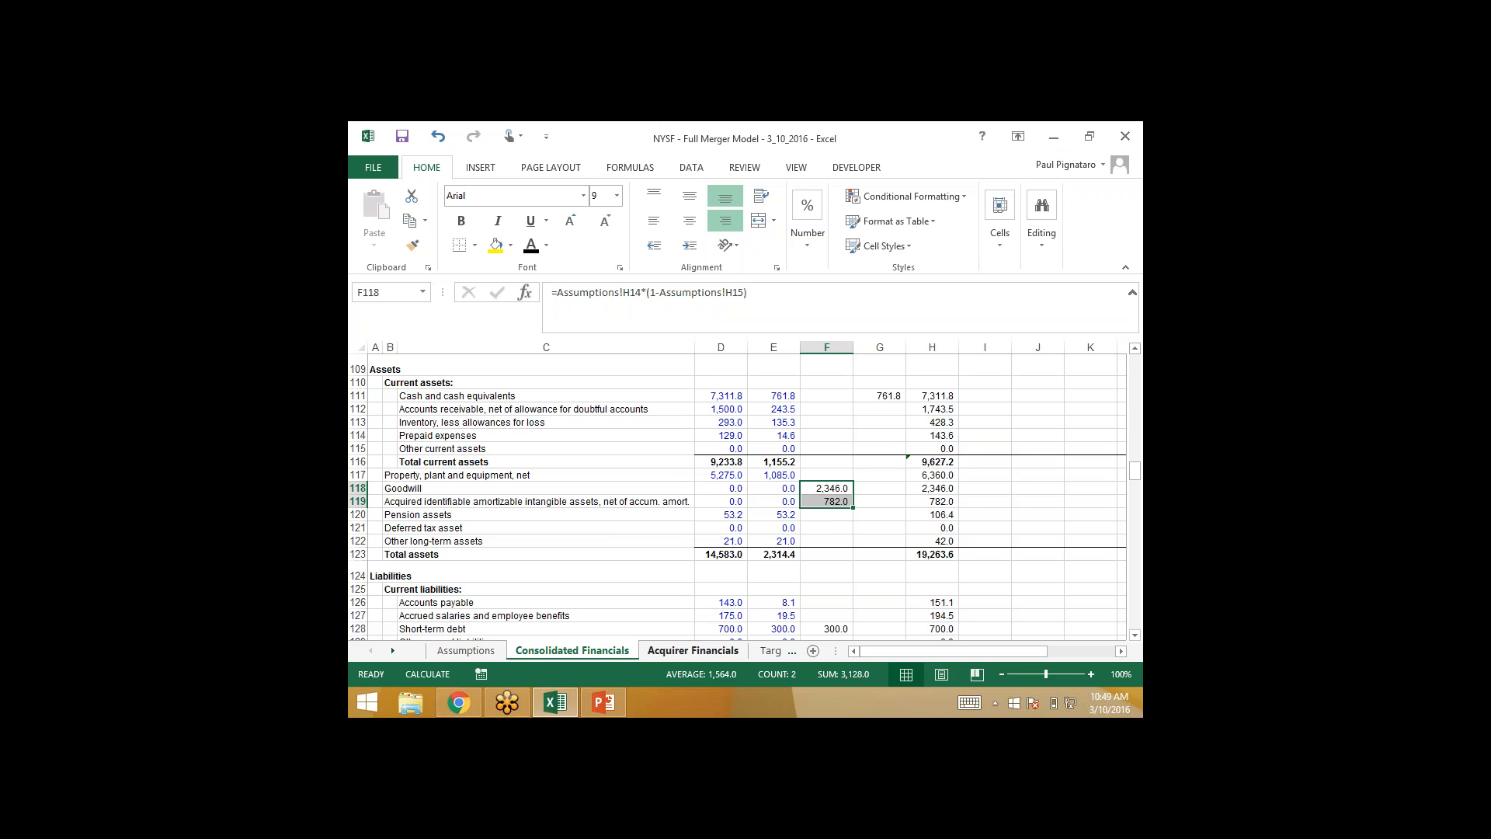
# - Switch to the PowerPoint deck and start the slide show from the Balance Sheet Adjustments slide
pyautogui.moveTo(605, 703)
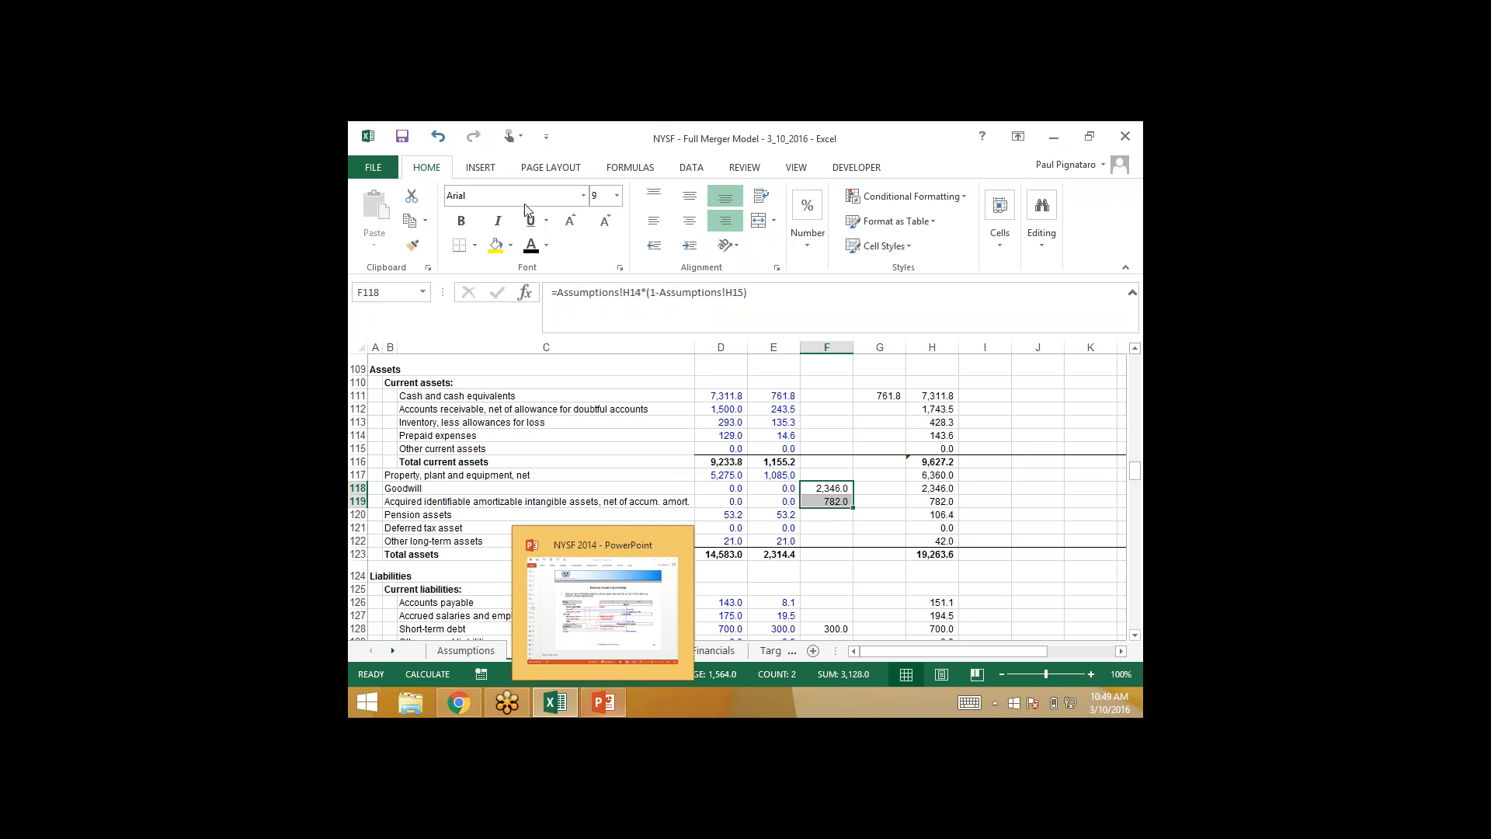
pyautogui.click(586, 144)
pyautogui.click(586, 144)
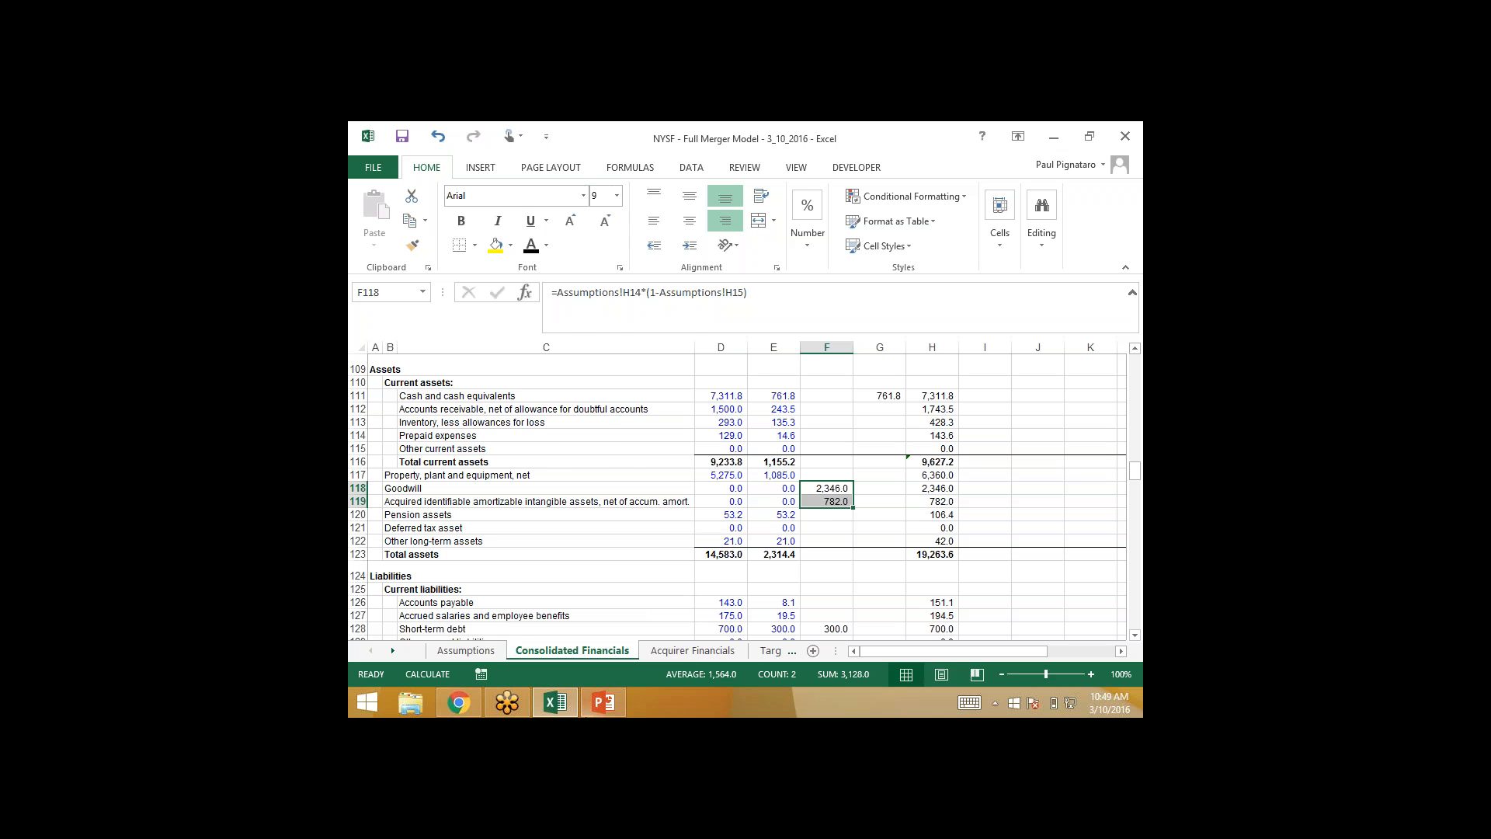
pyautogui.click(613, 704)
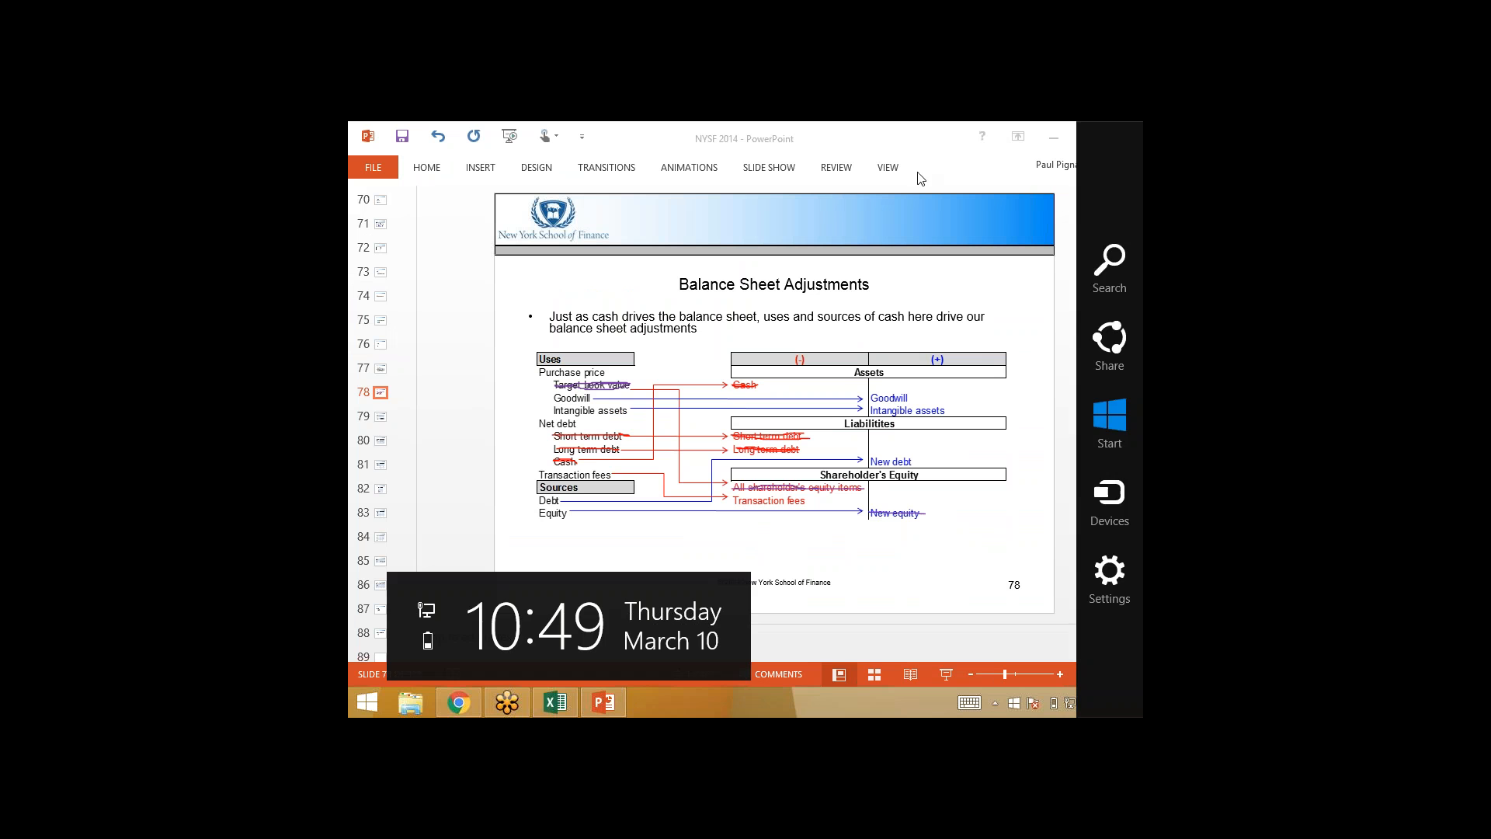
pyautogui.press('super+c')
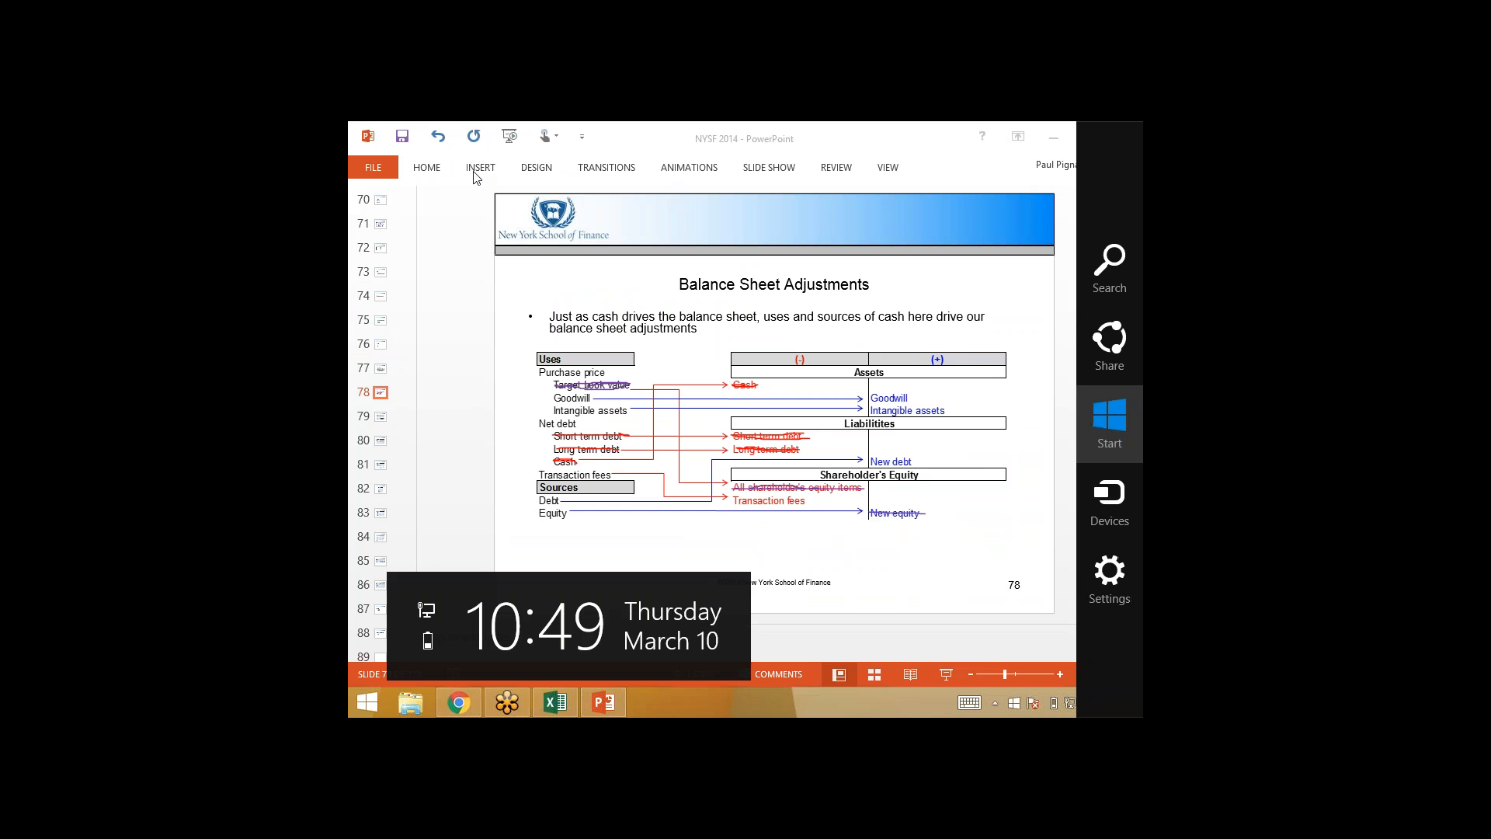
pyautogui.click(750, 171)
pyautogui.click(770, 170)
pyautogui.press('super+c')
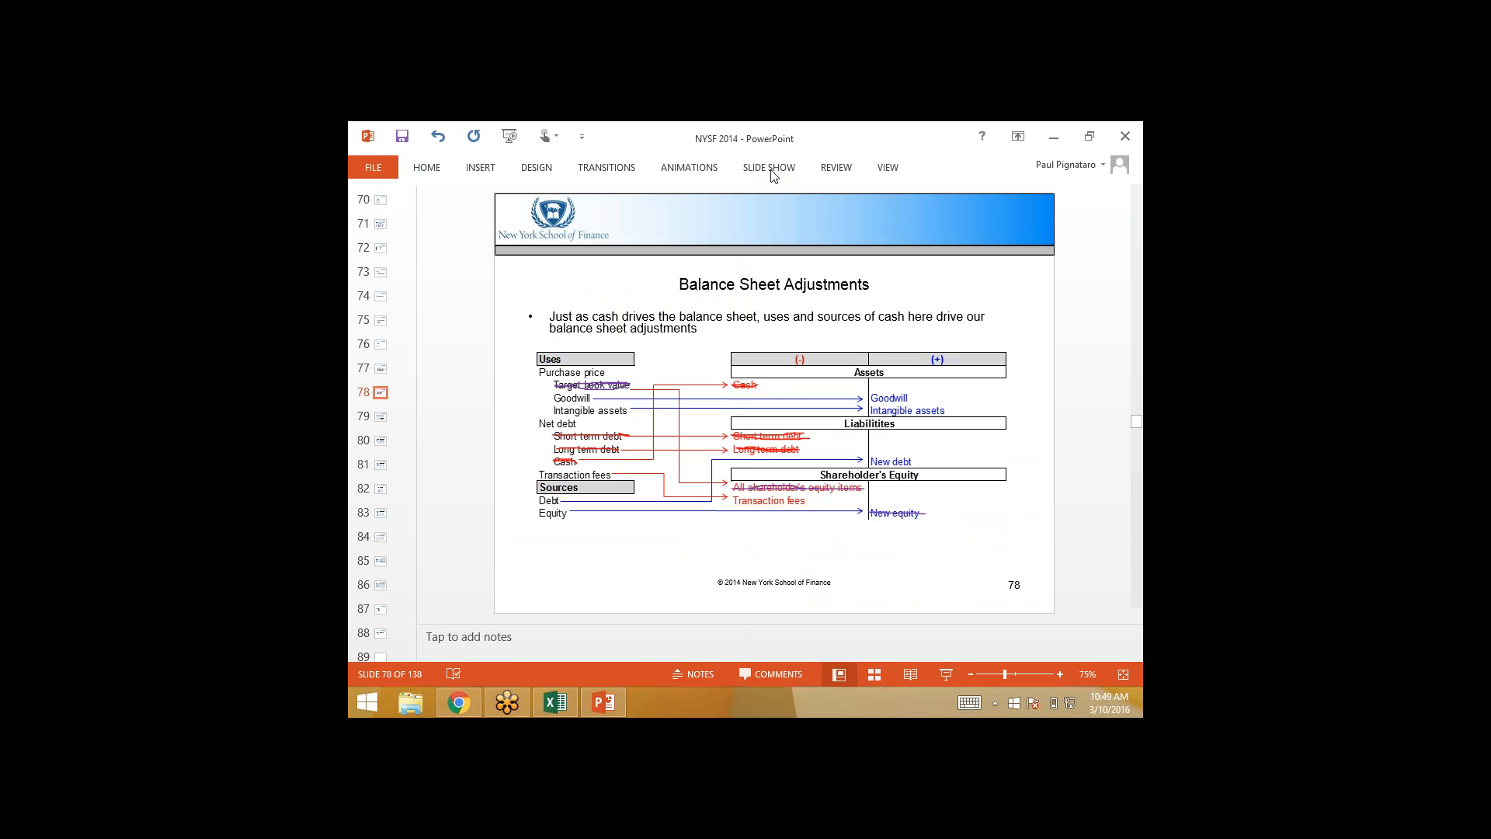
pyautogui.click(768, 167)
pyautogui.click(771, 171)
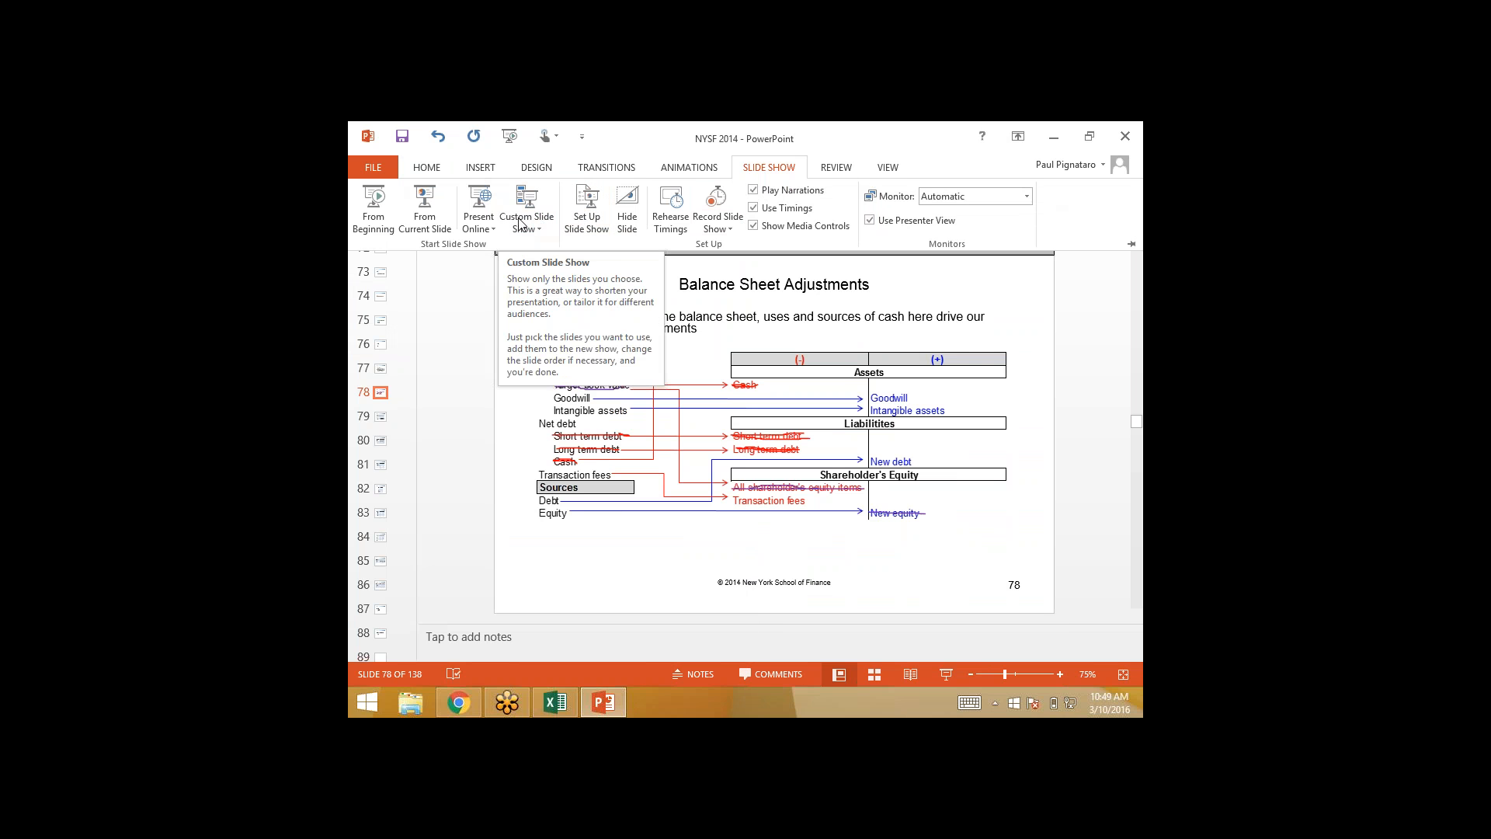
pyautogui.click(417, 221)
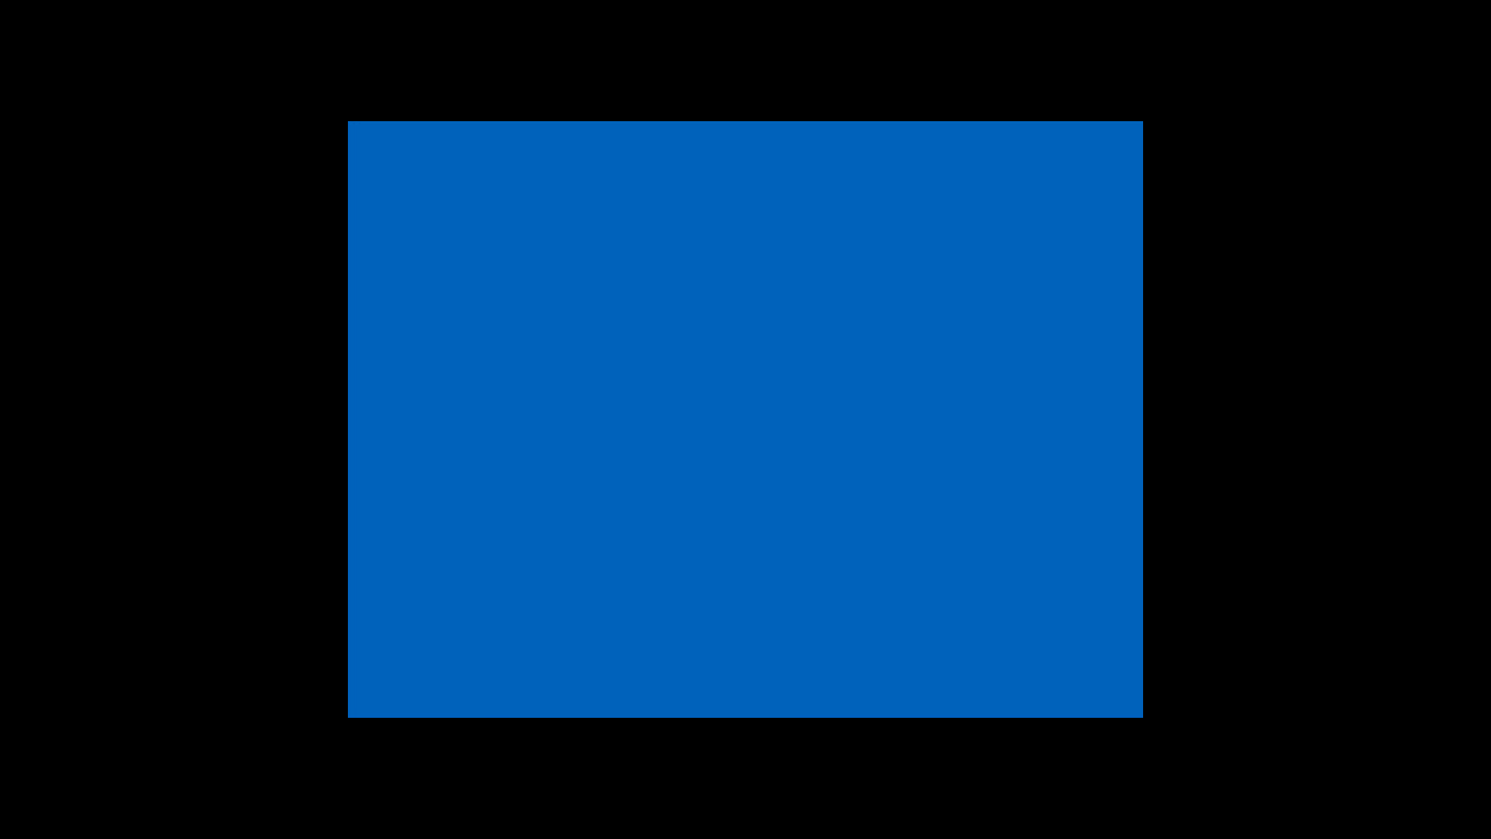
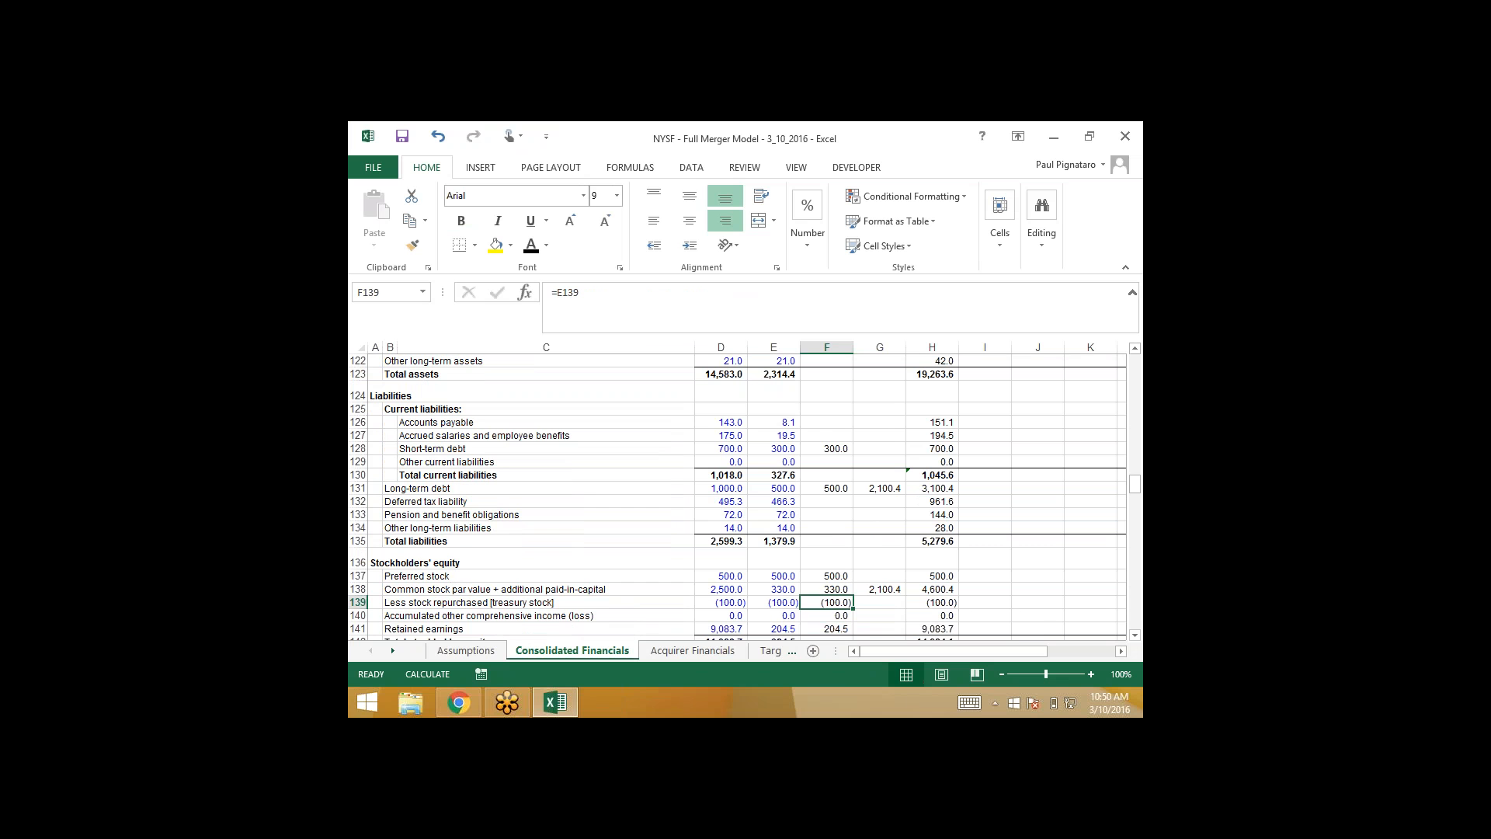
# - Add the transaction fees to the retained earnings debit in F141 with the formula =E141+Assumptions!H7
pyautogui.press('Down')
pyautogui.press('Down')
pyautogui.press('Right')
pyautogui.press('Left')
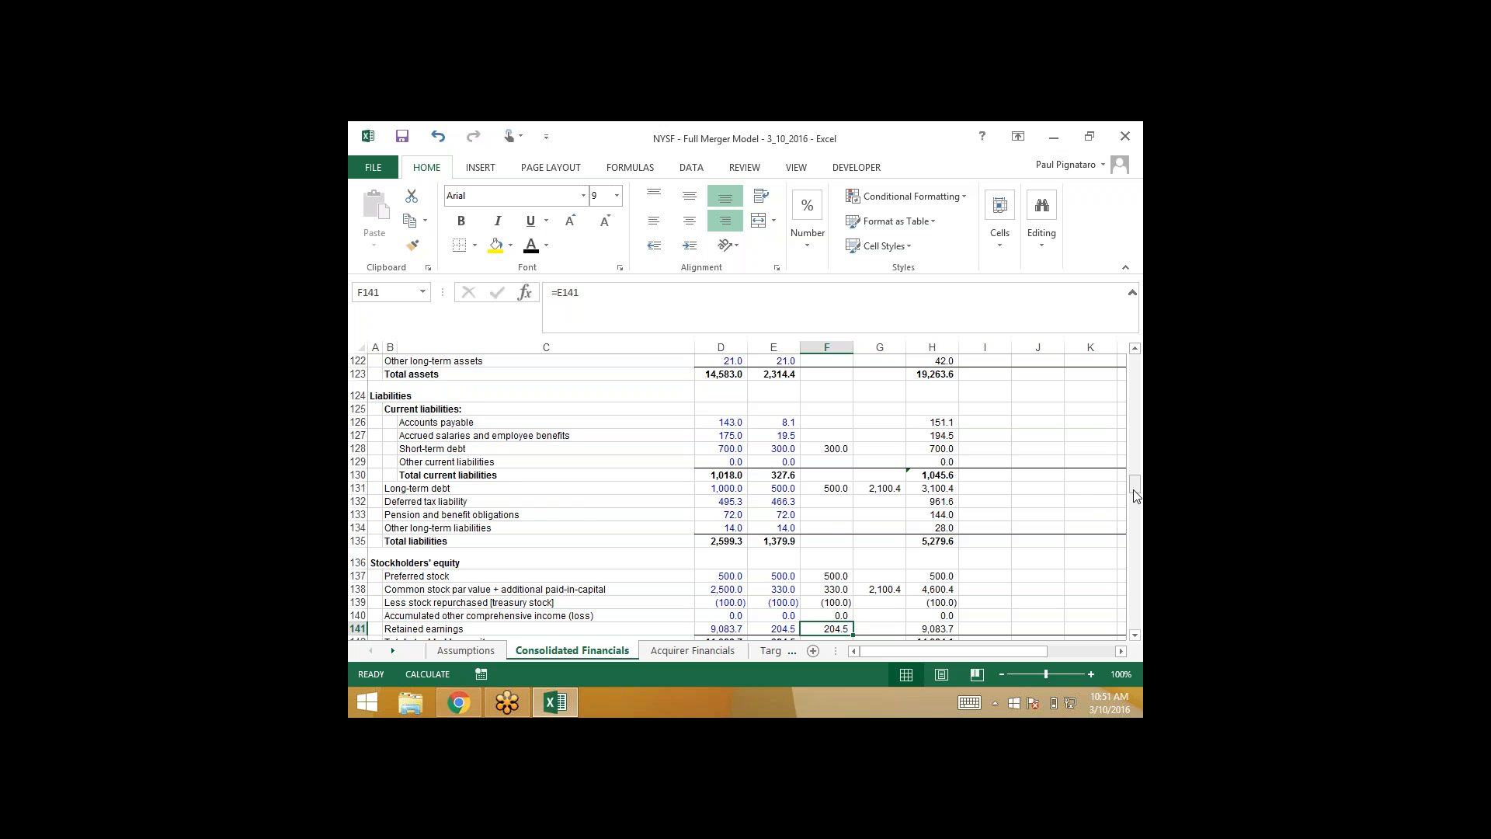
pyautogui.moveTo(1136, 496); pyautogui.dragTo(1135, 504)
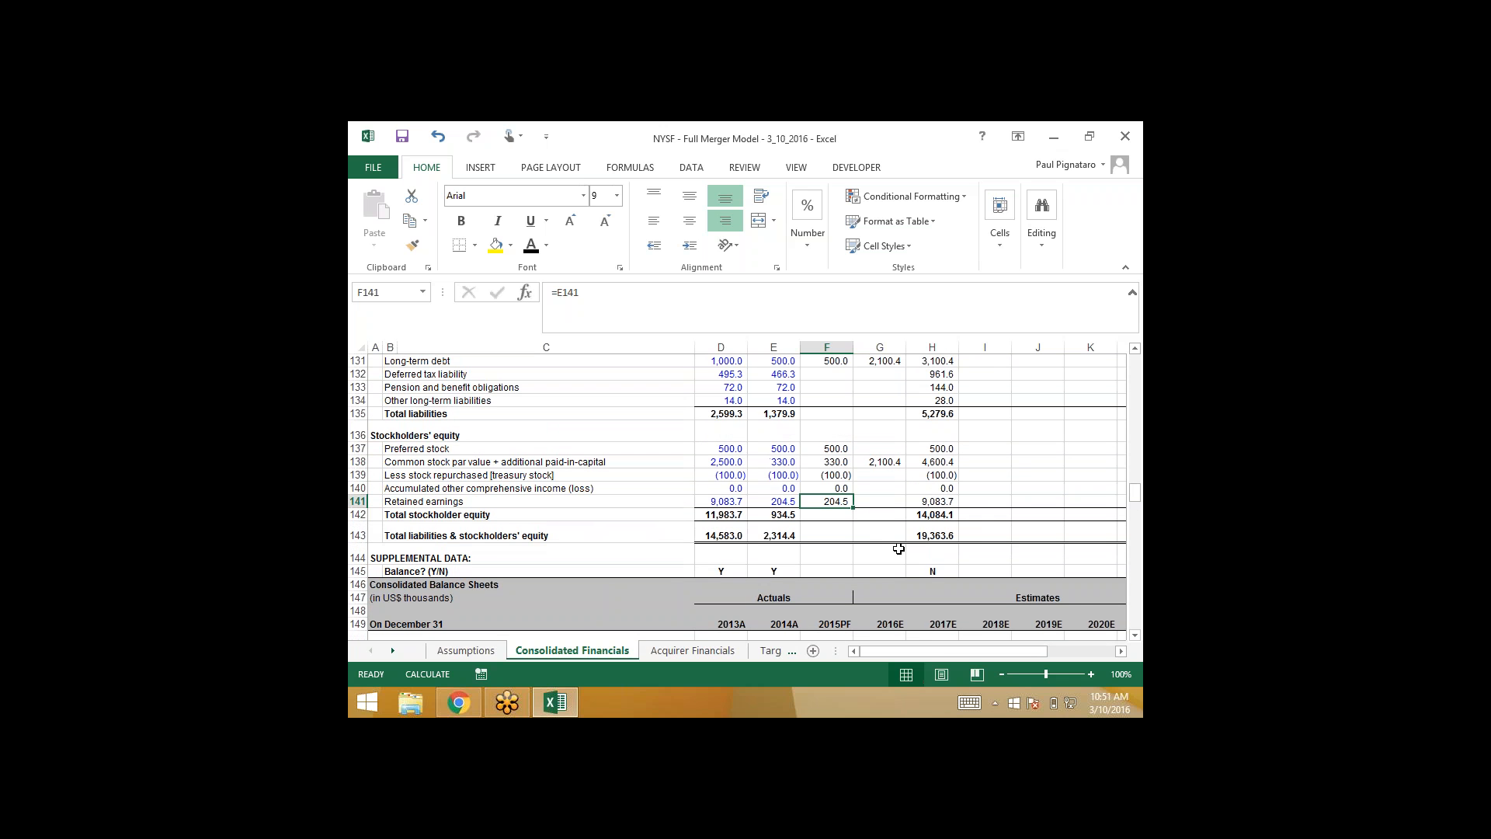
pyautogui.click(598, 300)
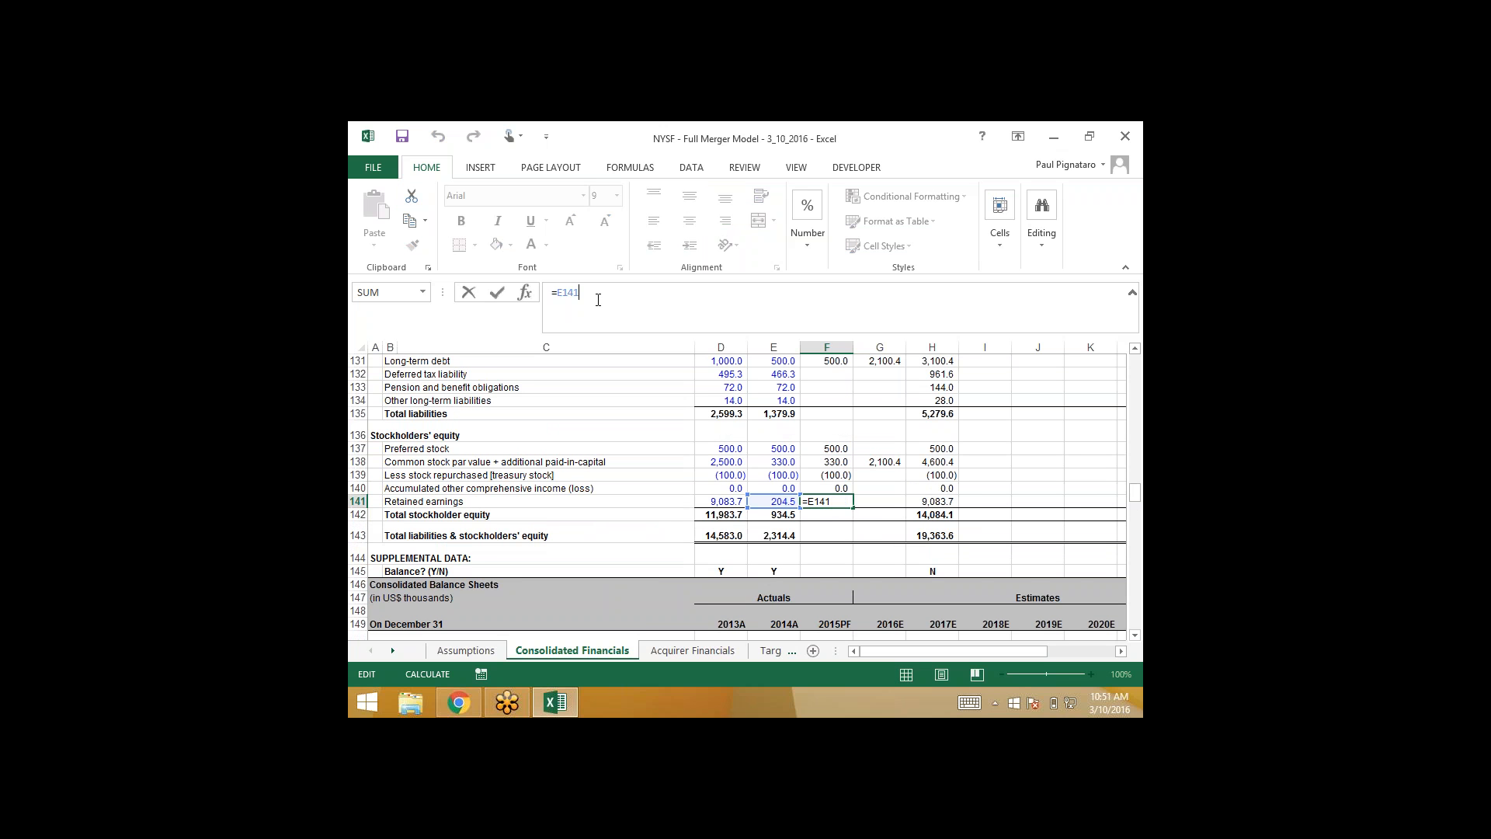
pyautogui.write('+')
pyautogui.click(458, 650)
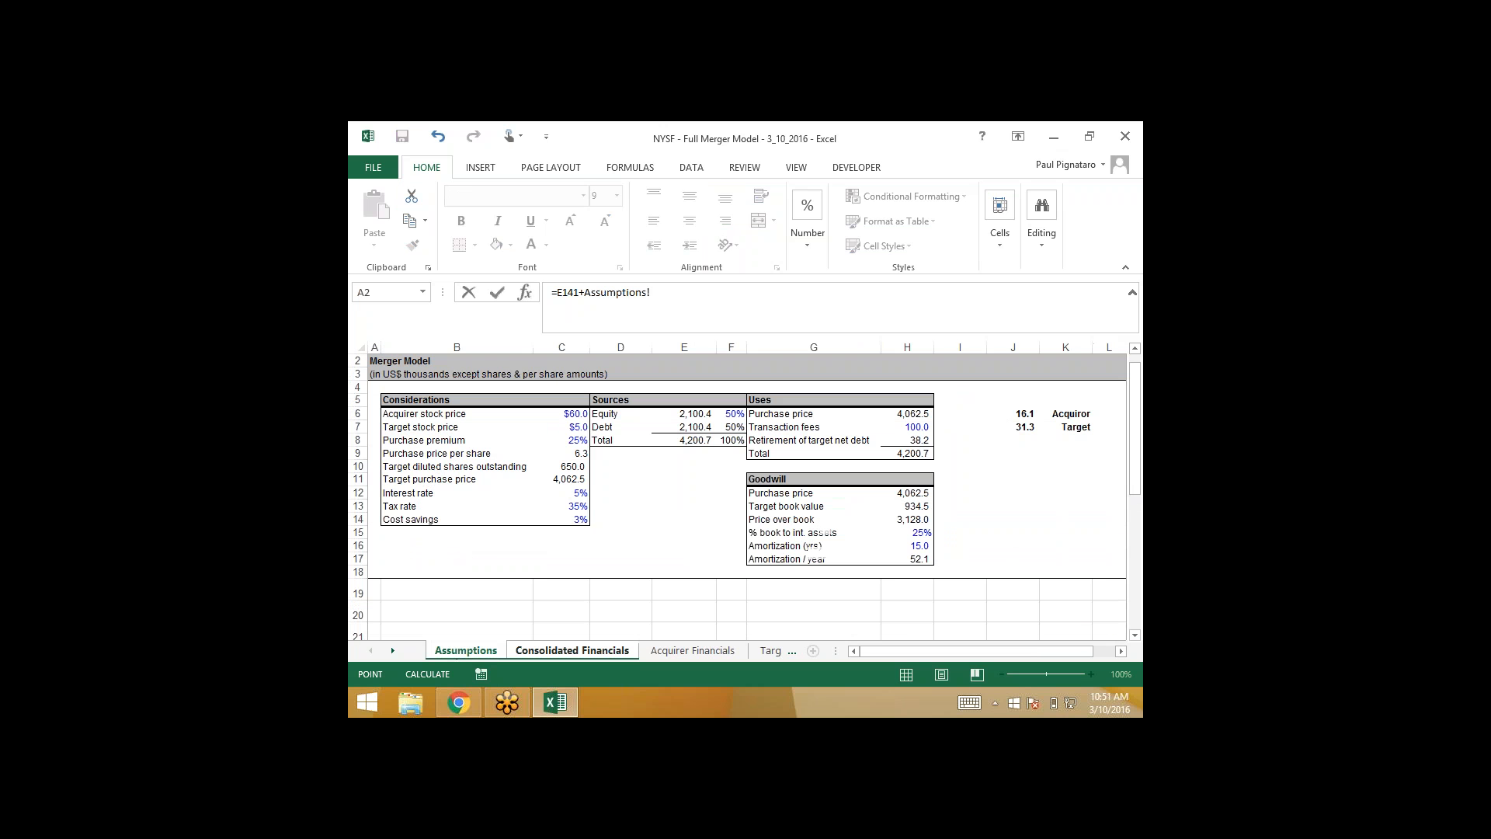
pyautogui.click(901, 425)
pyautogui.press('Escape')
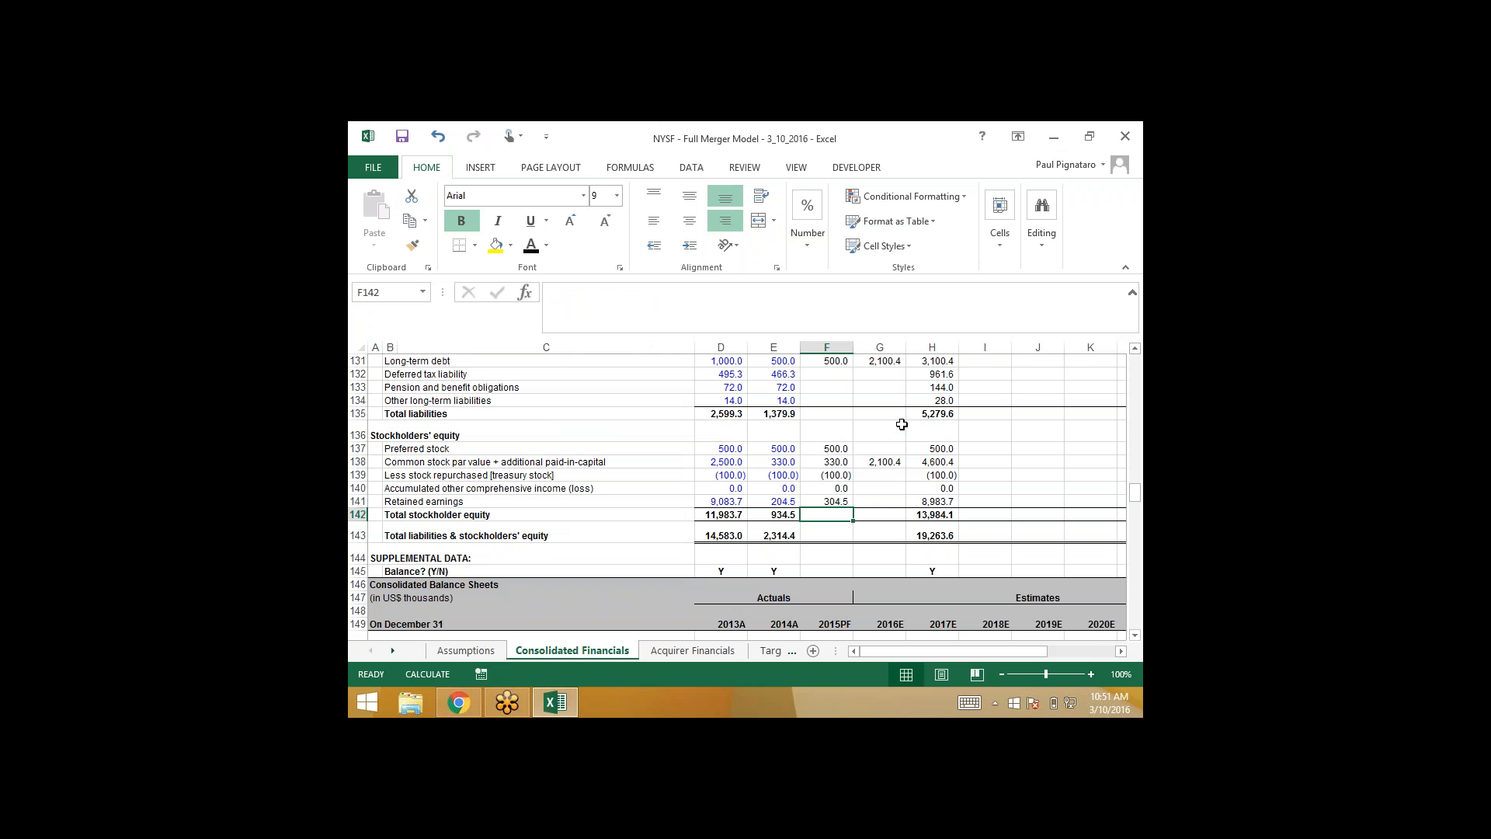
# - Inspect the pro forma retained earnings formula in H141 and the debit formula in F141
pyautogui.press('Up')
pyautogui.press('Right')
pyautogui.press('Right')
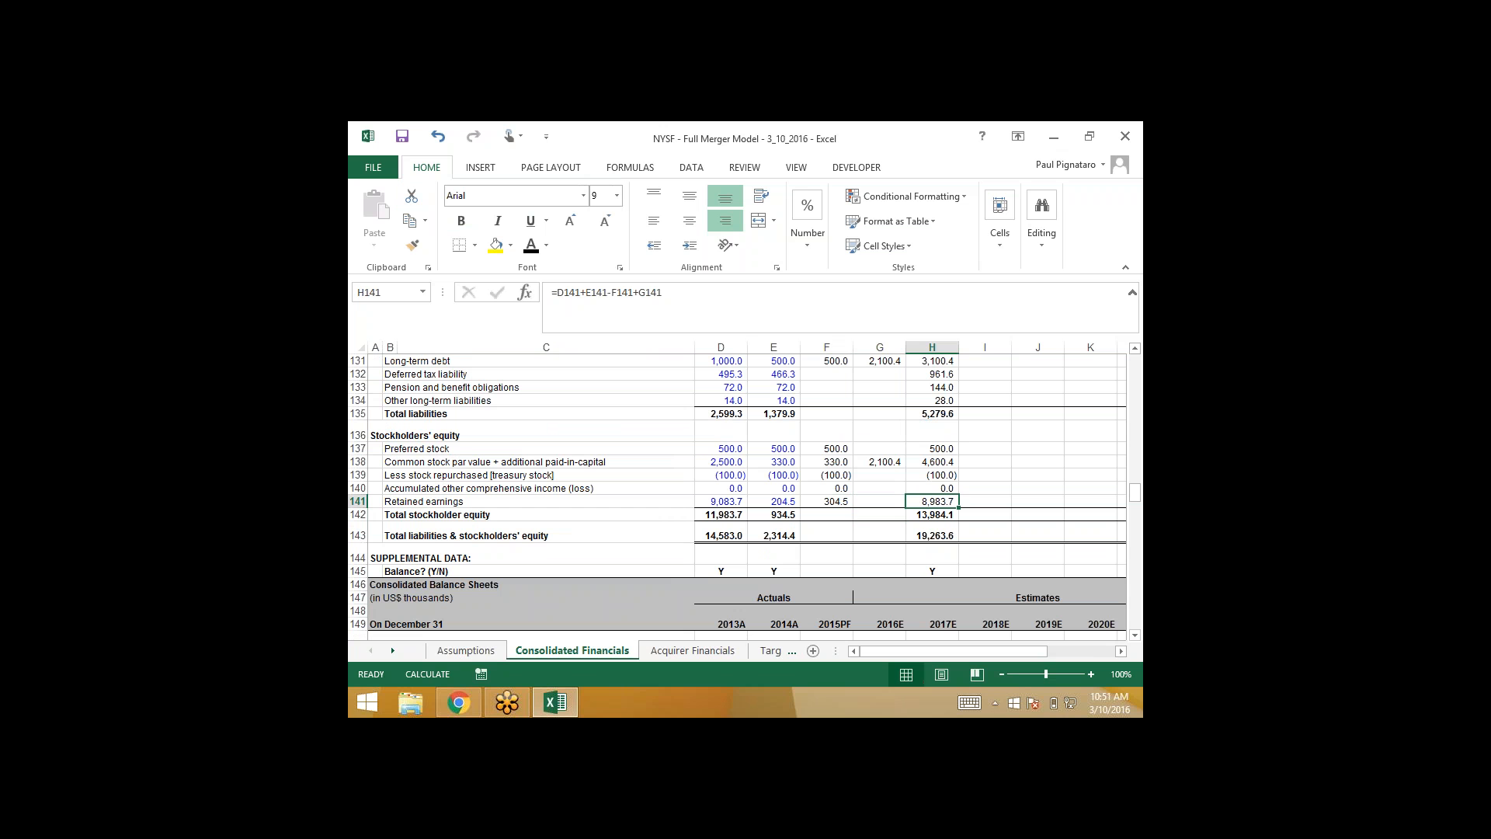
pyautogui.press('Left')
pyautogui.press('Left')
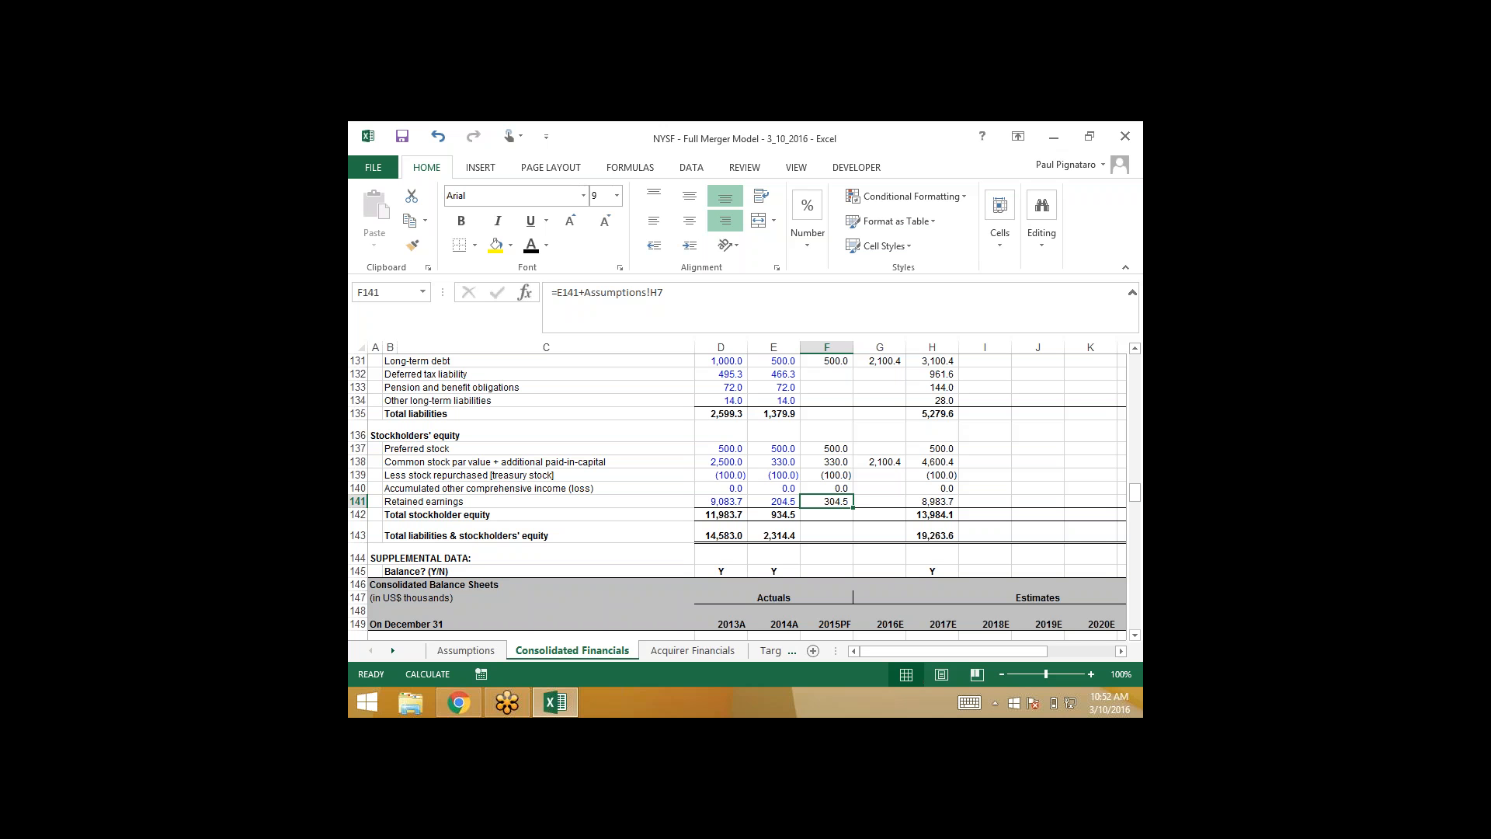
# - Review the debit adjustments in column F from the long-term assets through the liabilities to stockholders' equity
pyautogui.press('Up')
pyautogui.press('Up')
pyautogui.press('Up')
pyautogui.press('Up')
pyautogui.press('Up')
pyautogui.press('Up')
pyautogui.press('Up')
pyautogui.press('Up')
pyautogui.press('Up')
pyautogui.press('Up')
pyautogui.press('Up')
pyautogui.press('Up')
pyautogui.press('Up')
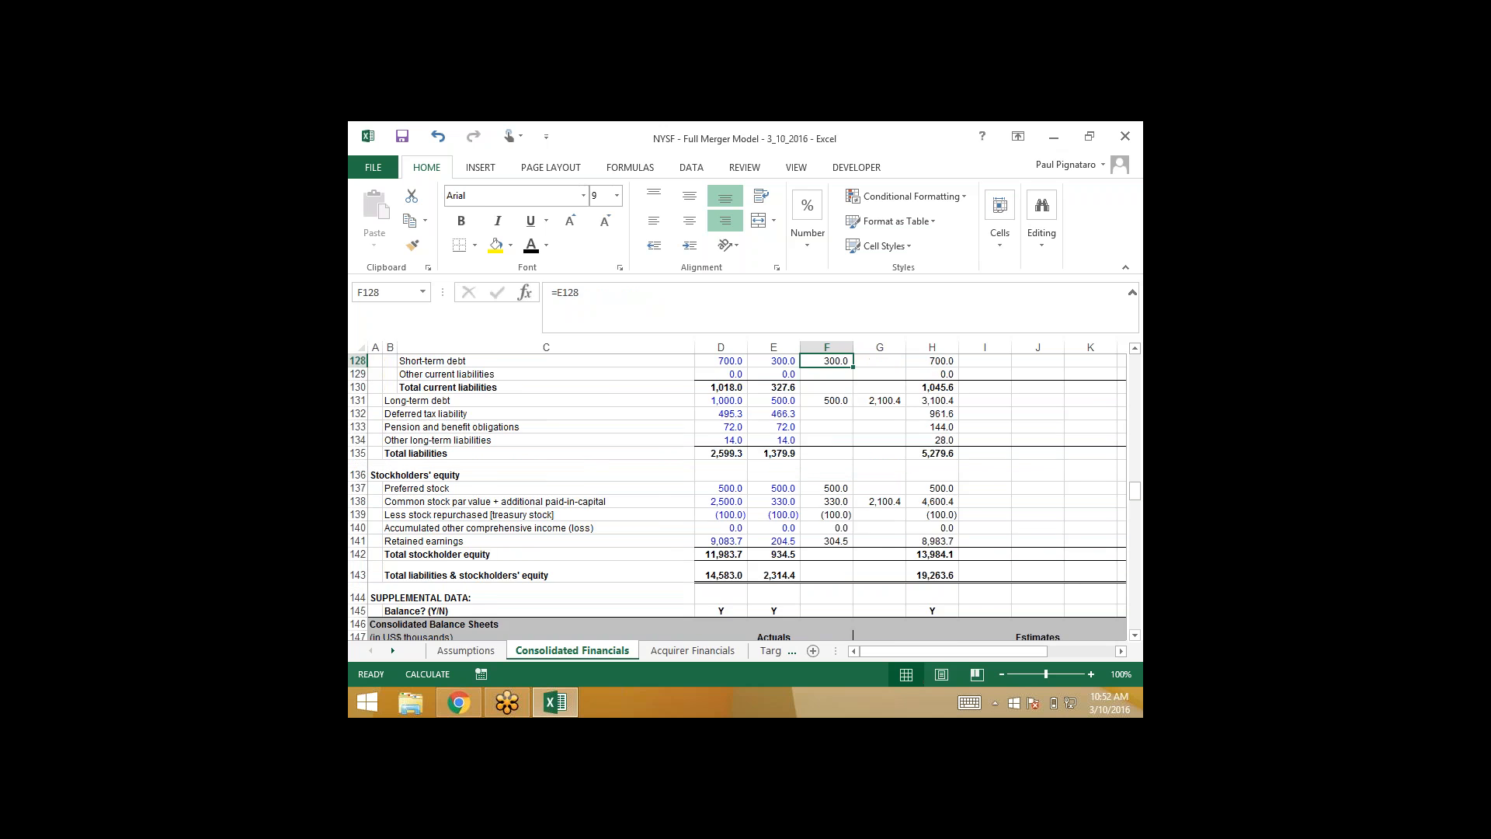
pyautogui.press('Up')
pyautogui.press('Up')
pyautogui.press('Up')
pyautogui.press('Up')
pyautogui.press('Up')
pyautogui.press('Up')
pyautogui.press('Down')
pyautogui.press('Down')
pyautogui.press('Down')
pyautogui.press('Down')
pyautogui.press('Down')
pyautogui.press('Down')
pyautogui.press('Down')
pyautogui.press('Down')
pyautogui.press('Down')
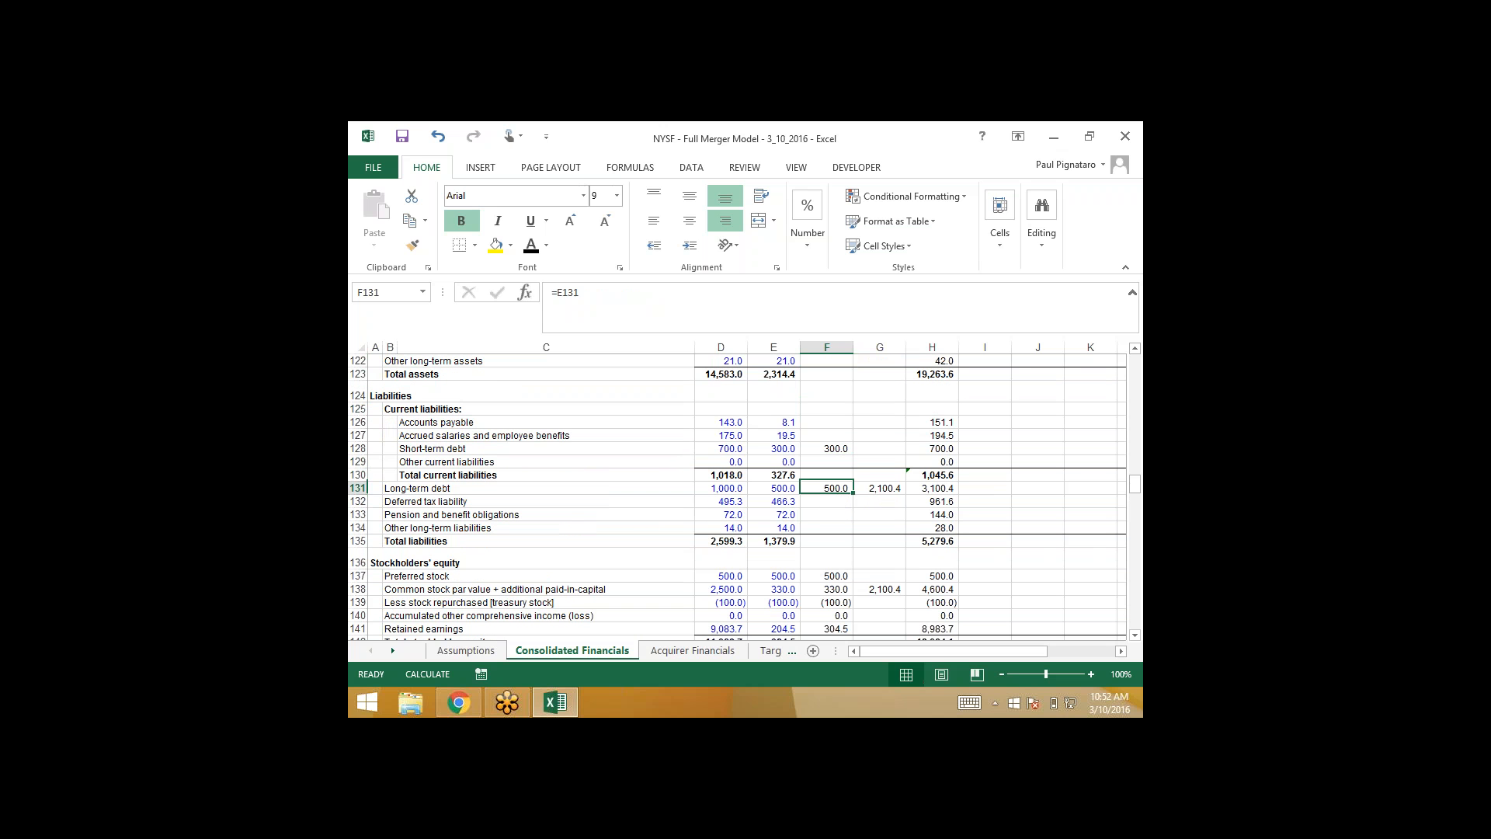
pyautogui.press('Down')
pyautogui.press('Down')
pyautogui.press('Down')
pyautogui.press('Down')
pyautogui.press('Down')
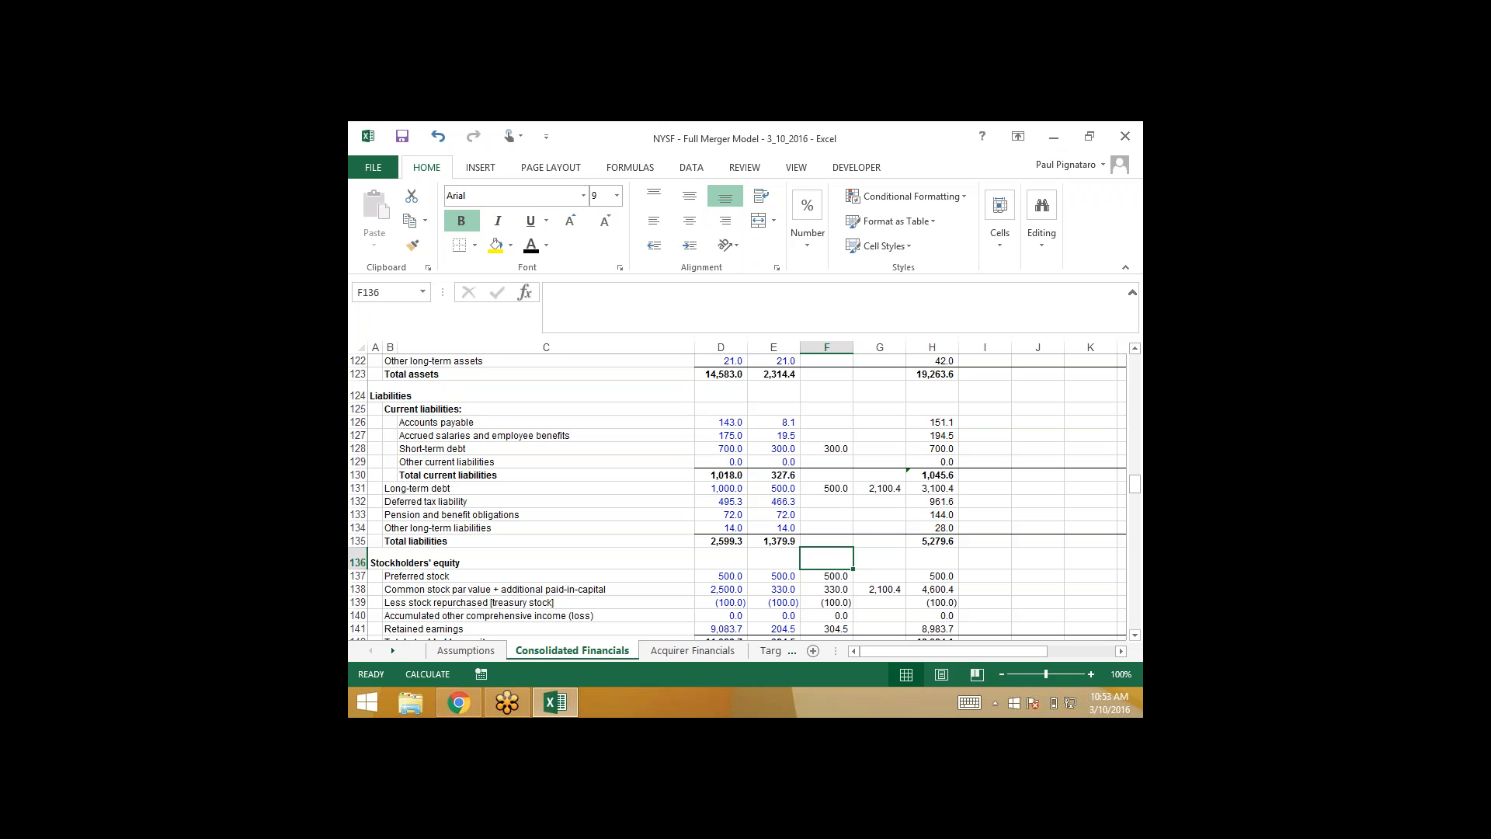
# - Total the equity, goodwill and intangible asset debits in I137 with =F137+F138+F139+F140+F141+F118+F119
pyautogui.press('Down')
pyautogui.press('Right')
pyautogui.press('Right')
pyautogui.press('Right')
pyautogui.press('Right')
pyautogui.press('Left')
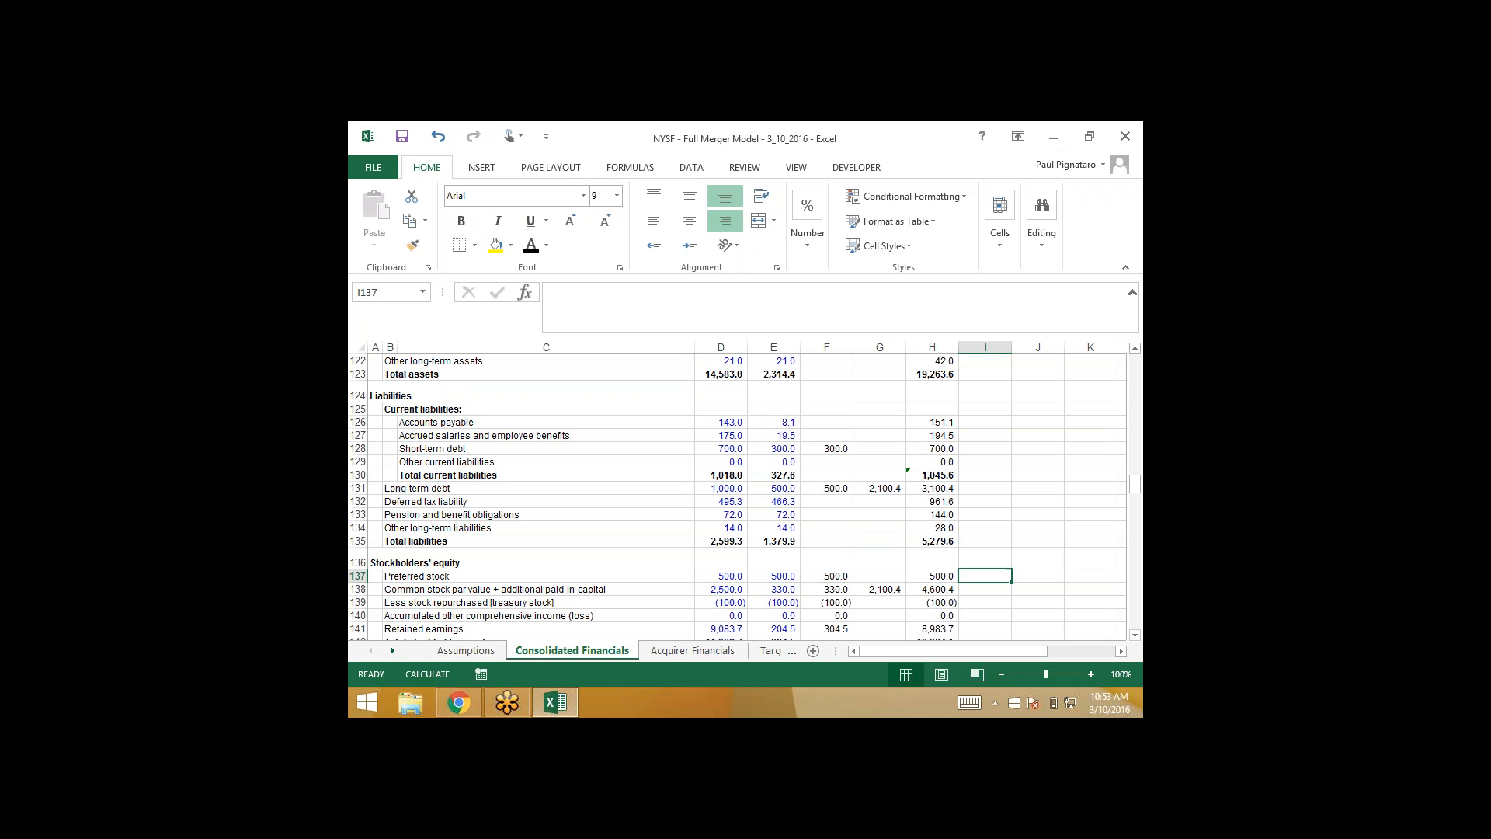
pyautogui.write('=')
pyautogui.press('Left')
pyautogui.press('Left')
pyautogui.press('Left')
pyautogui.write('+')
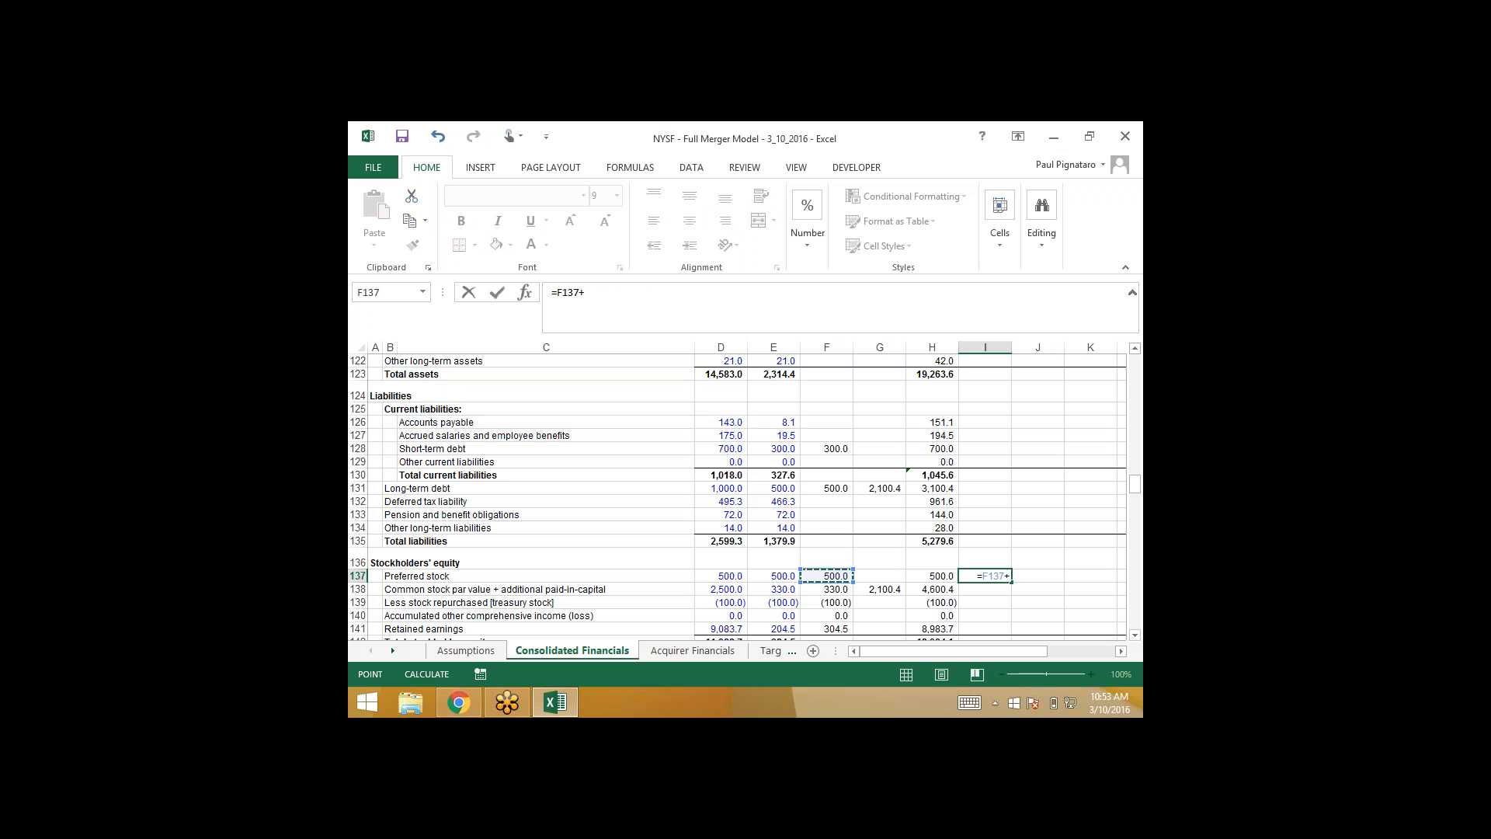
pyautogui.press('Left')
pyautogui.press('Left')
pyautogui.press('Left')
pyautogui.press('Down')
pyautogui.write('+')
pyautogui.press('Left')
pyautogui.press('Left')
pyautogui.press('Left')
pyautogui.press('Down')
pyautogui.press('Down')
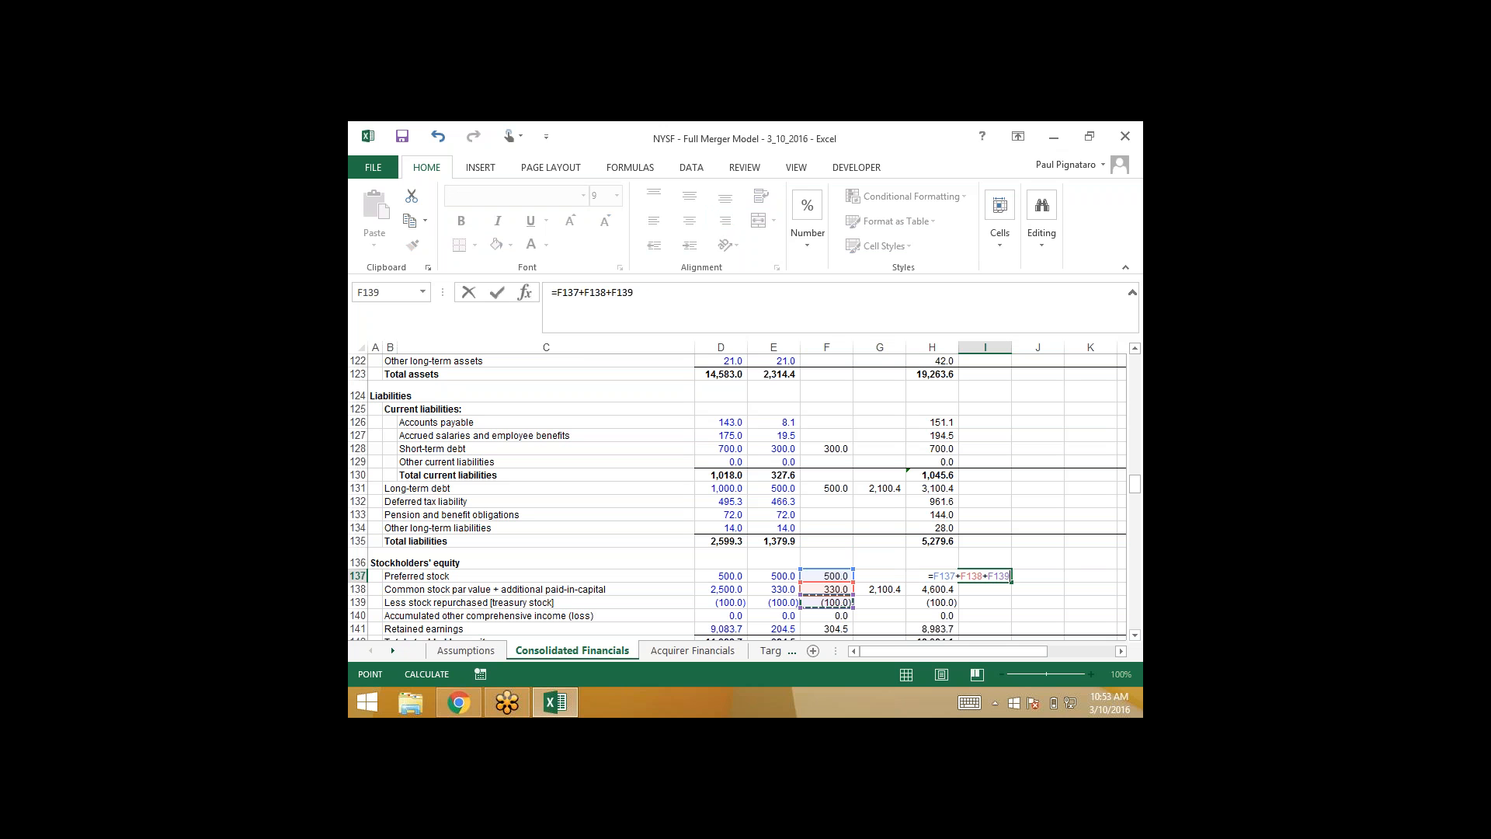
pyautogui.write('+')
pyautogui.press('Left')
pyautogui.press('Left')
pyautogui.press('Left')
pyautogui.press('Down')
pyautogui.press('Down')
pyautogui.press('Down')
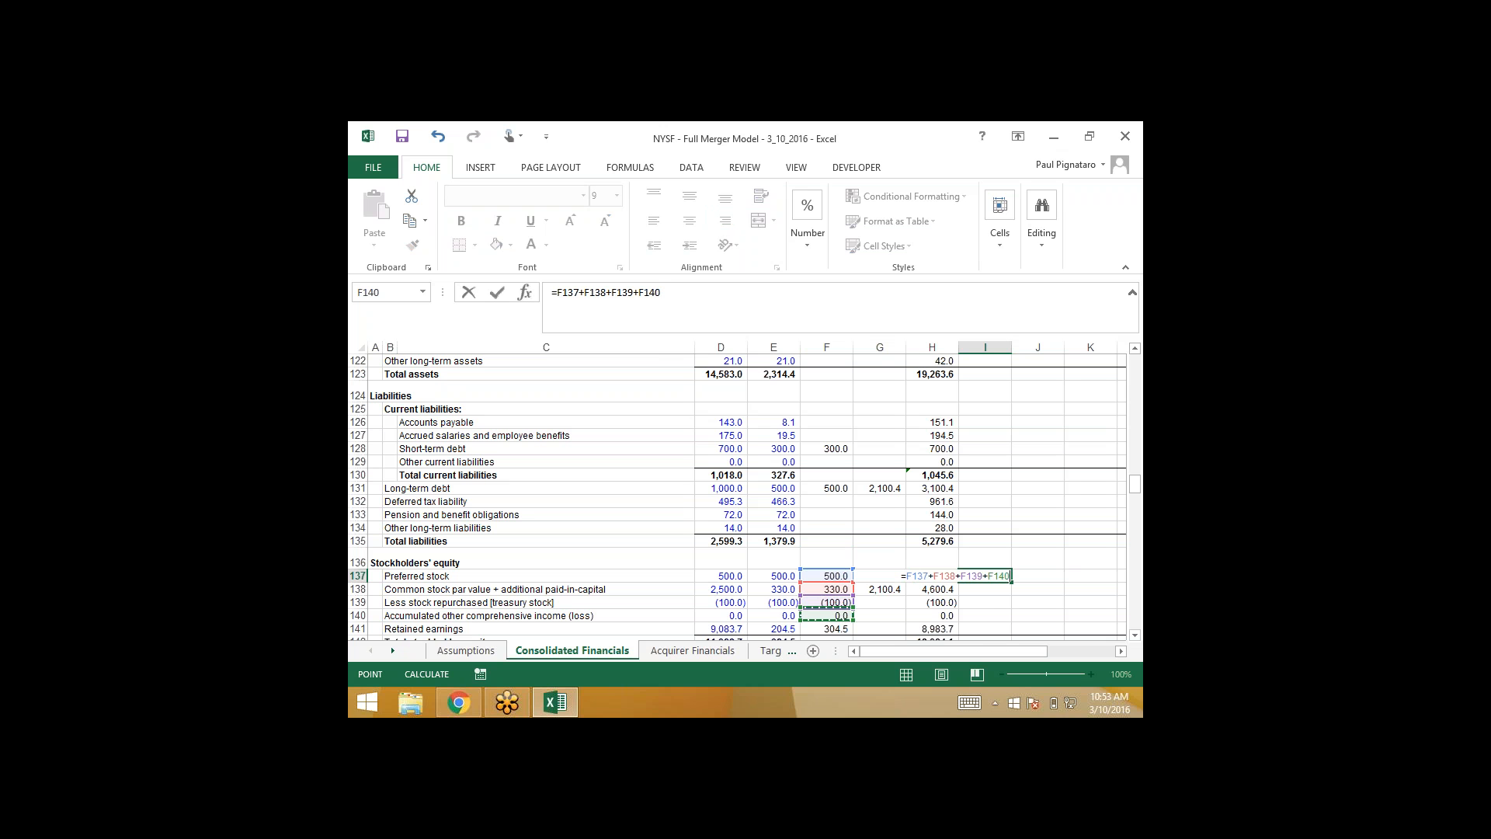
pyautogui.write('+')
pyautogui.press('Left')
pyautogui.press('Left')
pyautogui.press('Left')
pyautogui.press('Down')
pyautogui.press('Down')
pyautogui.press('Down')
pyautogui.press('Down')
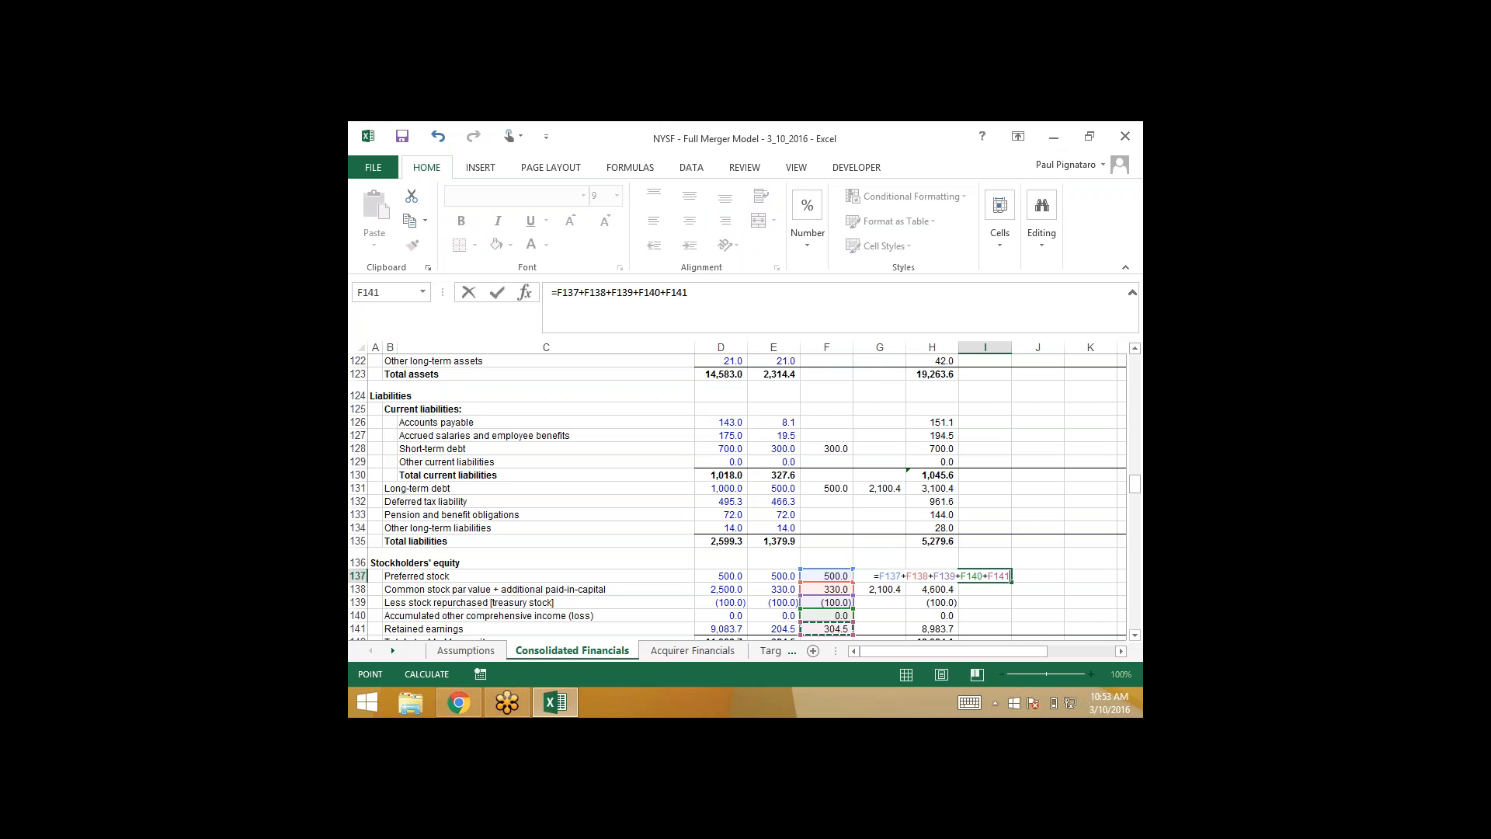
pyautogui.write('+')
pyautogui.press('Left')
pyautogui.press('Left')
pyautogui.press('Left')
pyautogui.press('Up')
pyautogui.press('Up')
pyautogui.press('Up')
pyautogui.press('Up')
pyautogui.press('Up')
pyautogui.press('Up')
pyautogui.press('Up')
pyautogui.press('Up')
pyautogui.press('Up')
pyautogui.press('Up')
pyautogui.press('Up')
pyautogui.press('Up')
pyautogui.press('Up')
pyautogui.press('Up')
pyautogui.press('Up')
pyautogui.press('Up')
pyautogui.press('Up')
pyautogui.press('Up')
pyautogui.press('Up')
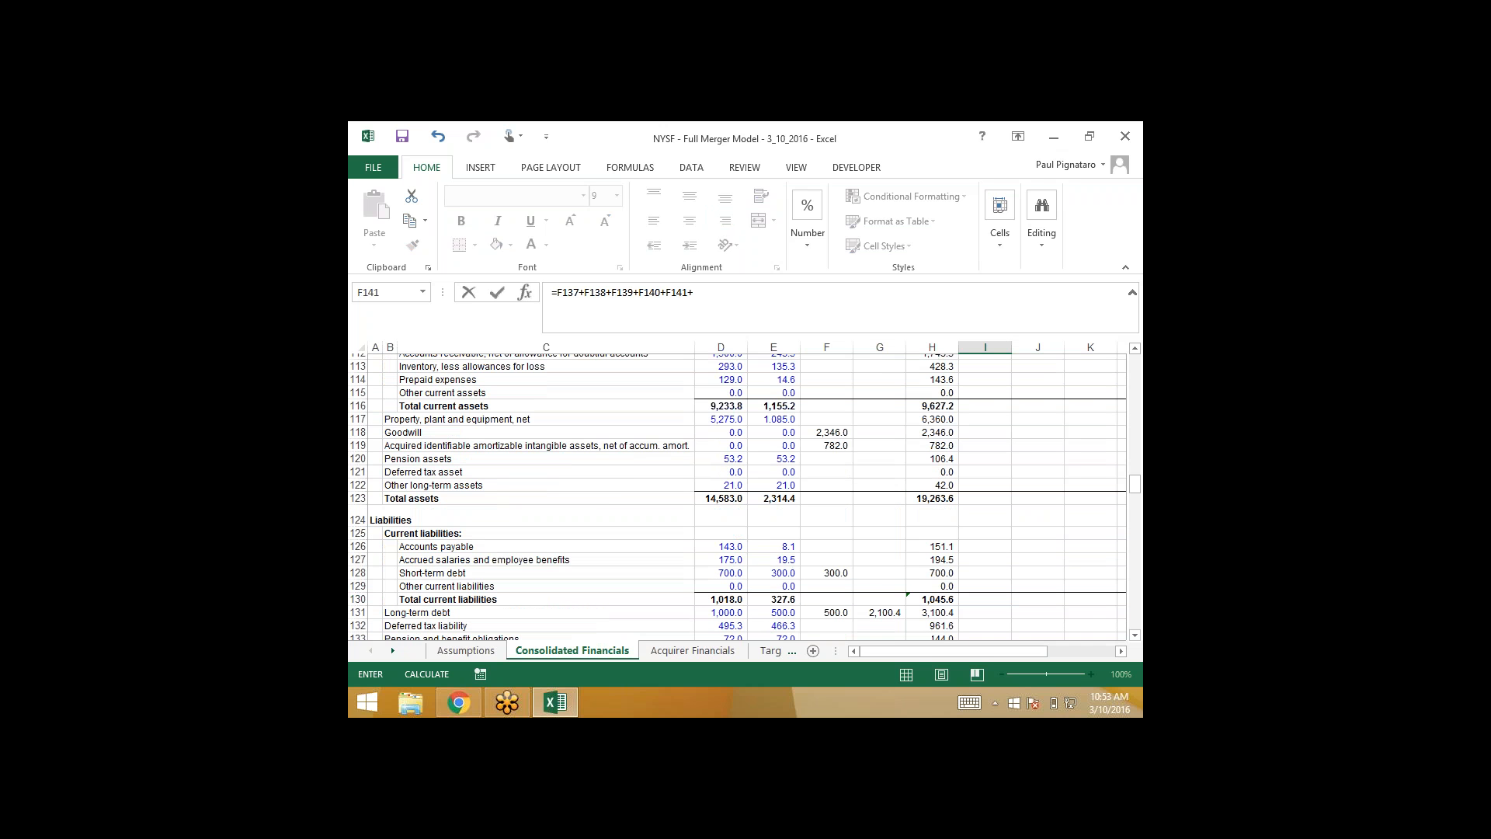
pyautogui.write('+')
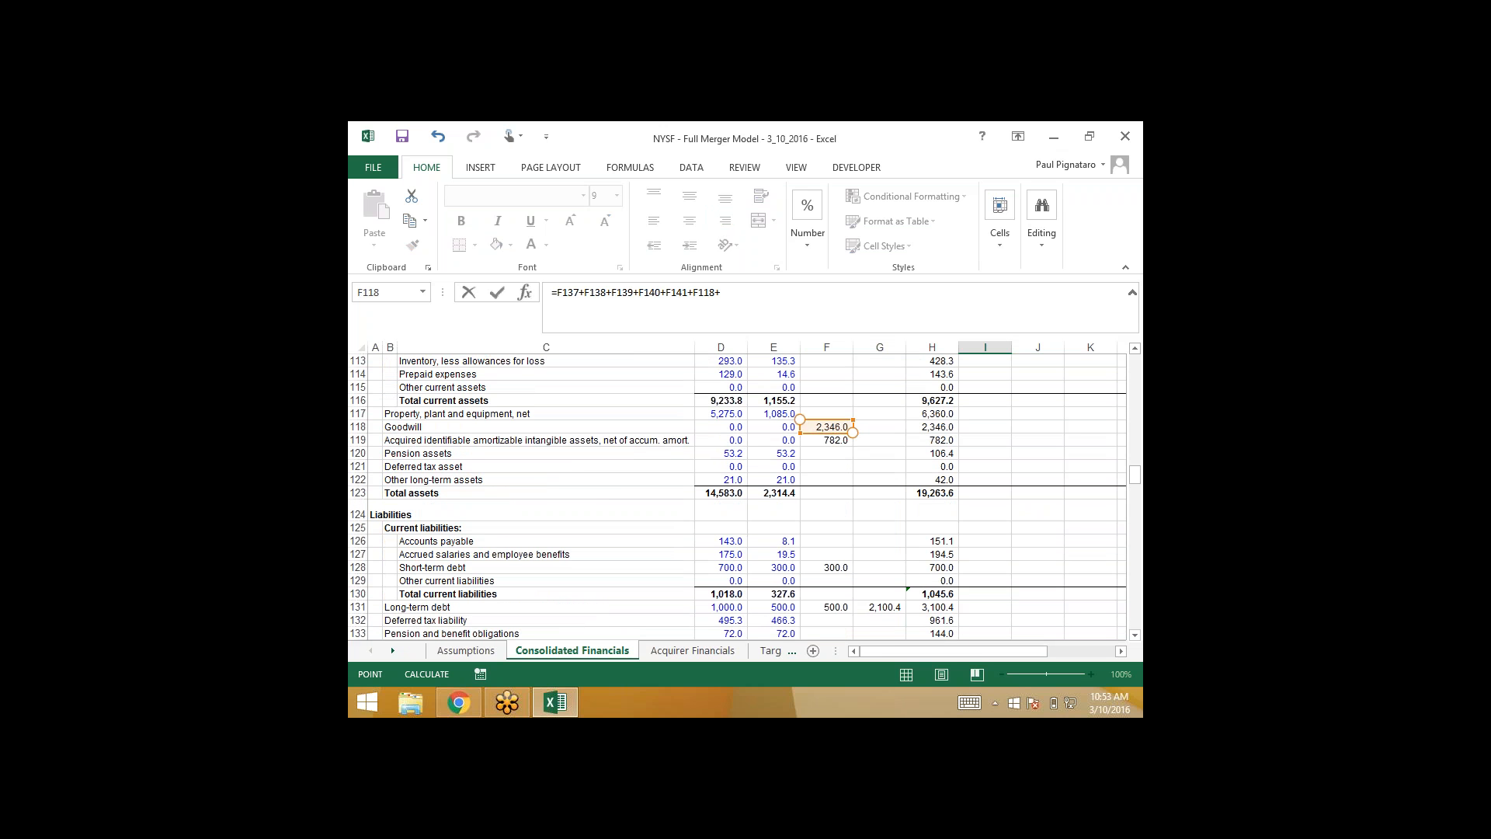
pyautogui.click(826, 440)
pyautogui.press('Return')
pyautogui.press('Up')
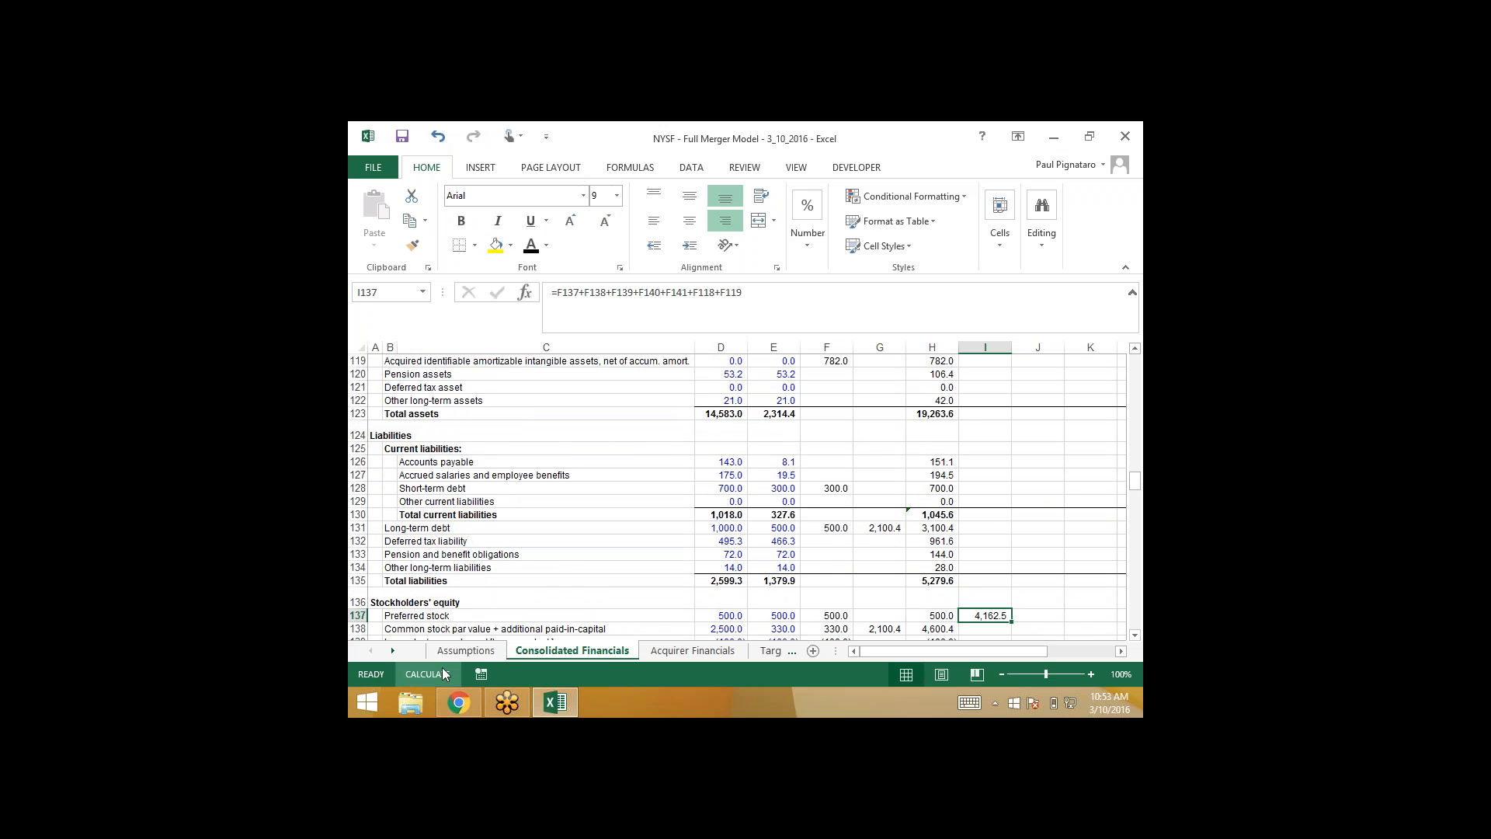
# - Compare the I137 total with the purchase price and fees on the Assumptions sheet, and check the retained earnings debit formula in F141
pyautogui.click(468, 650)
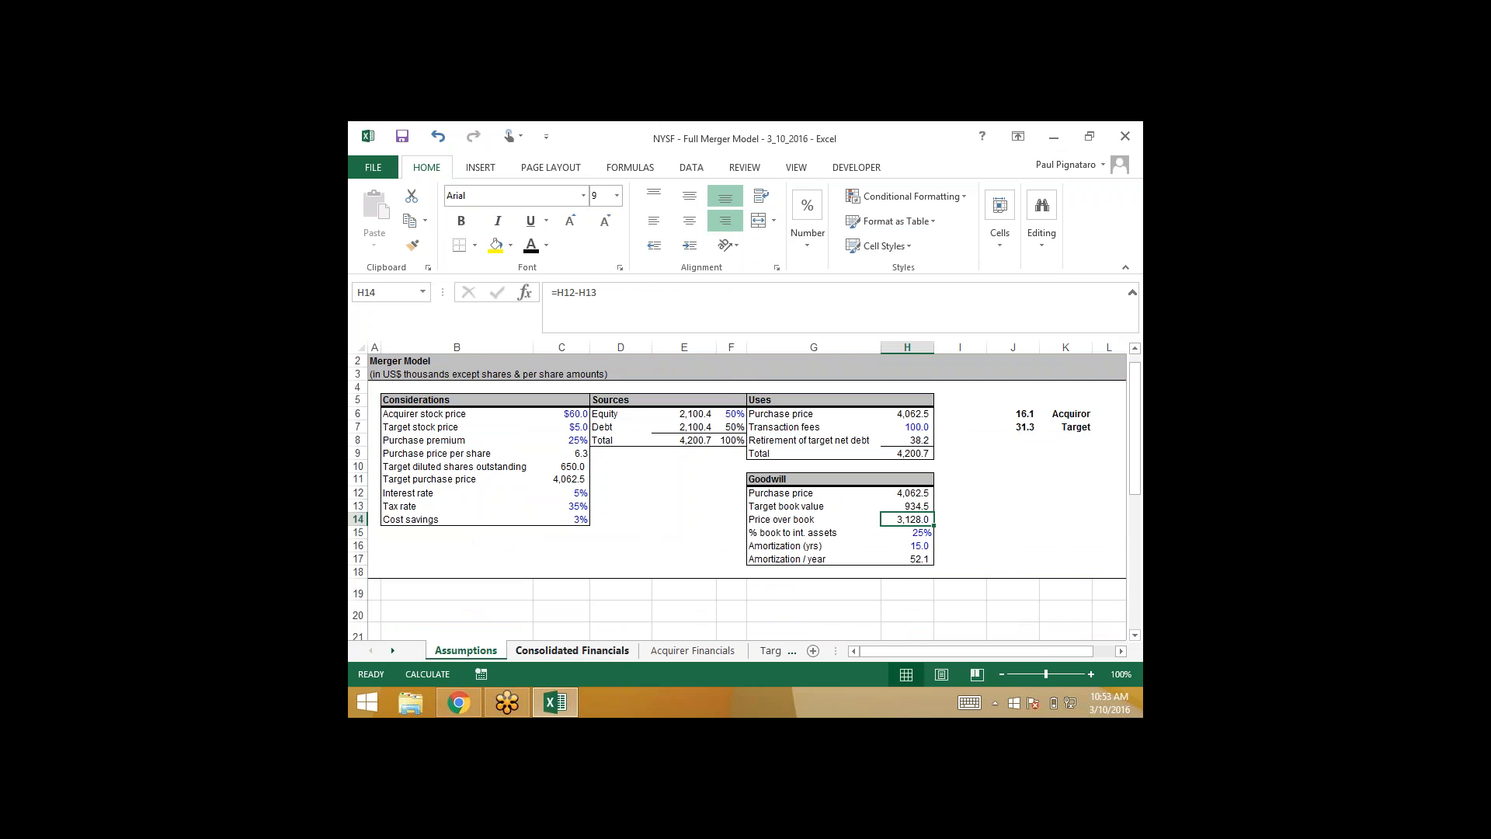
pyautogui.click(572, 651)
pyautogui.press('Down')
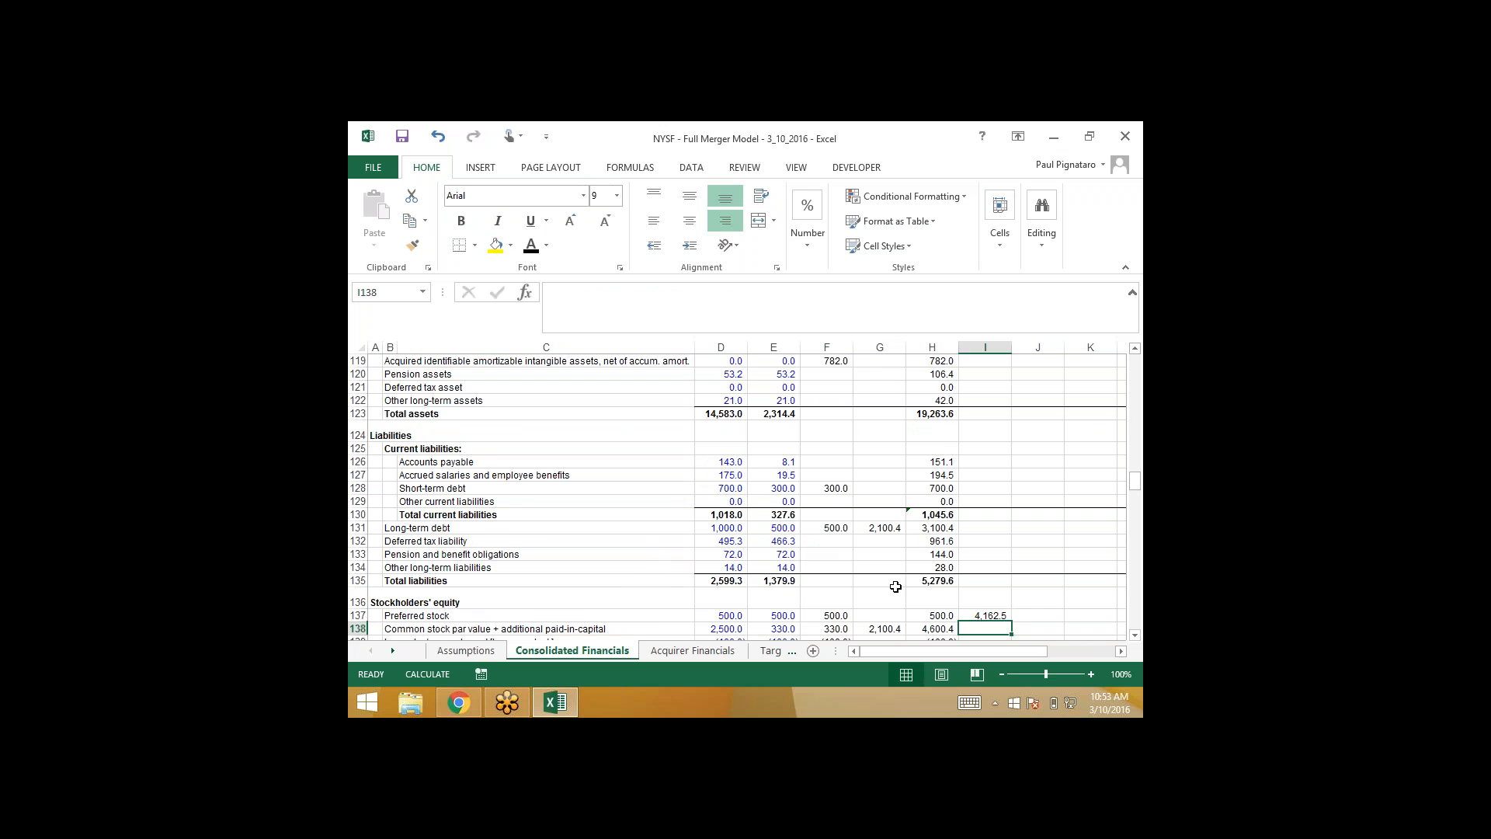
pyautogui.press('Down')
pyautogui.press('Down')
pyautogui.press('Down')
pyautogui.press('Left')
pyautogui.press('Left')
pyautogui.press('Left')
pyautogui.press('Left')
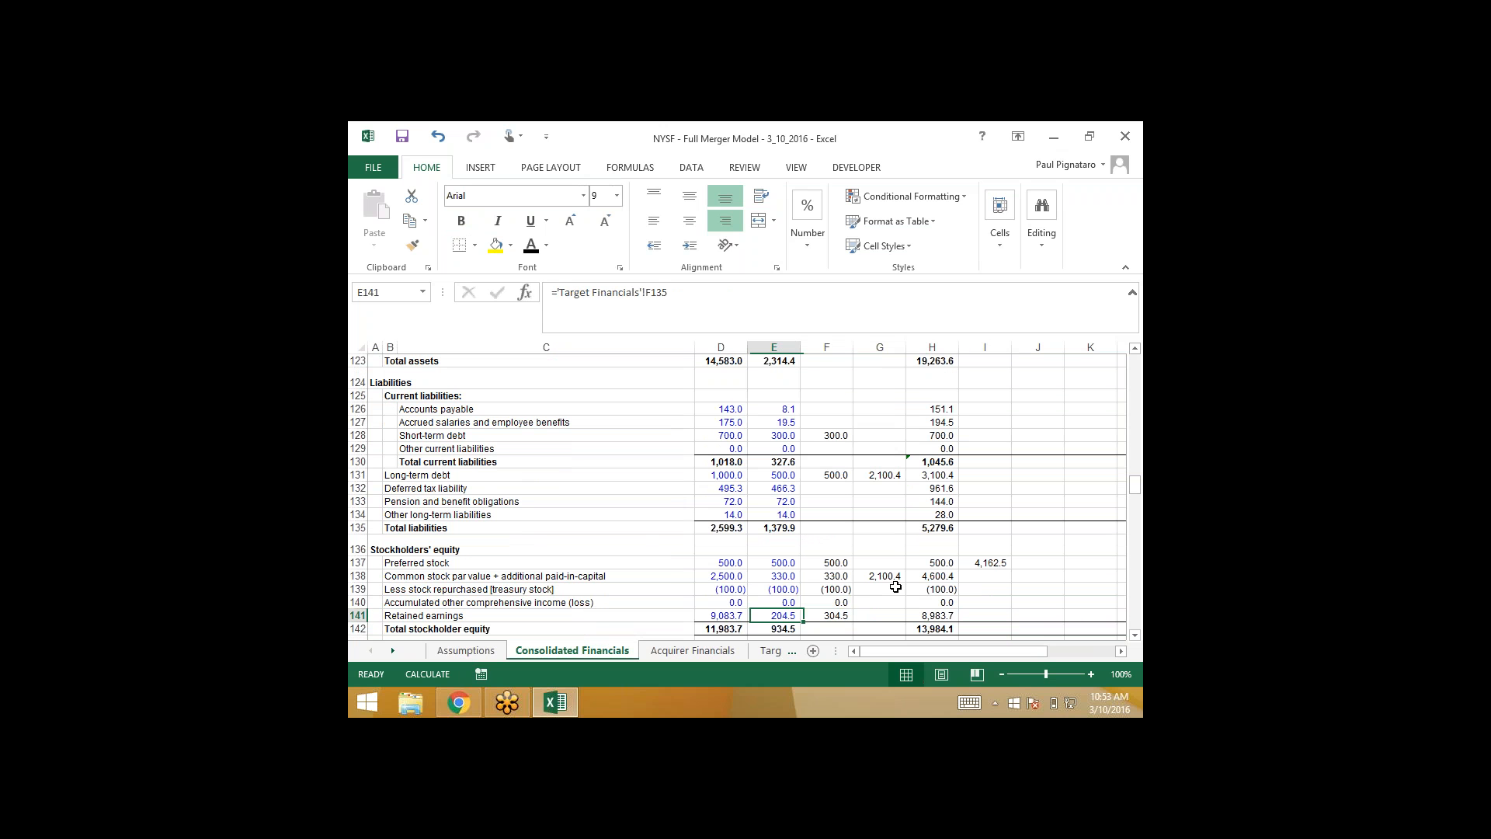
pyautogui.press('Right')
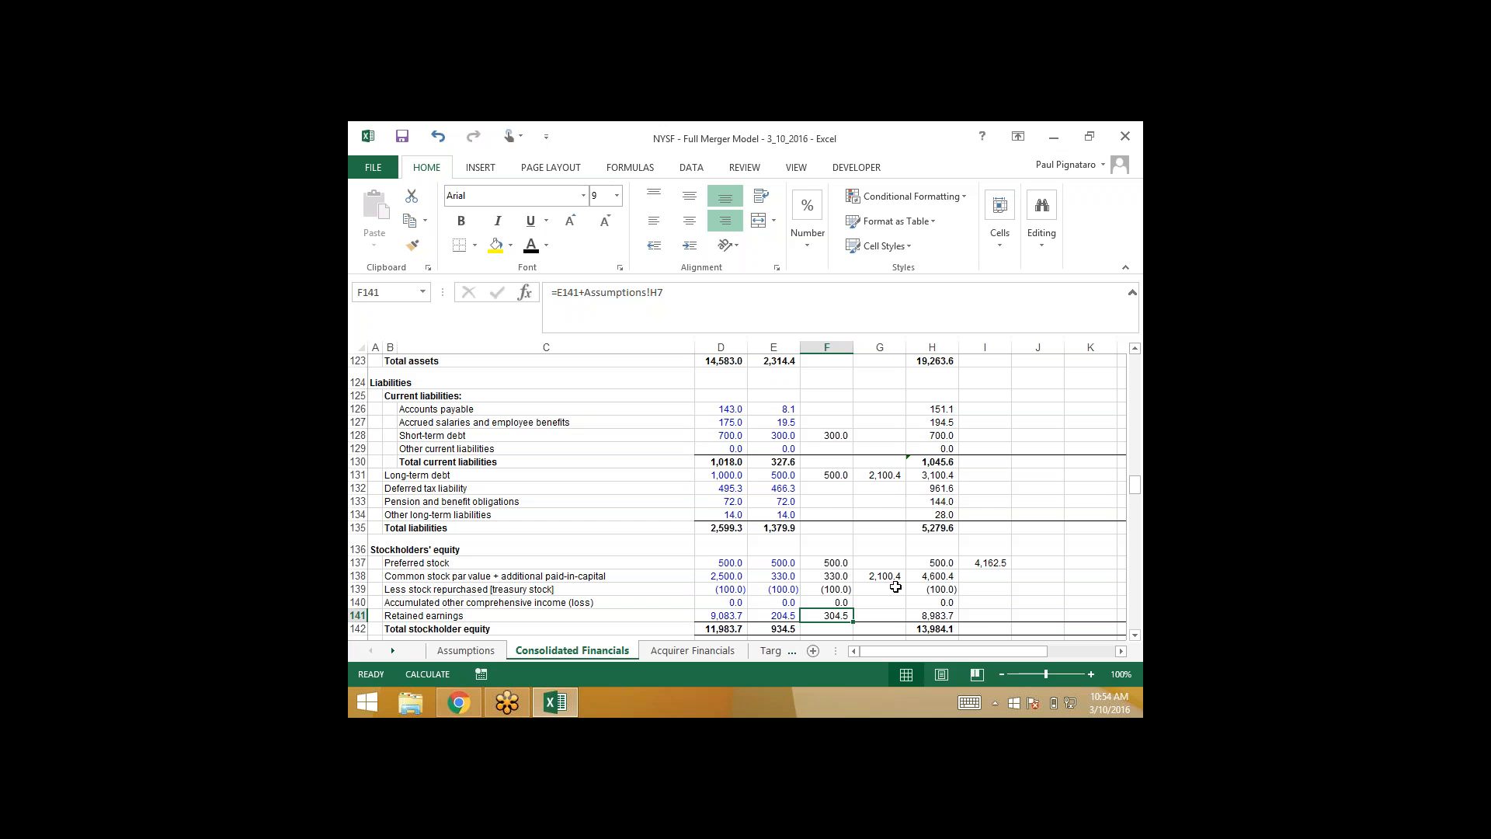
# - Extend the I137 check formula with the debt debits and the cash credit by appending +F131+F128-G111
pyautogui.press('Right')
pyautogui.press('Right')
pyautogui.press('Right')
pyautogui.press('Up')
pyautogui.press('Up')
pyautogui.press('Up')
pyautogui.press('Up')
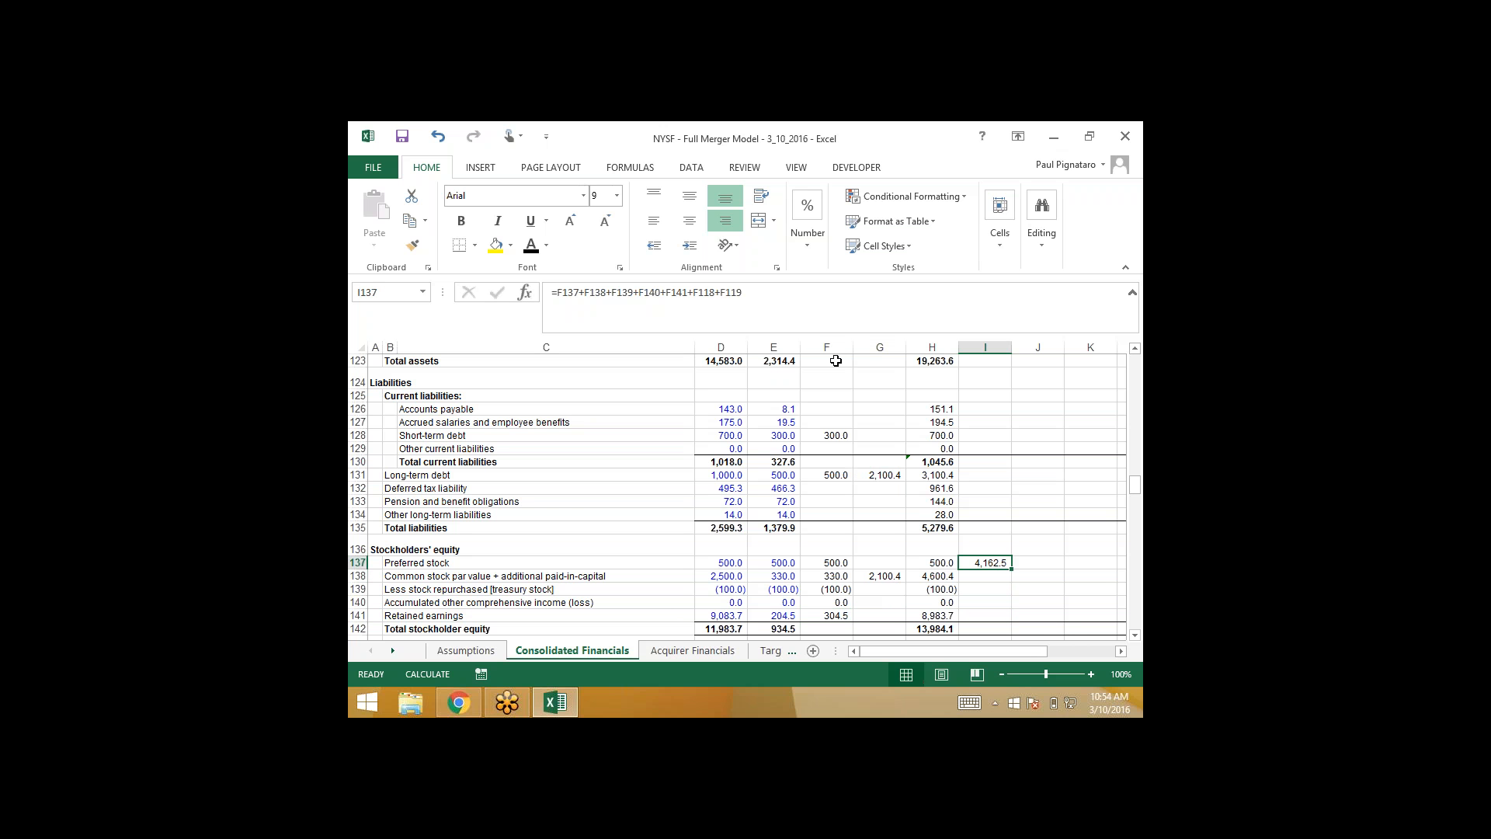
pyautogui.click(771, 291)
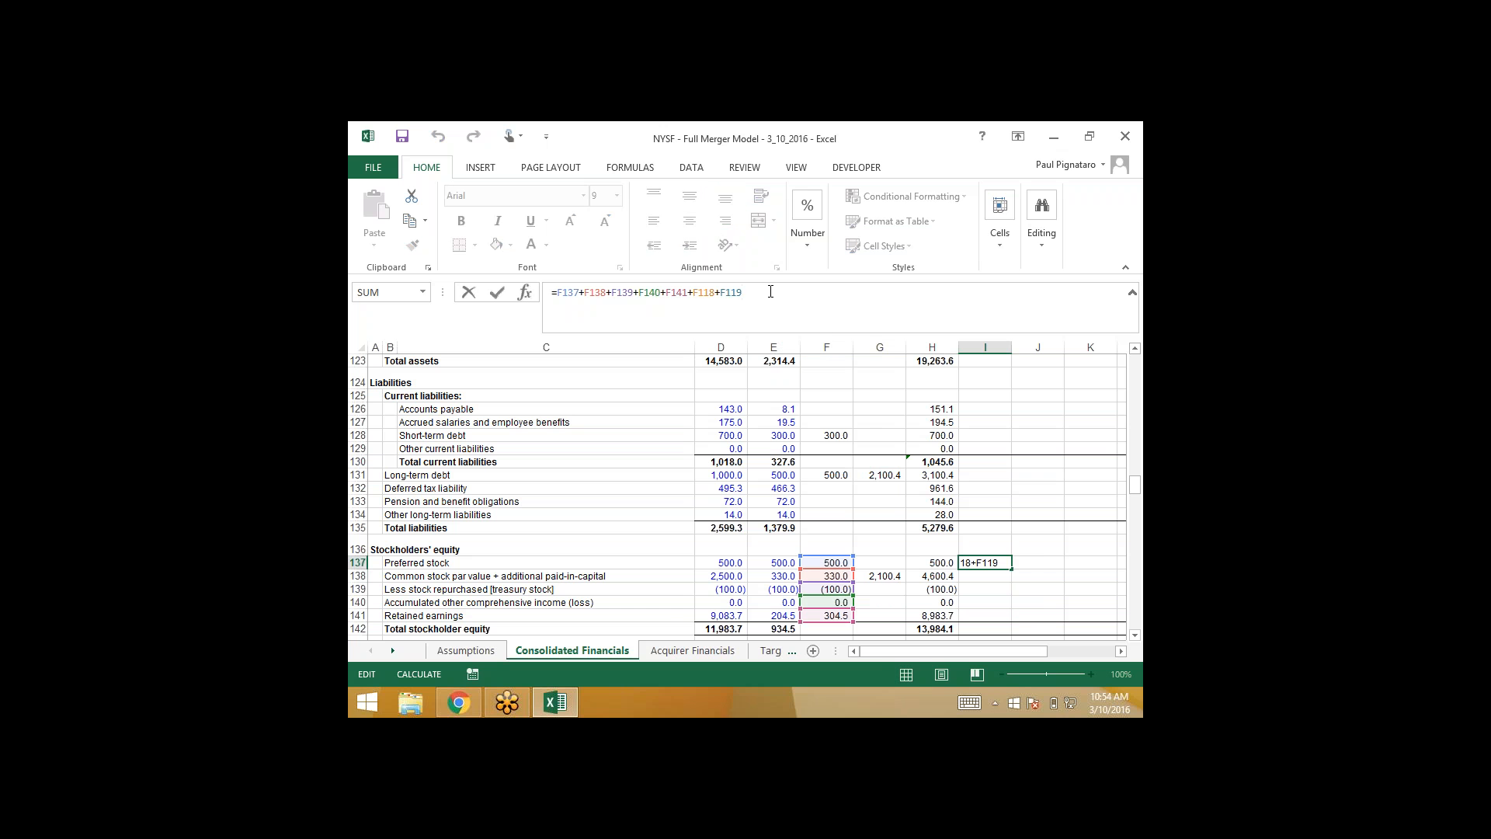
pyautogui.write('+')
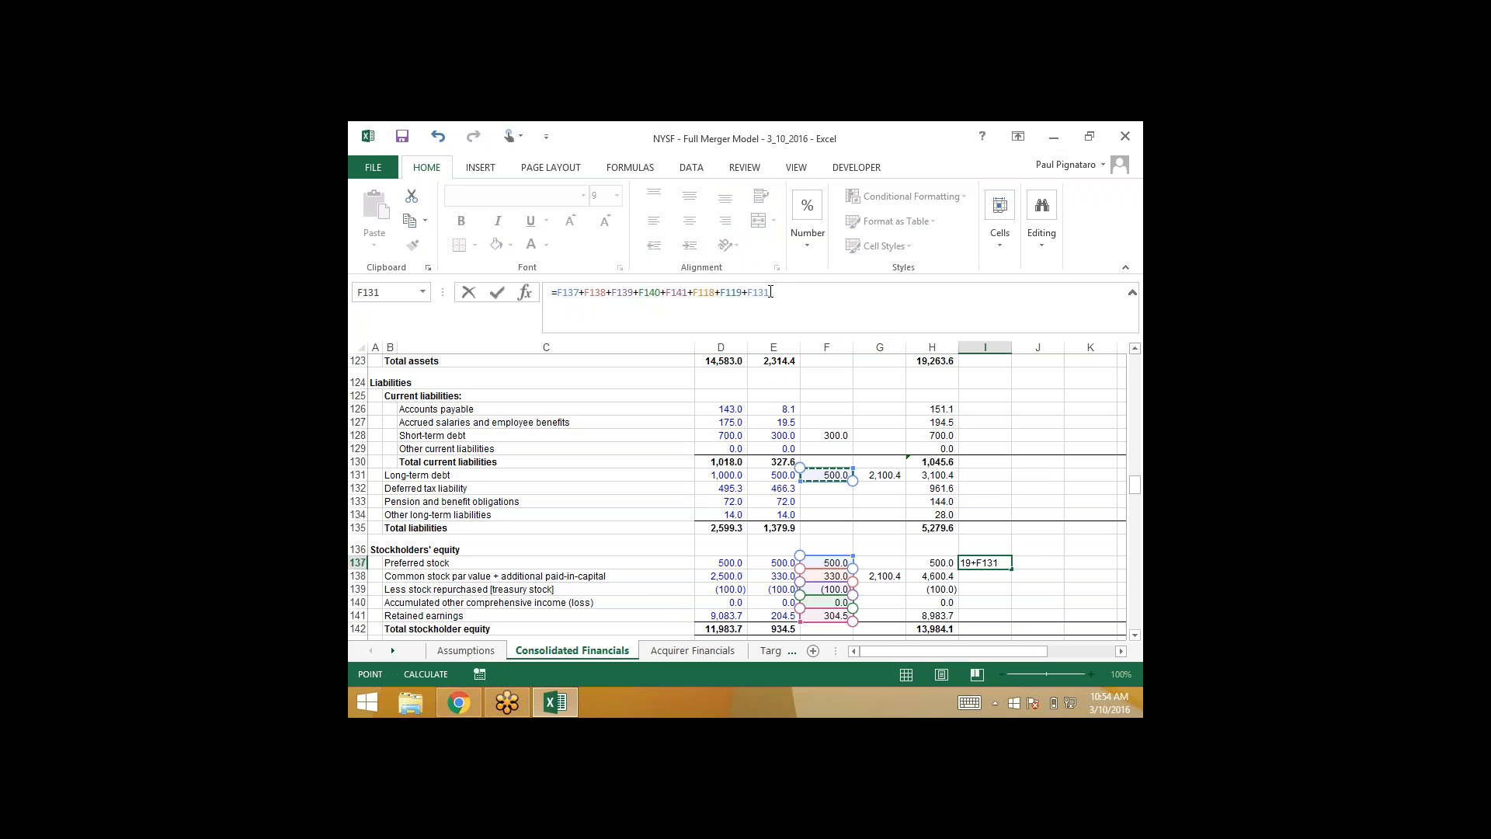
pyautogui.write('+')
pyautogui.click(826, 436)
pyautogui.write('-')
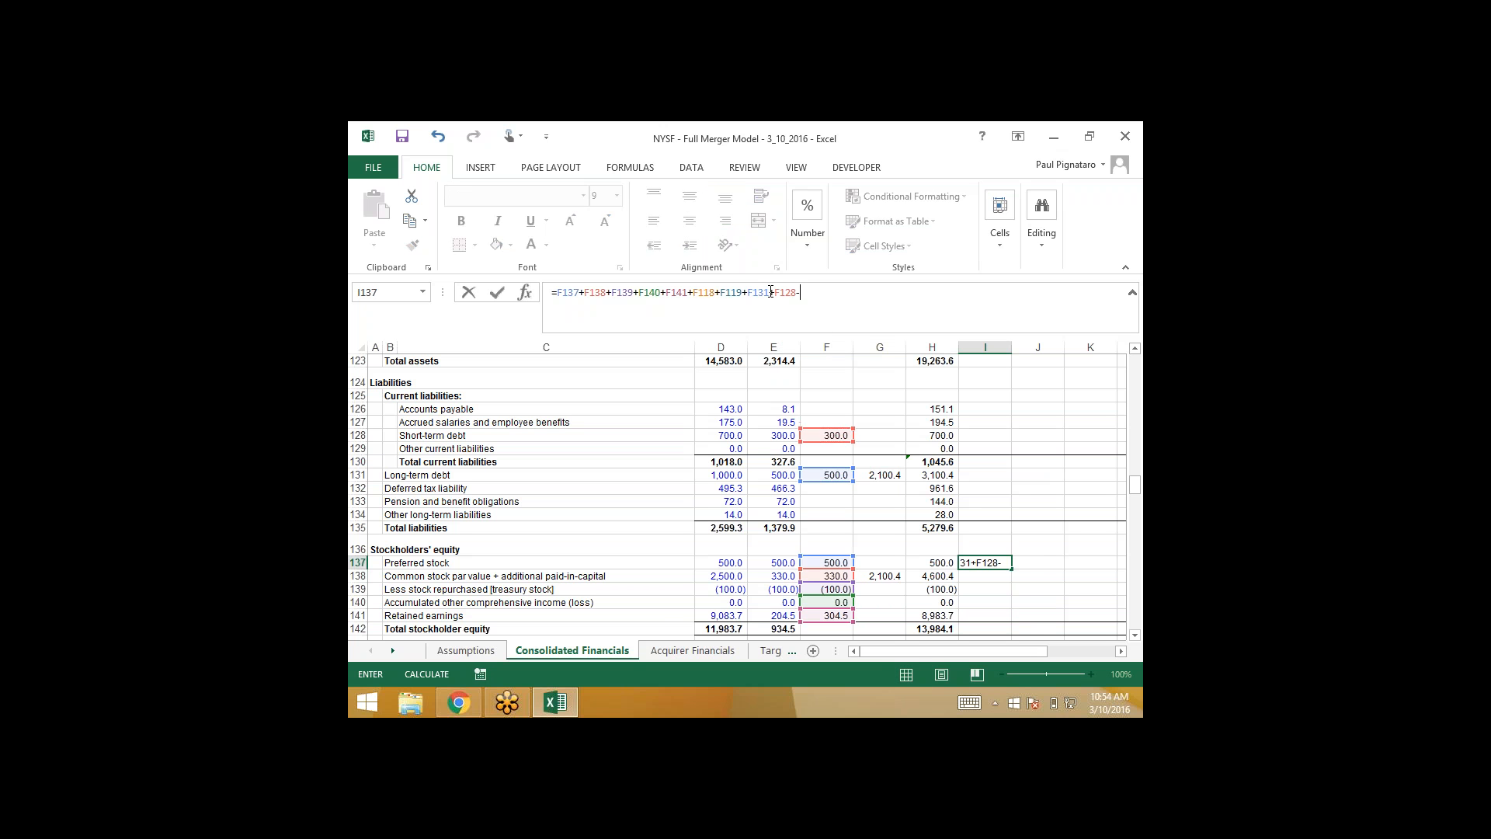
pyautogui.scroll(5, 879, 497)
pyautogui.click(879, 396)
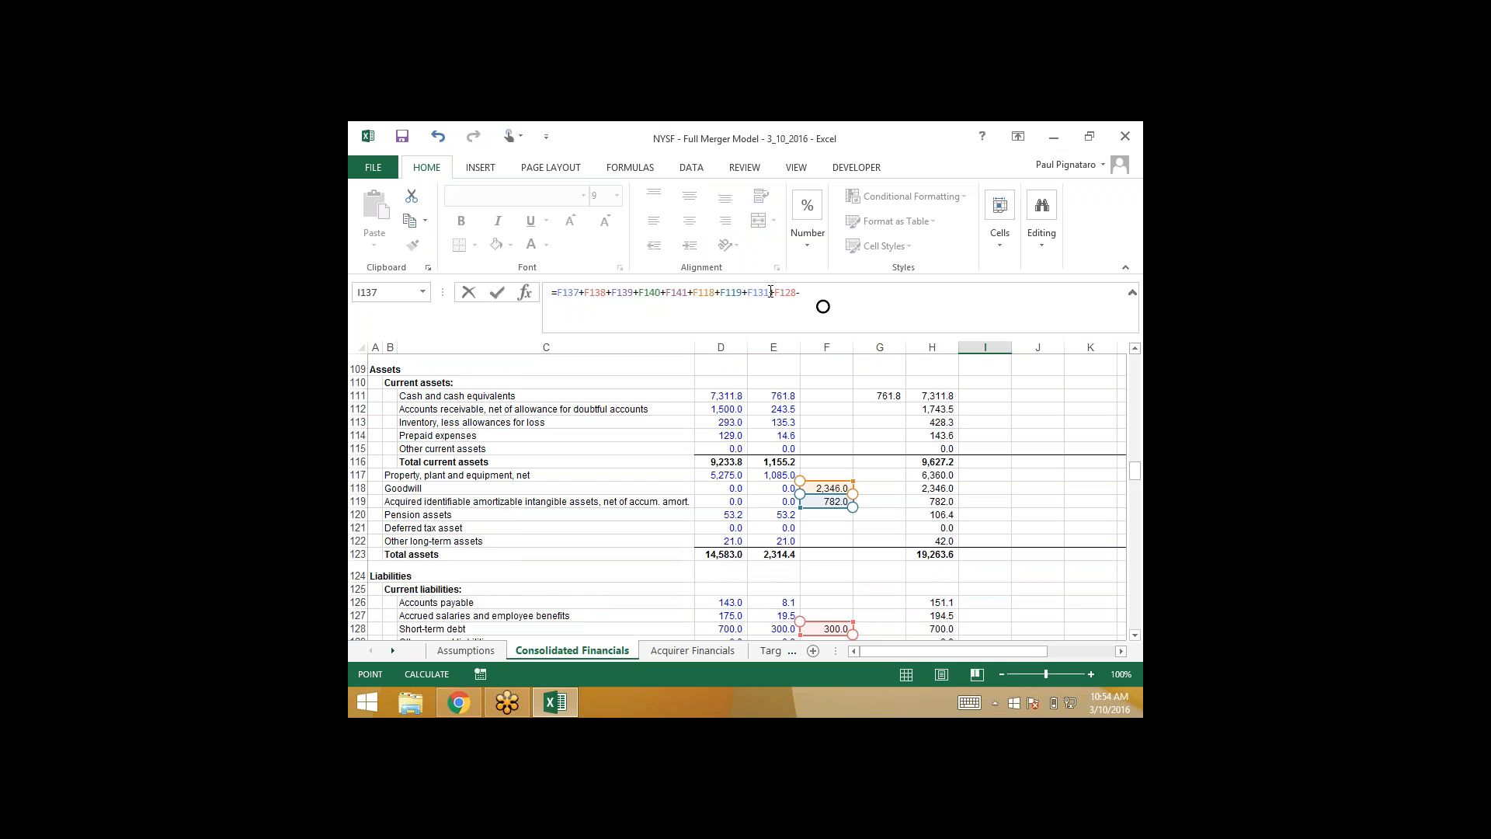
pyautogui.press('Return')
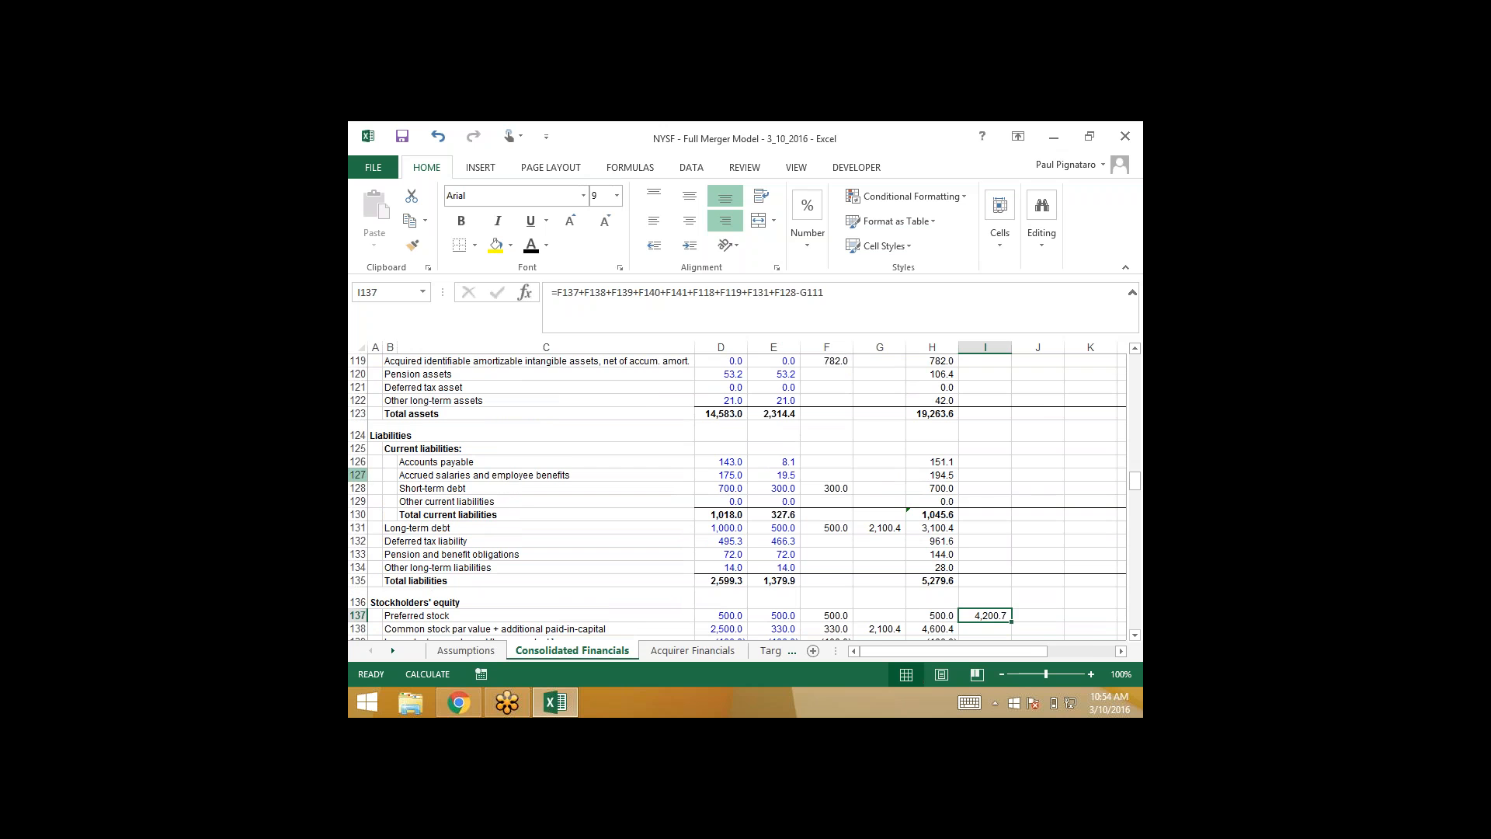
# - Compare the I137 check total with total uses in H9 on the Assumptions sheet
pyautogui.click(463, 650)
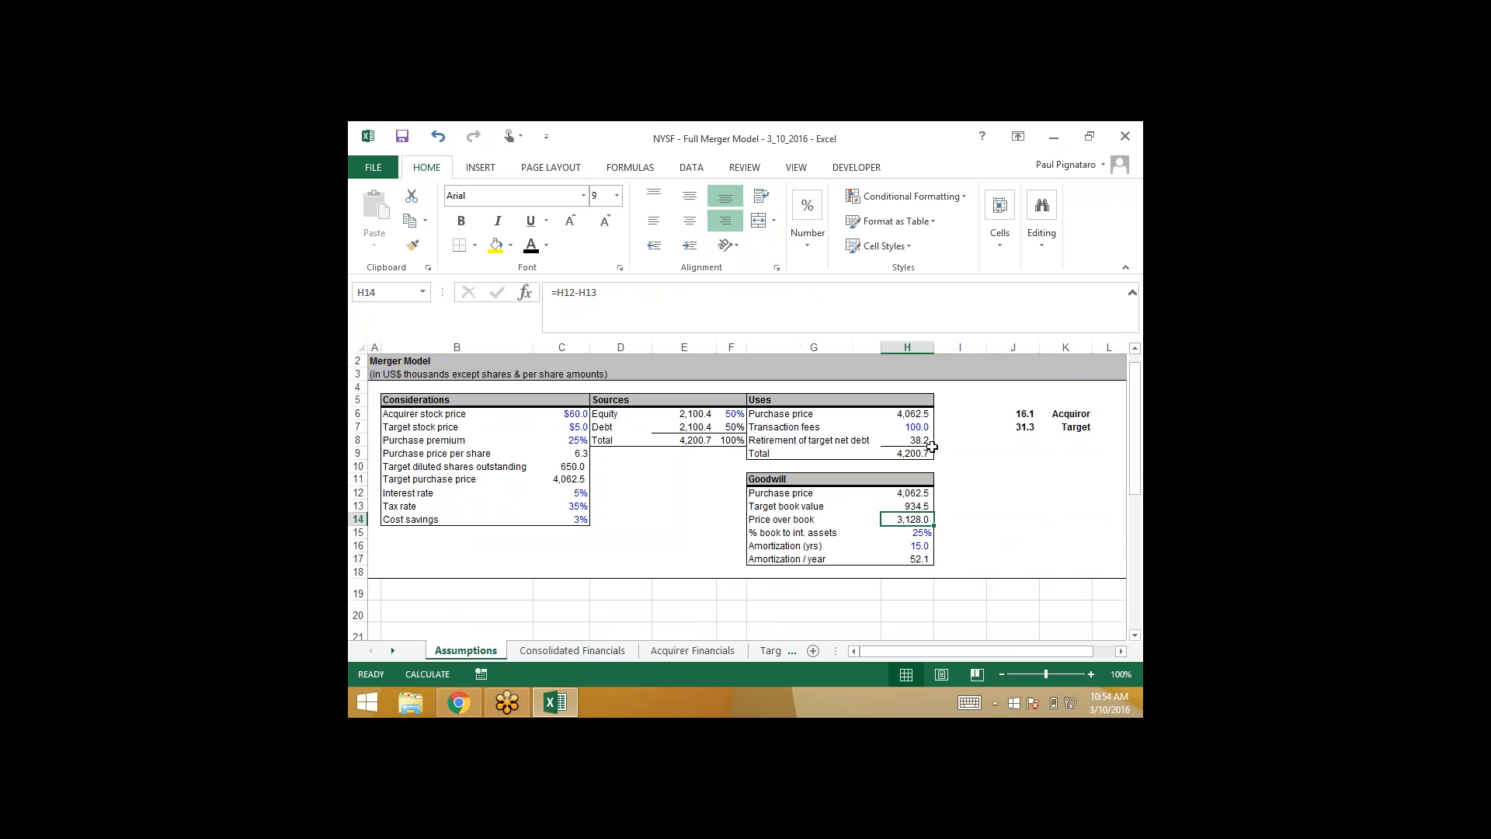
pyautogui.click(907, 454)
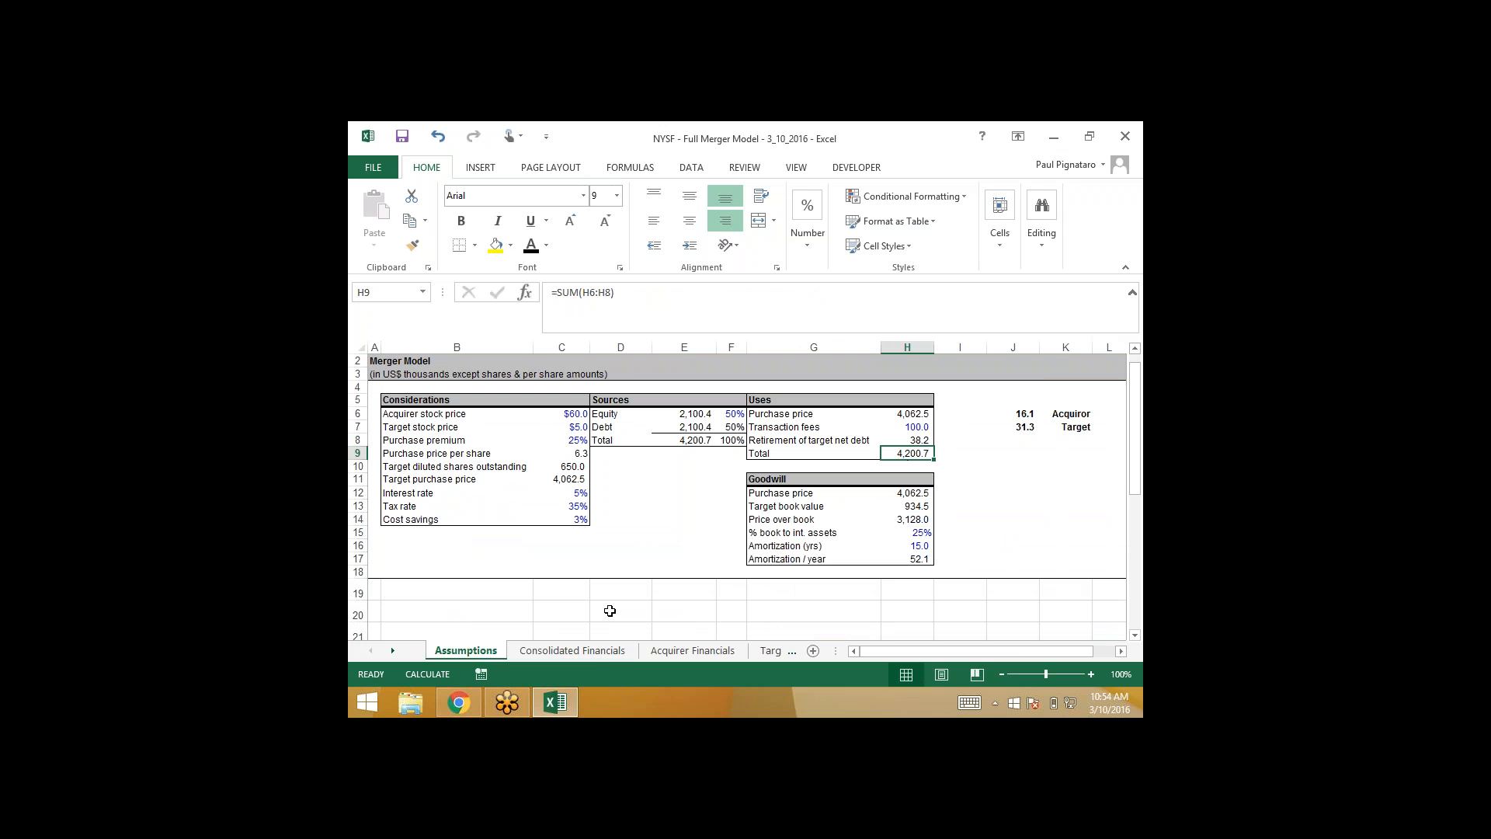
pyautogui.click(590, 652)
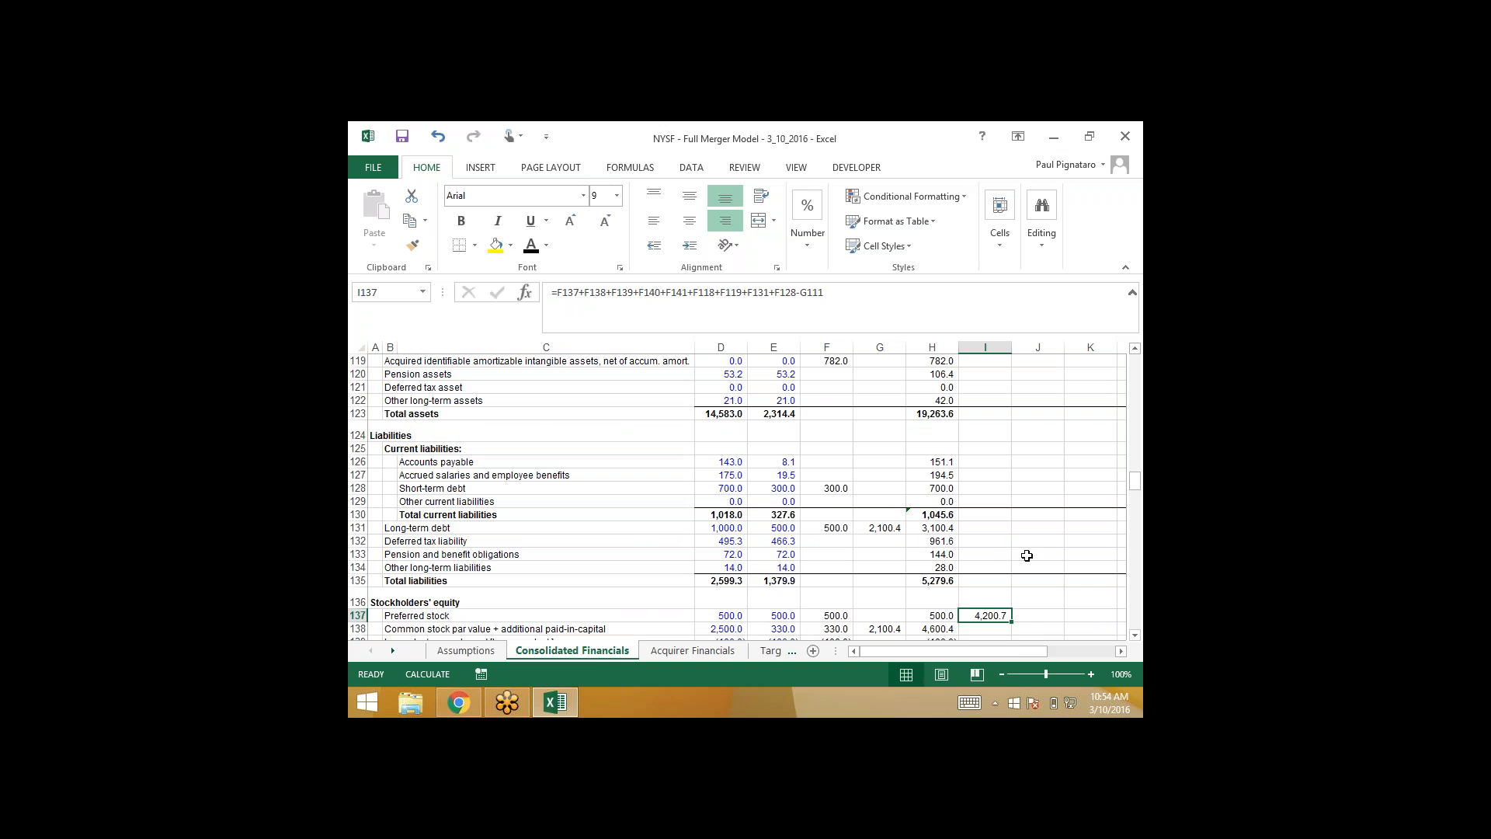
# - Select the credits from long-term debt to common stock, G131:G138, to check their sum against I137
pyautogui.press('Down')
pyautogui.press('Down')
pyautogui.press('Down')
pyautogui.press('Down')
pyautogui.press('Down')
pyautogui.press('Down')
pyautogui.press('Left')
pyautogui.press('Left')
pyautogui.press('Up')
pyautogui.press('Up')
pyautogui.press('Up')
pyautogui.press('Up')
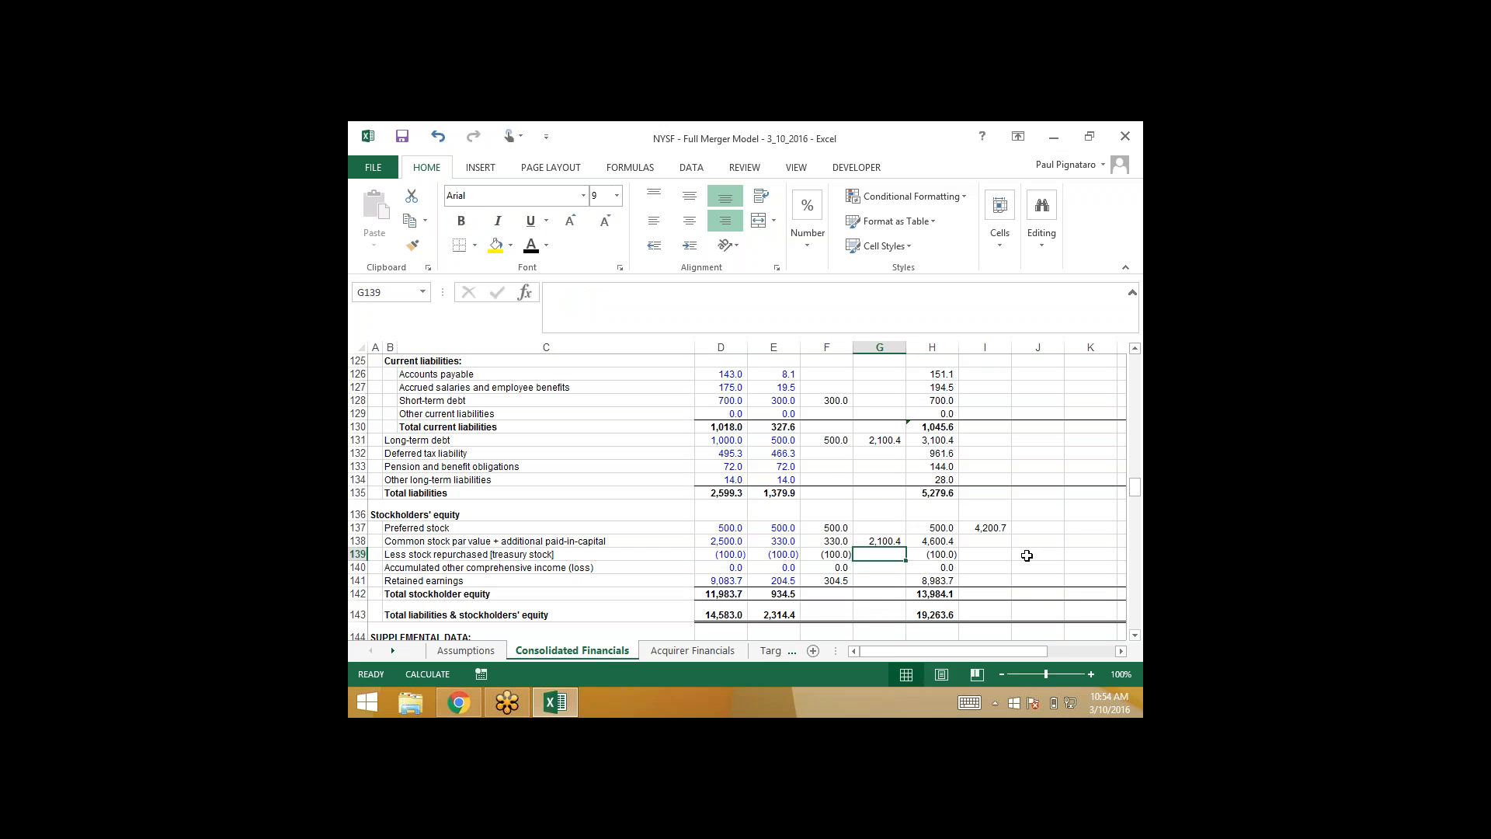
pyautogui.press('Up')
pyautogui.hotkey('shift', 'Up')
pyautogui.hotkey('shift', 'Up')
pyautogui.hotkey('shift', 'Up')
pyautogui.hotkey('shift', 'Up')
pyautogui.hotkey('shift', 'Up')
pyautogui.hotkey('shift', 'Up')
pyautogui.hotkey('shift', 'Up')
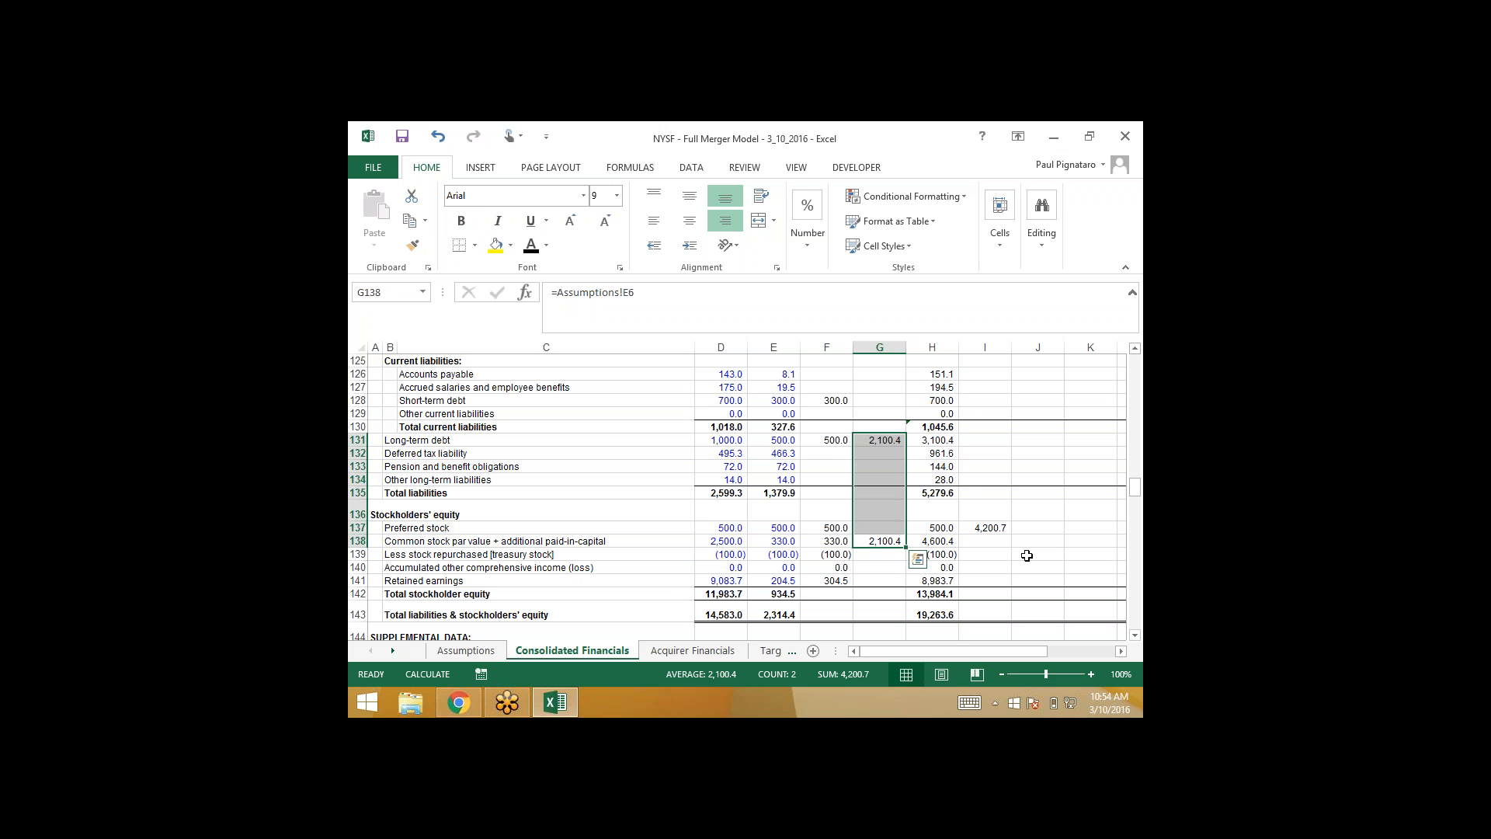
# - Delete the check formula from I137, beside the preferred stock row
pyautogui.press('Right')
pyautogui.press('Right')
pyautogui.press('Up')
pyautogui.press('Delete')
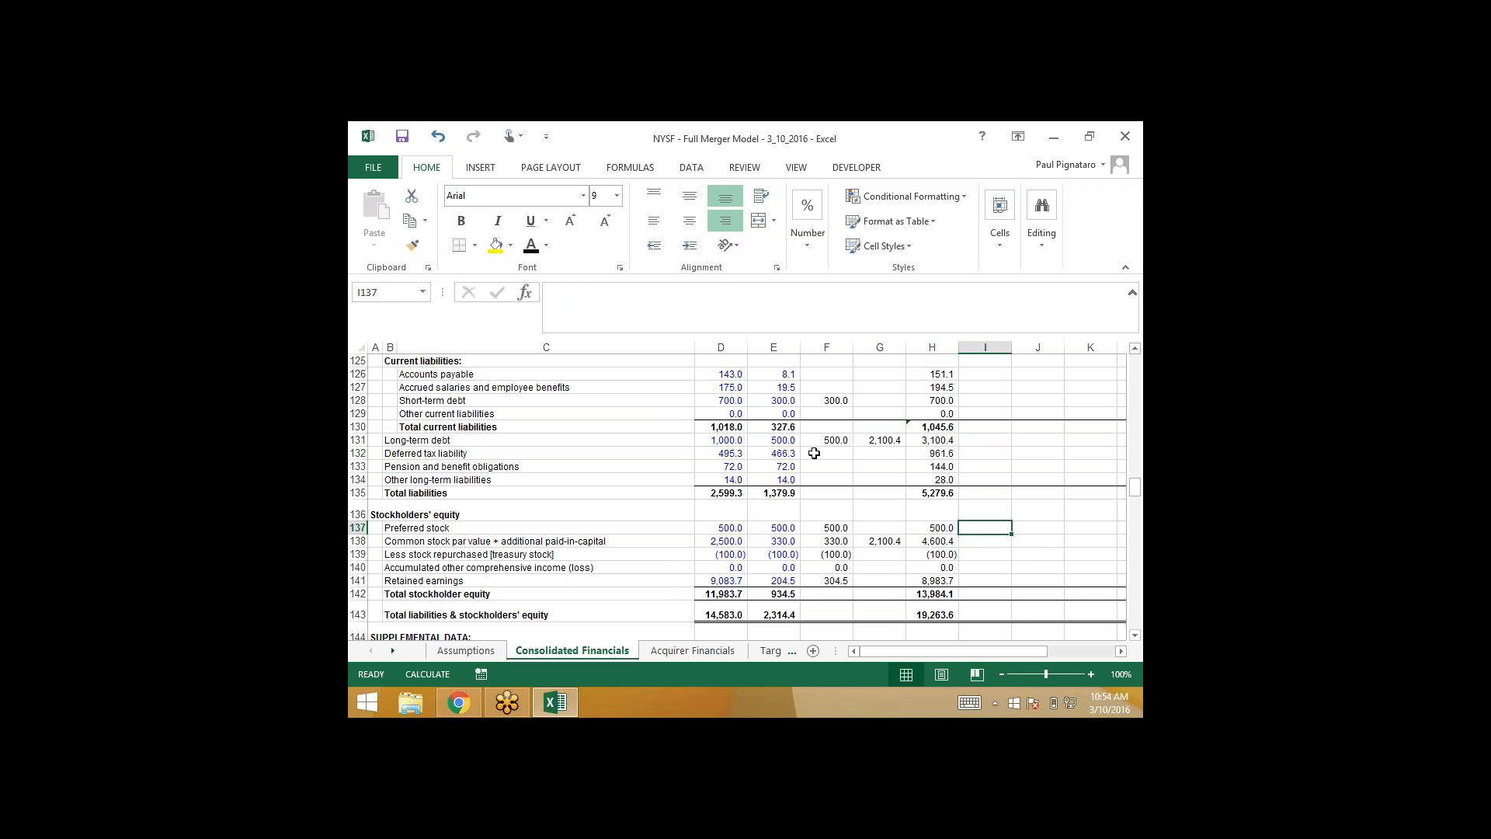
pyautogui.click(981, 468)
pyautogui.click(971, 439)
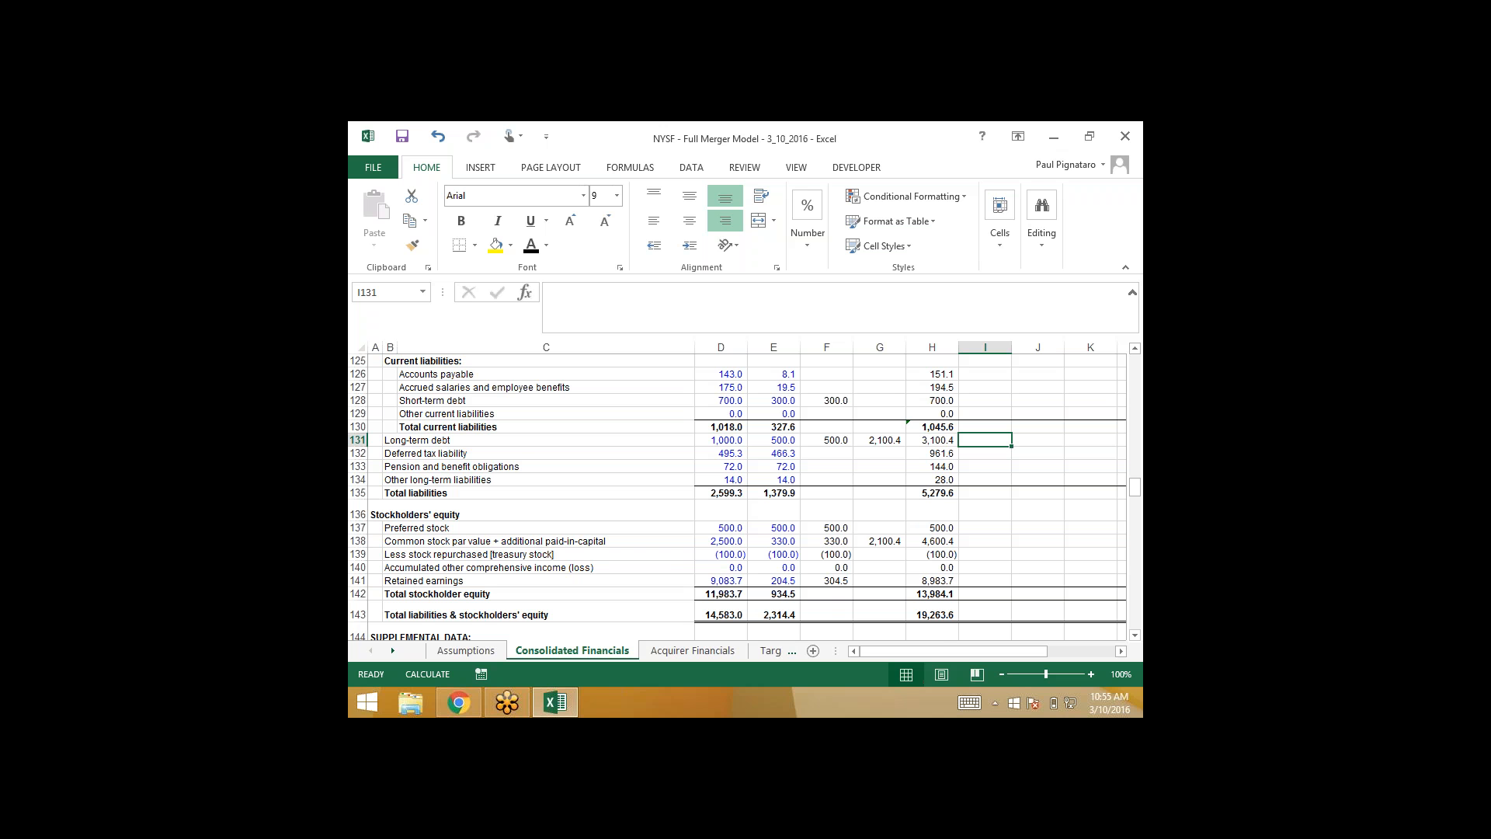
# - Review the yellow cash flow rows for working capital changes and for short-term and long-term borrowings in rows 93 and 94
pyautogui.scroll(17, 738, 497)
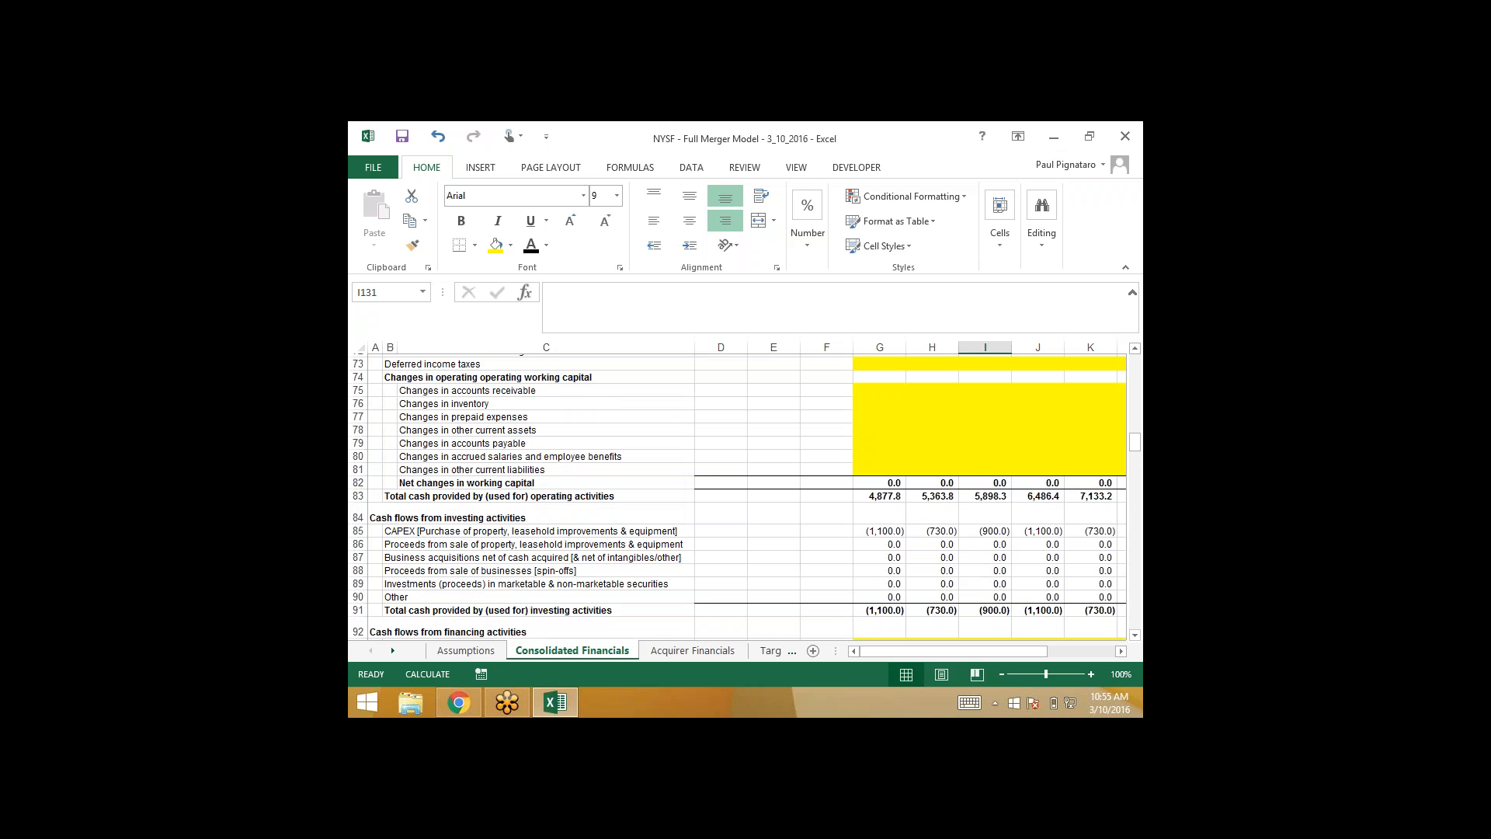
pyautogui.scroll(2, 738, 497)
pyautogui.scroll(-5, 738, 497)
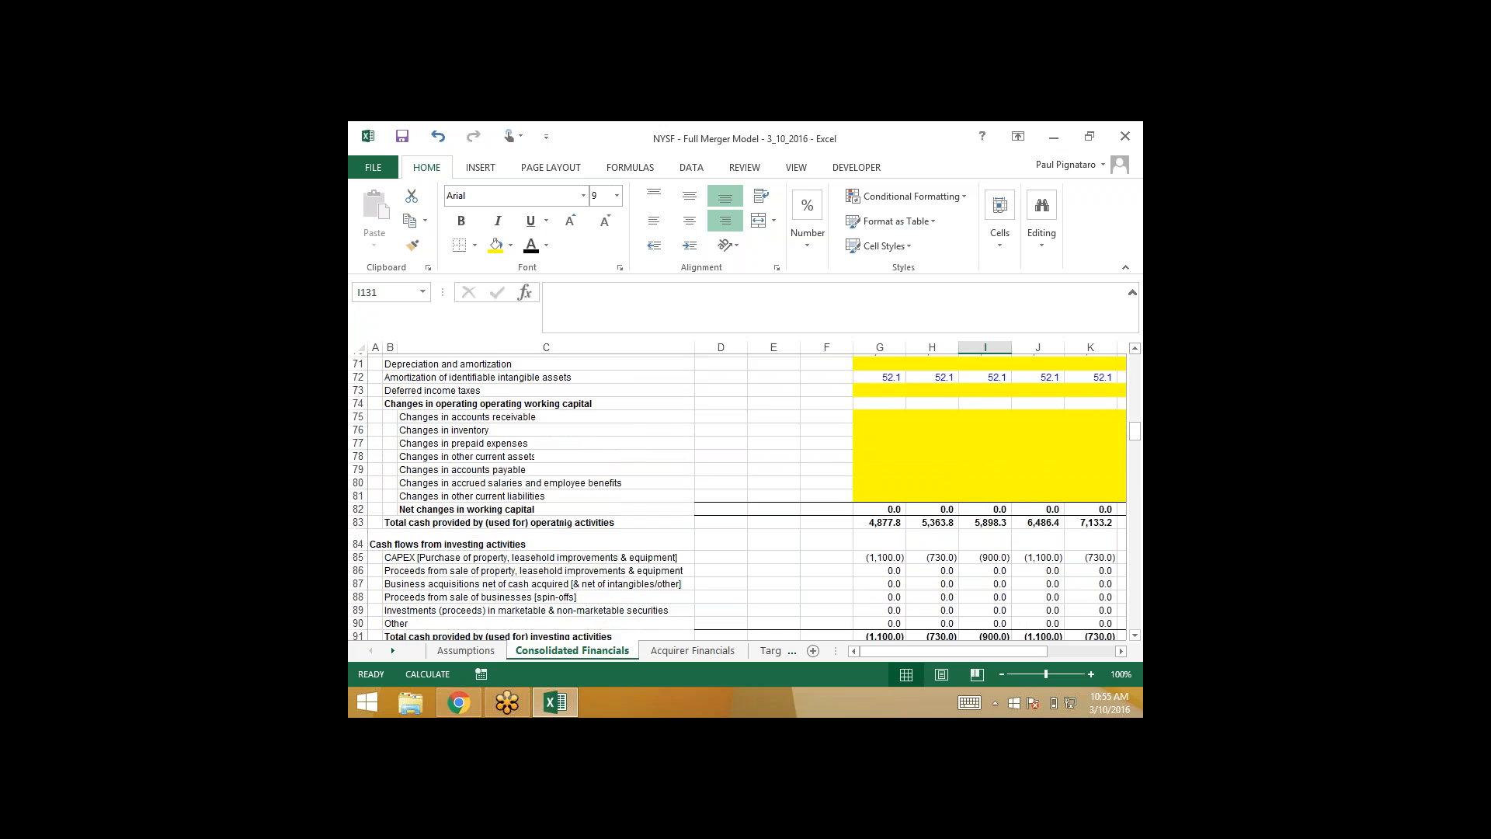
pyautogui.click(879, 496)
pyautogui.hotkey('shift', 'space')
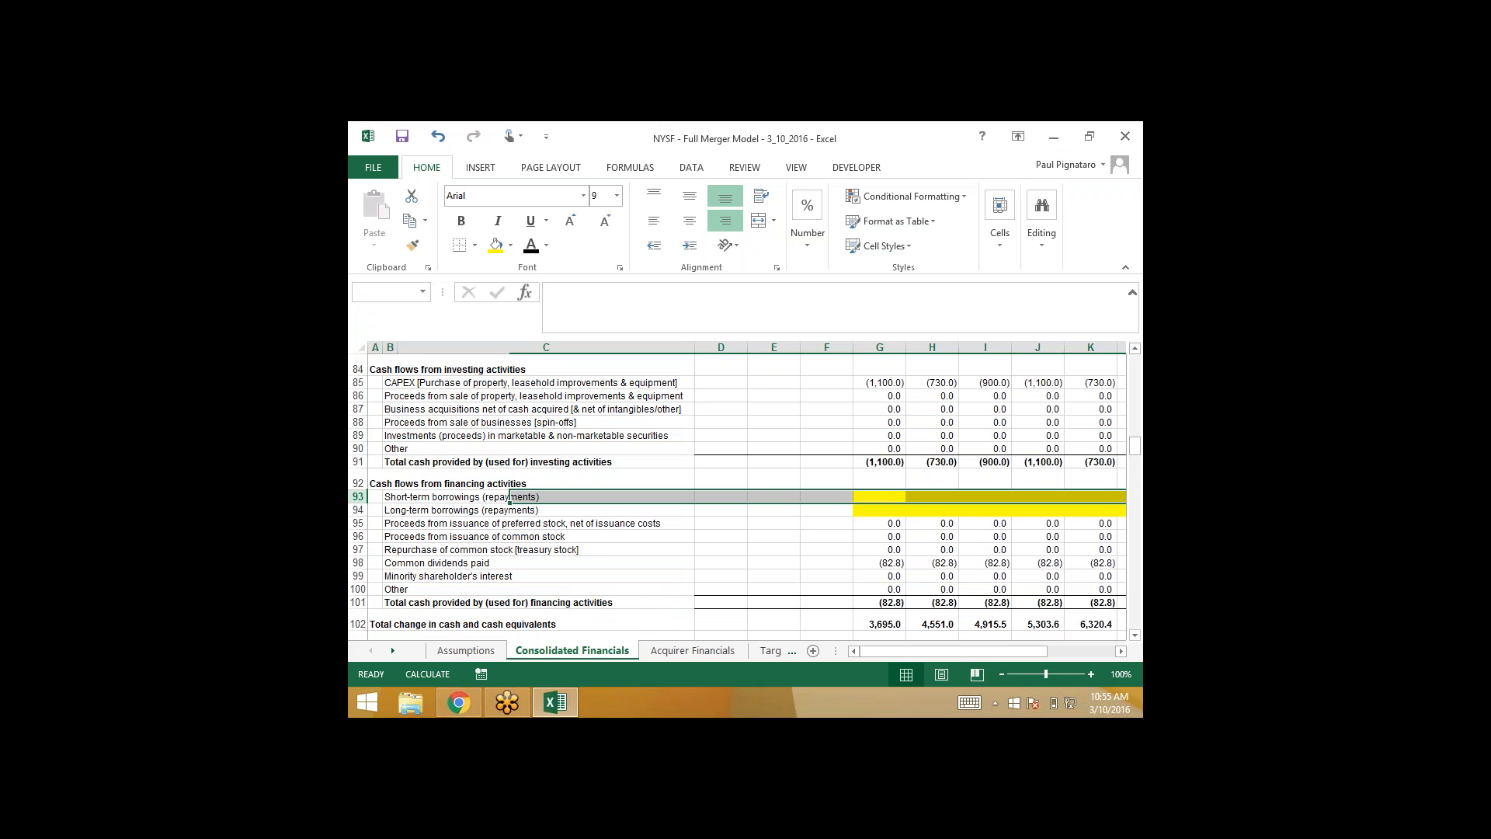
pyautogui.hotkey('shift', 'Down')
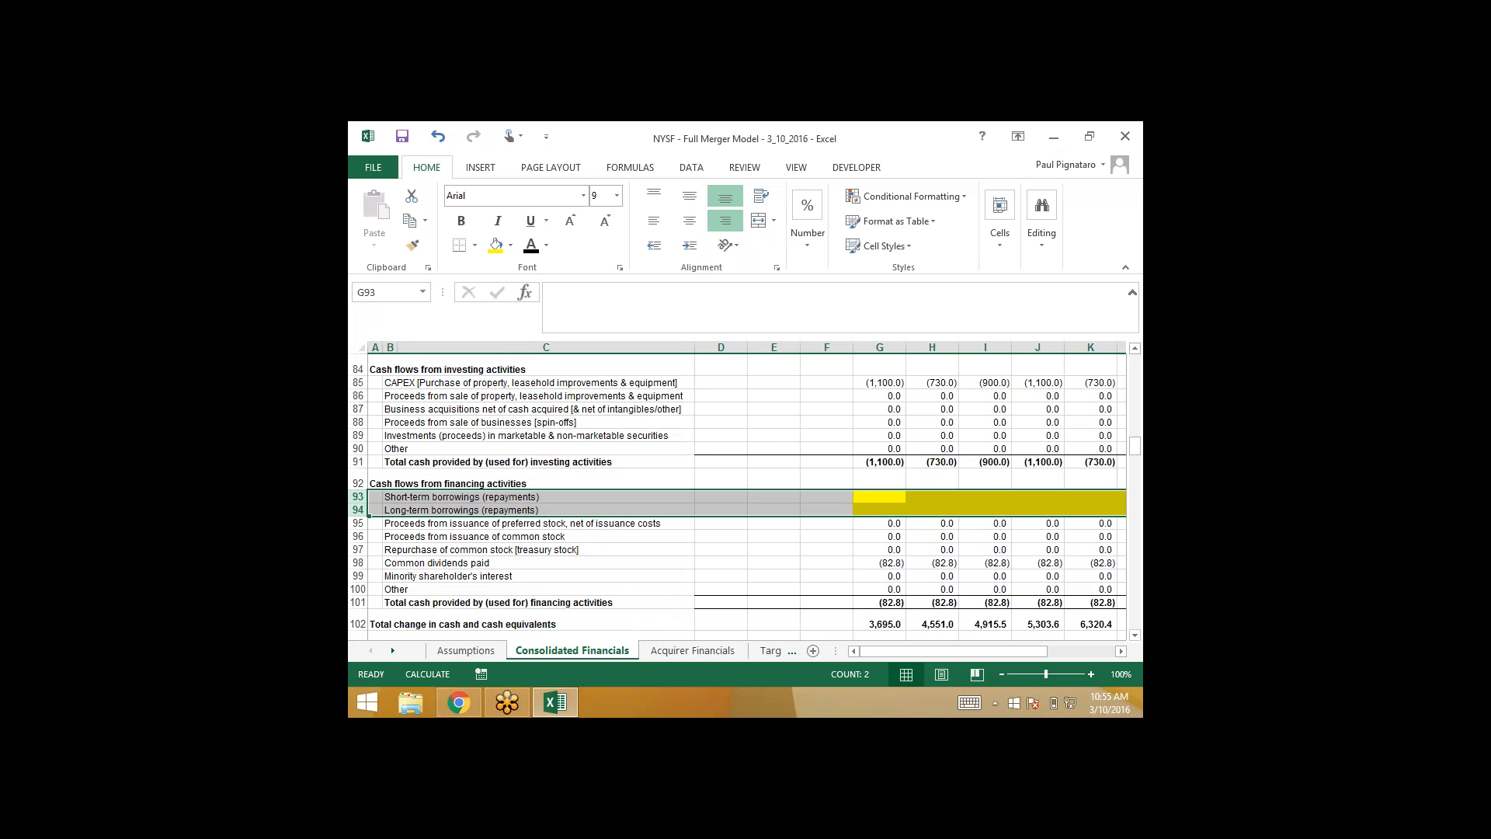
pyautogui.press('Up')
pyautogui.press('Down')
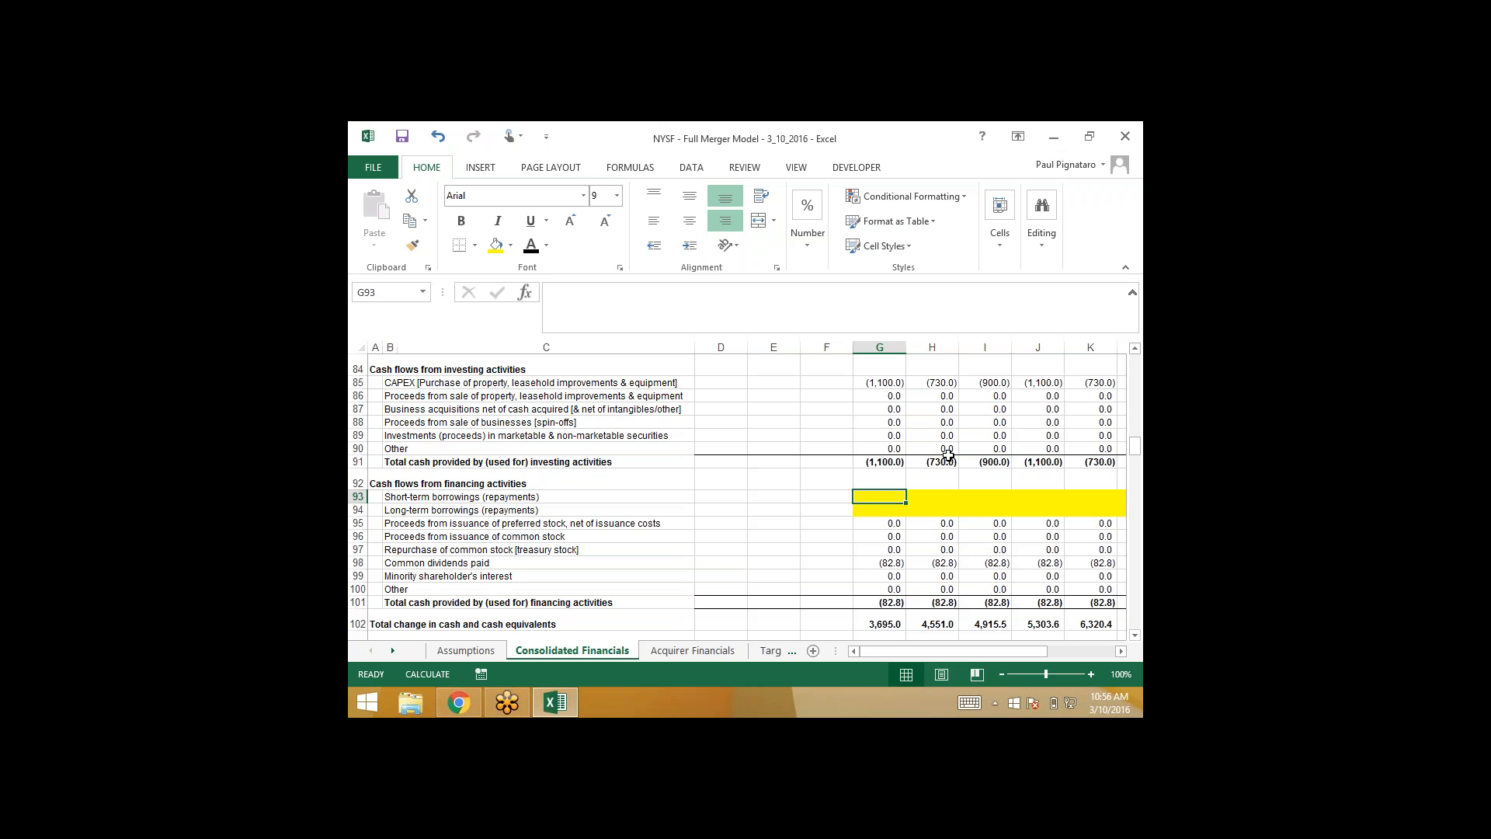
# - Review the sources and uses on the Assumptions sheet and return to the balance sheet on Consolidated Financials
pyautogui.click(452, 654)
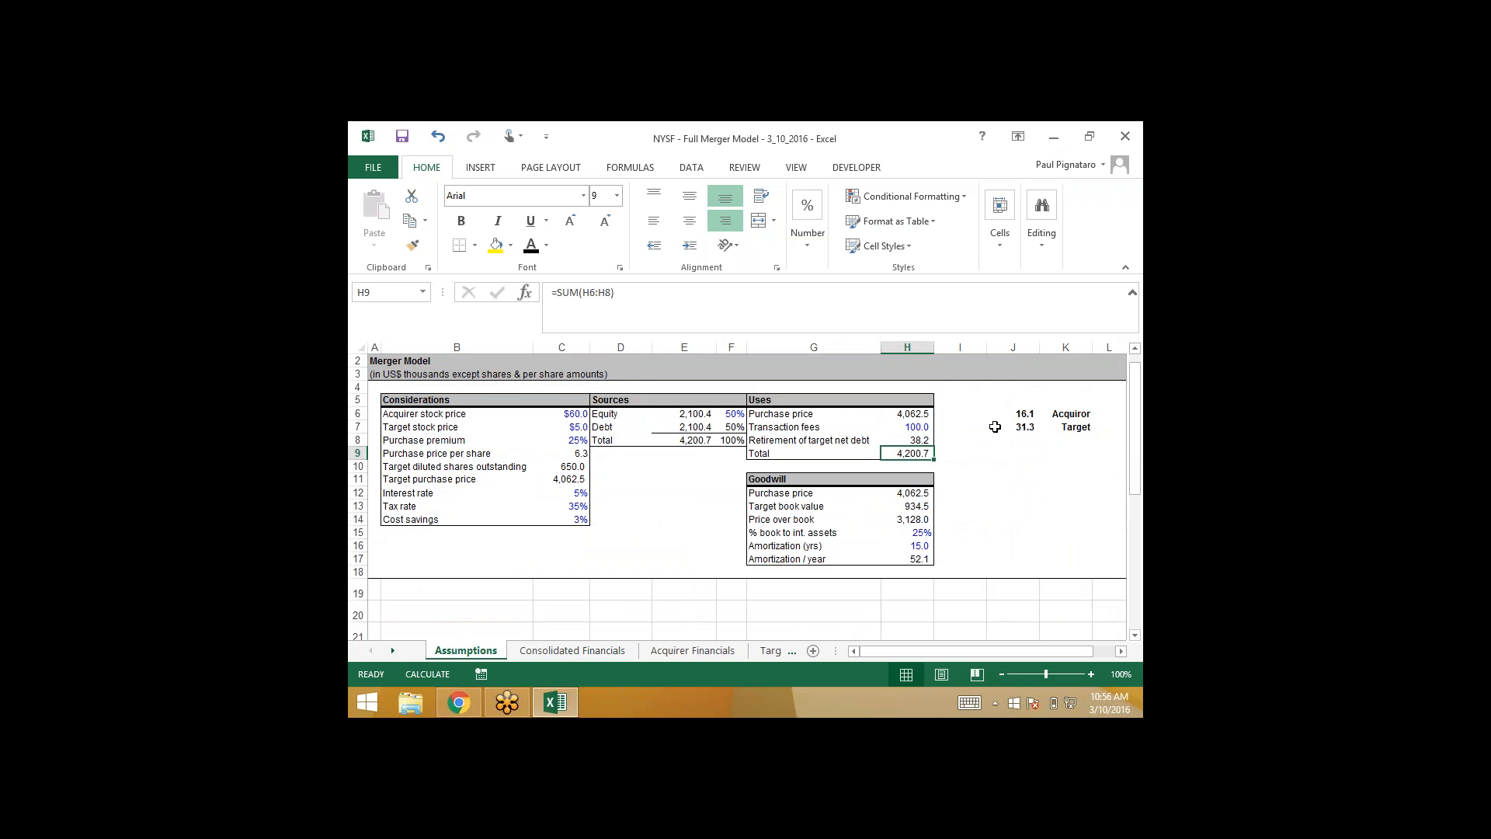
pyautogui.click(573, 653)
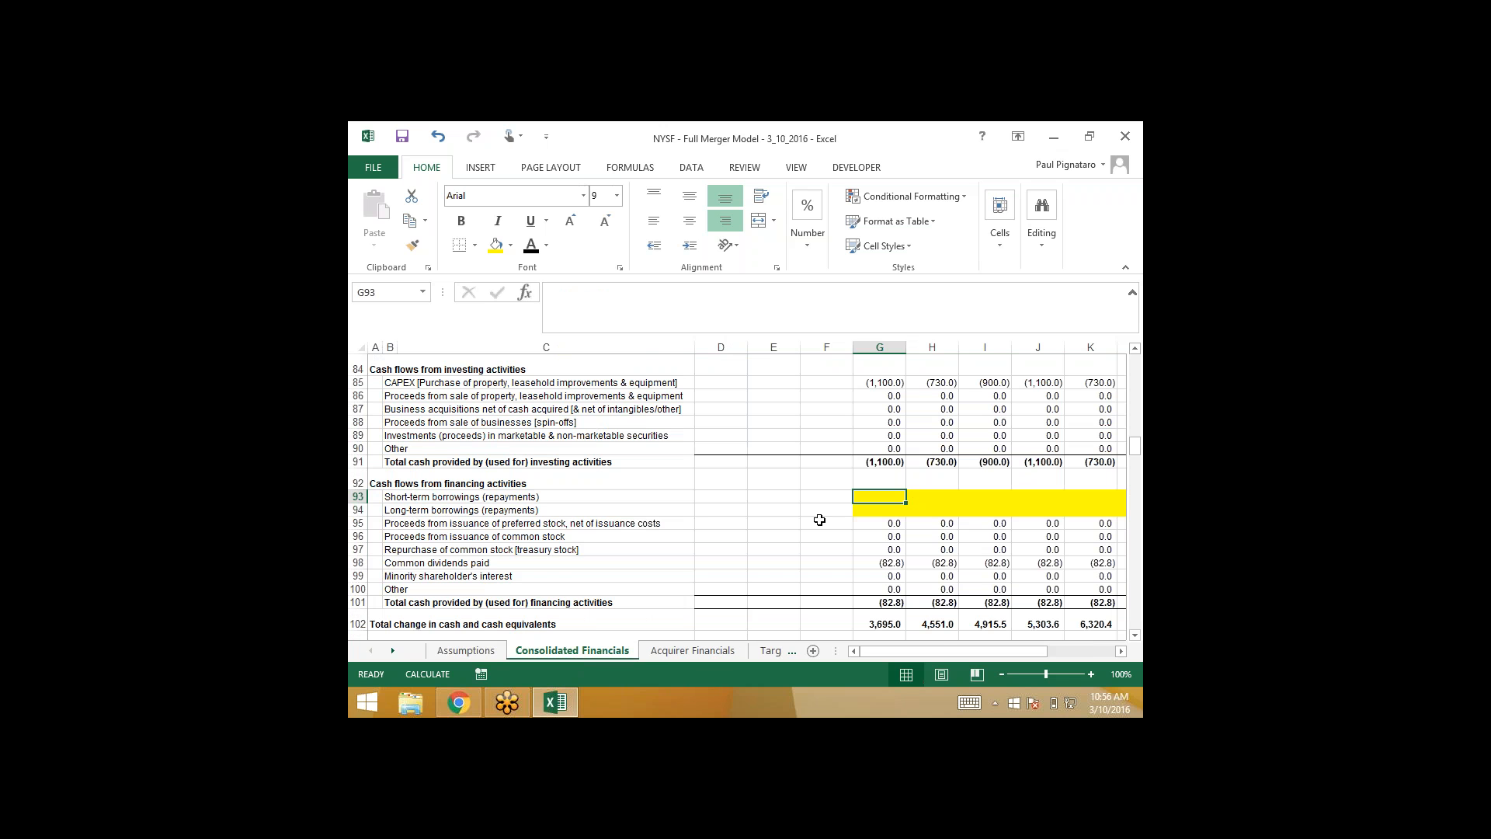
pyautogui.scroll(-8, 820, 520)
pyautogui.click(720, 540)
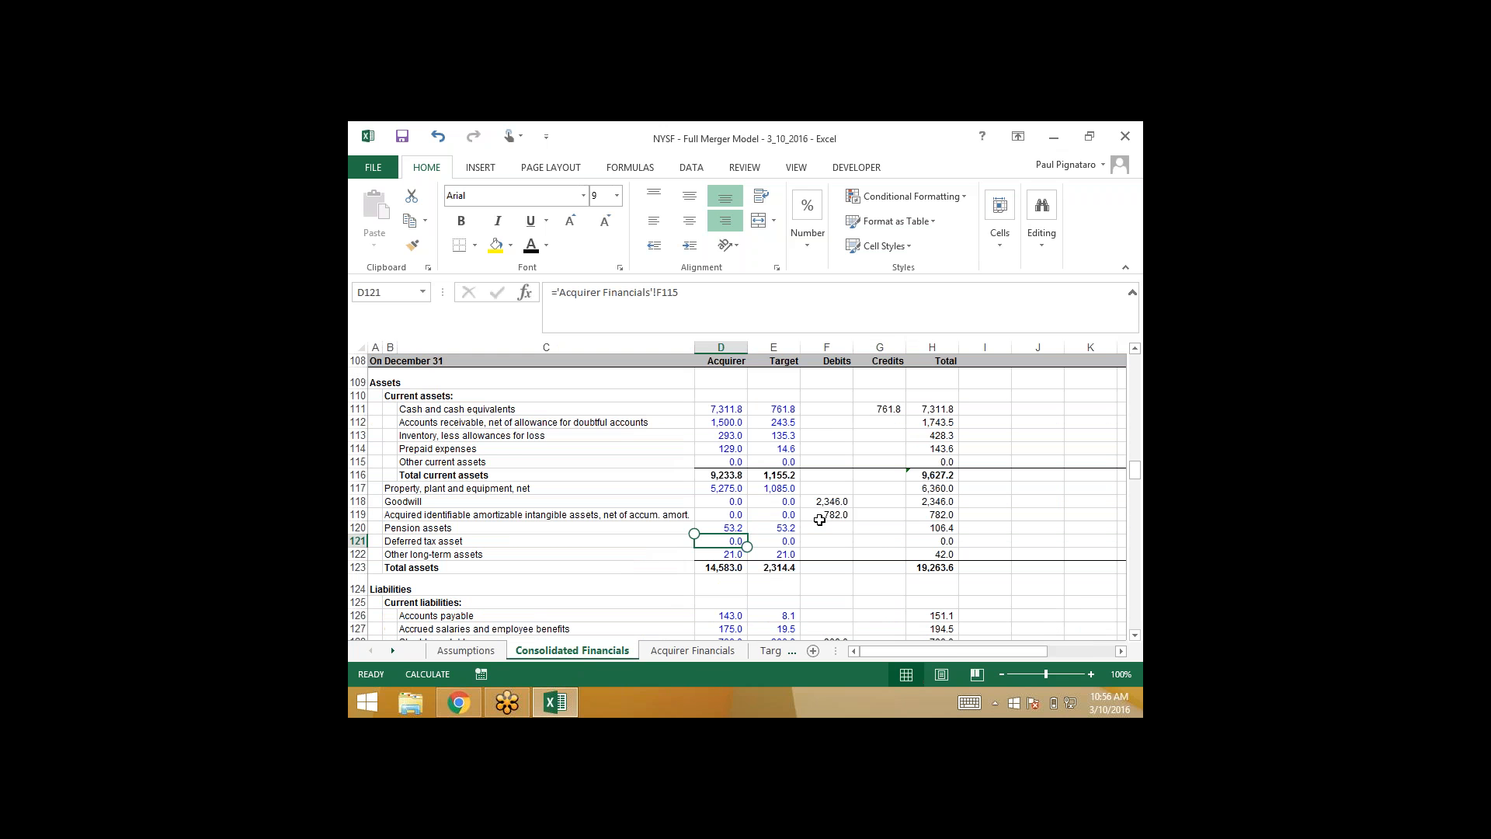
# - Go through the balance sheet's credits column from cash in G111 down to the current liabilities
pyautogui.click(884, 409)
pyautogui.press('Down')
pyautogui.press('Down')
pyautogui.press('Down')
pyautogui.press('Down')
pyautogui.press('Down')
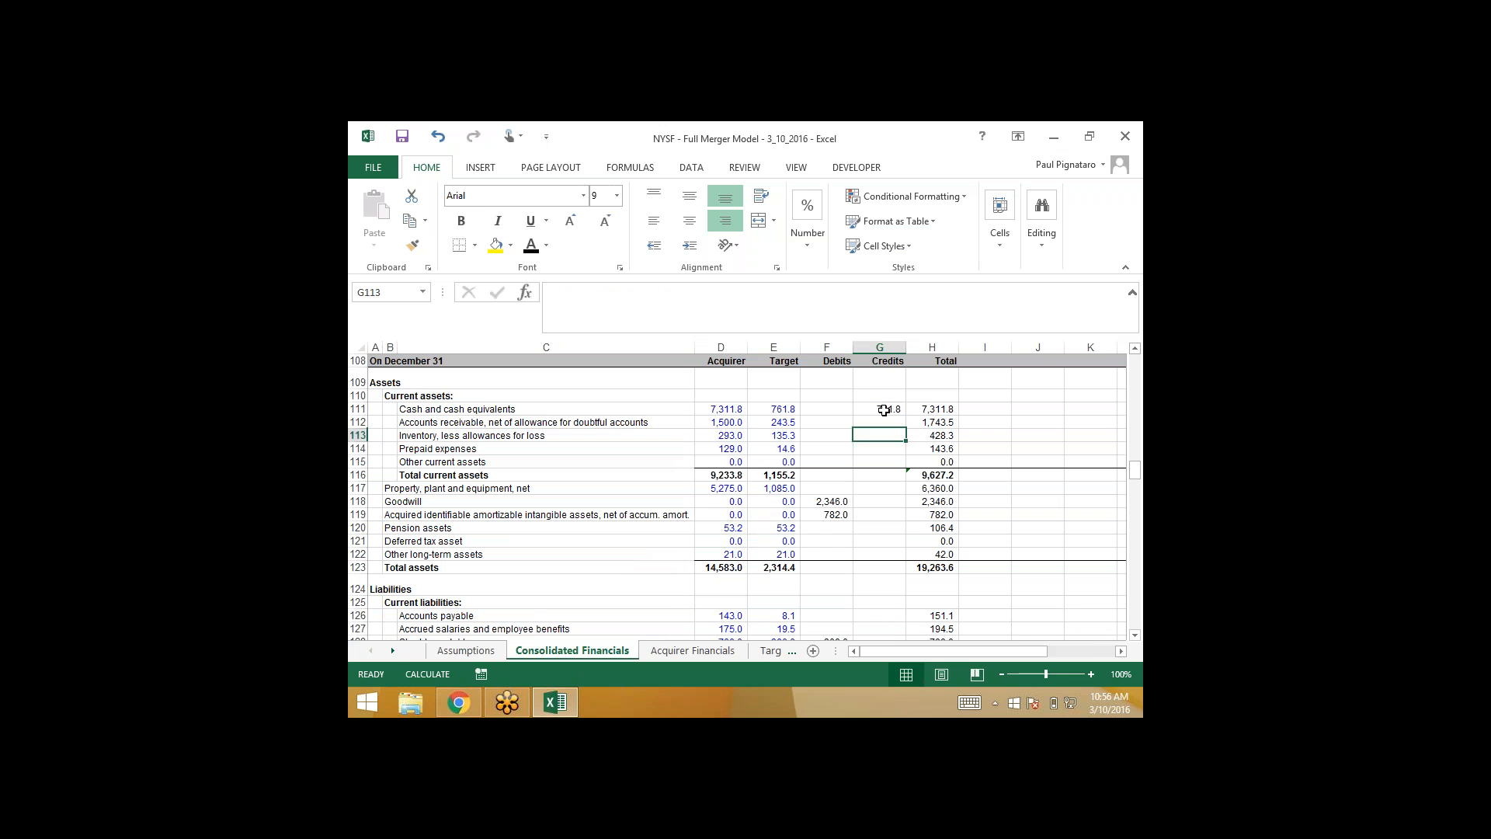
pyautogui.press('Down')
pyautogui.press('Down')
pyautogui.press('Down')
pyautogui.press('Down')
pyautogui.press('Down')
pyautogui.press('Down')
pyautogui.press('Down')
pyautogui.press('Down')
pyautogui.press('Down')
pyautogui.press('Down')
pyautogui.press('Down')
pyautogui.press('Down')
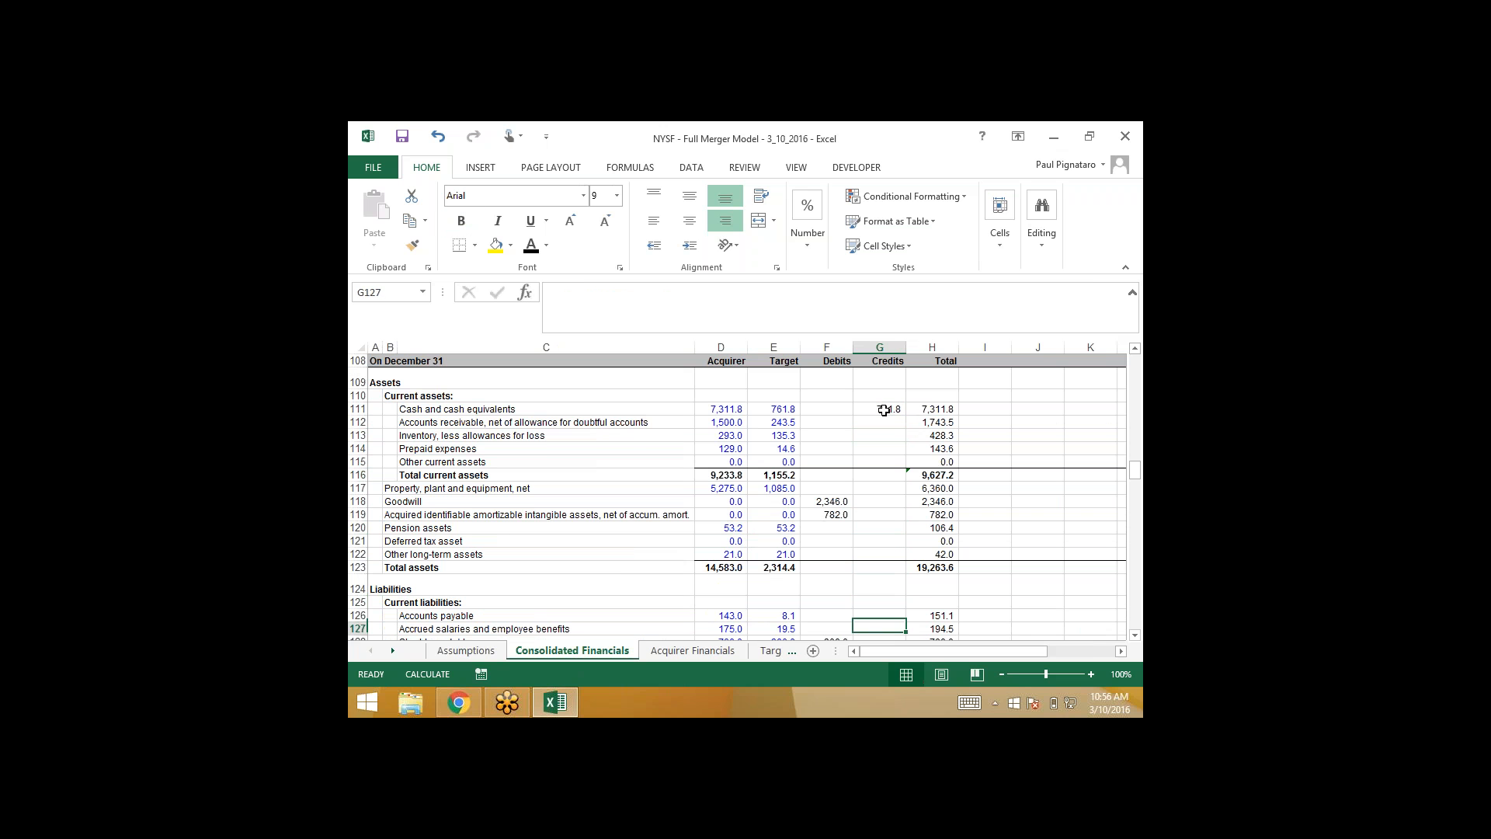
pyautogui.press('Down')
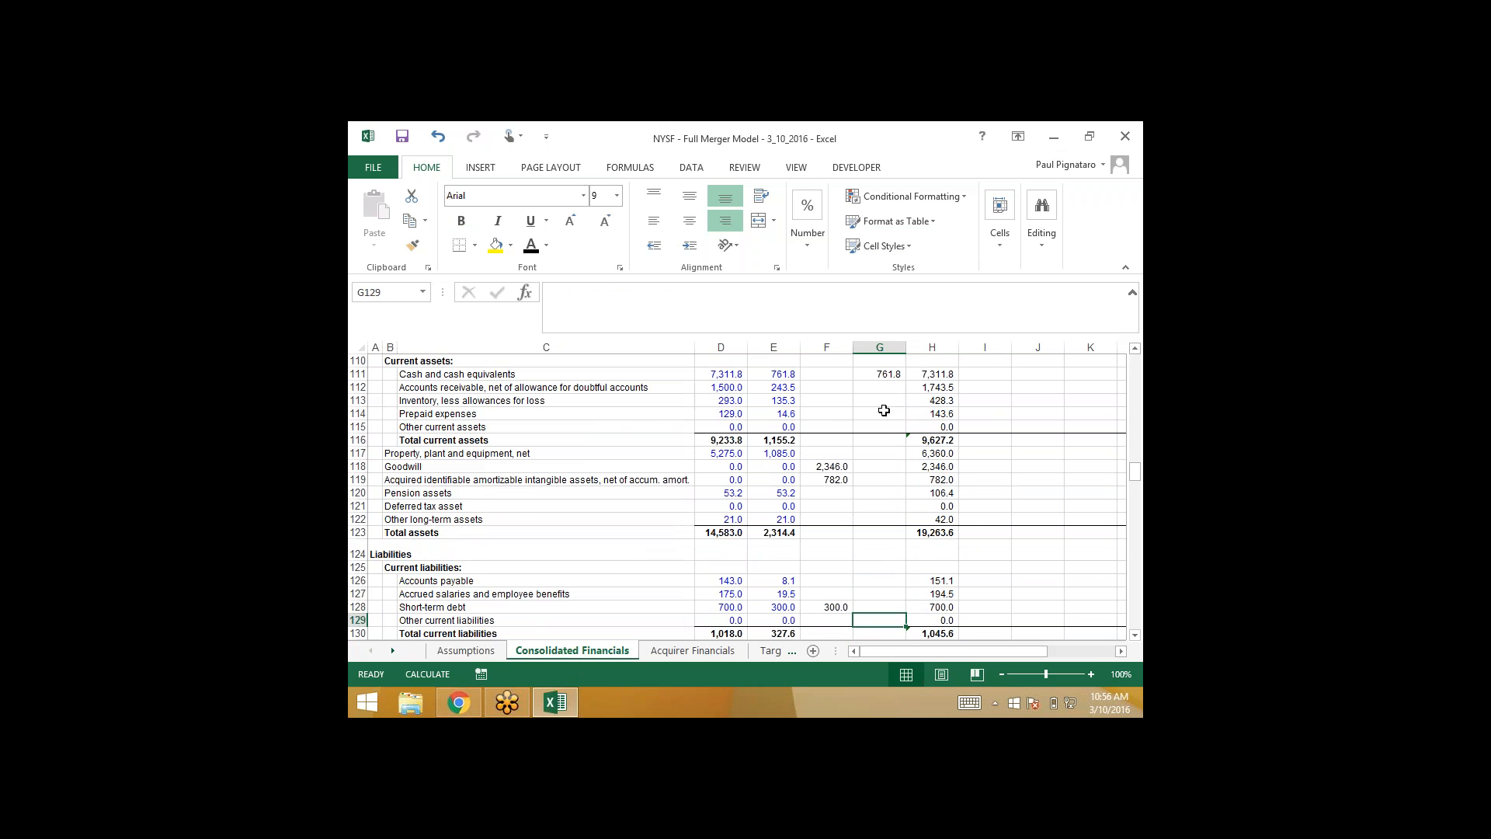
# - Inspect the combined total current assets formula in H116 and the range it sums
pyautogui.press('Up')
pyautogui.press('Up')
pyautogui.press('Up')
pyautogui.press('Up')
pyautogui.press('Up')
pyautogui.press('Up')
pyautogui.press('Up')
pyautogui.press('Up')
pyautogui.press('Up')
pyautogui.press('Up')
pyautogui.press('Up')
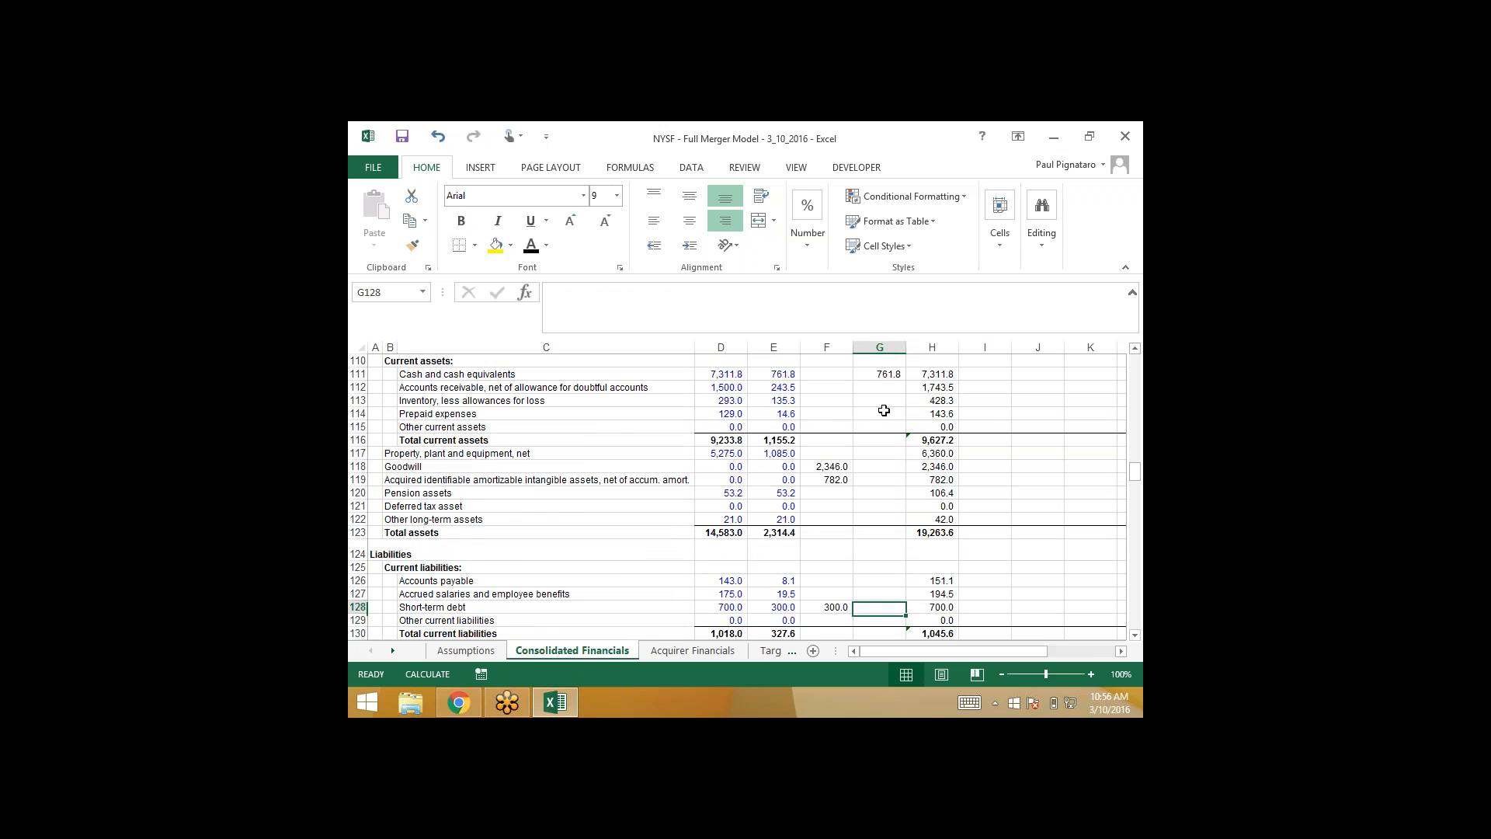
pyautogui.press('Right')
pyautogui.press('Up')
pyautogui.press('Up')
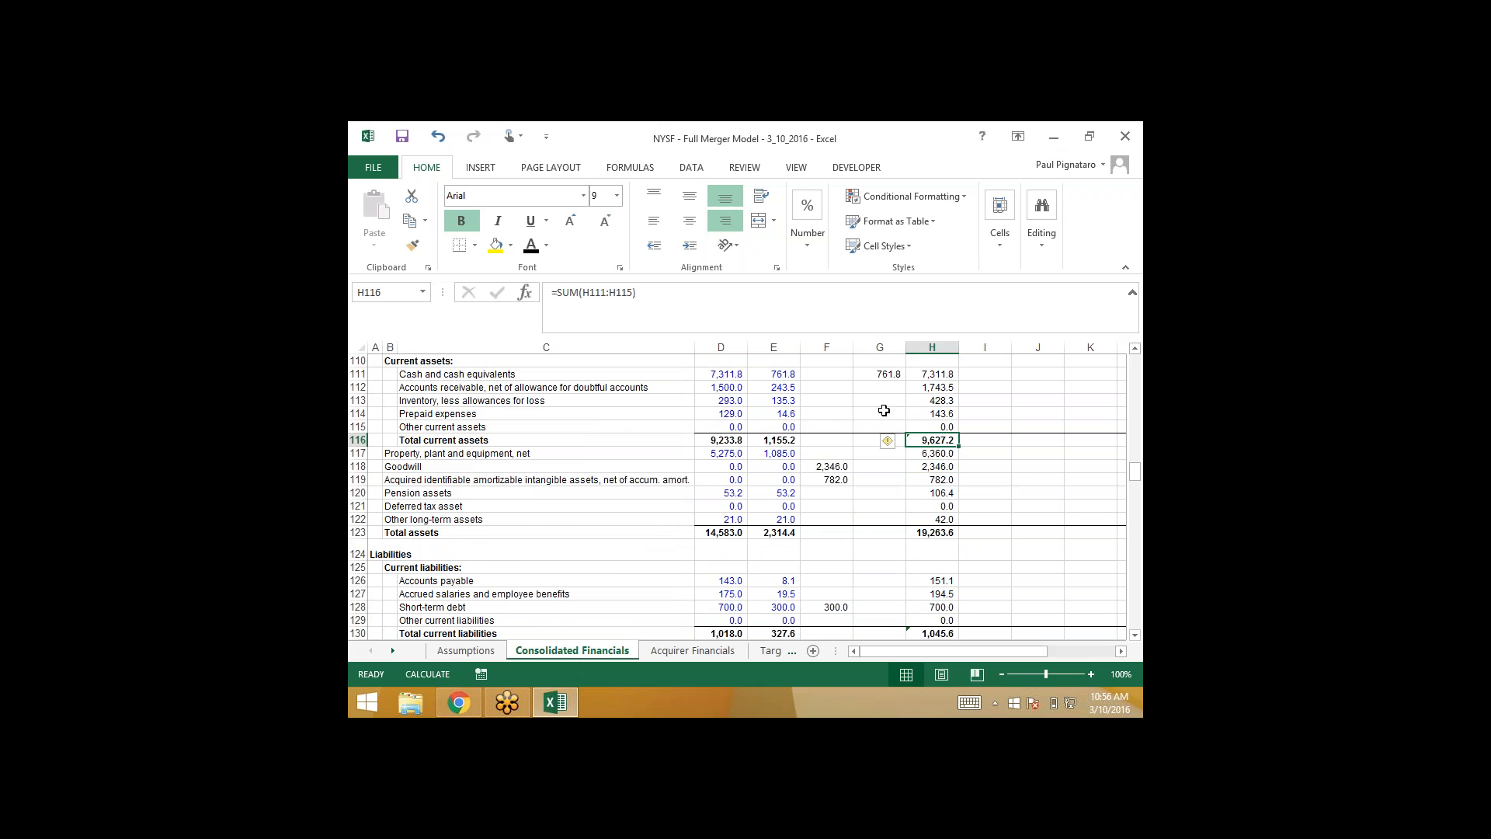
pyautogui.press('Left')
pyautogui.press('Left')
pyautogui.press('Left')
pyautogui.press('Right')
pyautogui.press('Right')
pyautogui.press('Right')
pyautogui.press('Right')
pyautogui.press('Left')
pyautogui.press('F2')
pyautogui.press('Escape')
# - Inspect the combined total assets formula in H123 and the range it sums
pyautogui.press('Down')
pyautogui.press('Down')
pyautogui.press('Down')
pyautogui.press('Down')
pyautogui.press('Down')
pyautogui.press('Down')
pyautogui.press('Down')
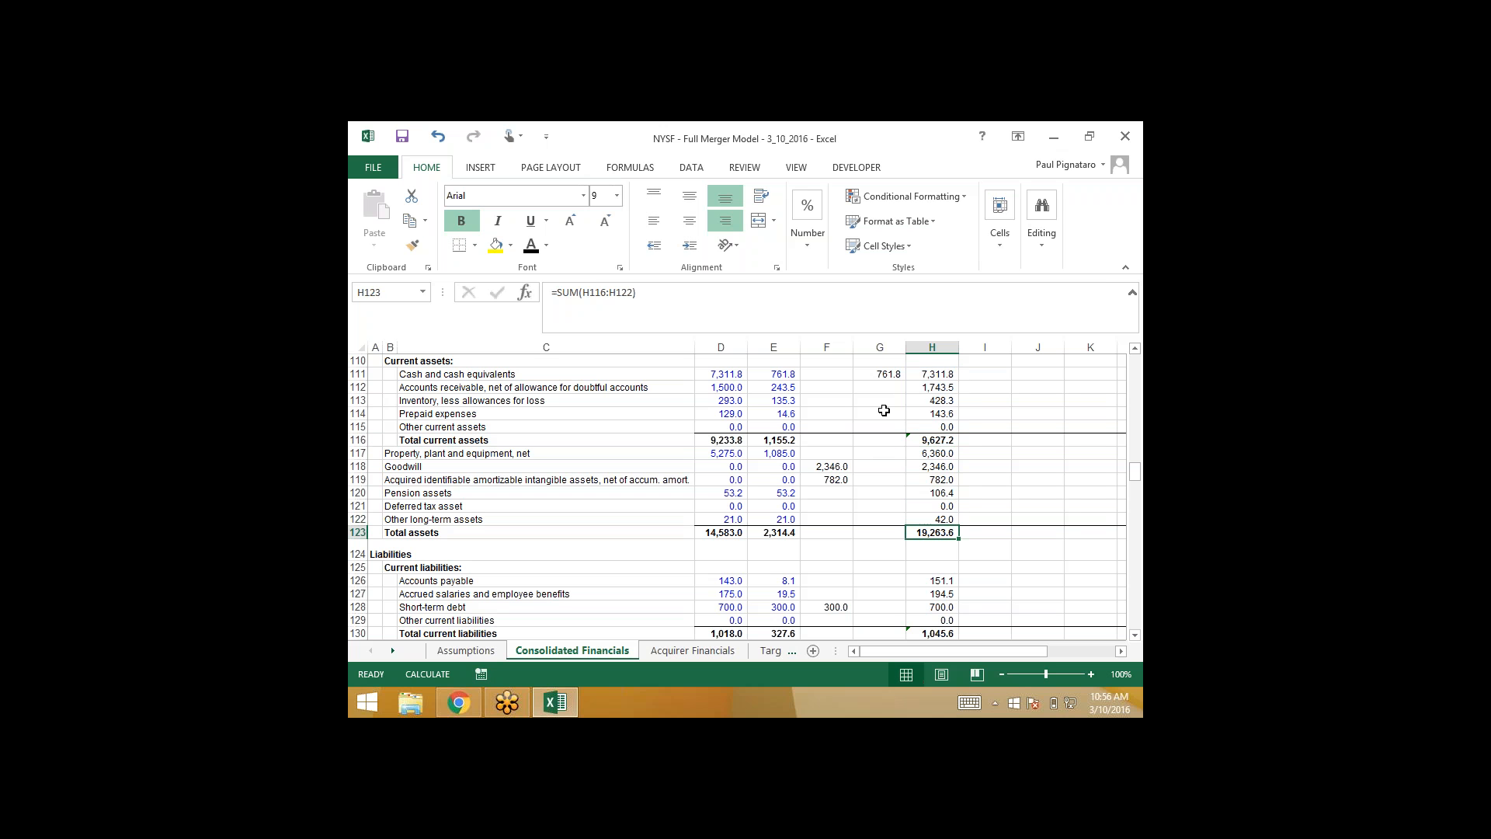
pyautogui.press('F2')
pyautogui.press('Escape')
# - Inspect the combined total current liabilities formula in H130
pyautogui.press('Down')
pyautogui.press('Down')
pyautogui.press('Down')
pyautogui.press('Down')
pyautogui.press('Down')
pyautogui.press('Down')
pyautogui.press('Down')
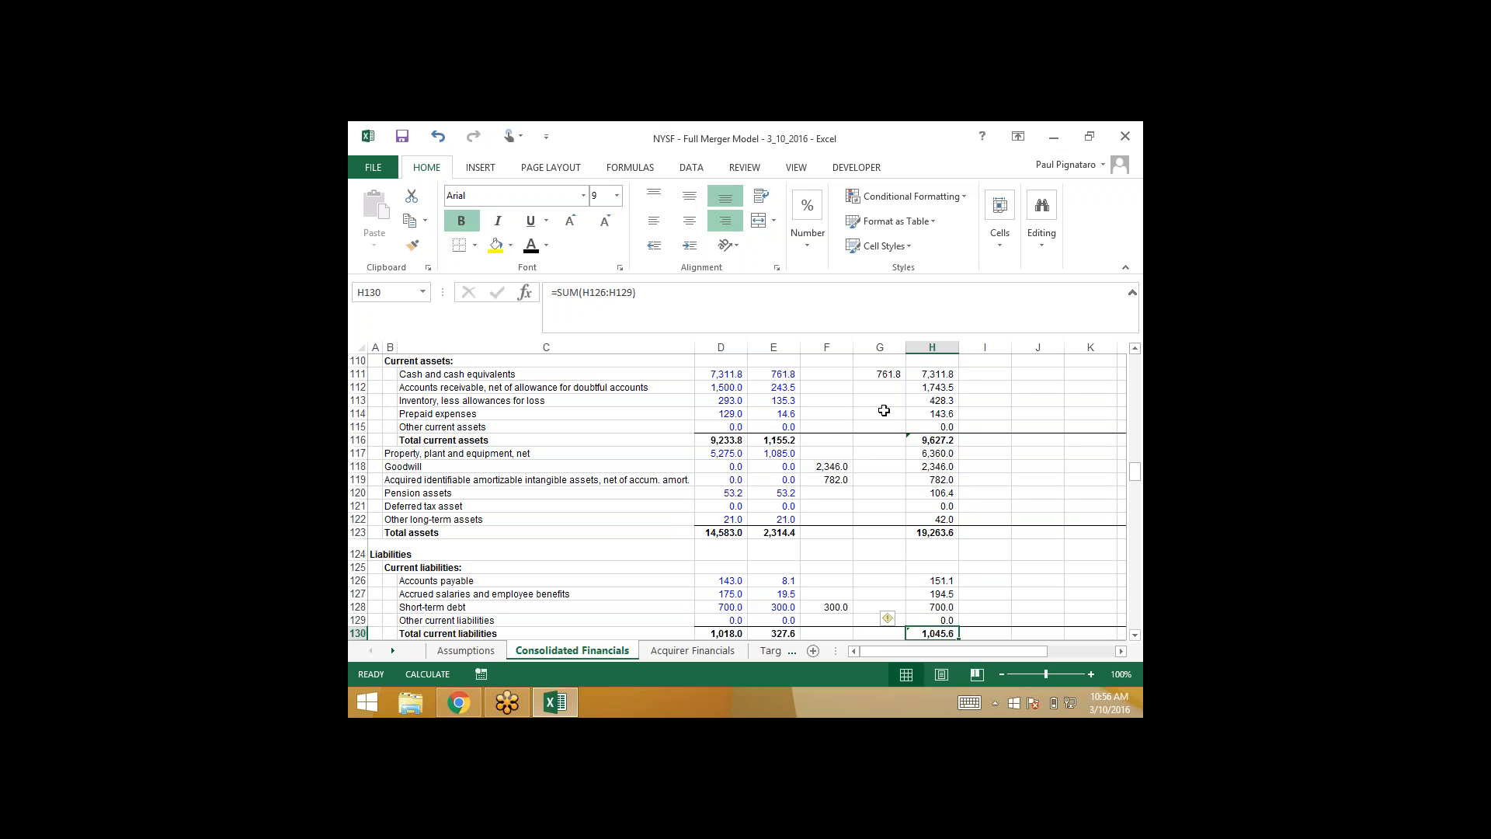
pyautogui.press('F2')
pyautogui.press('Escape')
# - Recheck the total assets formula in H123 and examine the amortizable intangible assets total in H119
pyautogui.press('Up')
pyautogui.press('Up')
pyautogui.press('Up')
pyautogui.press('Up')
pyautogui.press('Up')
pyautogui.press('Up')
pyautogui.press('Up')
pyautogui.press('Up')
pyautogui.press('Up')
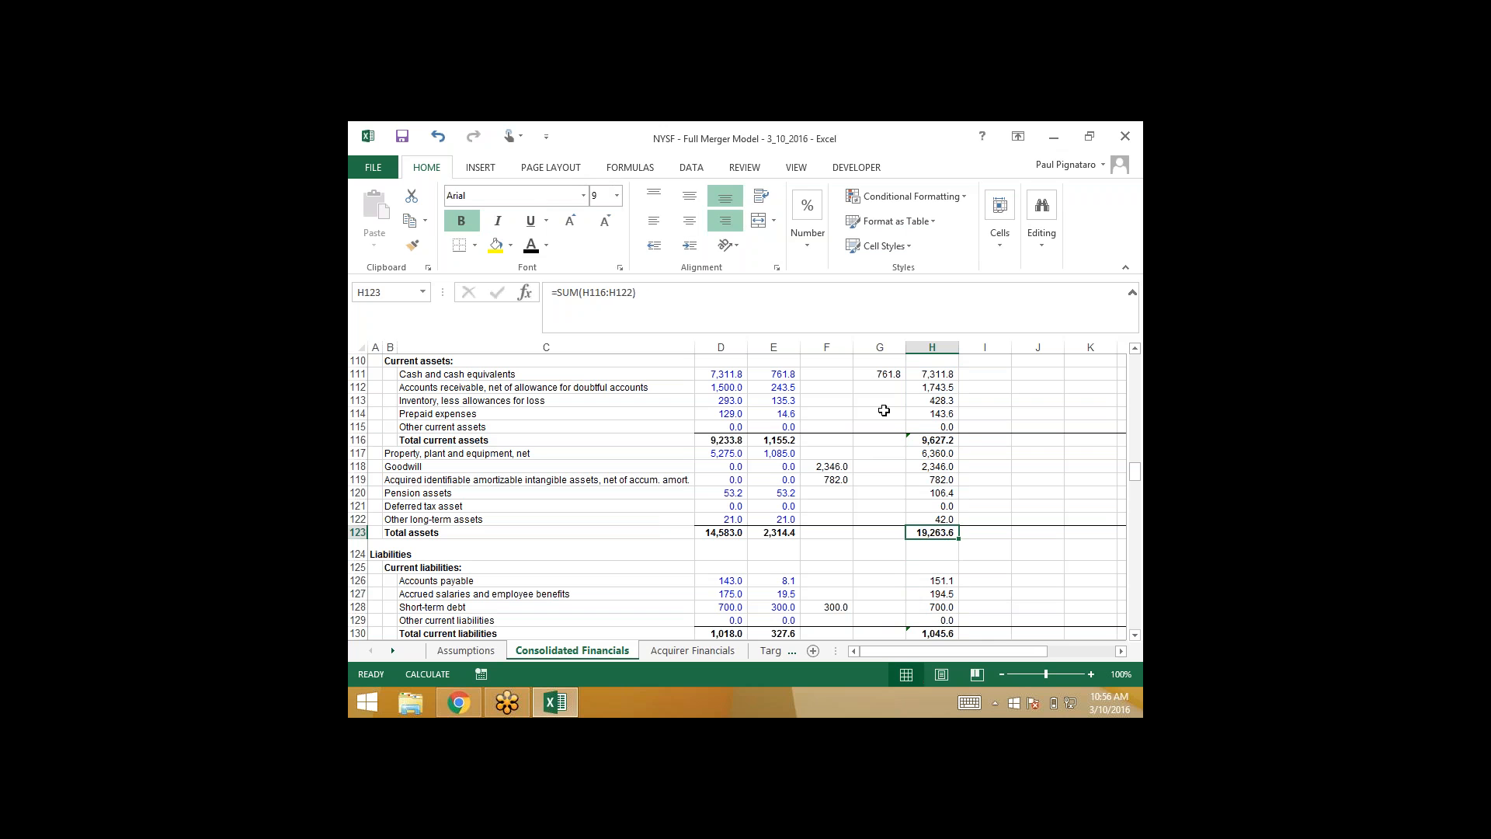
pyautogui.press('F2')
pyautogui.press('Escape')
pyautogui.press('Up')
pyautogui.press('Up')
pyautogui.press('Left')
pyautogui.press('Left')
pyautogui.press('Right')
pyautogui.press('Right')
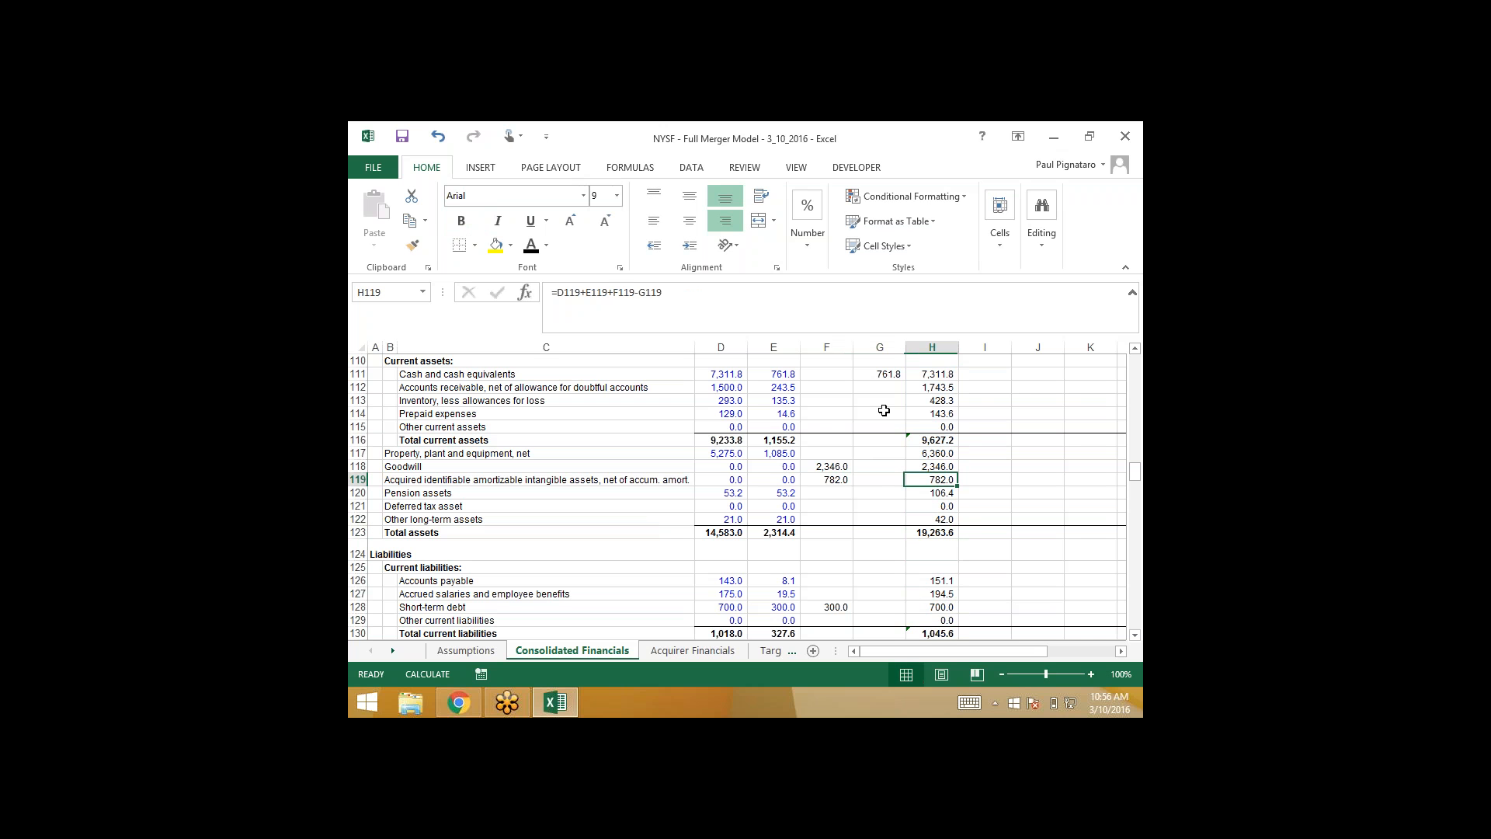
# - Check once more which asset rows the total in H123 adds up
pyautogui.press('Down')
pyautogui.press('Down')
pyautogui.press('Down')
pyautogui.press('Down')
pyautogui.press('F2')
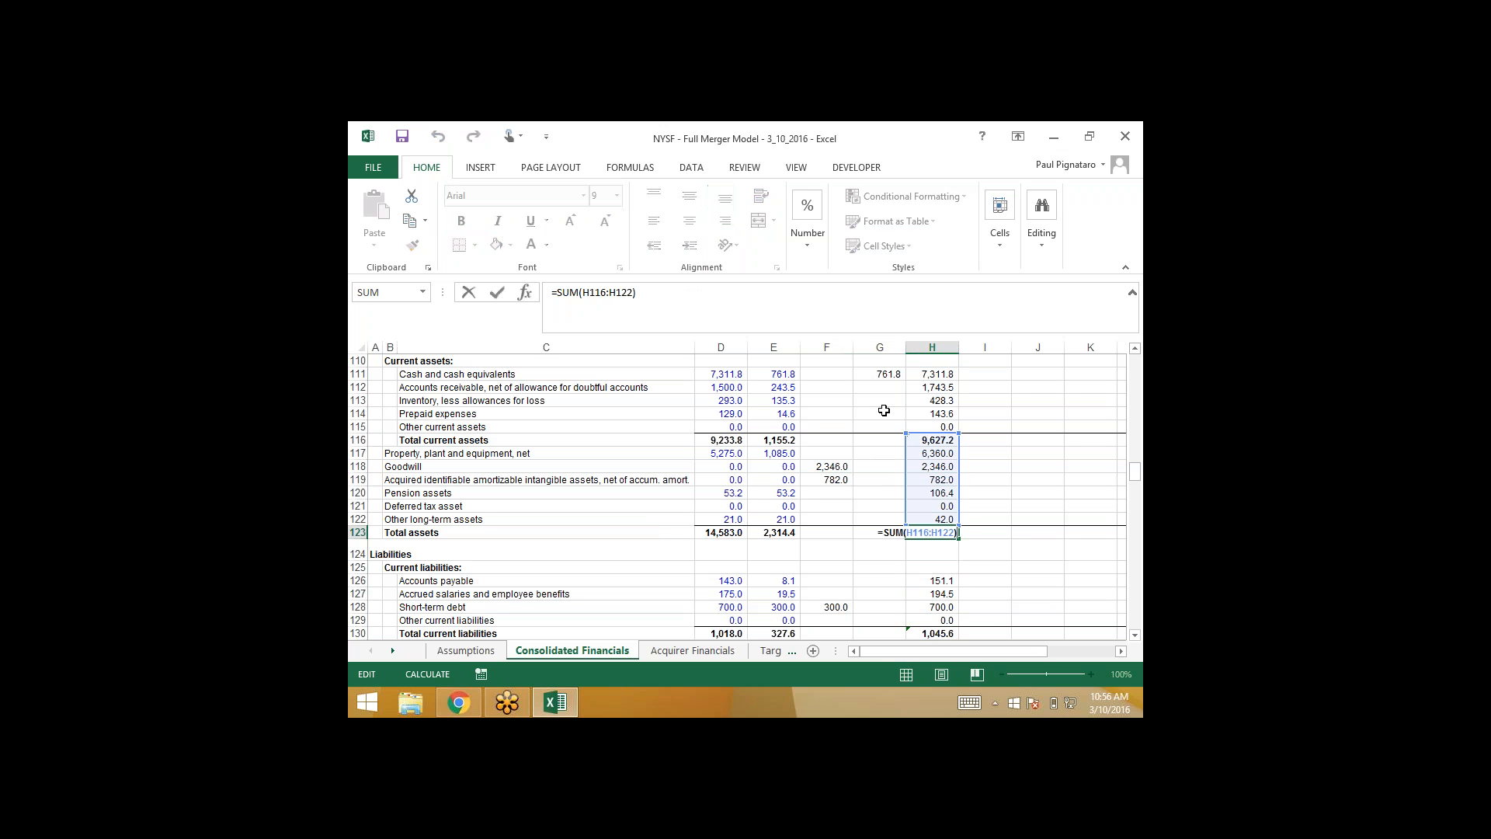
pyautogui.press('Escape')
pyautogui.press('F2')
pyautogui.press('Escape')
# - Compare the acquirer and target total assets in D123:E123 with the combined total in H123
pyautogui.press('Left')
pyautogui.press('Left')
pyautogui.press('Left')
pyautogui.press('Left')
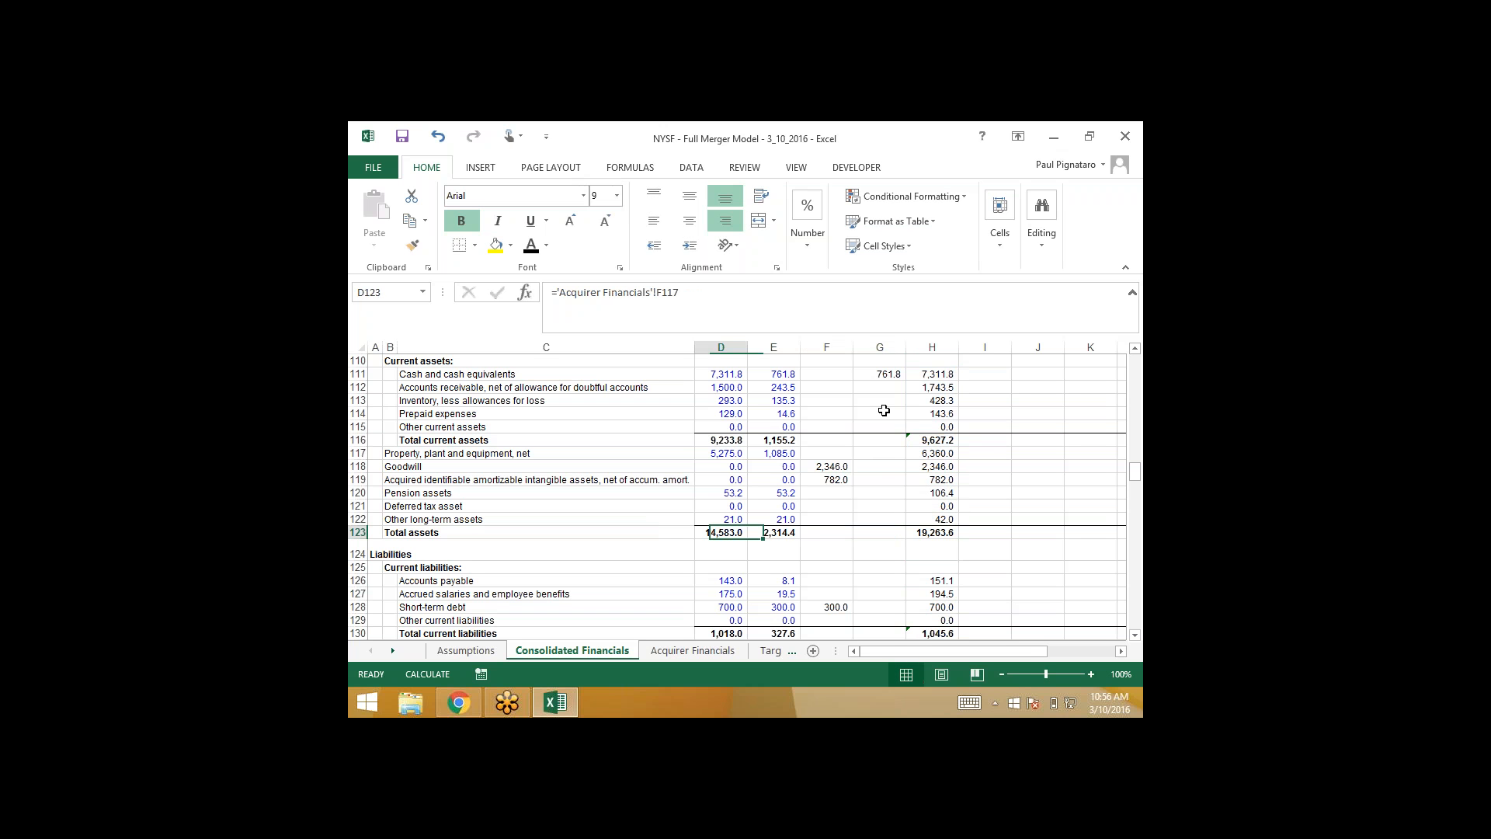
pyautogui.hotkey('shift', 'Right')
pyautogui.press('Right')
pyautogui.press('Right')
pyautogui.press('Right')
pyautogui.press('Right')
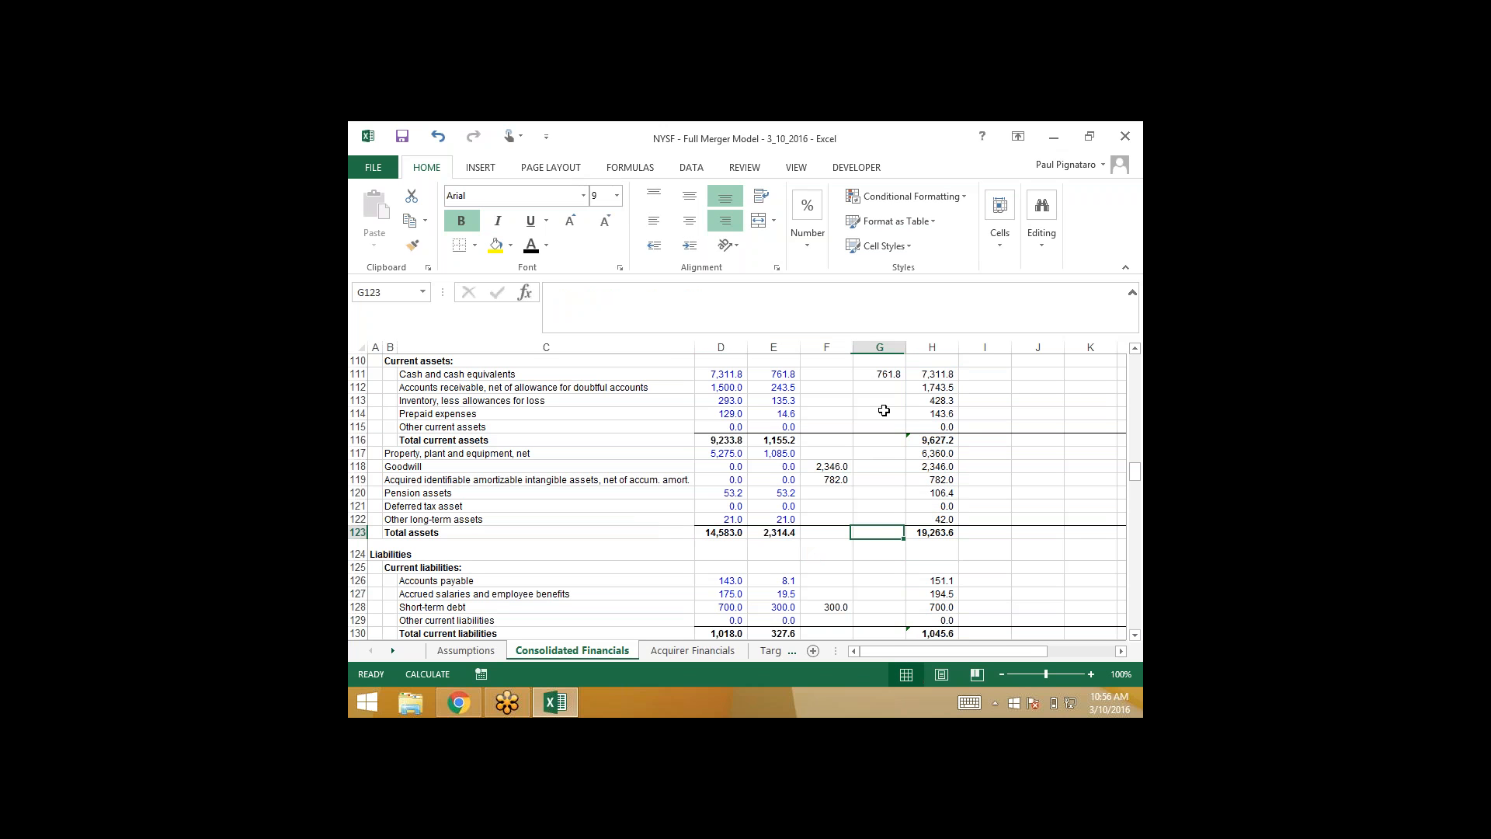
pyautogui.press('Left')
pyautogui.press('Right')
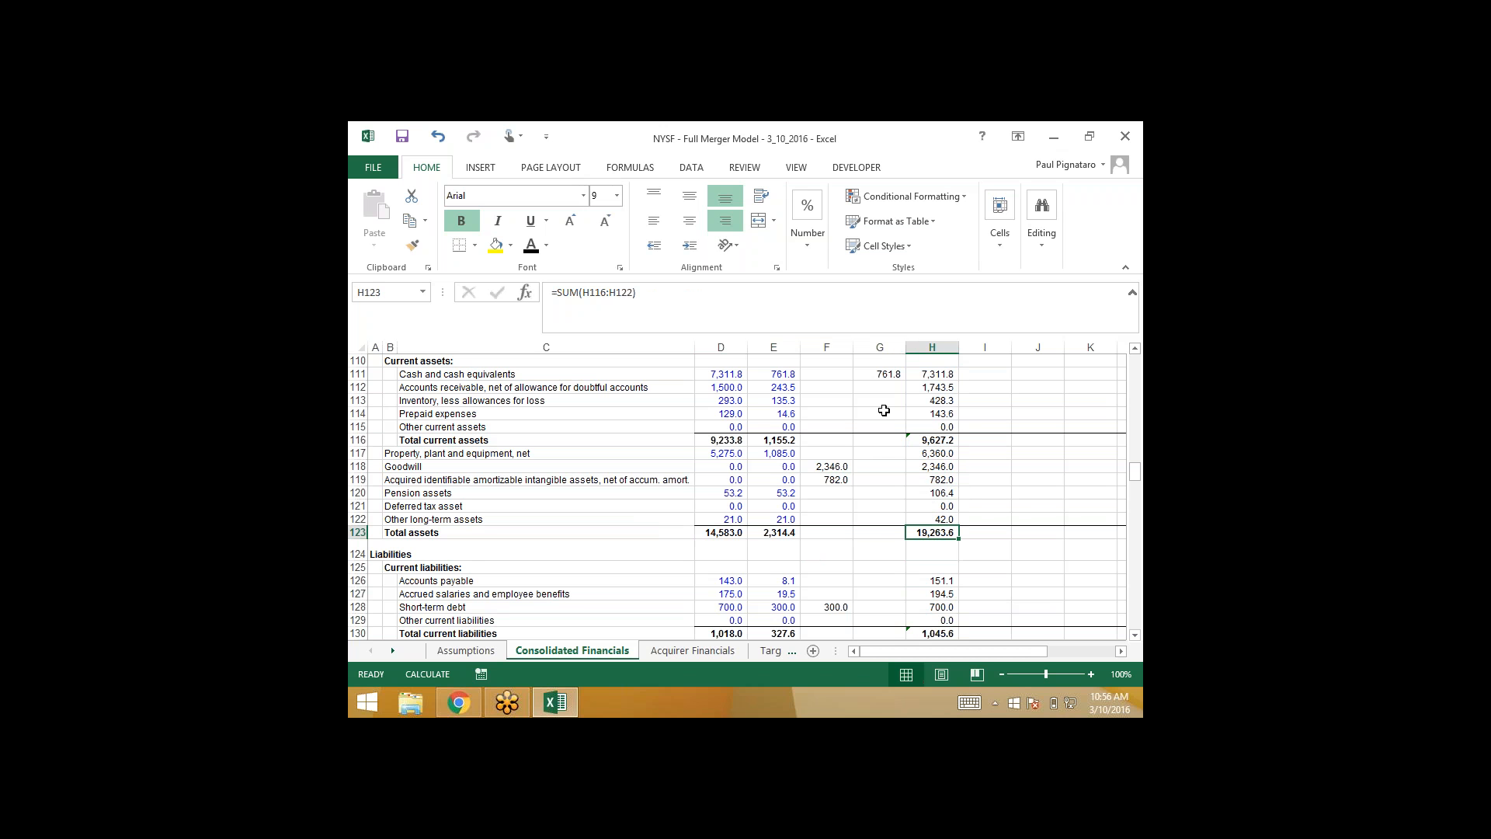
# - Save the merger model workbook
pyautogui.hotkey('ctrl', 's')
pyautogui.click(583, 138)
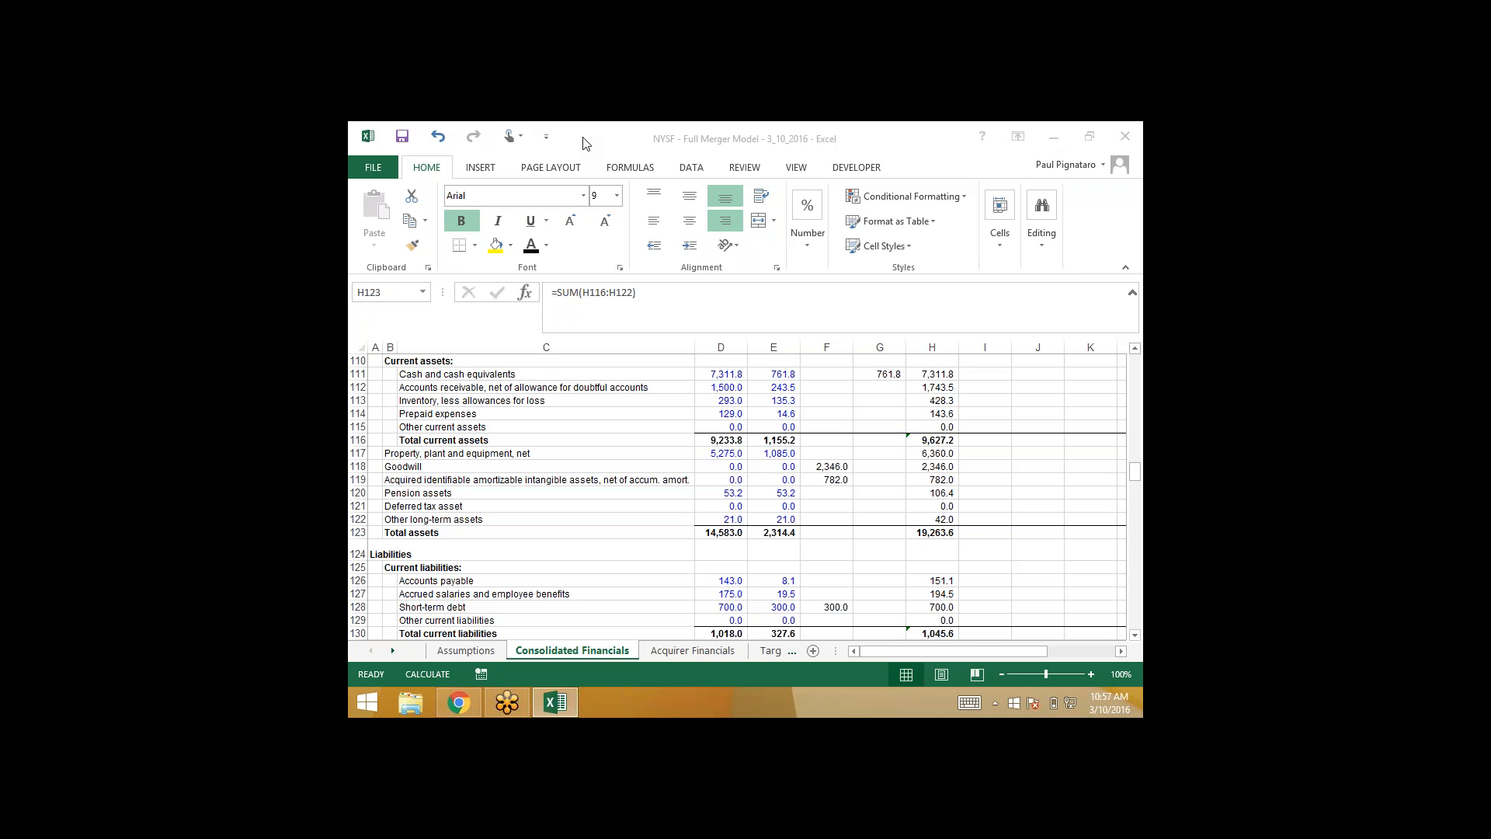